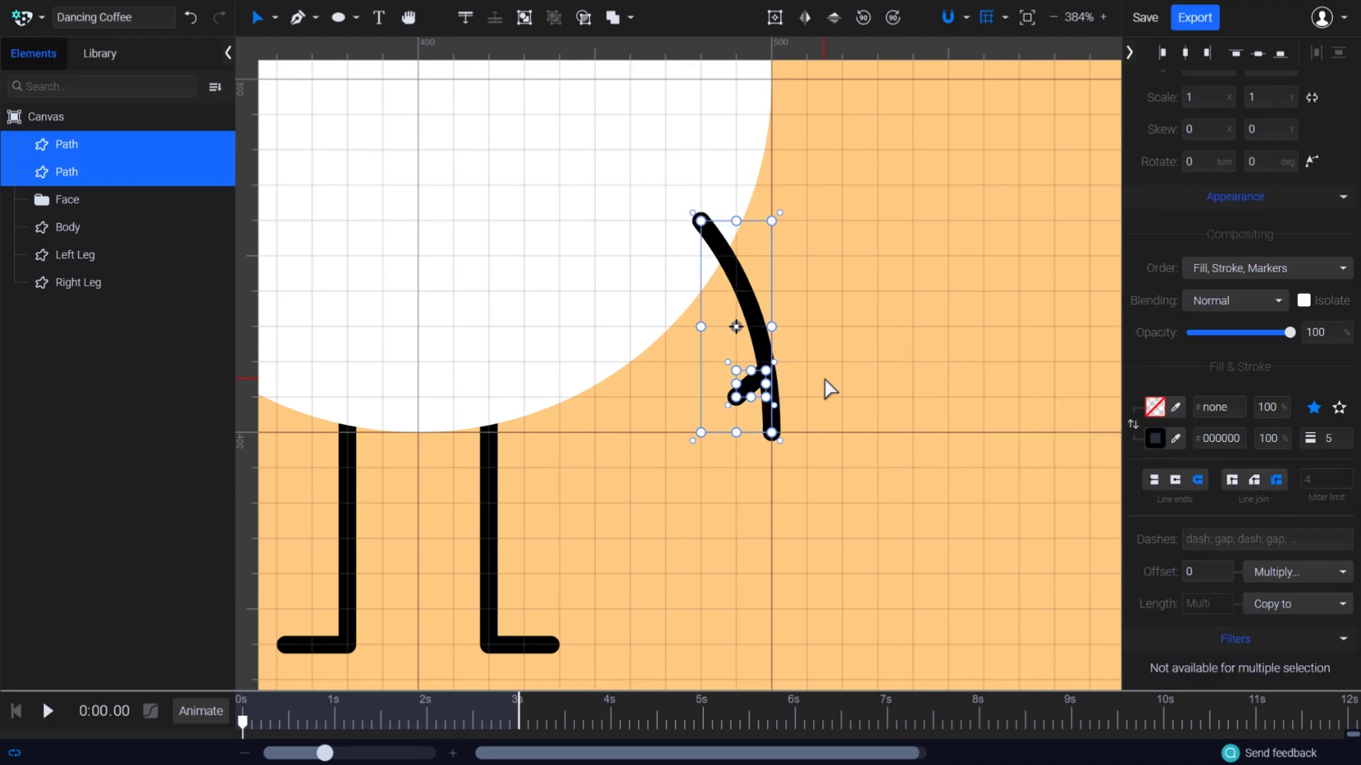
Deselect the newly drawn right arm using its Right arm layer row
left_click(830, 385)
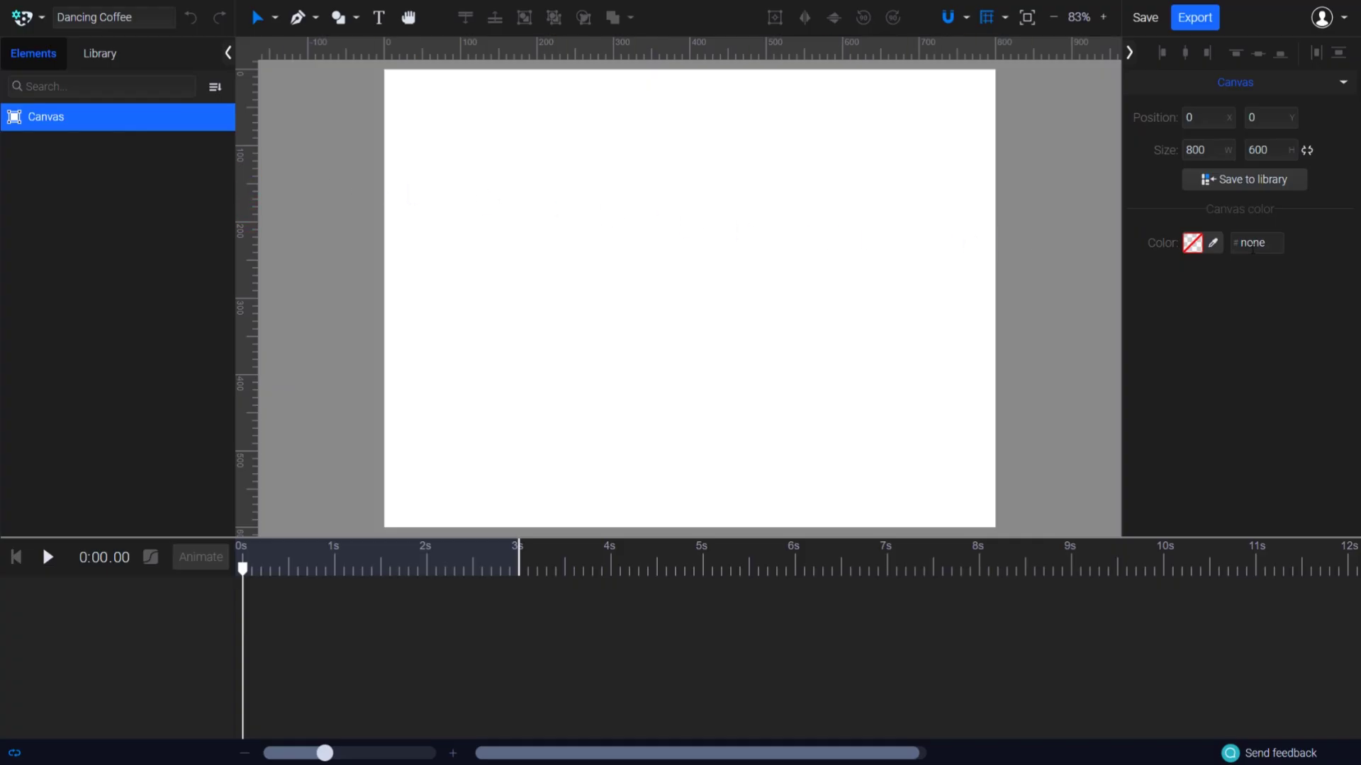
Set the canvas background colour to orange FFCC80
left_click(1253, 247)
double_click(1253, 247)
type("FFCC80")
key("Return")
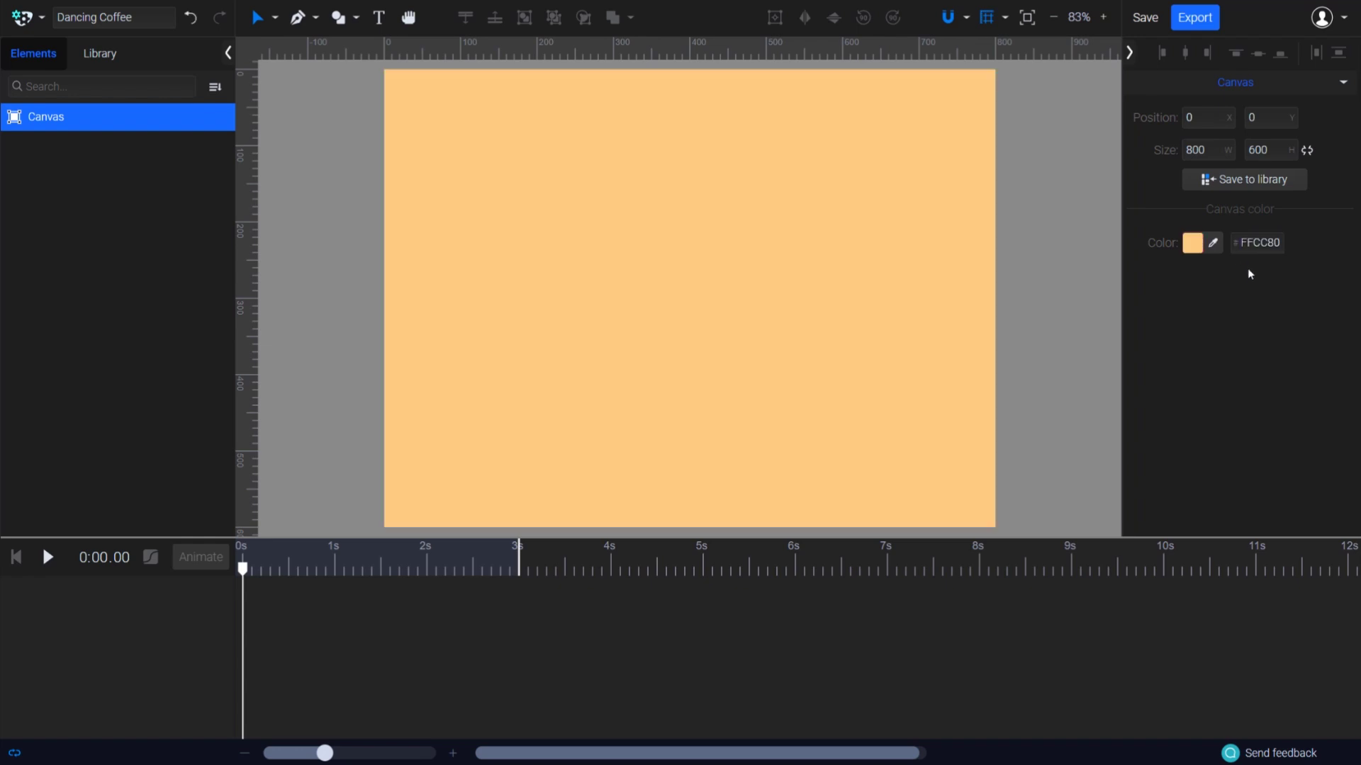
Show the Front Grid over the canvas and keep Snap to Grid enabled
left_click(1004, 17)
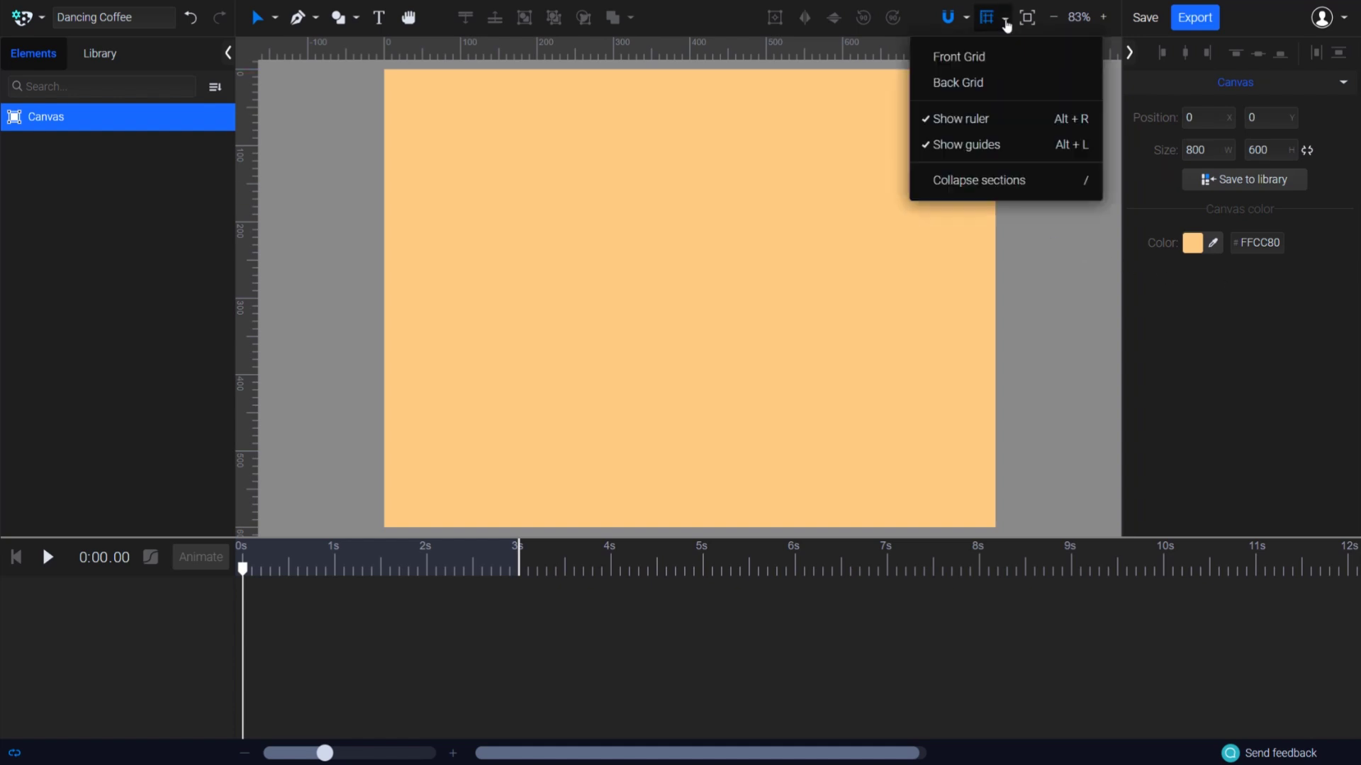
left_click(1000, 61)
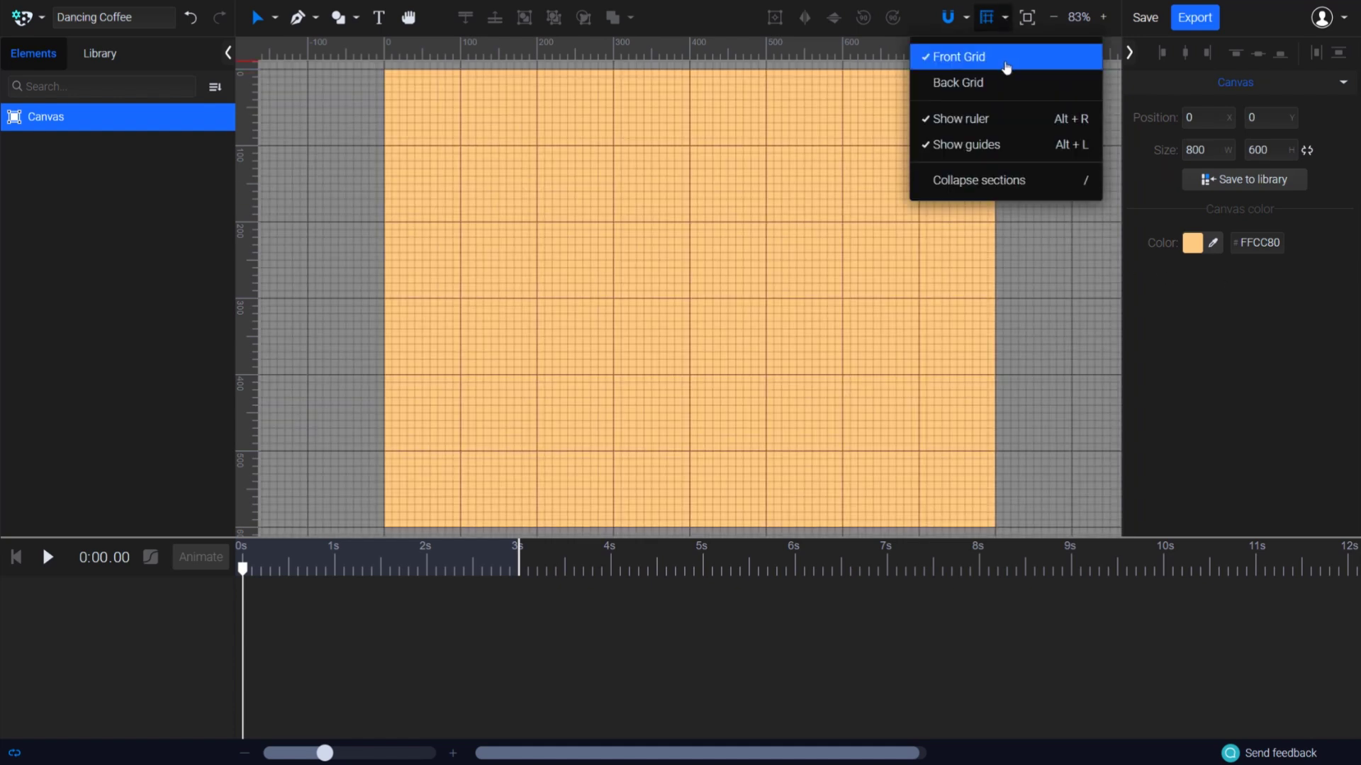
left_click(967, 20)
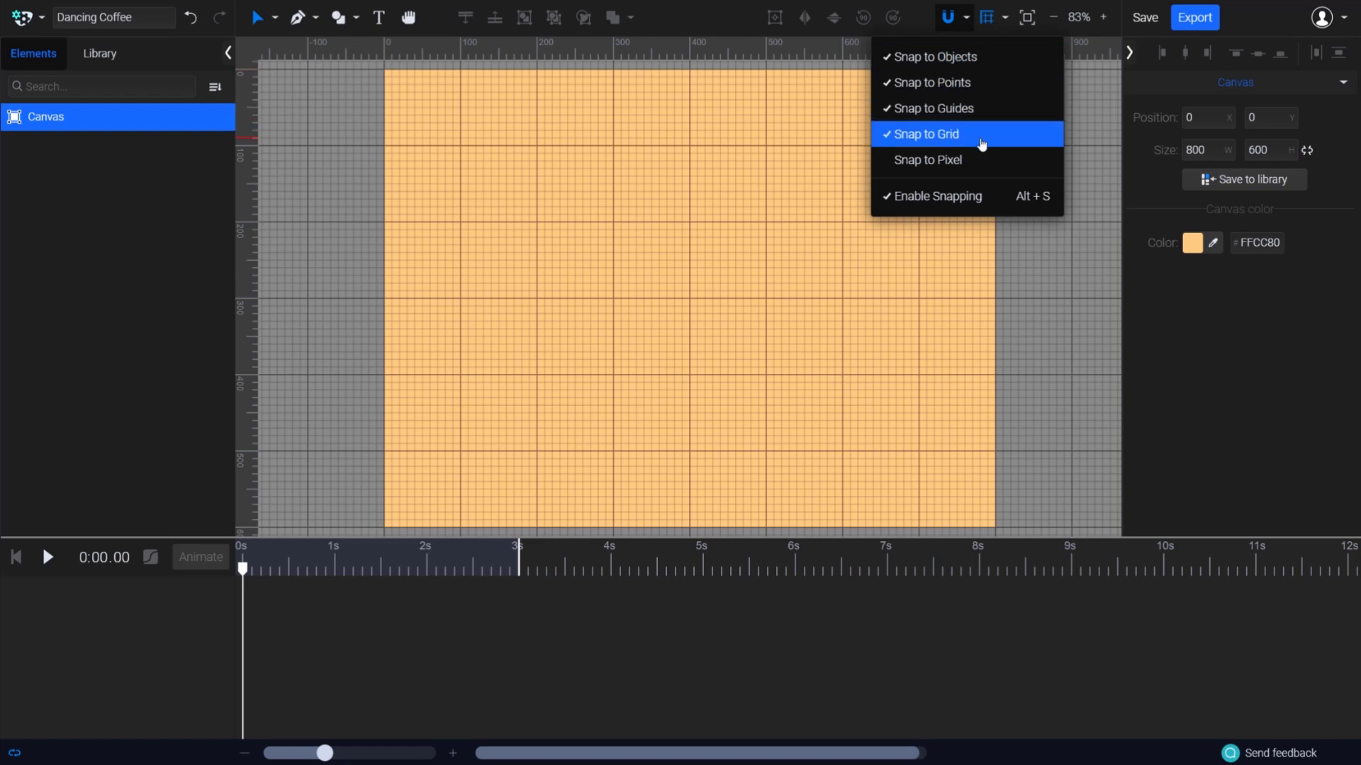
left_click(1086, 132)
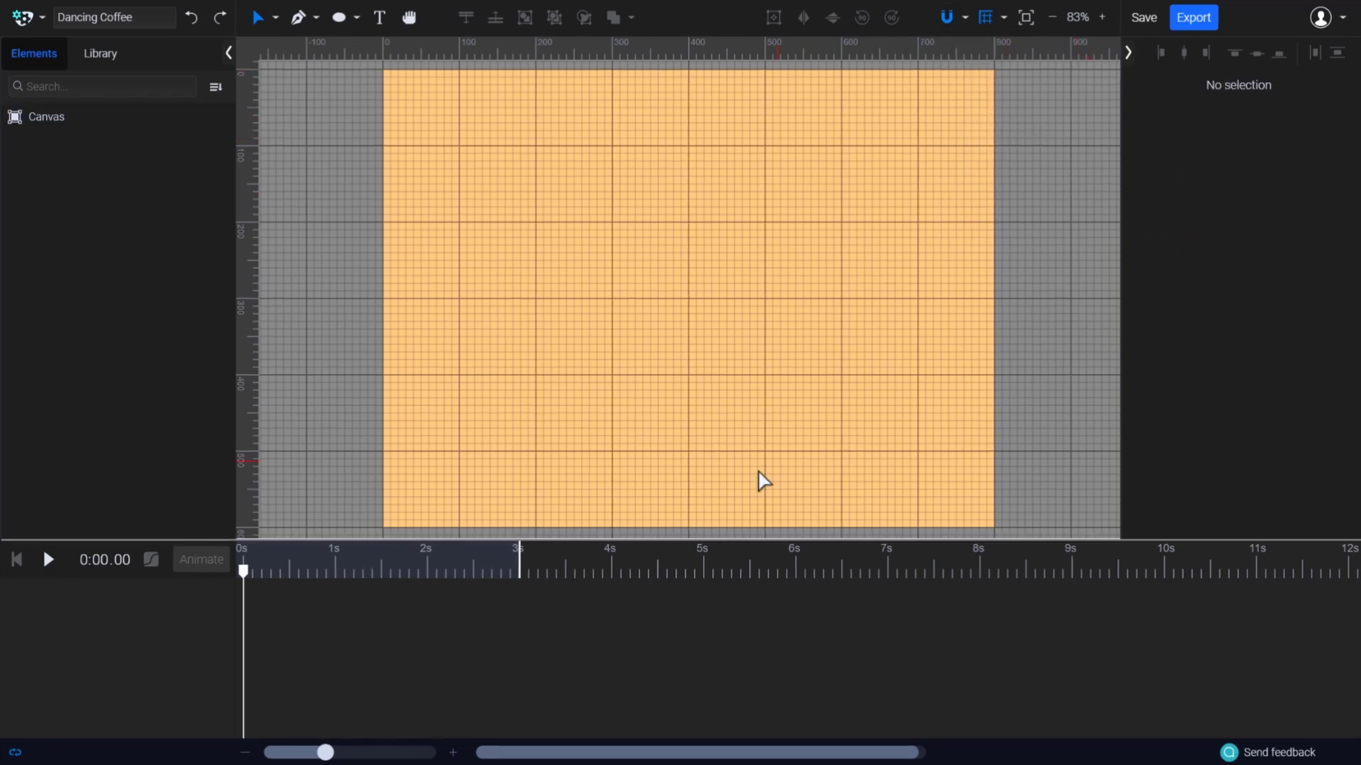
Shrink the timeline and zoom and pan to enlarge the canvas view
left_click_drag(665, 543, 640, 691)
scroll(682, 320, "up", 5)
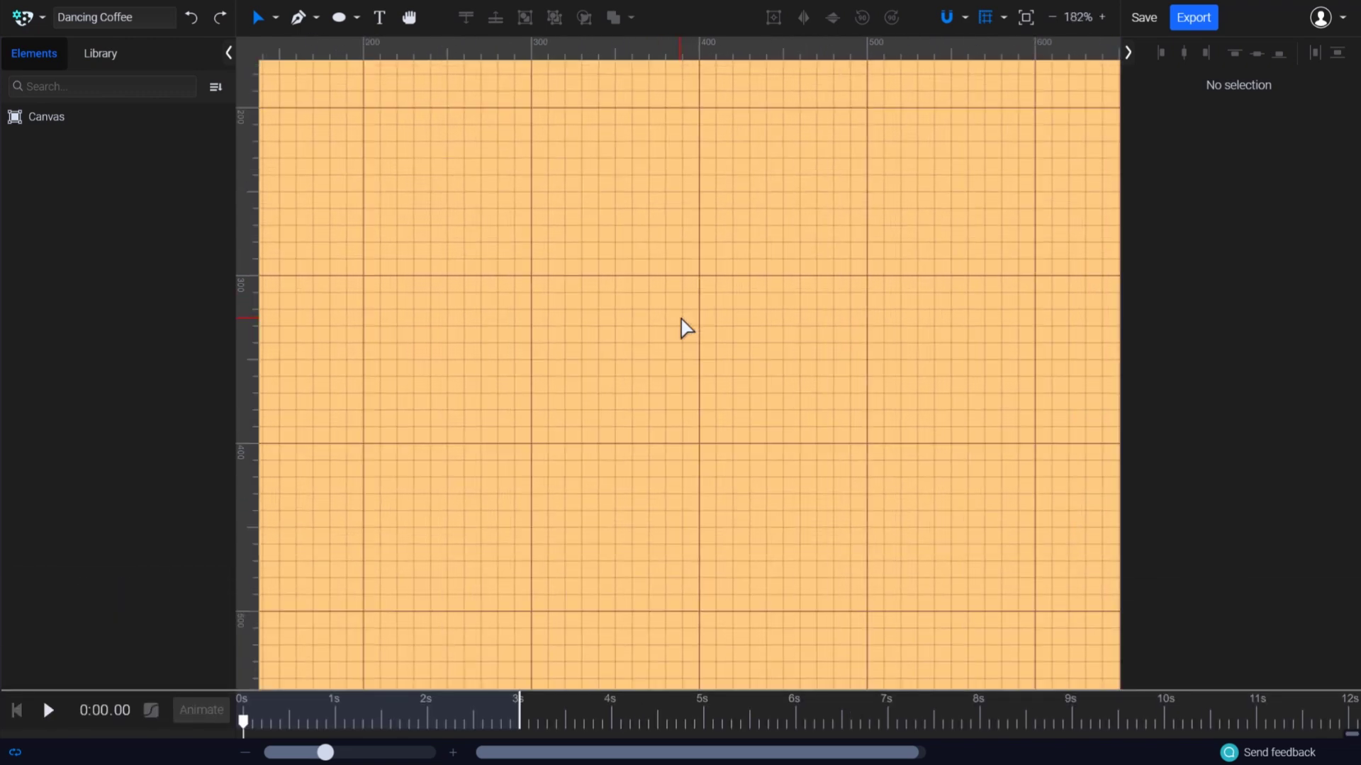
key("h")
left_click_drag(682, 320, 662, 425)
key("v")
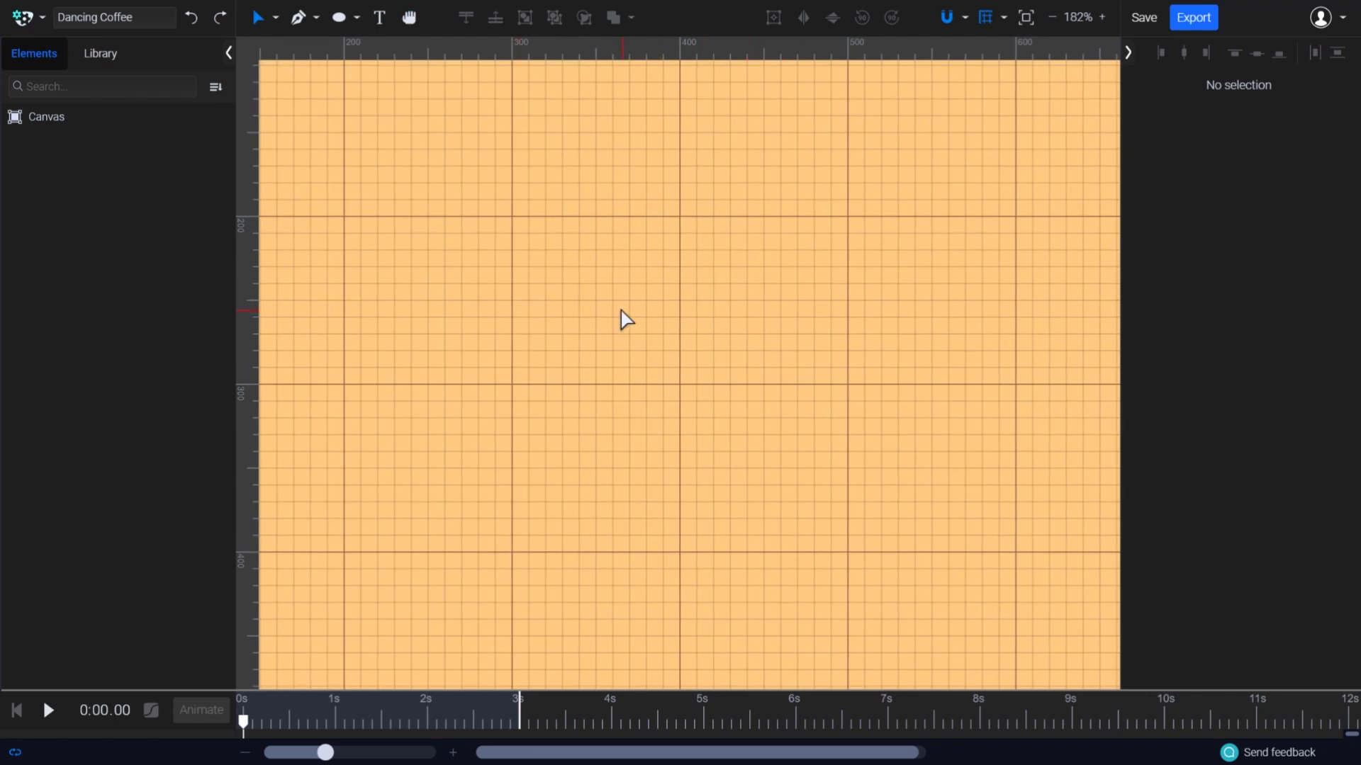
Draw a 200 × 200 light blue ellipse centred on the canvas
left_click(357, 19)
left_click(339, 60)
left_click_drag(679, 384, 796, 596)
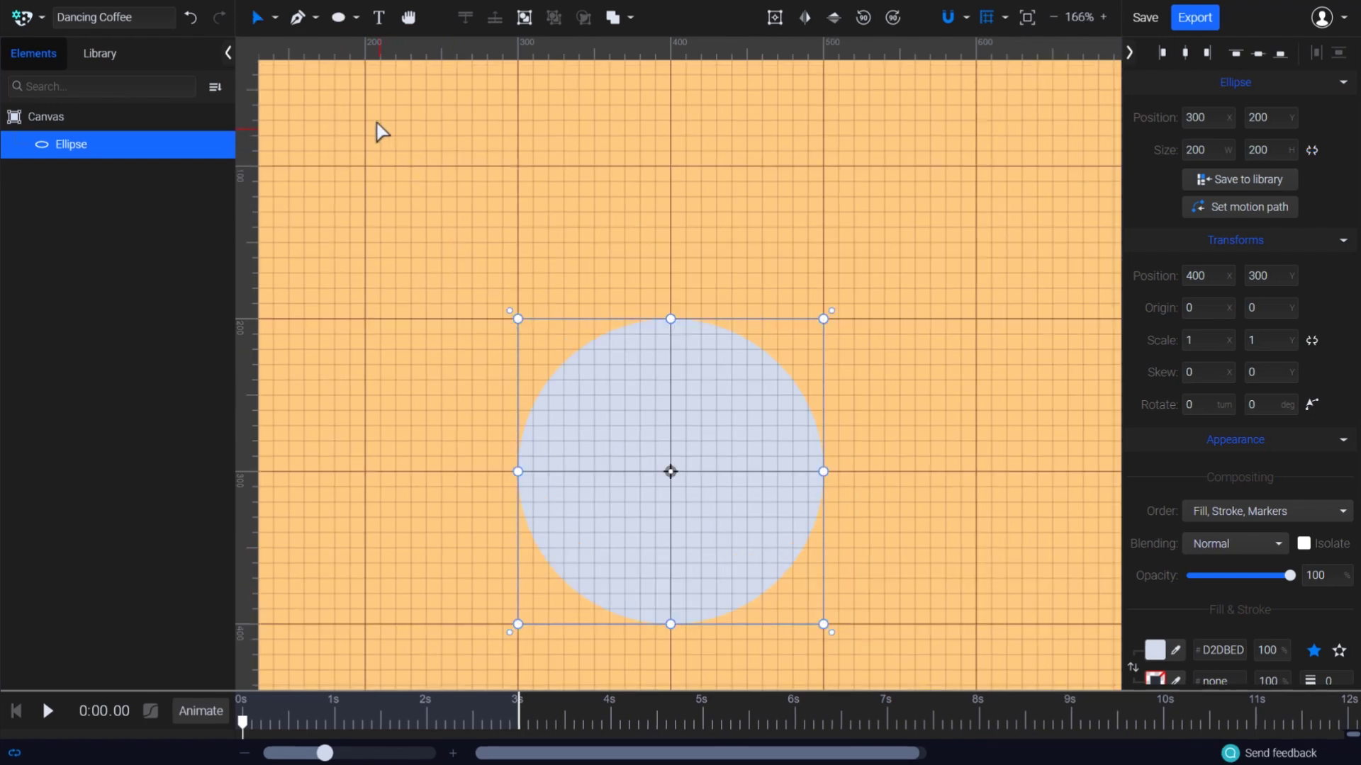
Draw a rectangle above the circle with height 120 and 20 px corner radius
left_click(356, 18)
left_click(338, 85)
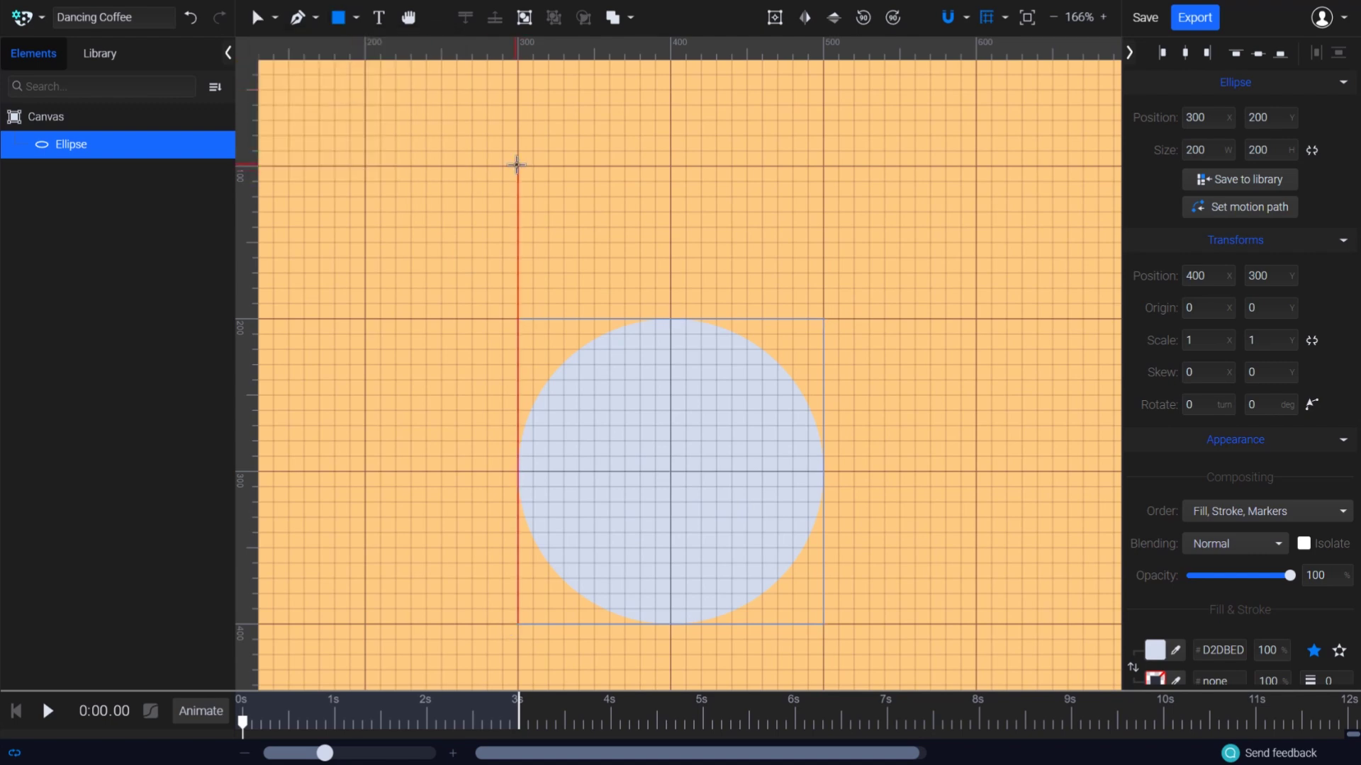
left_click_drag(516, 165, 821, 389)
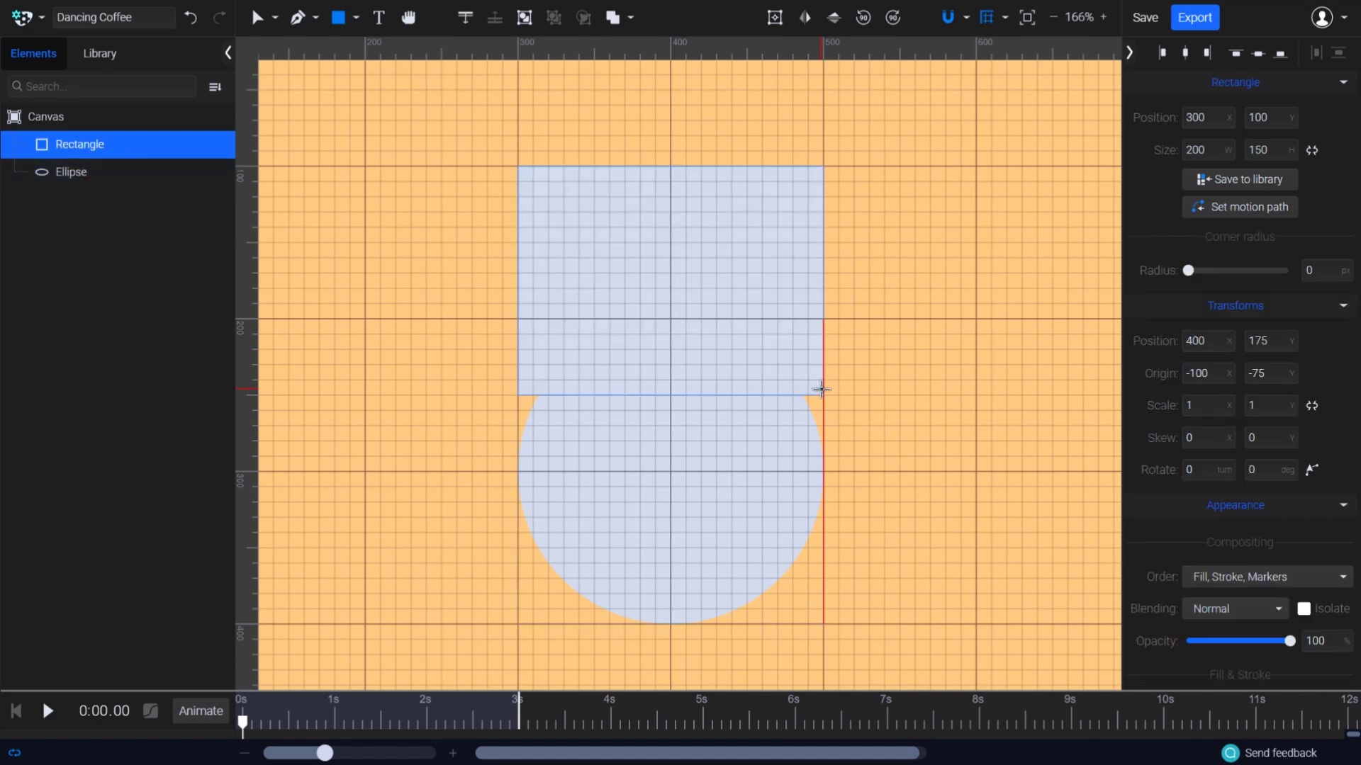
key("v")
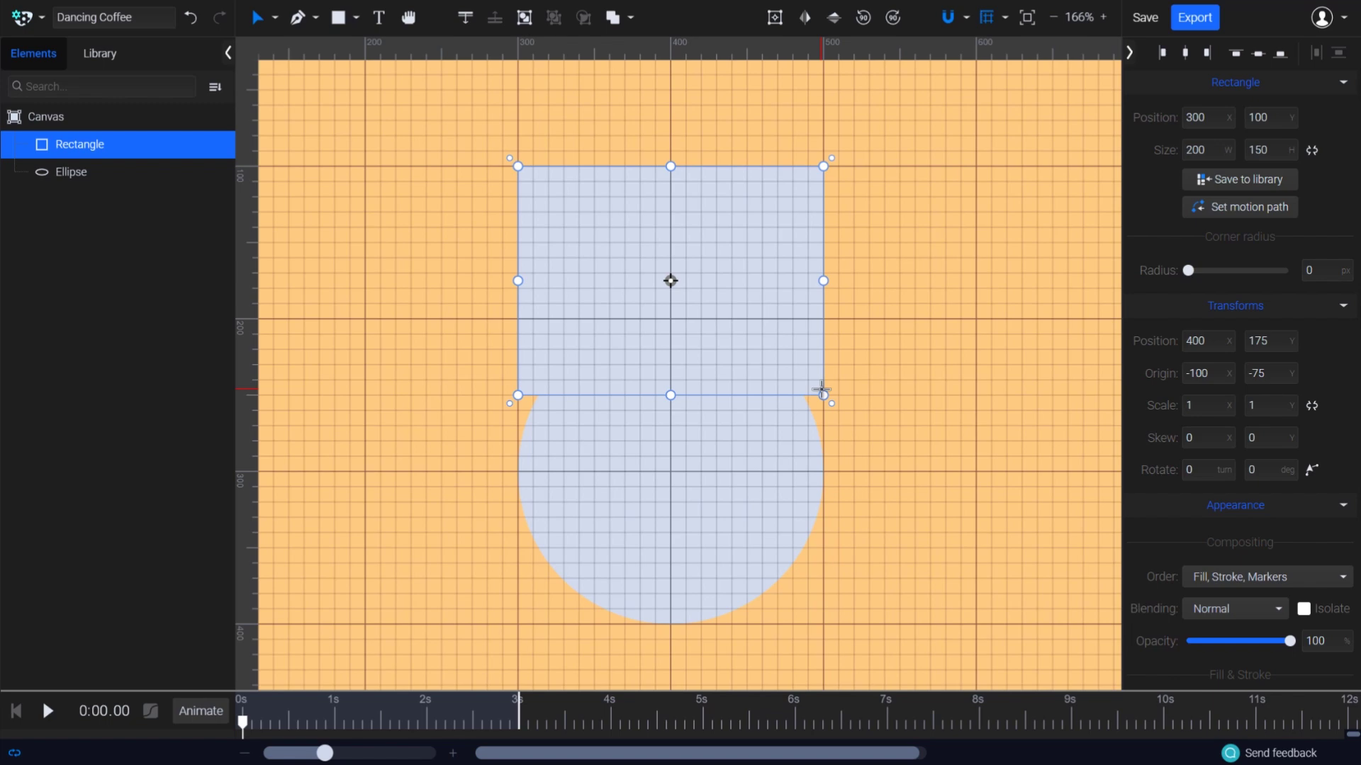
left_click(1259, 149)
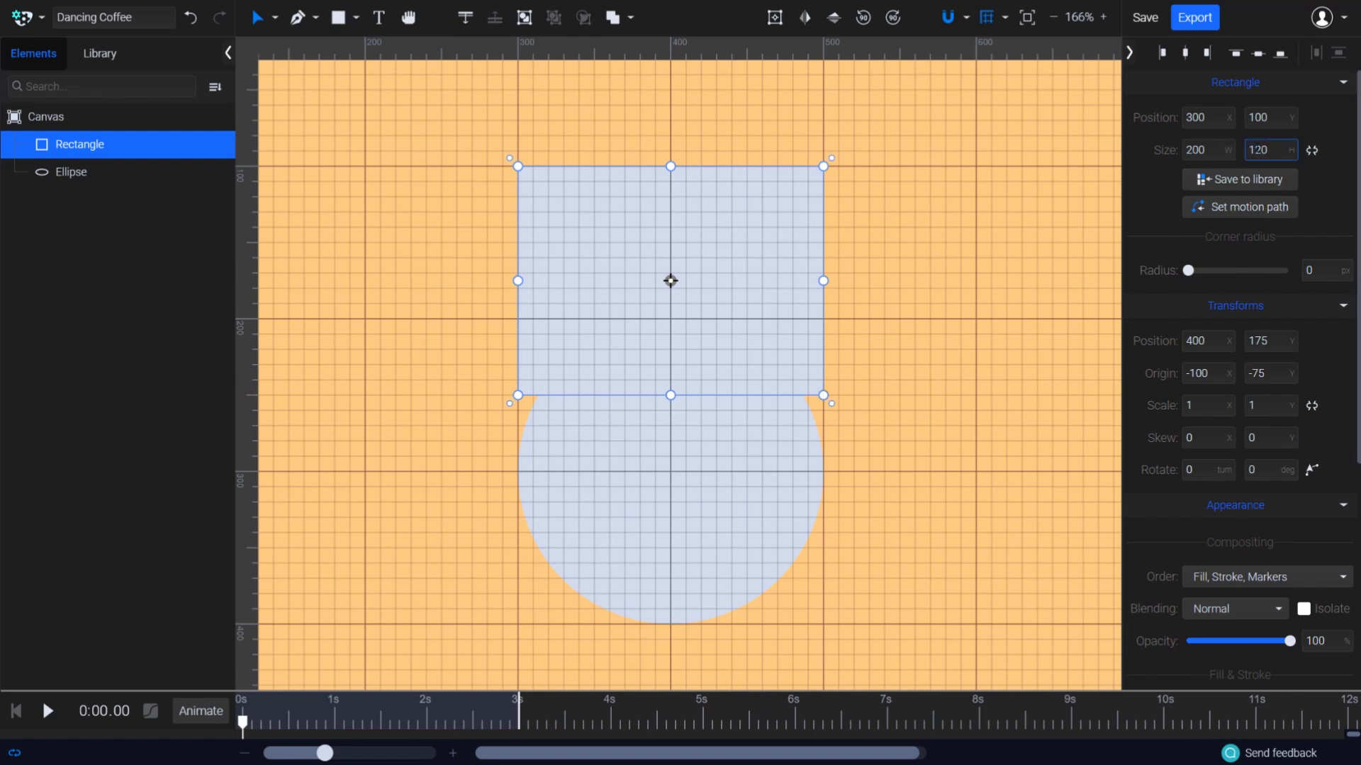
left_click(1163, 275)
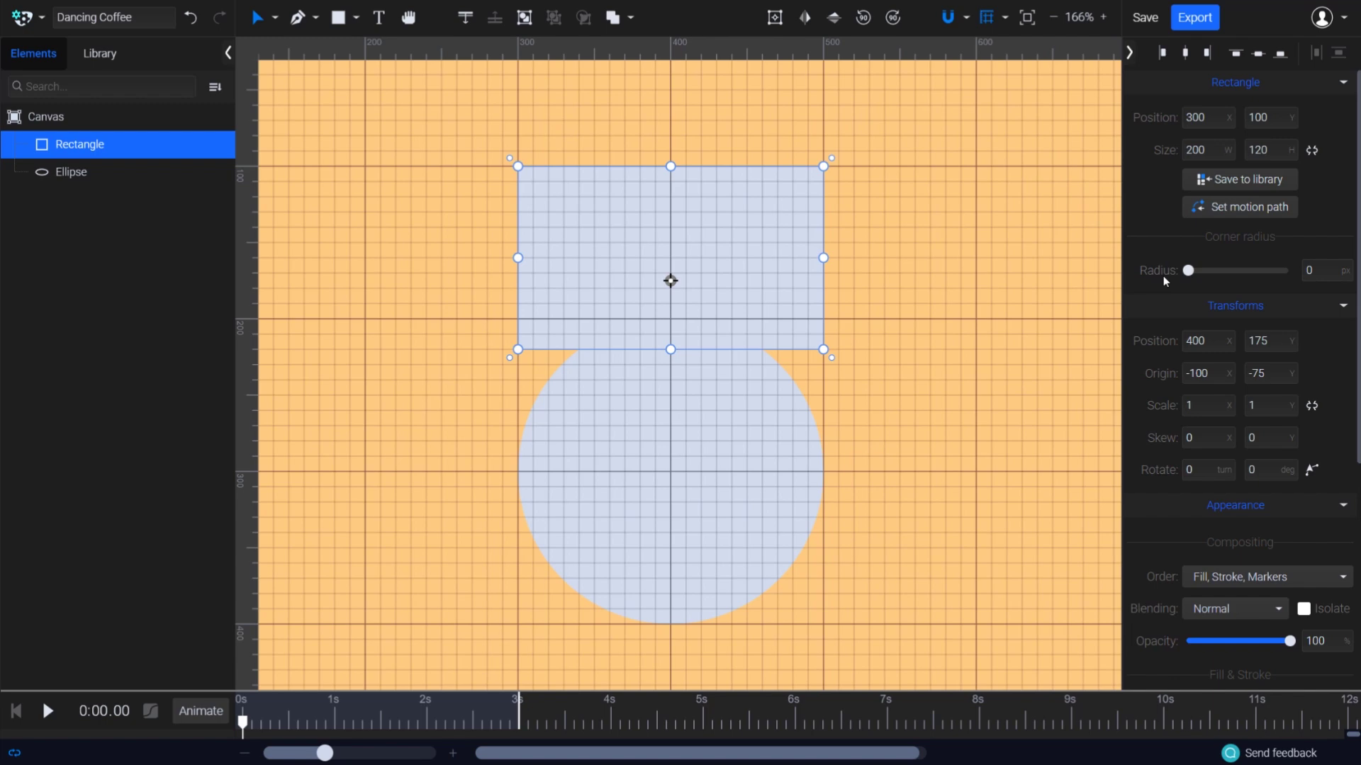
left_click_drag(1186, 274, 1222, 278)
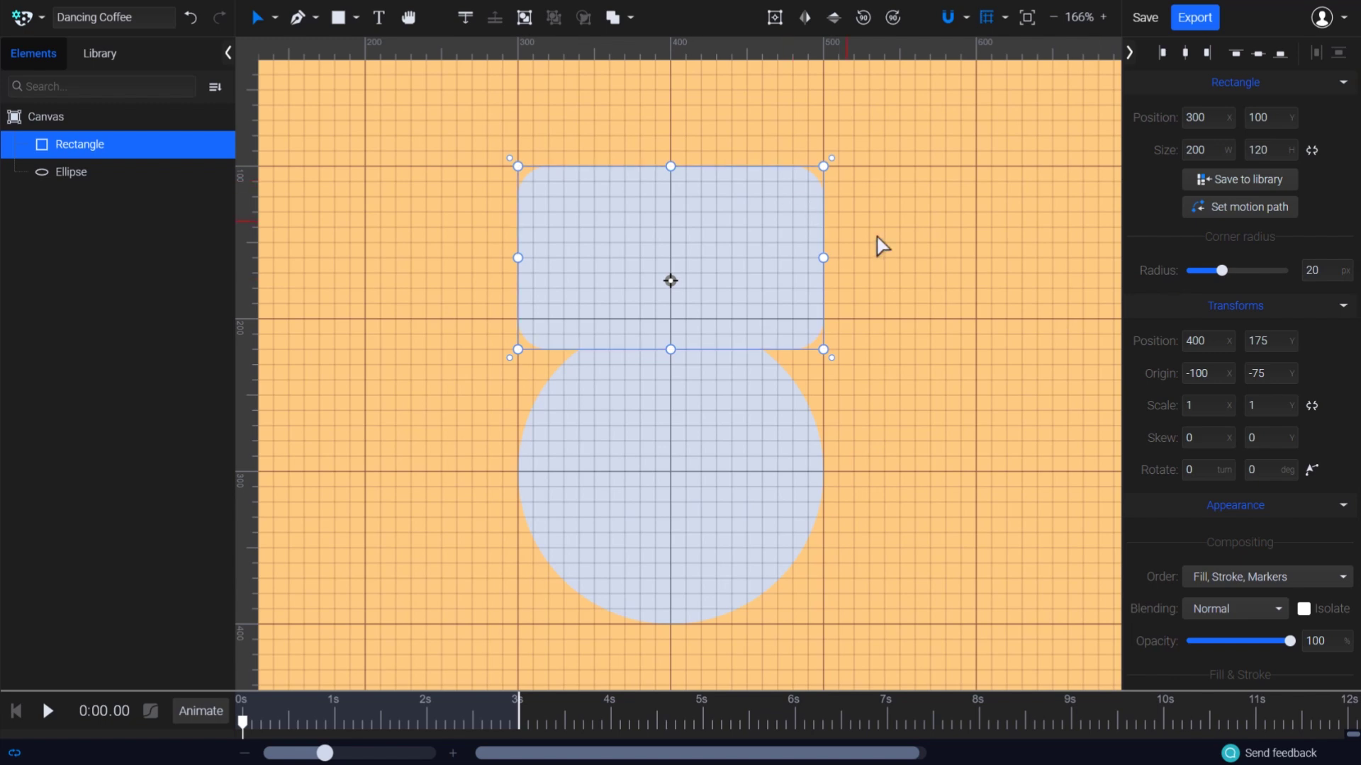
Move the rounded rectangle down over the circle's upper half
left_click(771, 402)
left_click(781, 304)
left_click_drag(774, 236, 762, 395)
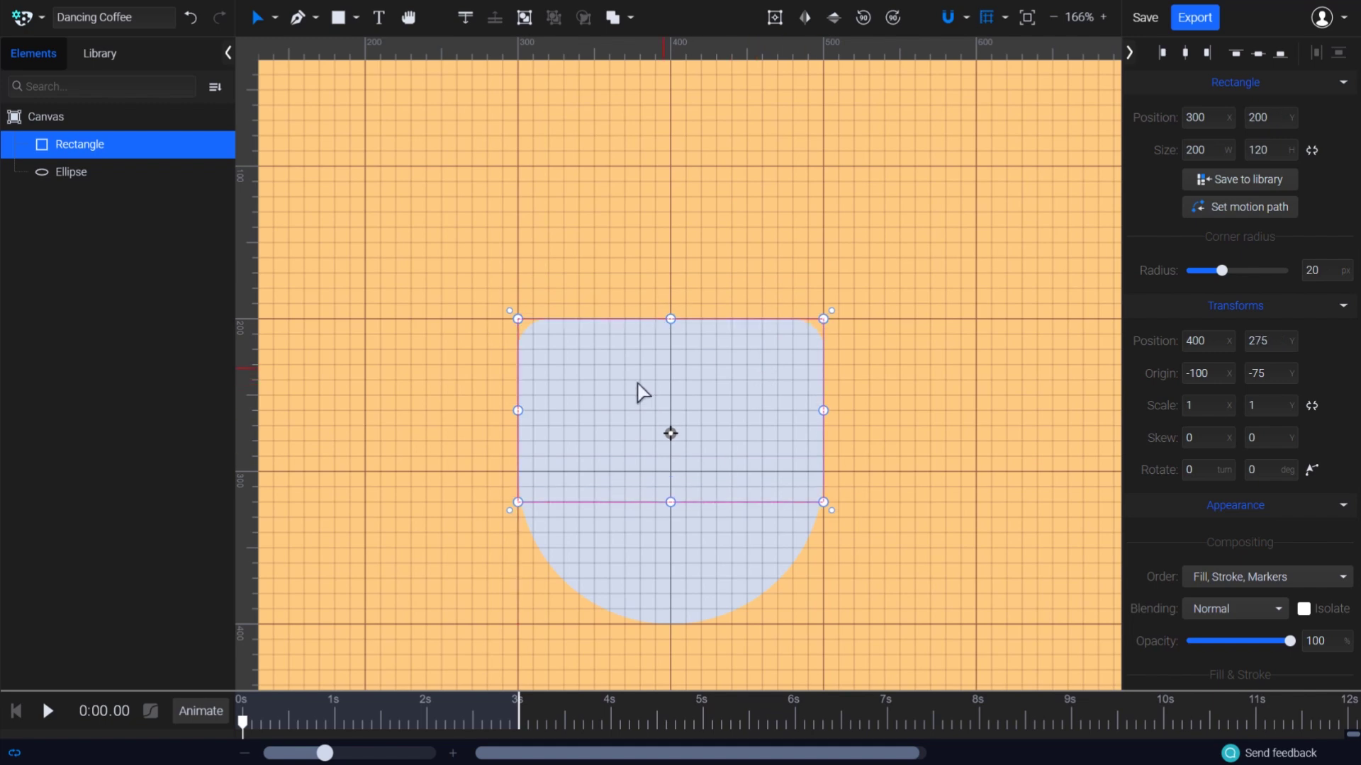
scroll(704, 568, "down", 3)
scroll(717, 474, "up", 4)
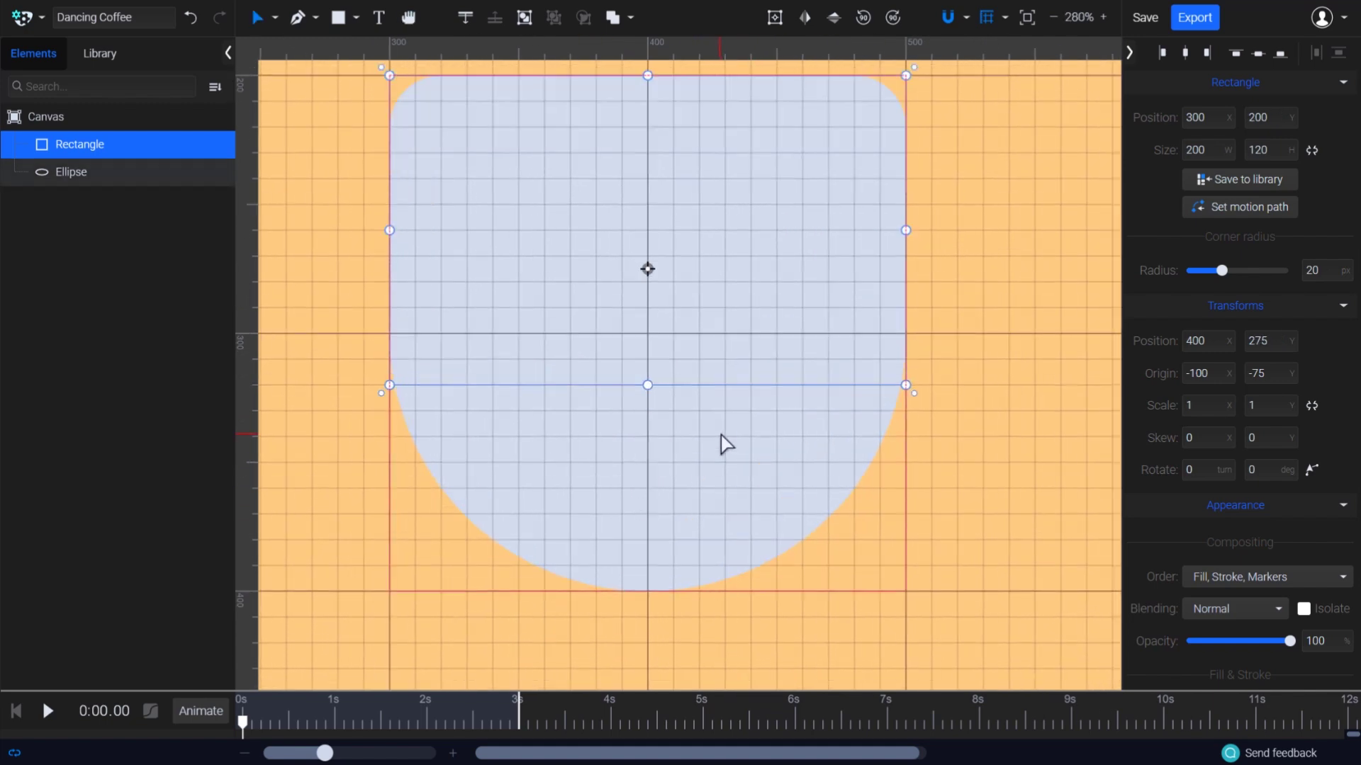
left_click(983, 564)
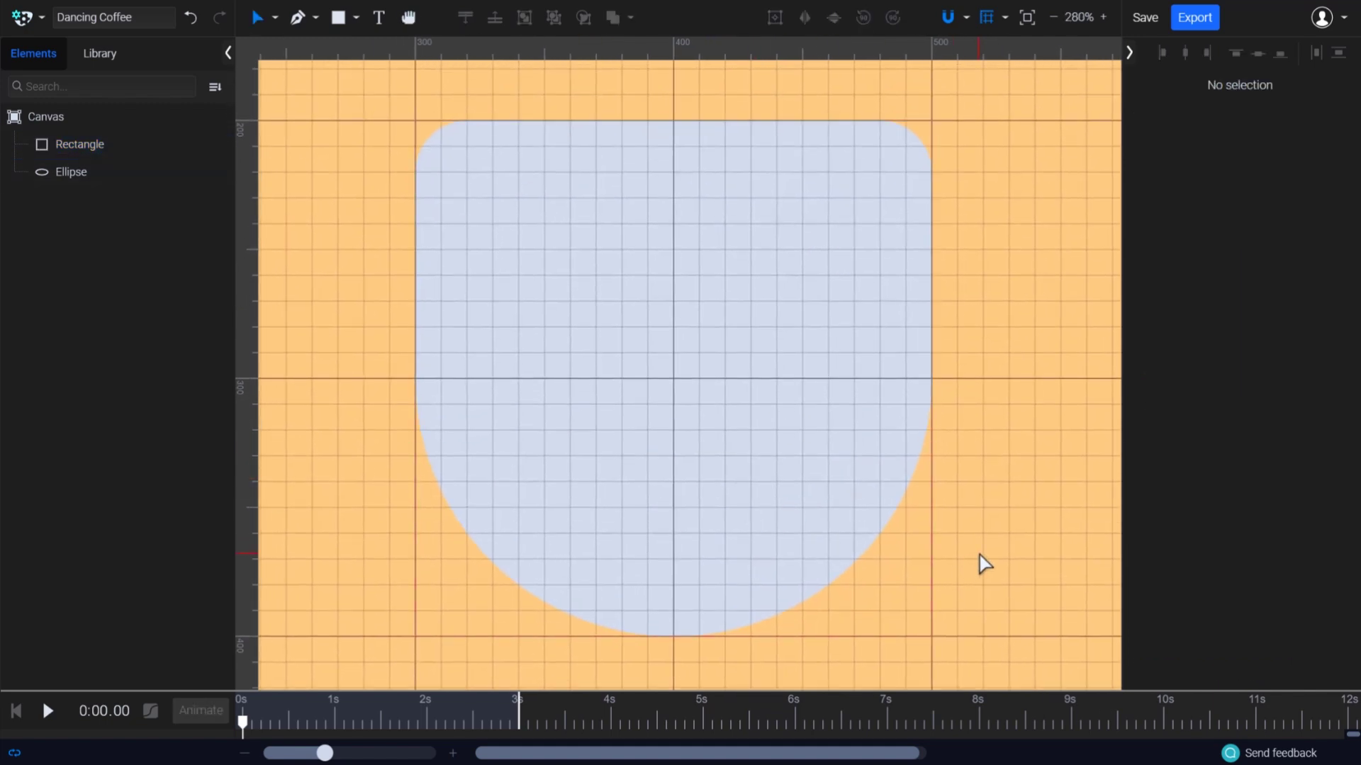
Union the rectangle and circle into a single path
left_click(808, 407)
left_click(737, 552, "shift")
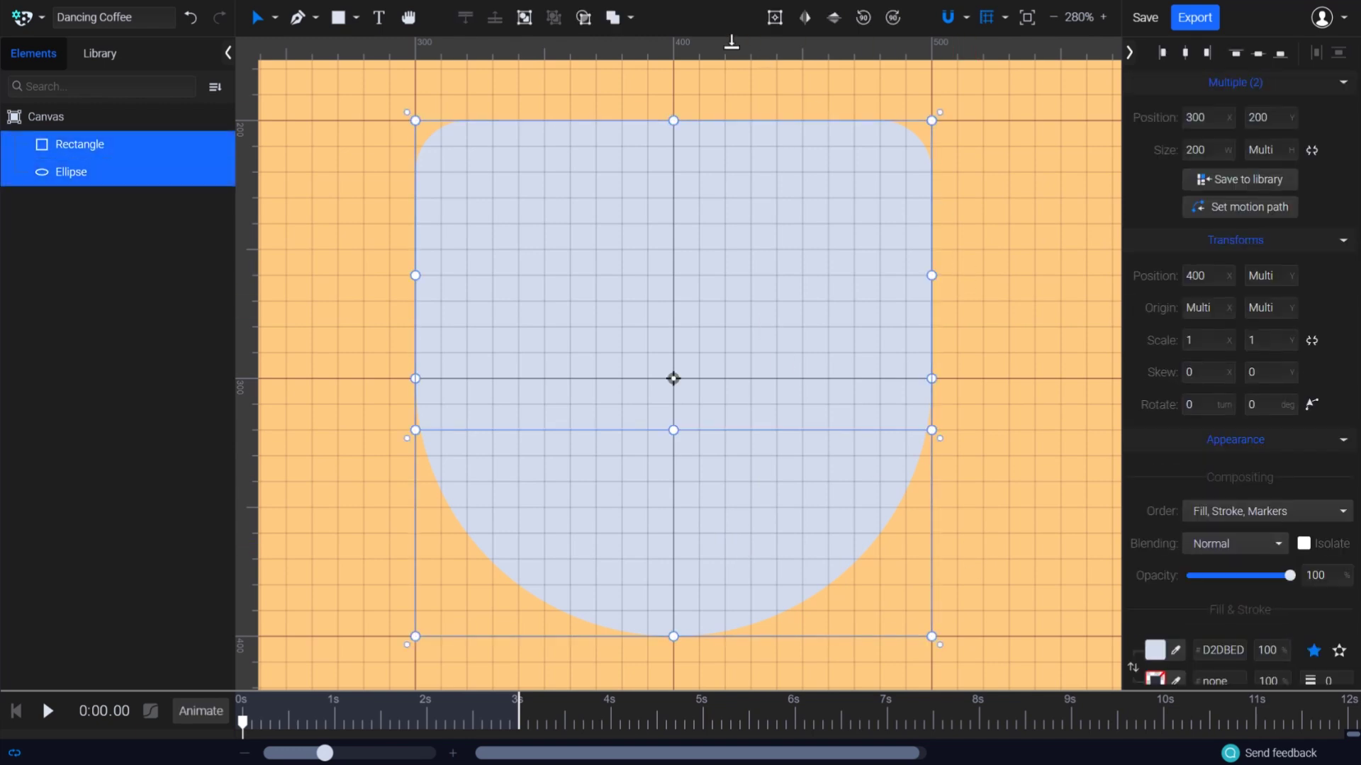
left_click(633, 22)
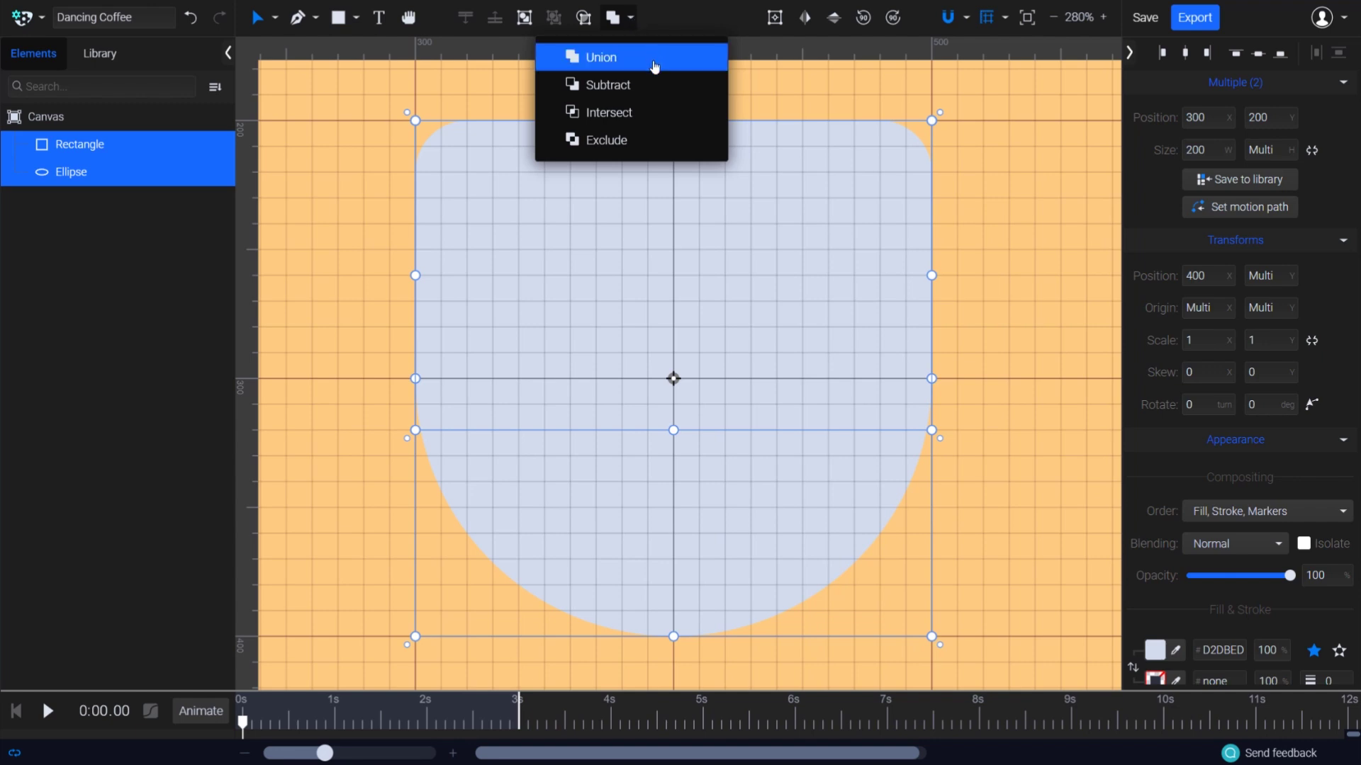
left_click(653, 64)
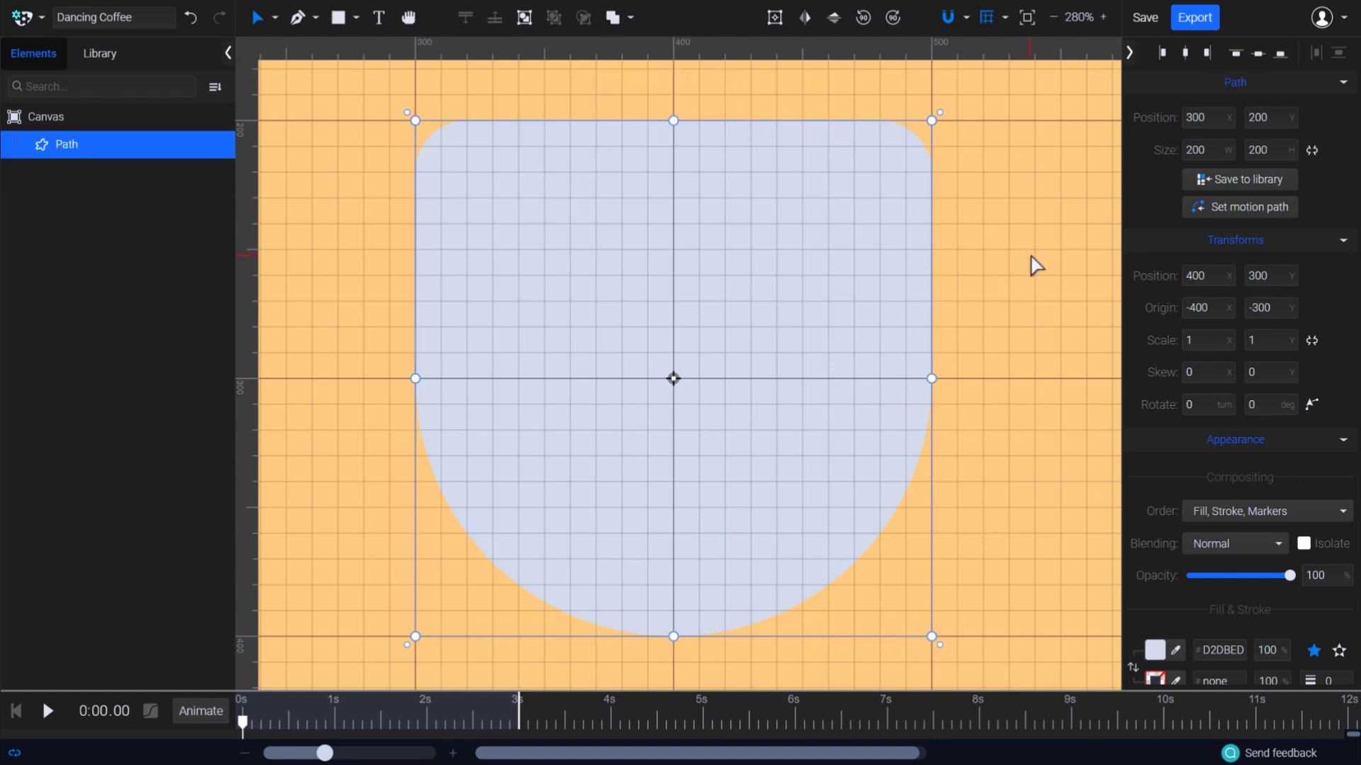
Fill the merged shape with white FFFFFF
scroll(1161, 589, "down", 3)
left_click(1154, 466)
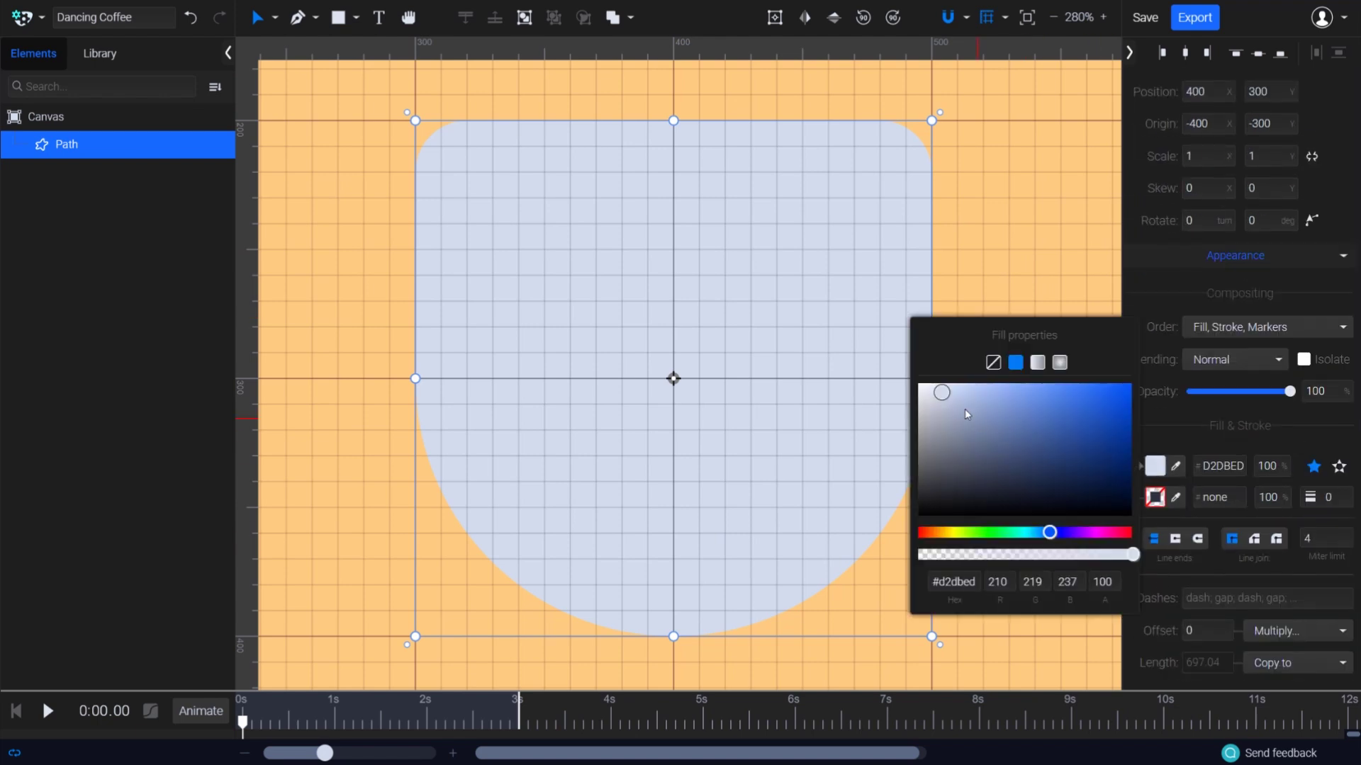
left_click_drag(965, 415, 914, 381)
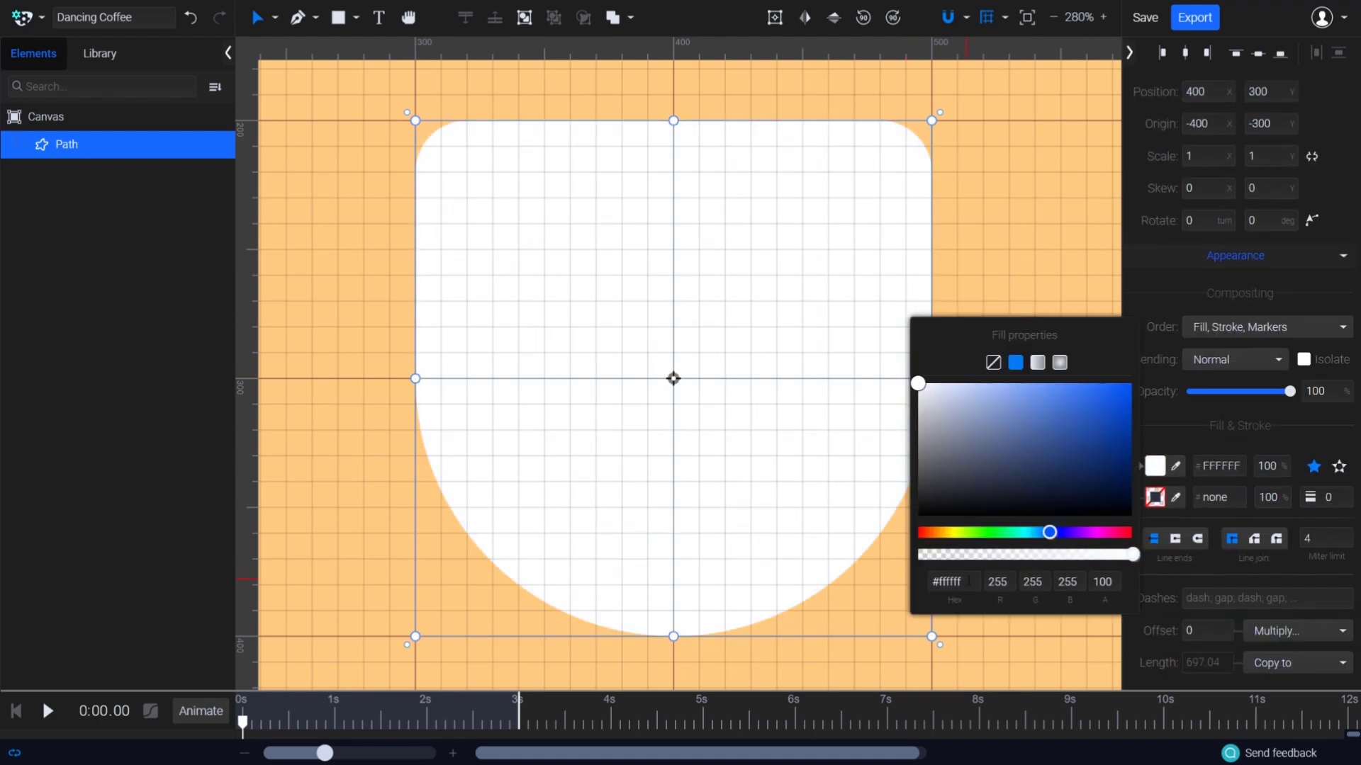
left_click(1056, 246)
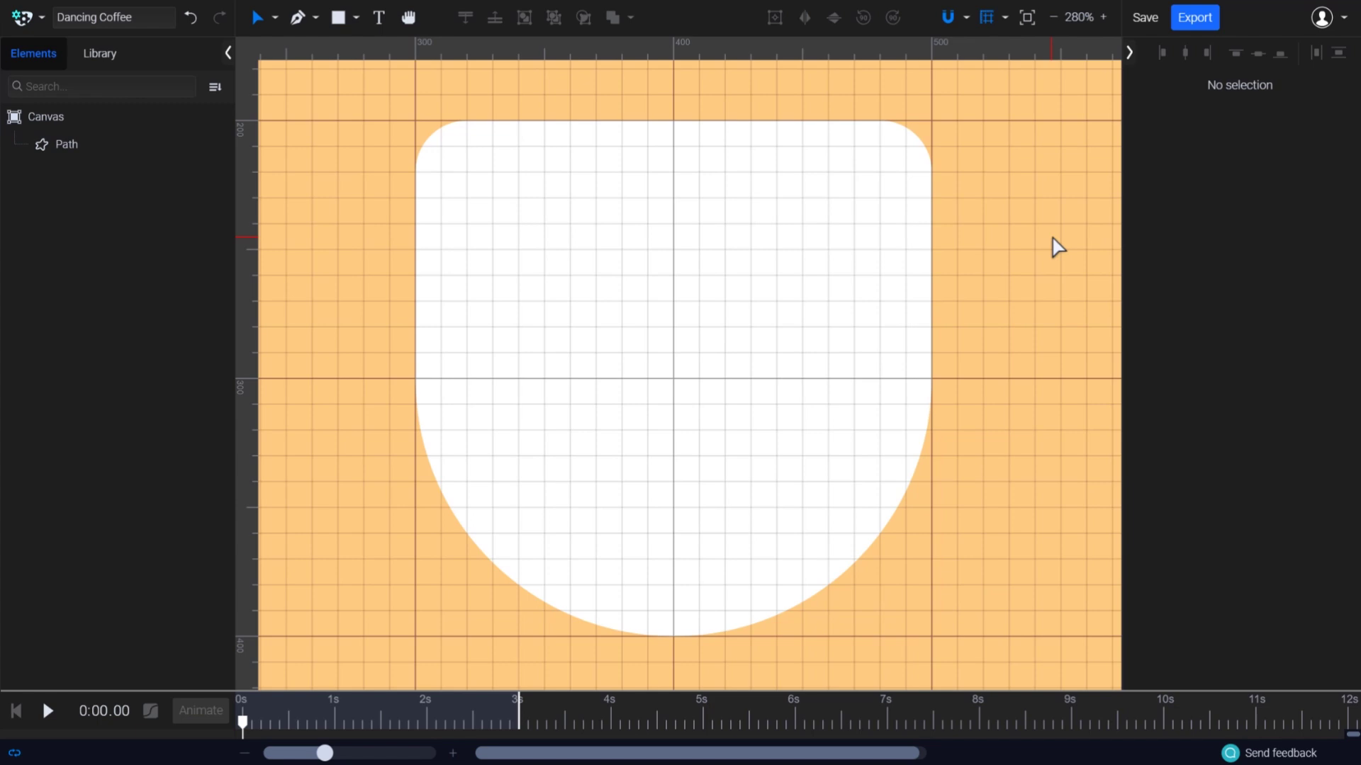
Rename the merged path layer to Body
left_click(686, 411)
scroll(599, 416, "down", 3)
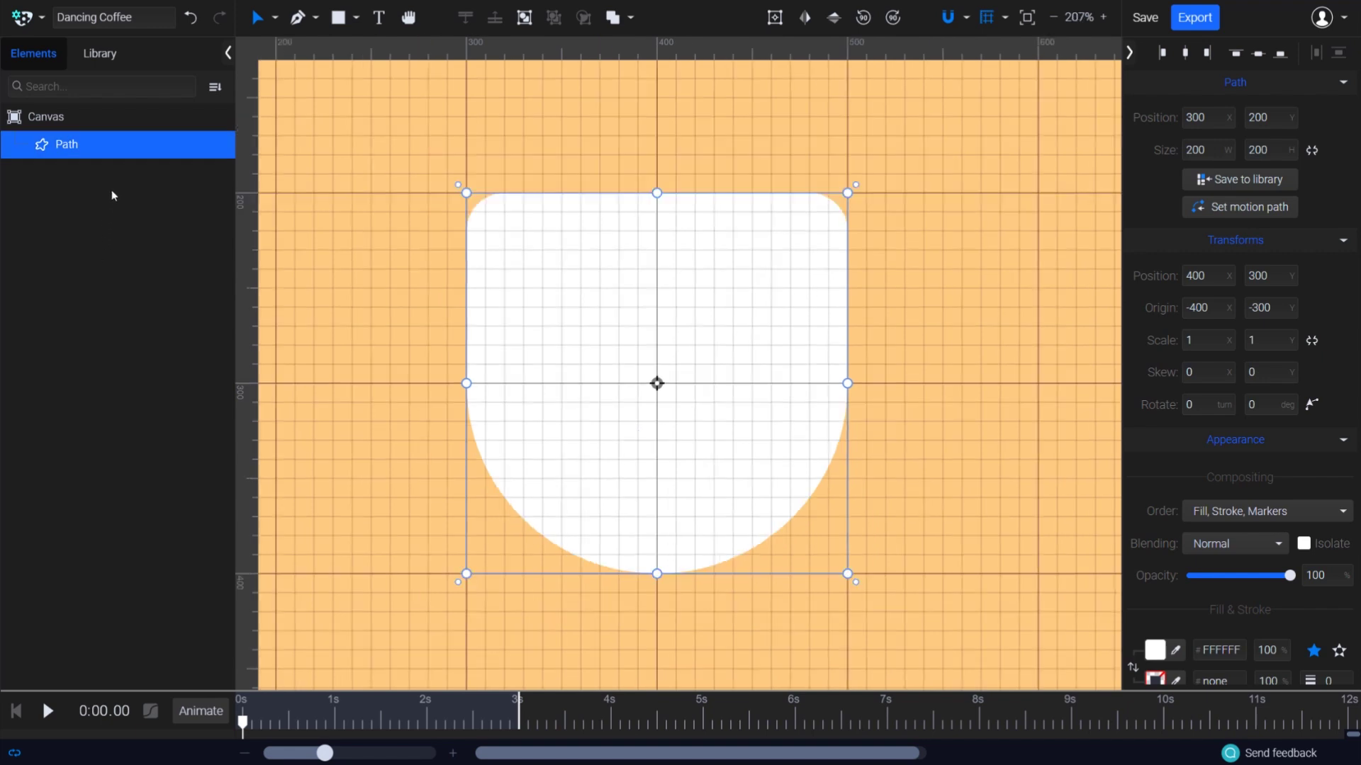
double_click(70, 146)
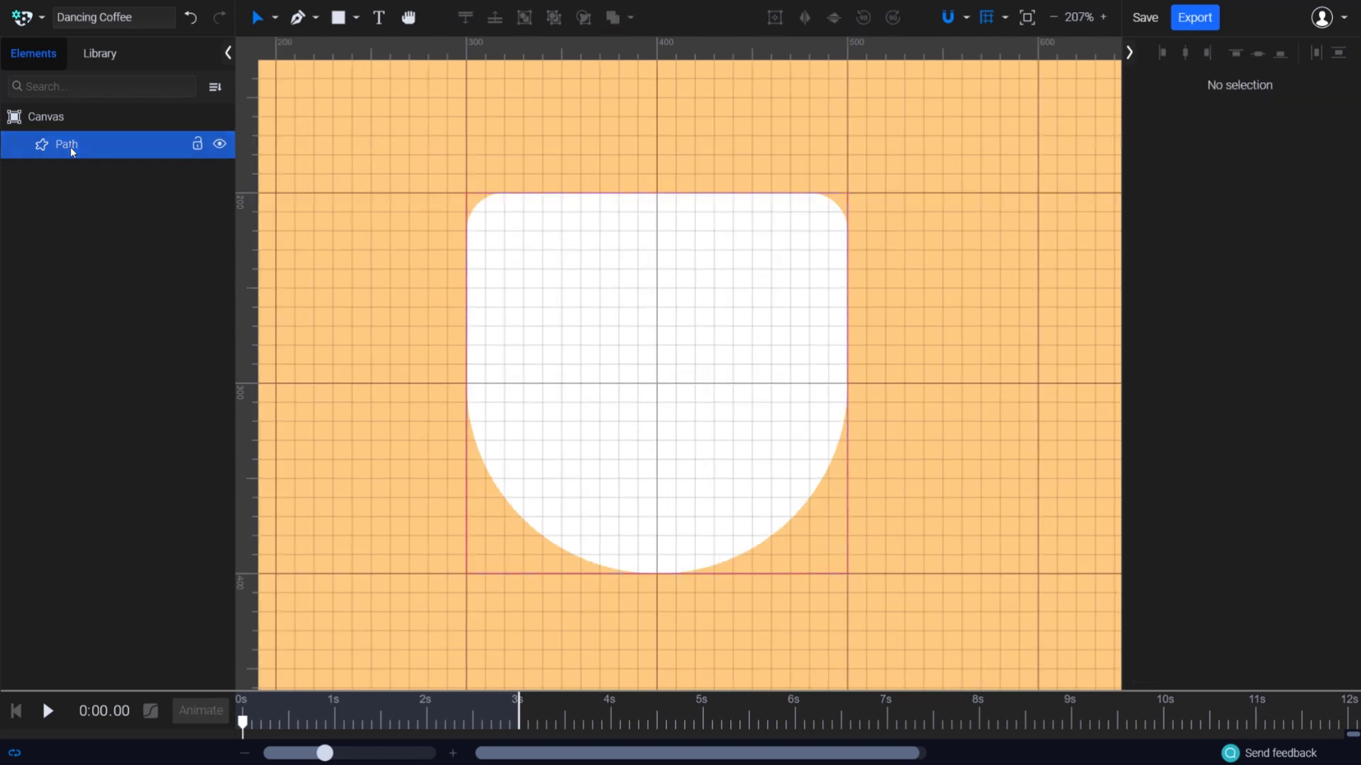
type("Body")
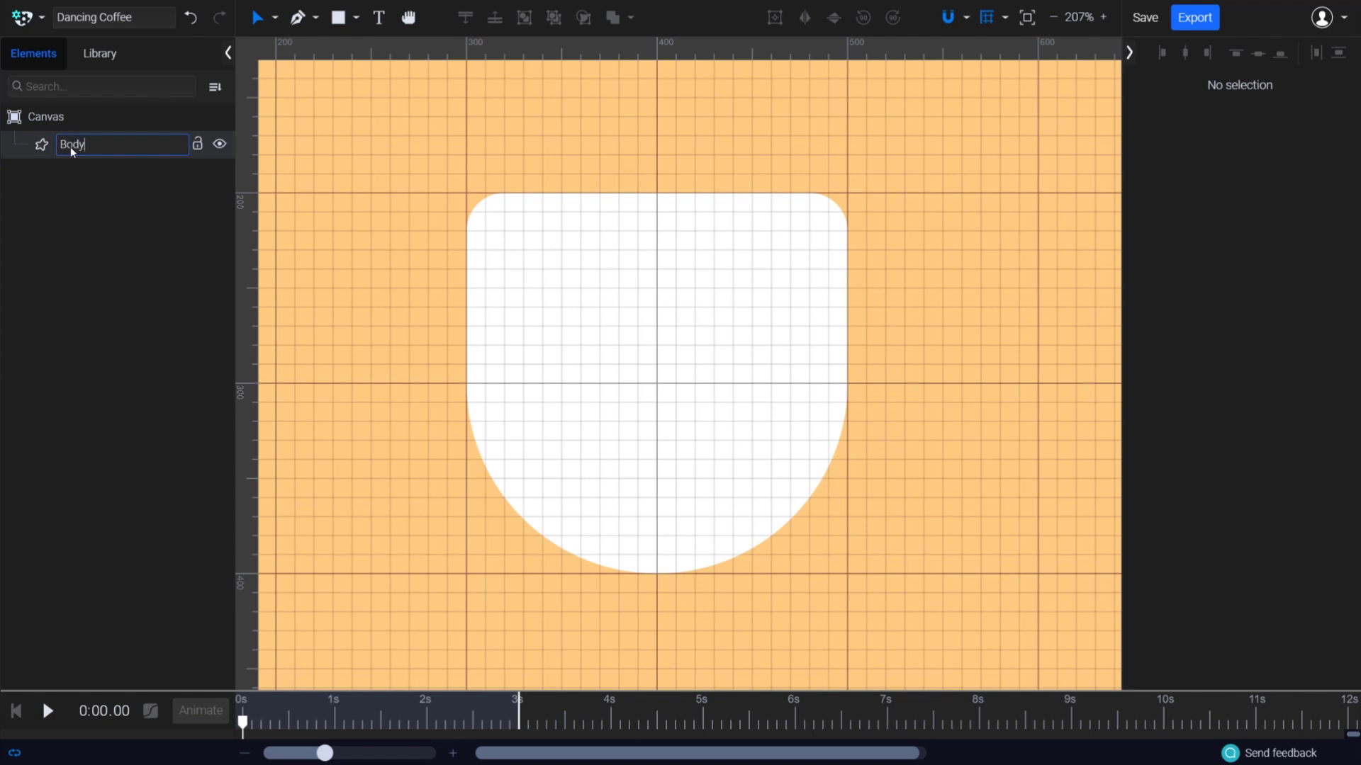
key("Return")
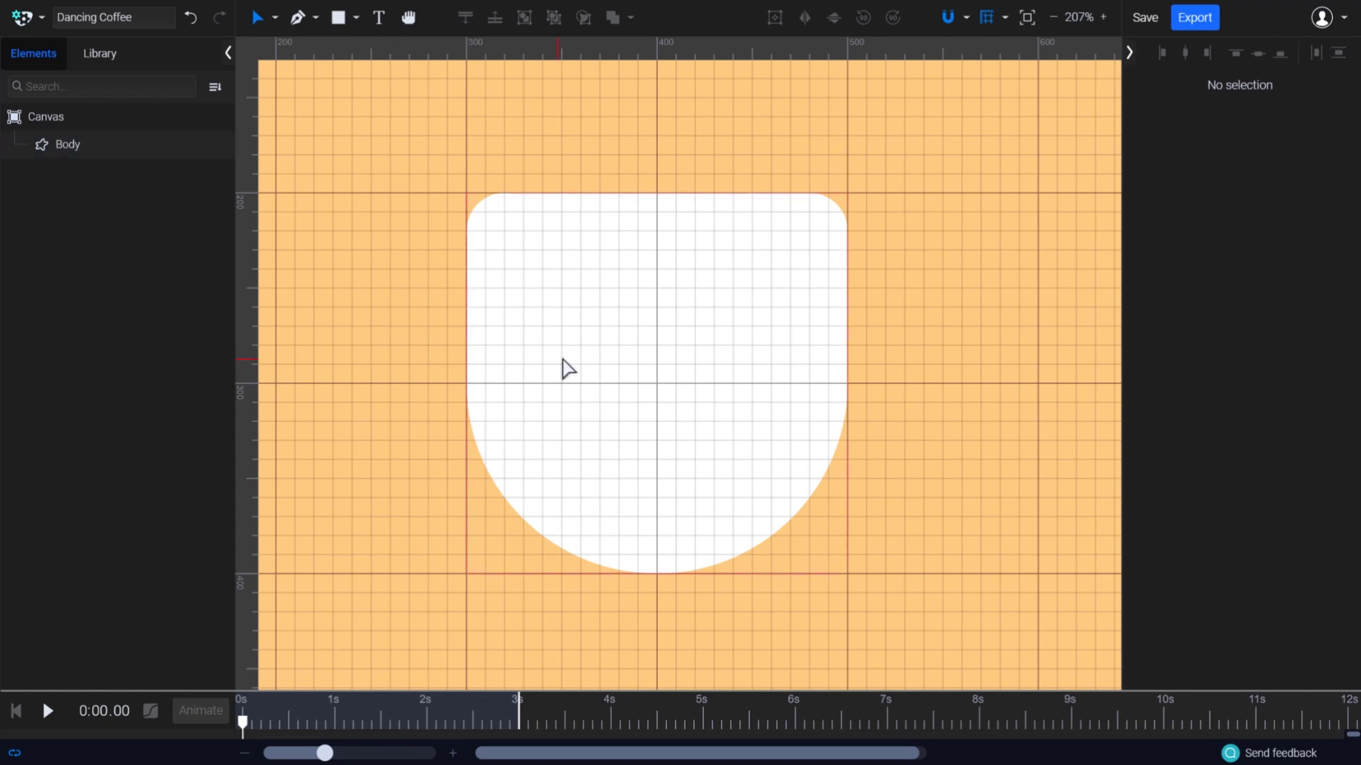
Draw a small ellipse on the cup body sized 5 × 10
left_click(357, 22)
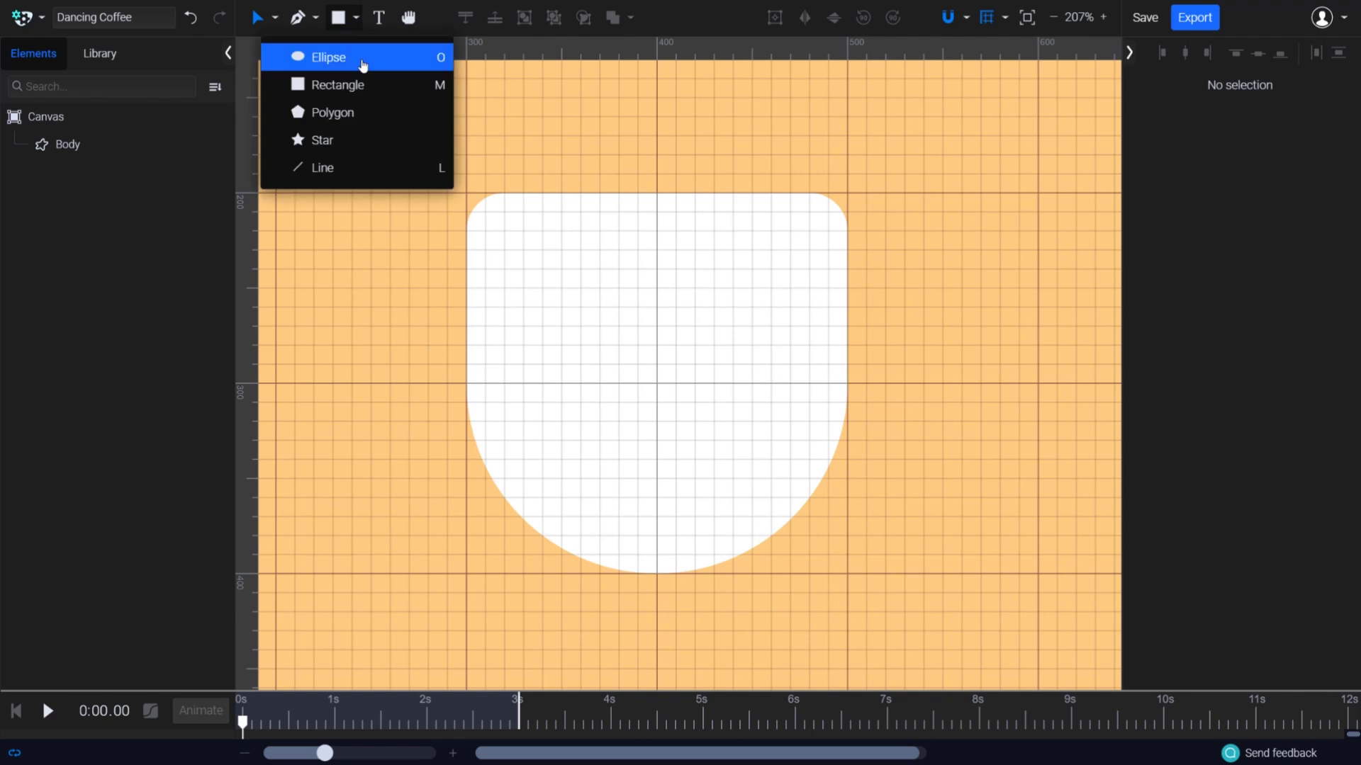
left_click(362, 58)
scroll(591, 326, "up", 3)
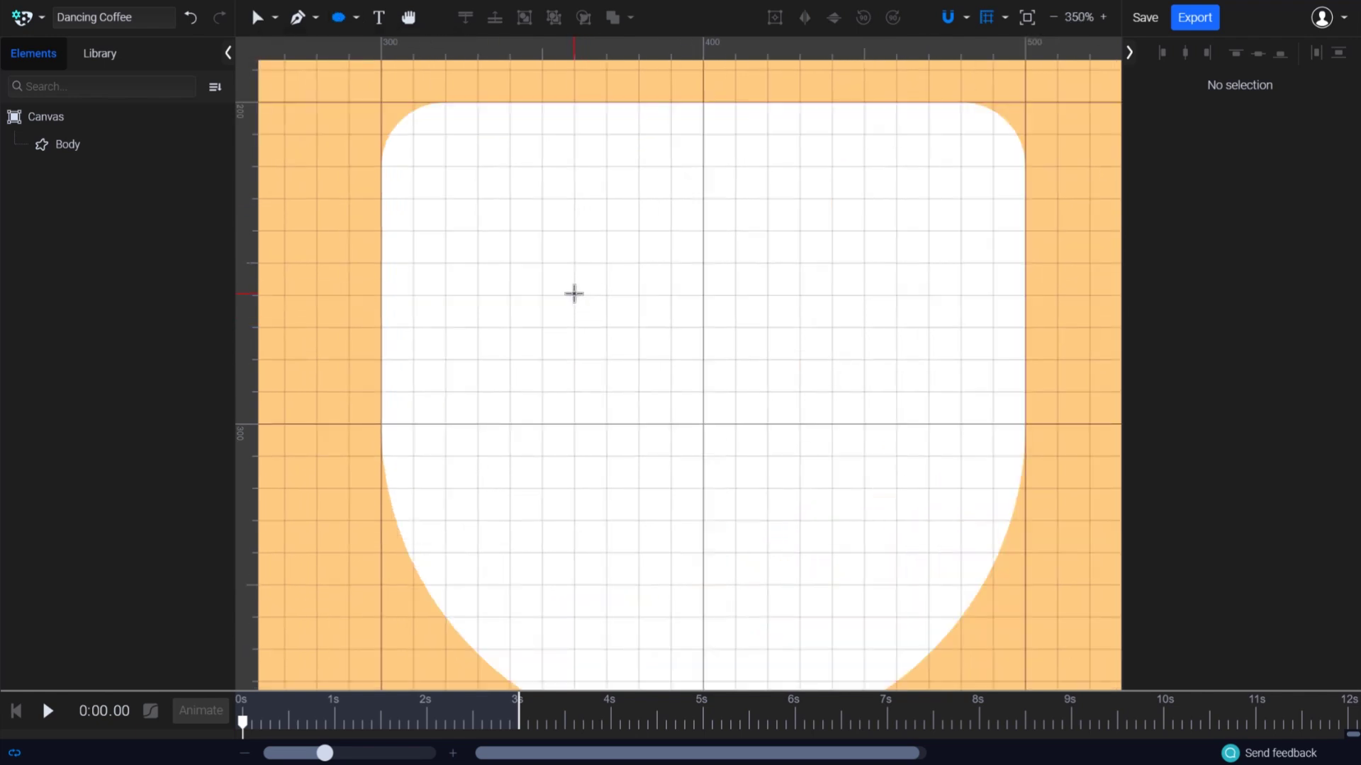
left_click_drag(573, 295, 603, 346)
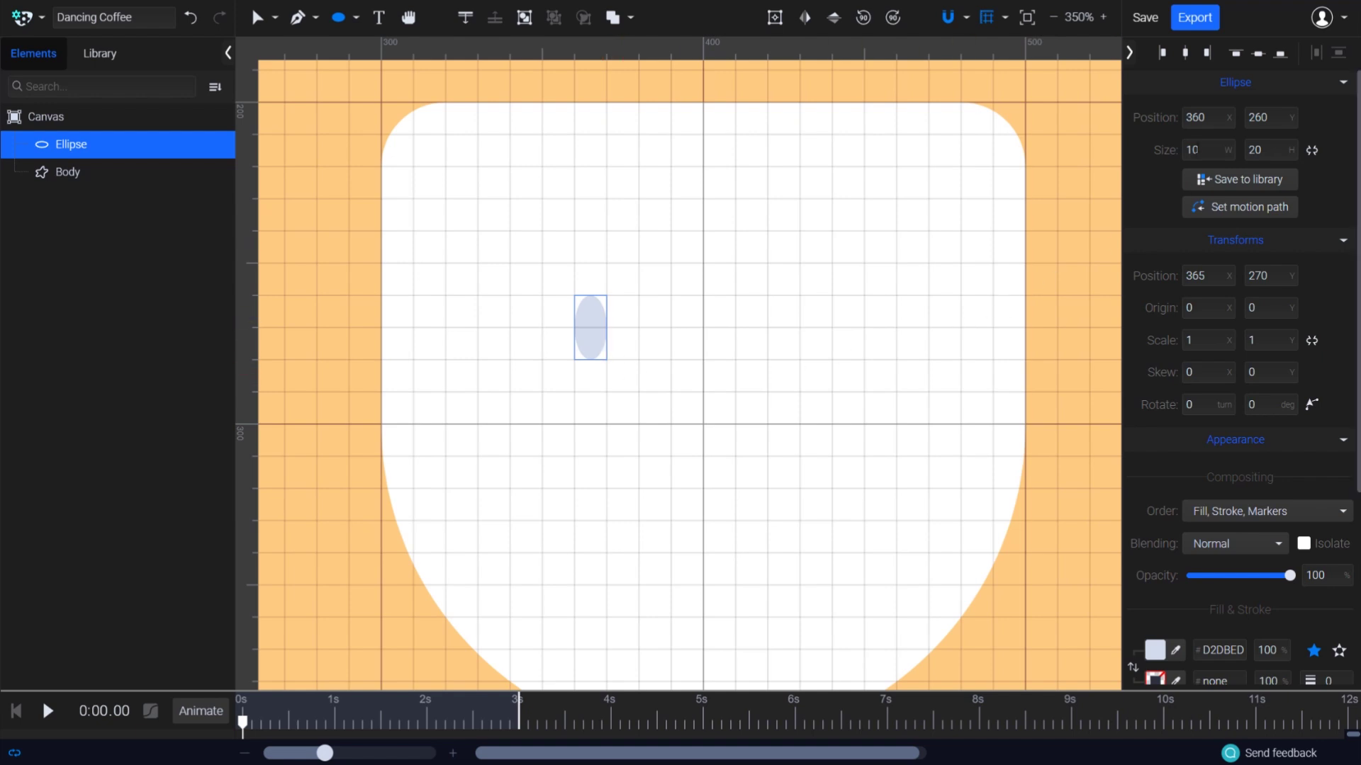
left_click(1184, 151)
type("5")
left_click(1248, 151)
type("10")
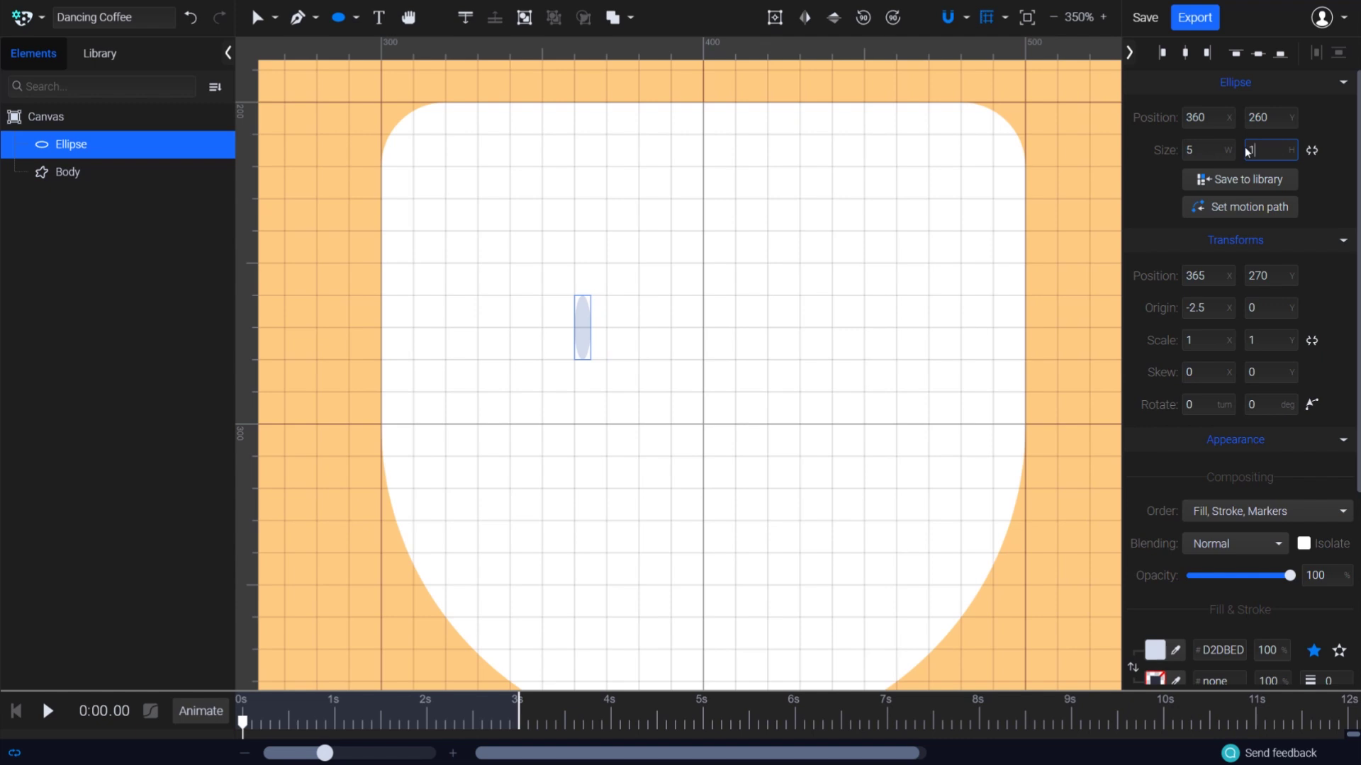
key("Return")
Fill the ellipse black 000000 and move its origin to the centre
scroll(1153, 461, "down", 4)
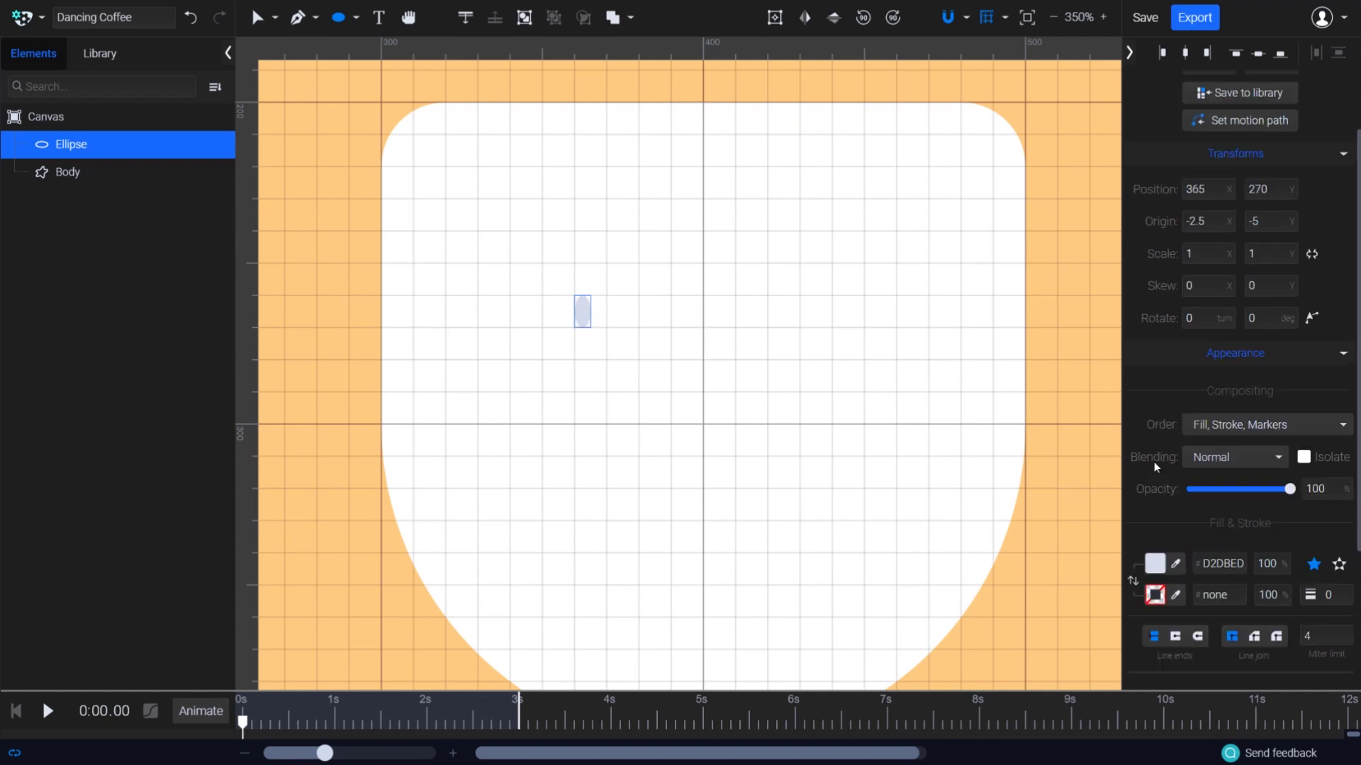
left_click(1155, 374)
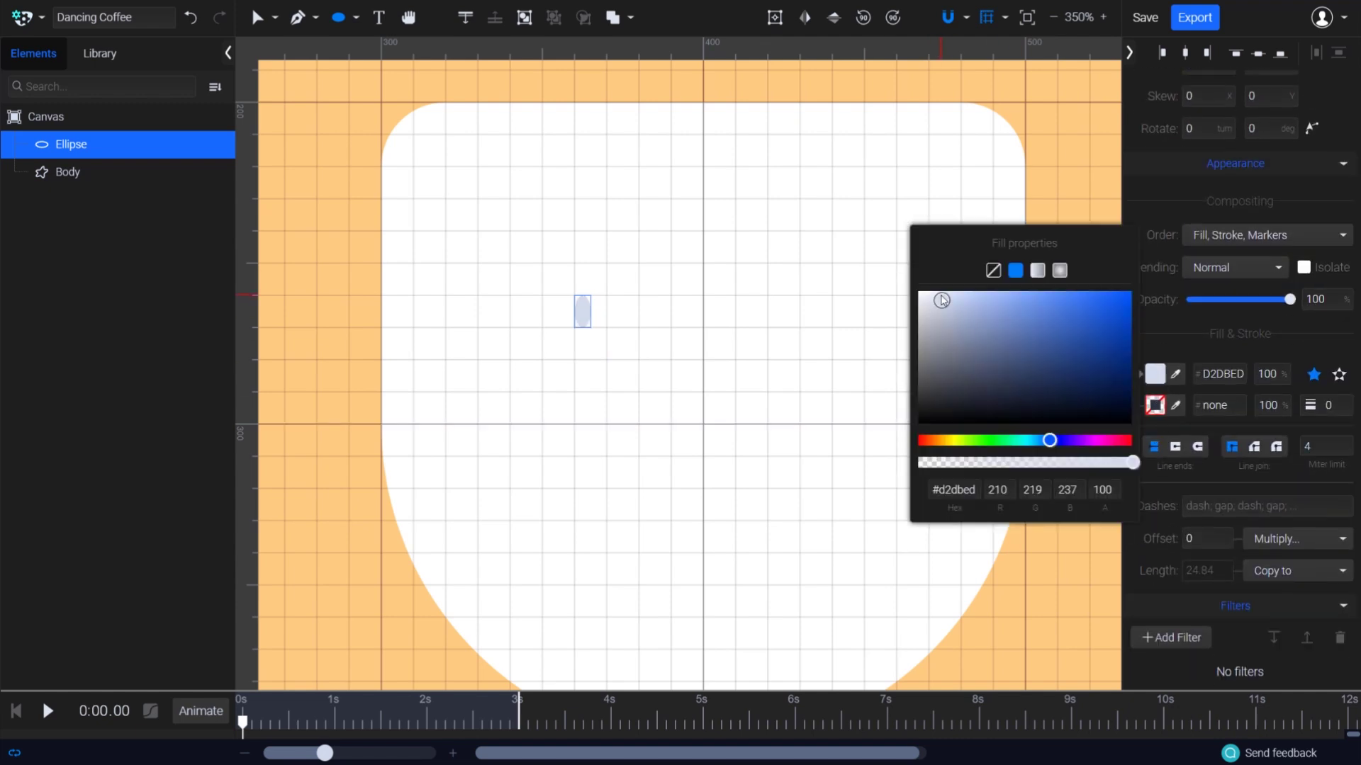
left_click_drag(942, 300, 916, 424)
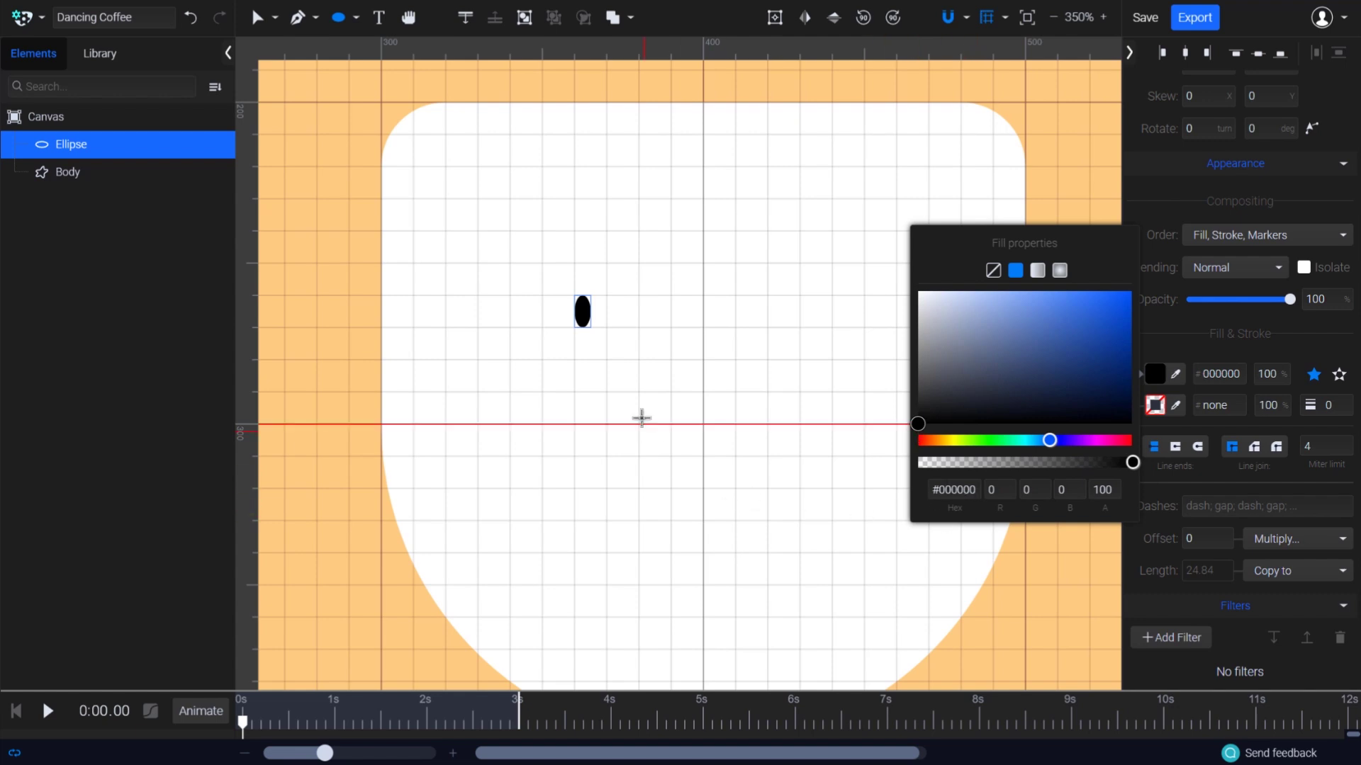
left_click(620, 322)
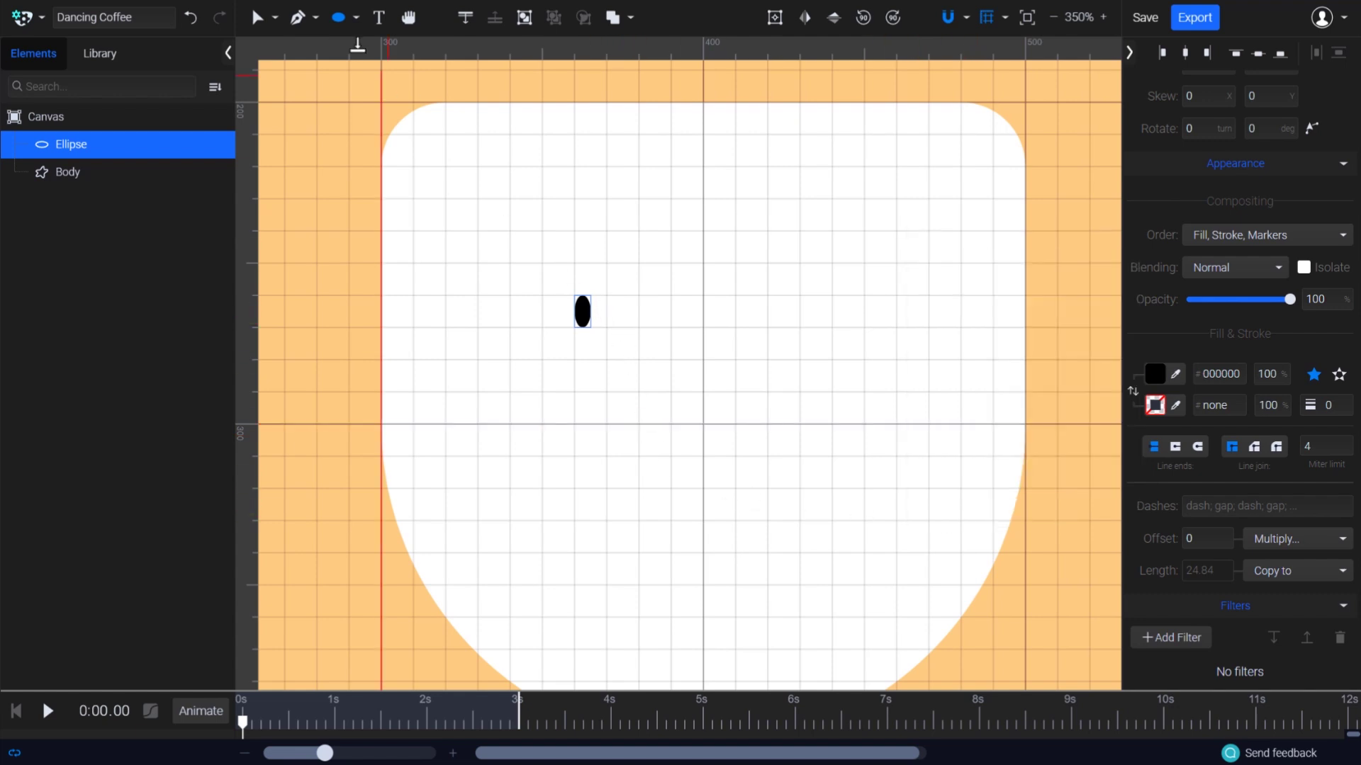
left_click(256, 19)
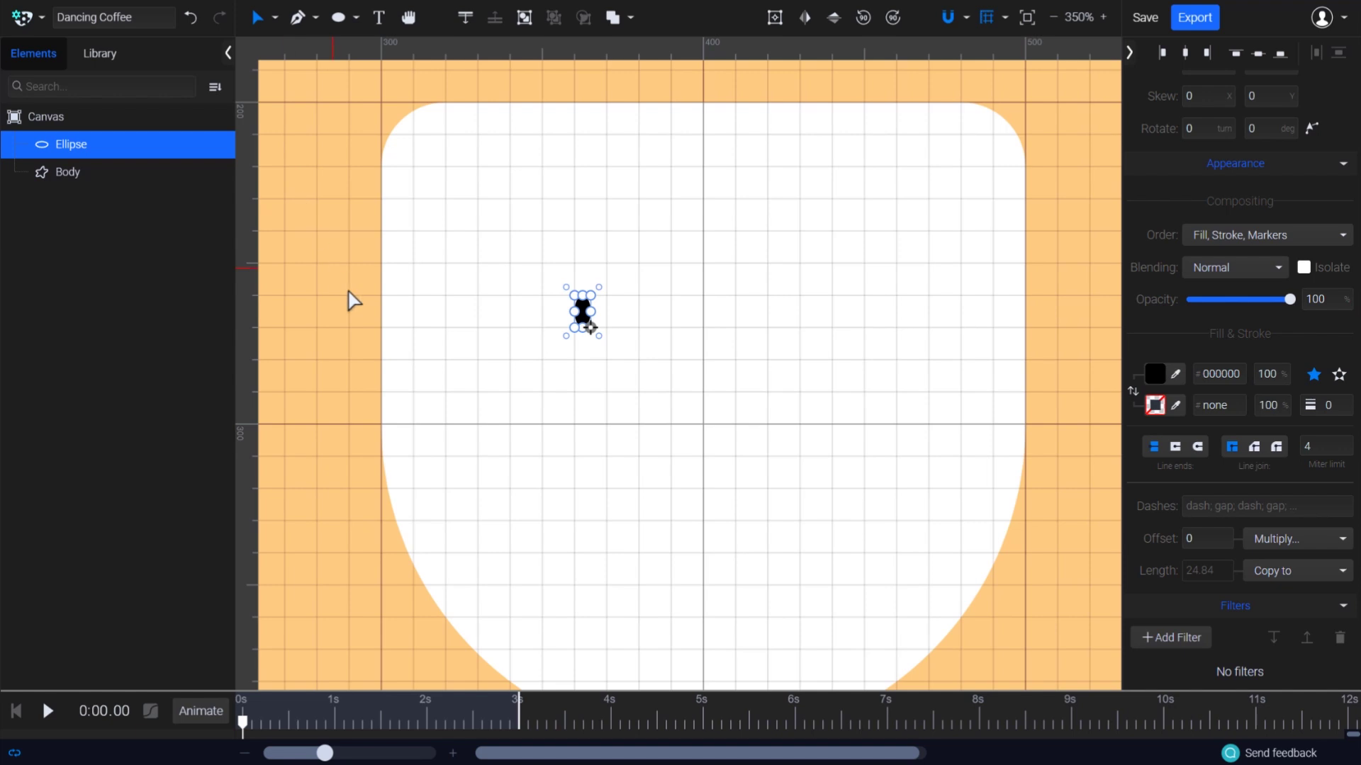
left_click(774, 19)
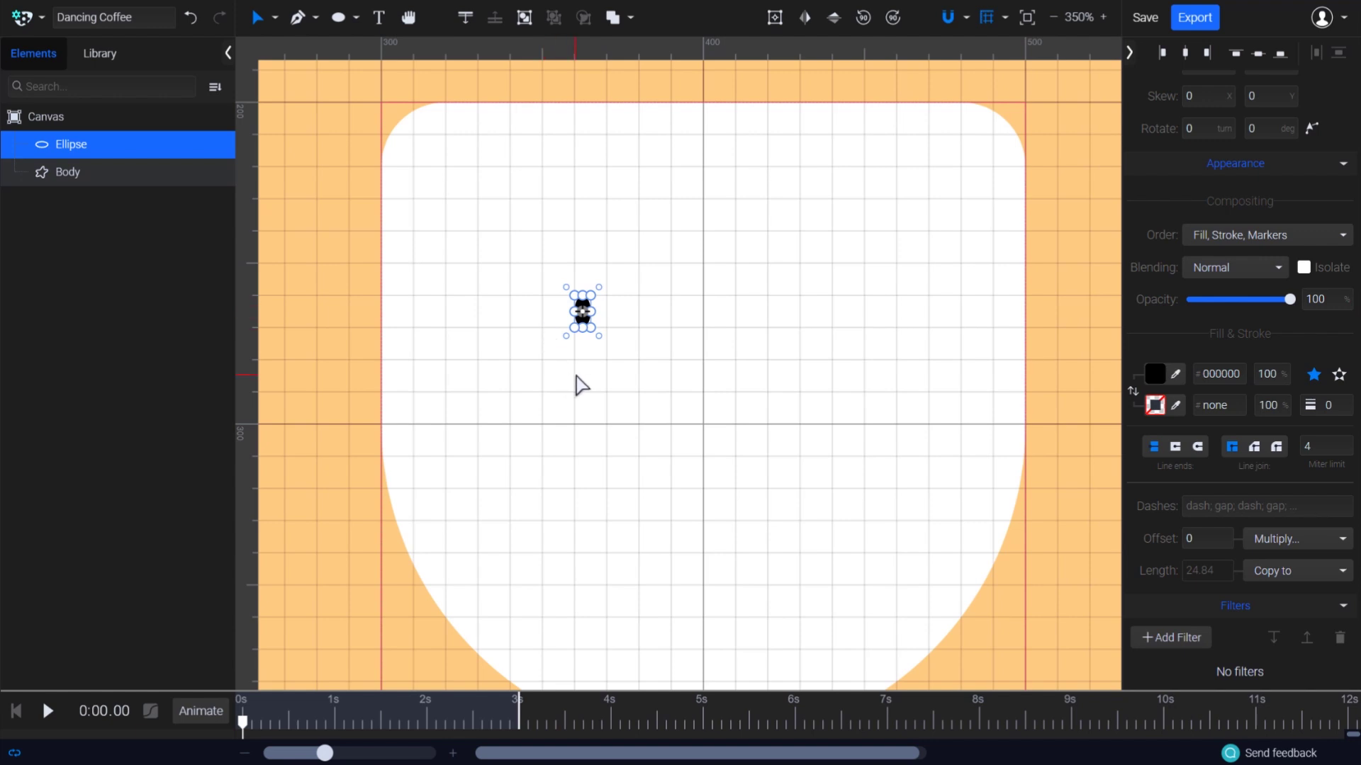
Copy the black ellipse, paste it onto the body and bring it to the top
scroll(587, 331, "up", 3)
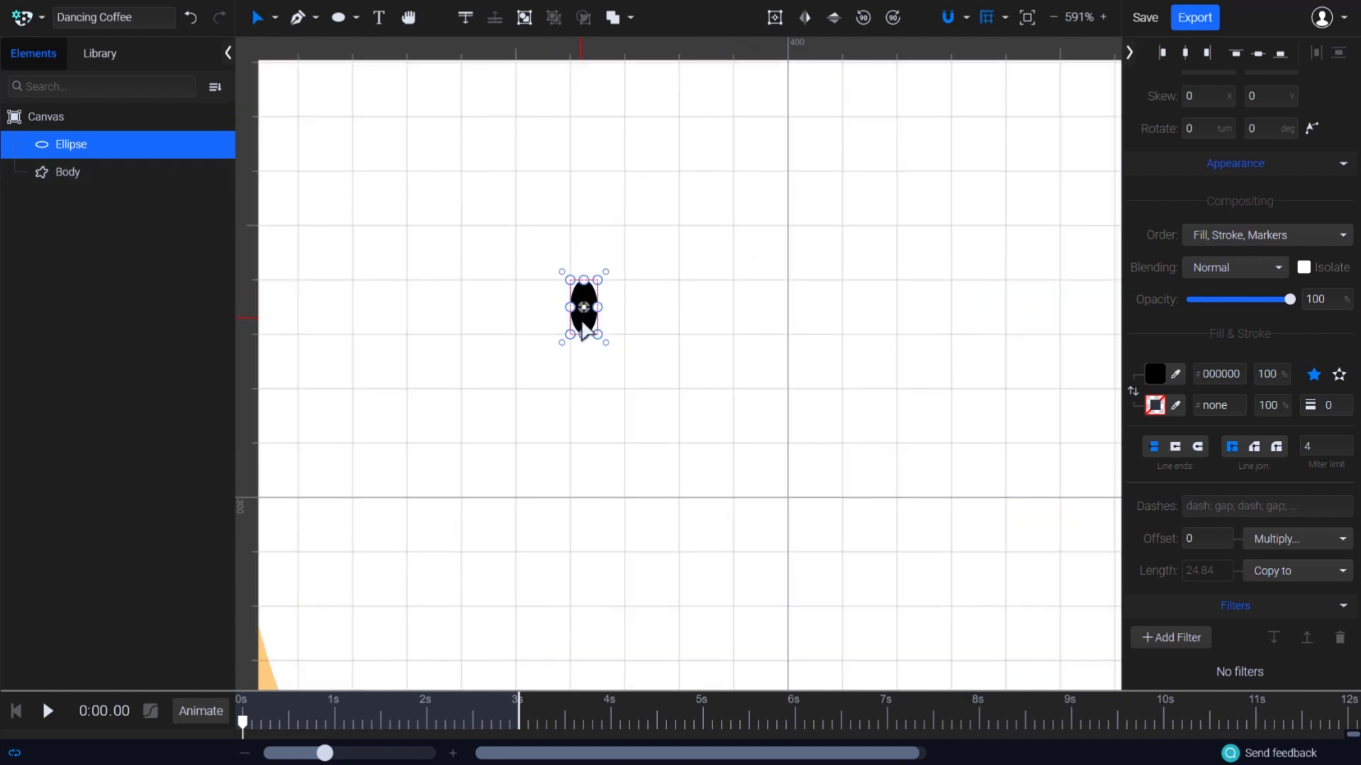
right_click(581, 325)
mouse_move(615, 295)
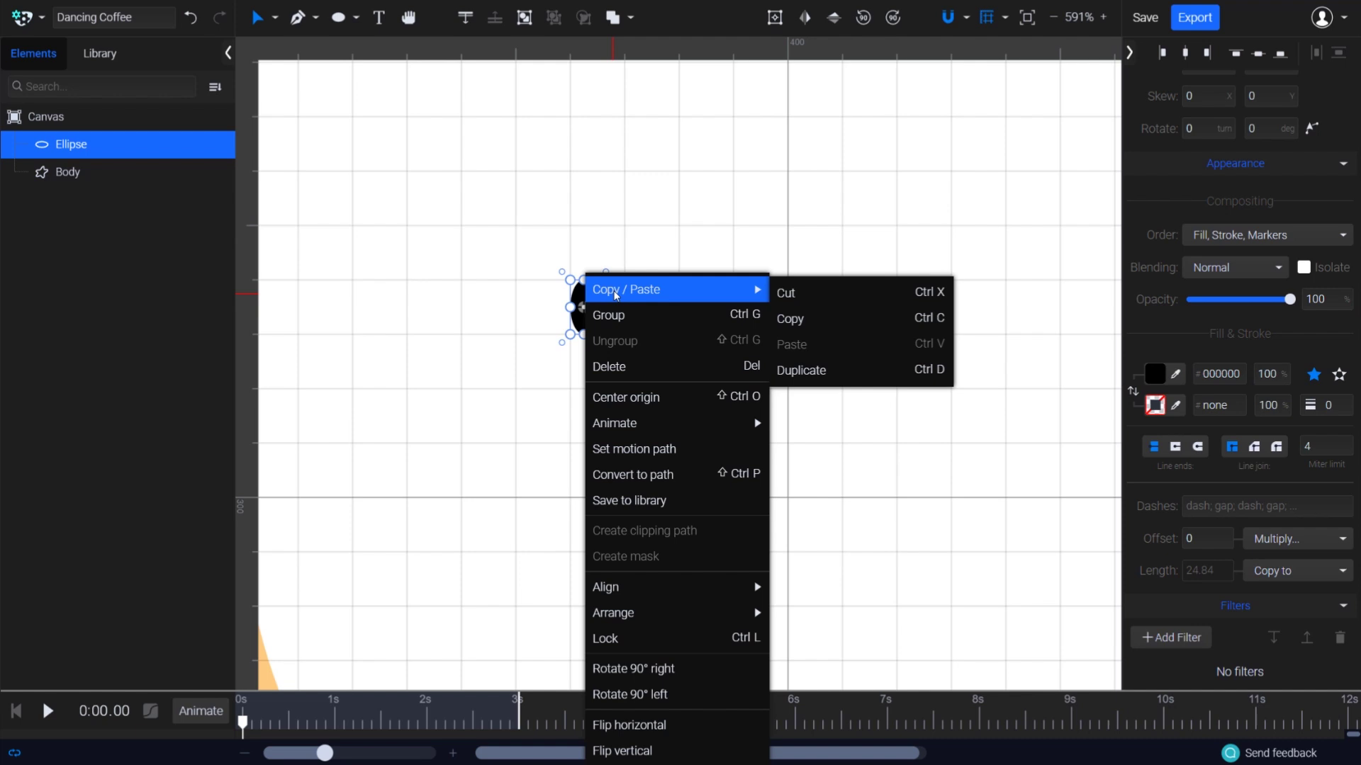
left_click(808, 320)
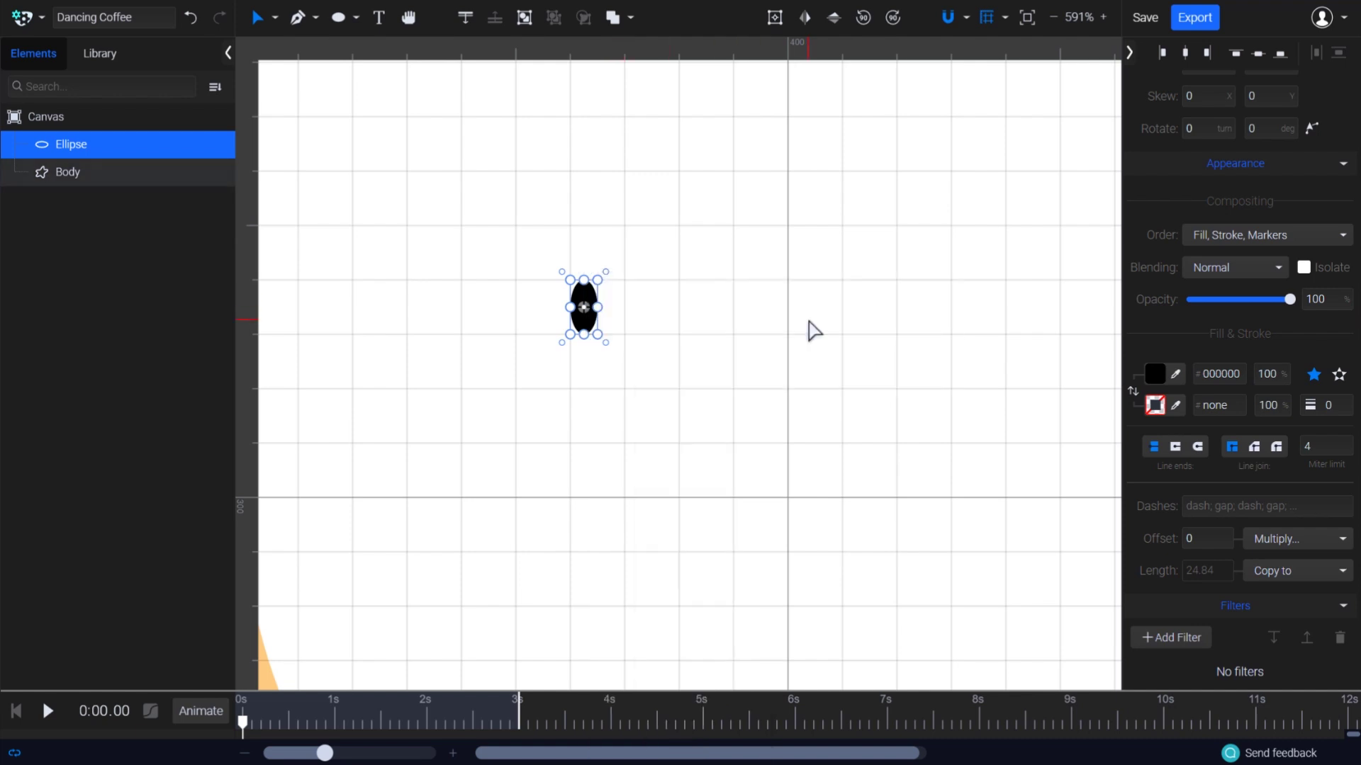
left_click(714, 324)
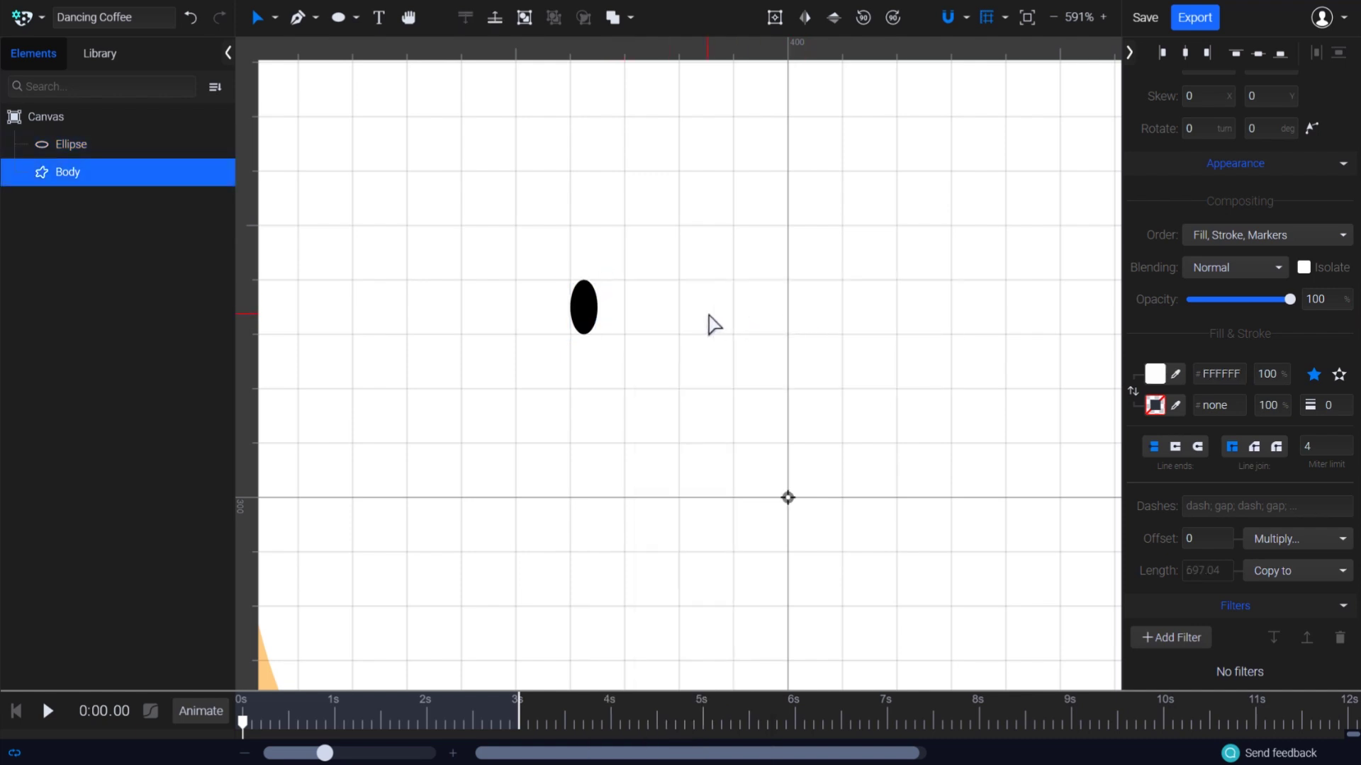
right_click(714, 325)
mouse_move(743, 291)
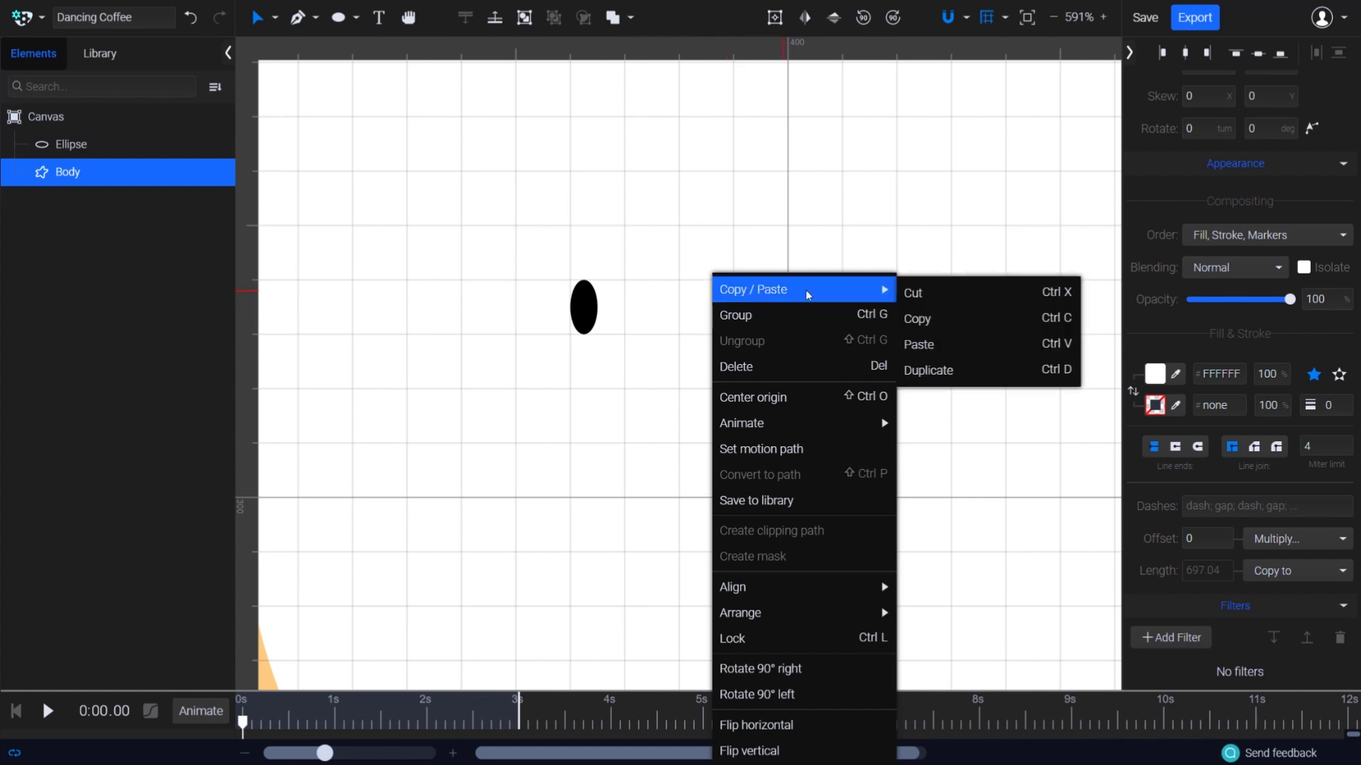
left_click(921, 344)
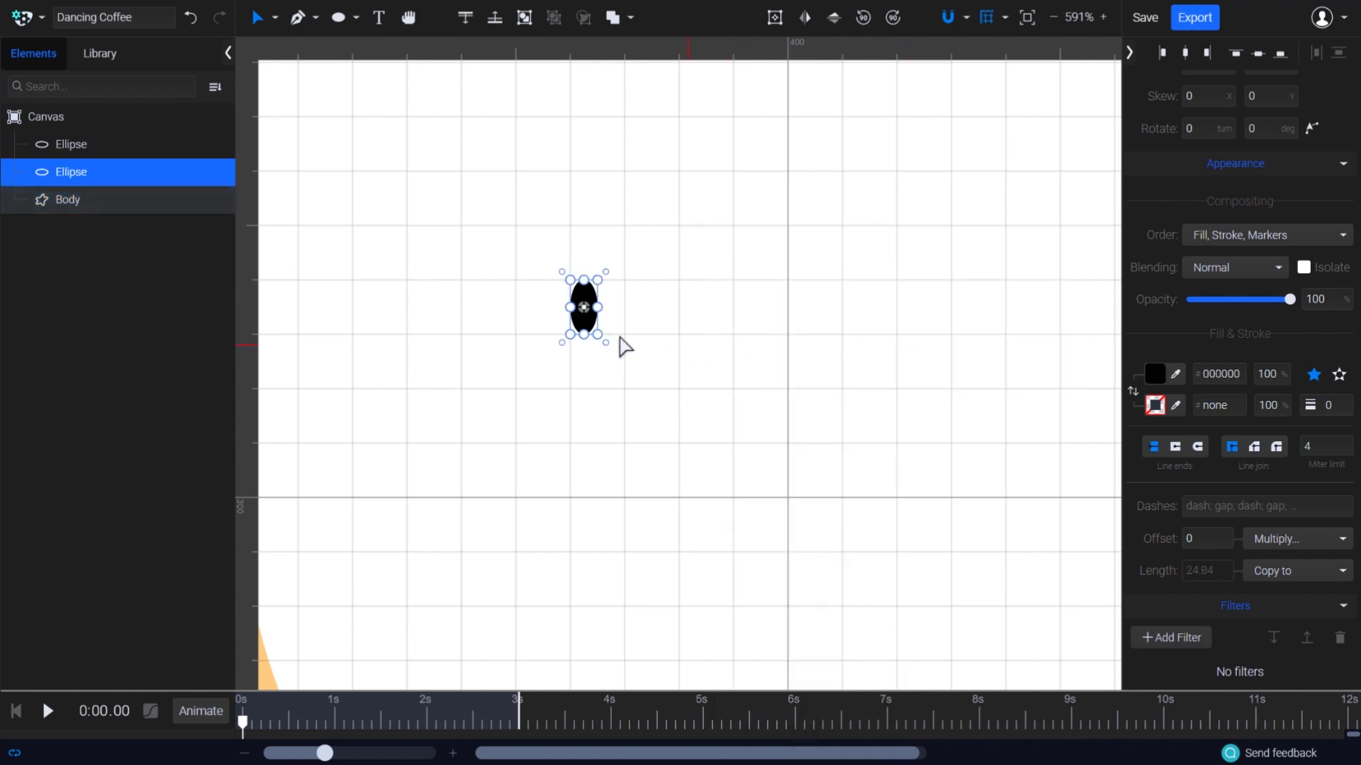
key("ctrl+Up")
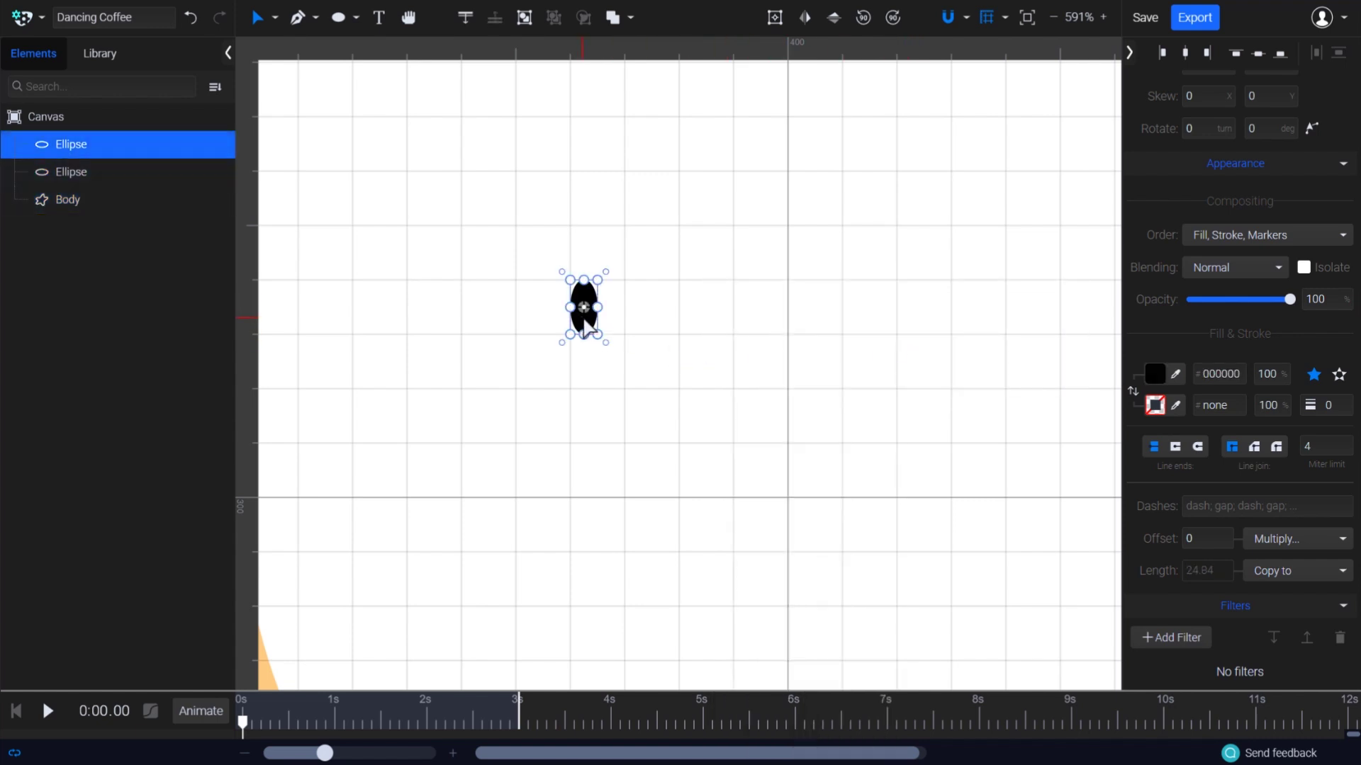
Drag the pasted ellipse right to form the second eye
left_click_drag(585, 324, 701, 331)
left_click(749, 319)
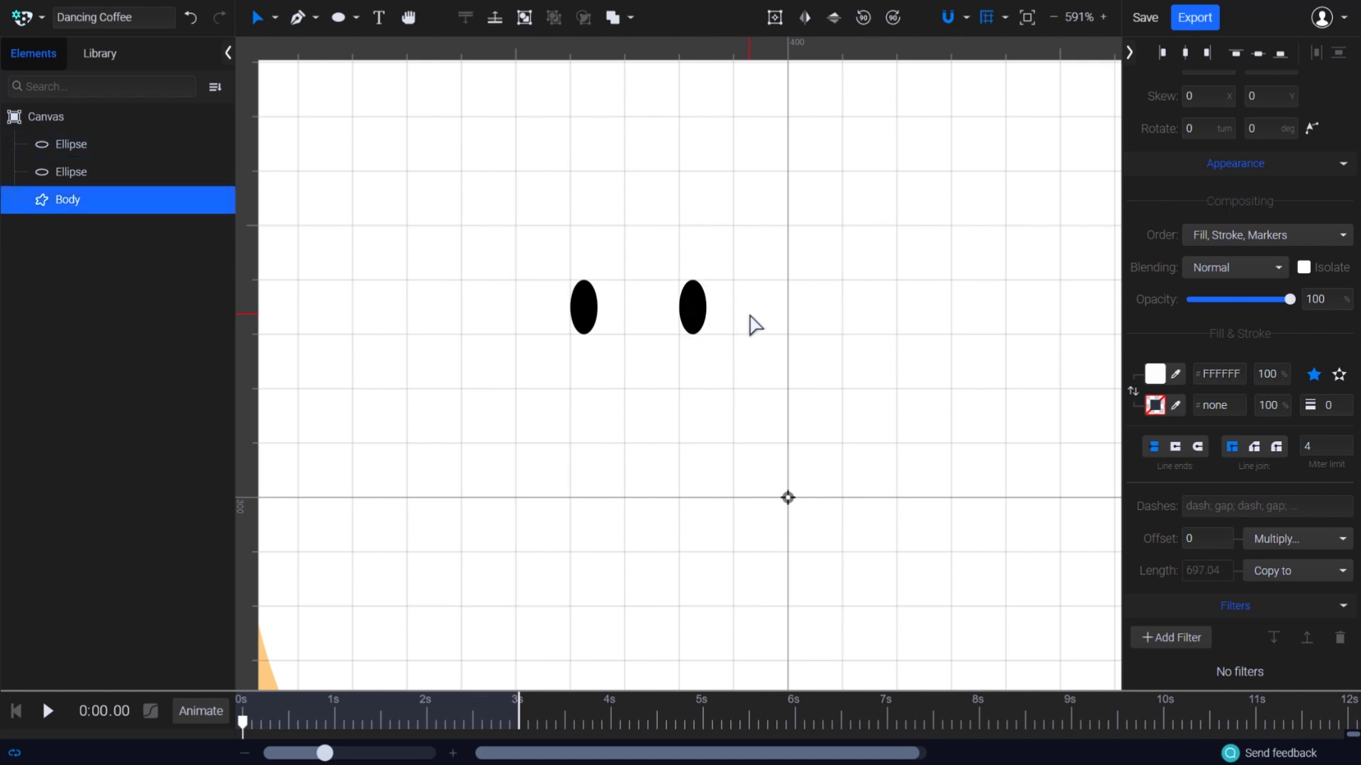
key("space")
left_click_drag(638, 477, 656, 391)
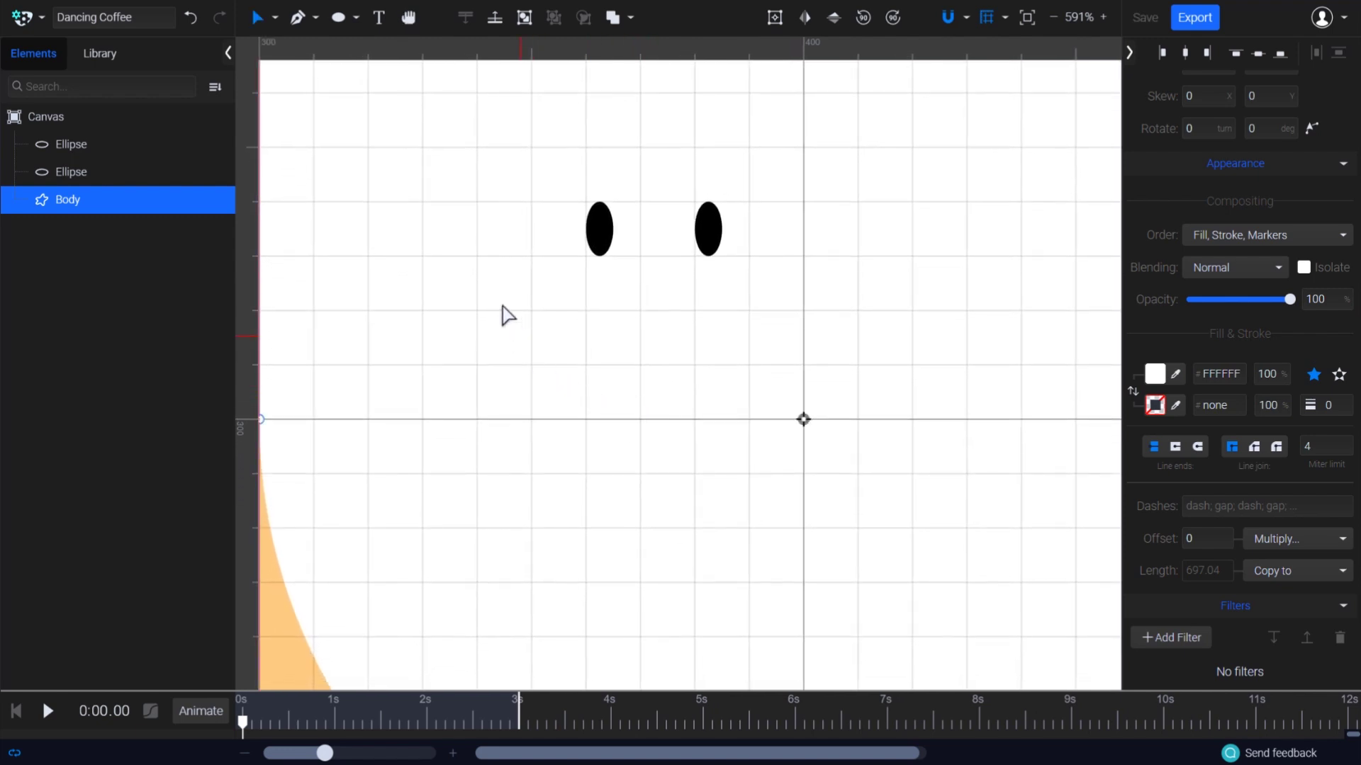
Draw a curved pen path from below the left eye to below the right eye
left_click(316, 21)
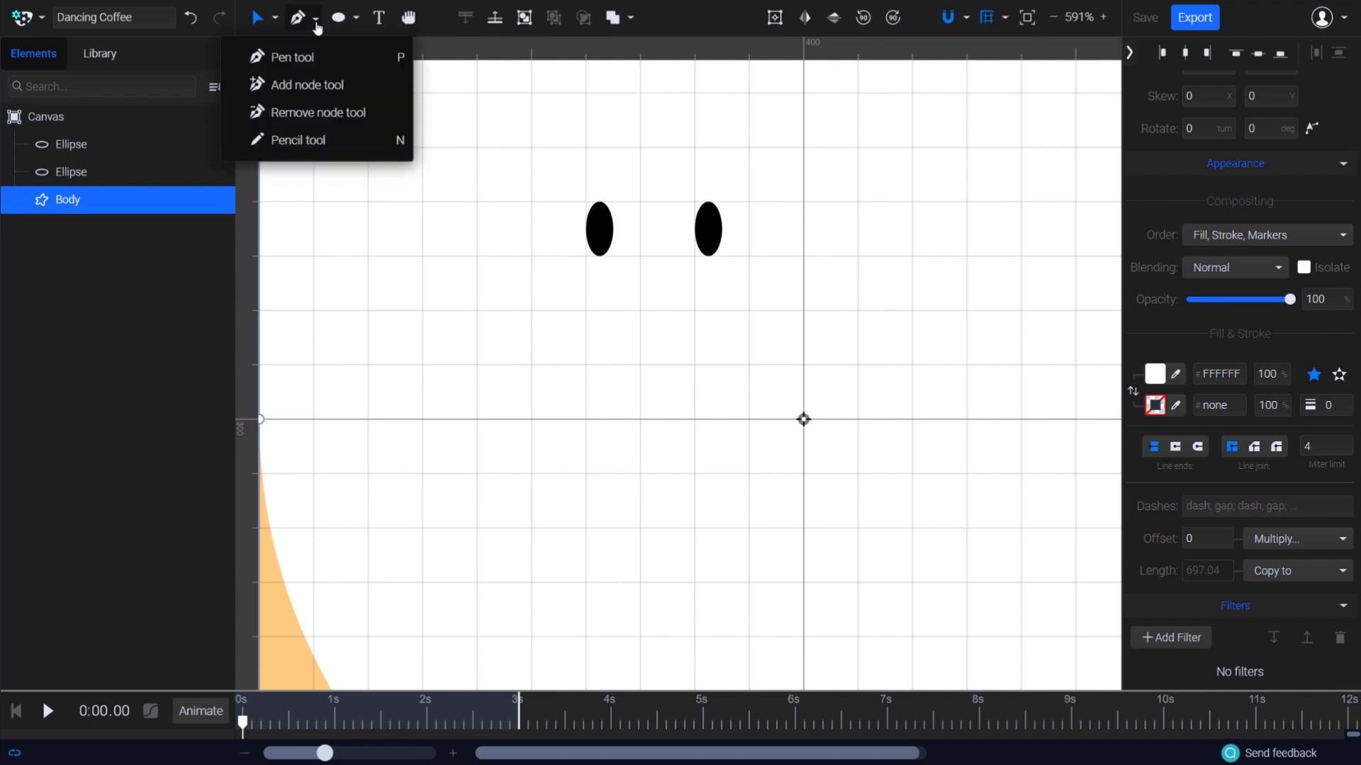
left_click(355, 64)
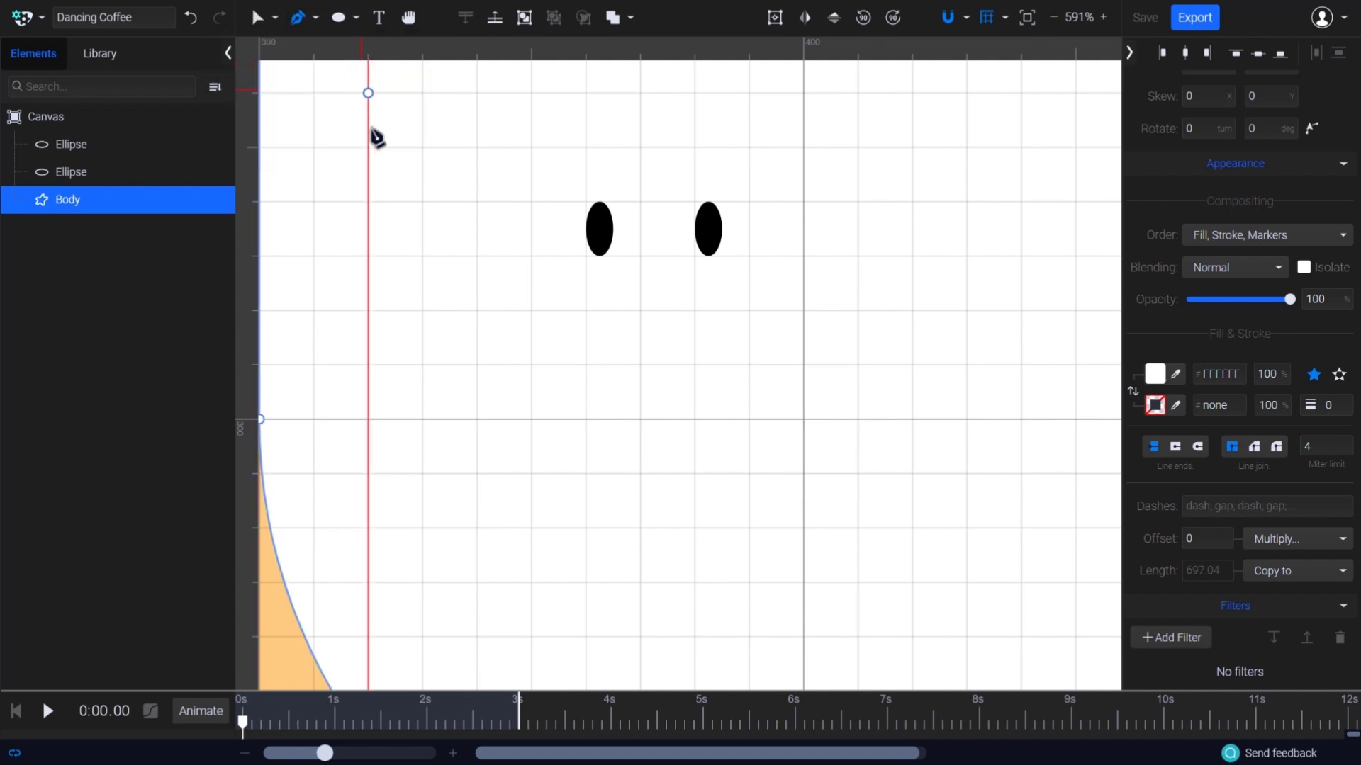
left_click(586, 311)
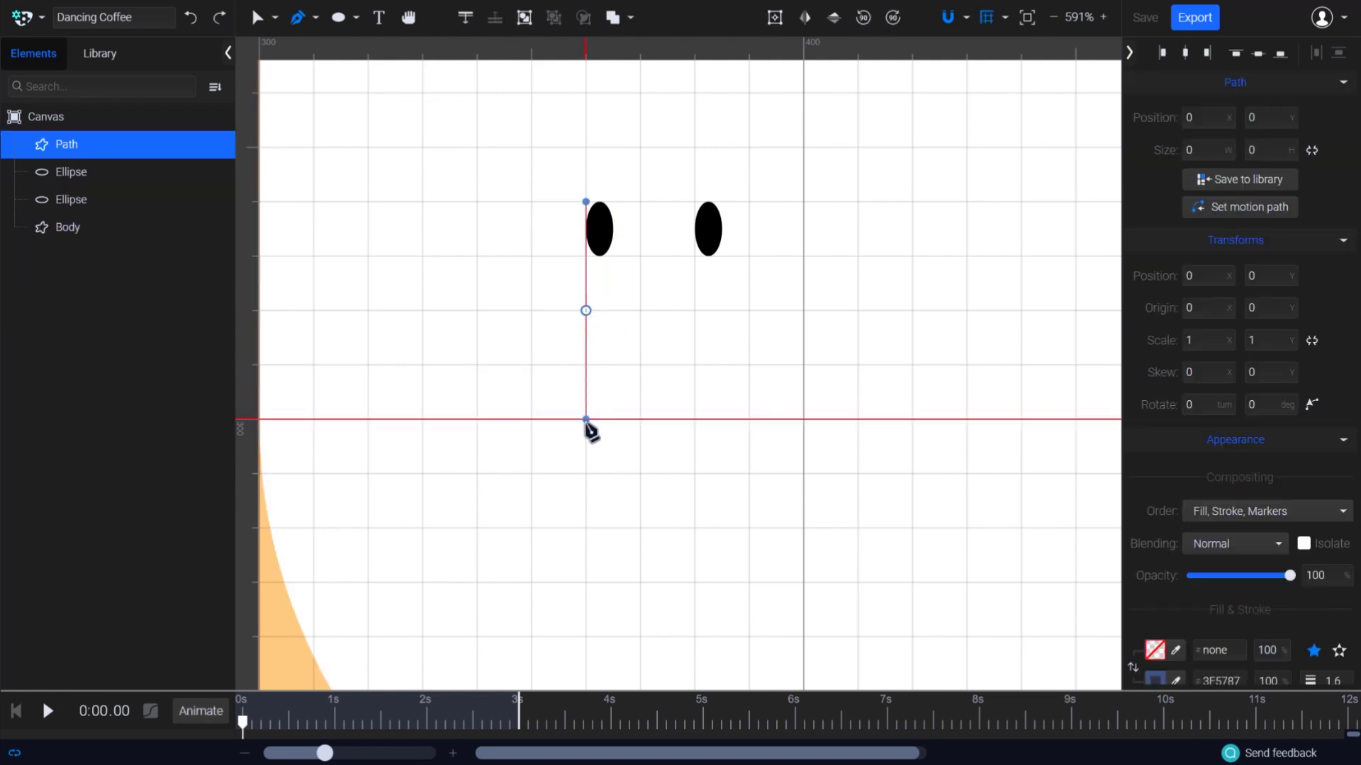
left_click_drag(585, 420, 585, 365)
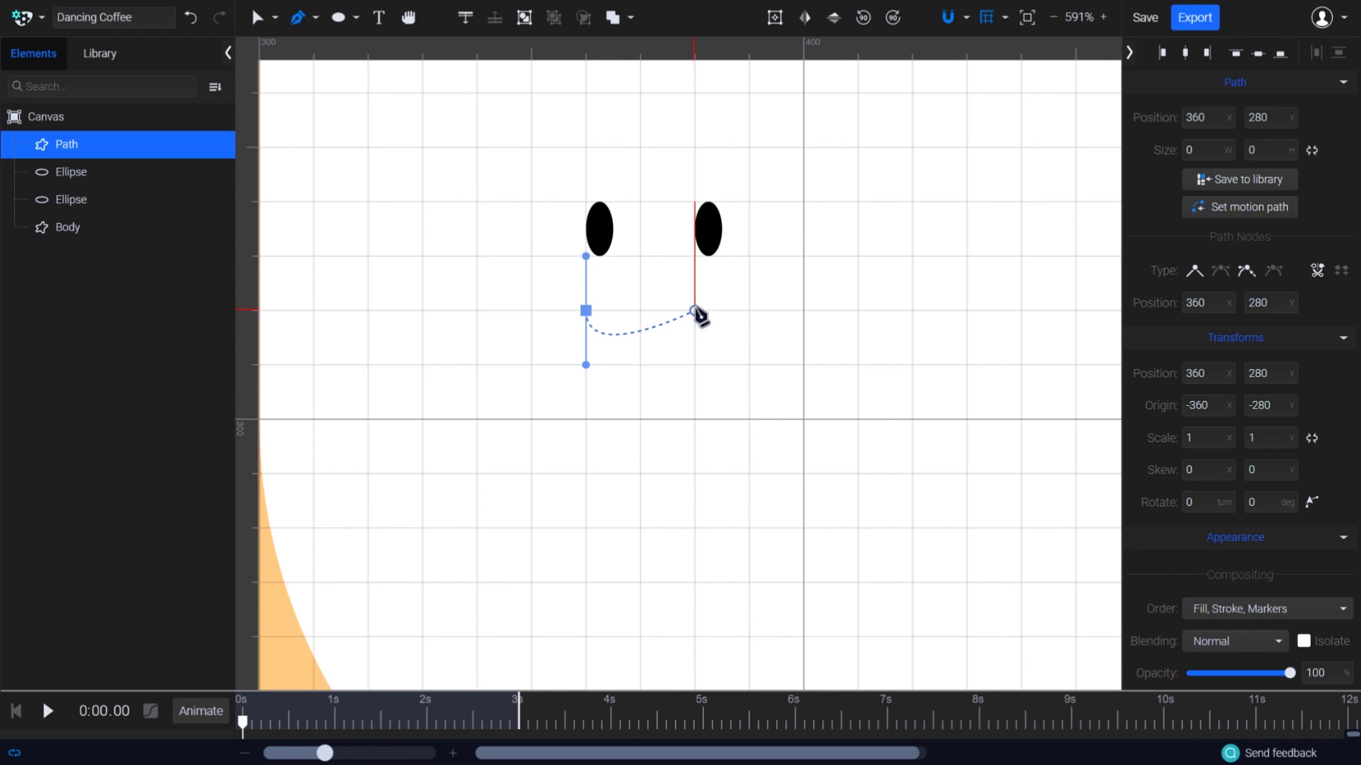
left_click_drag(694, 310, 697, 264)
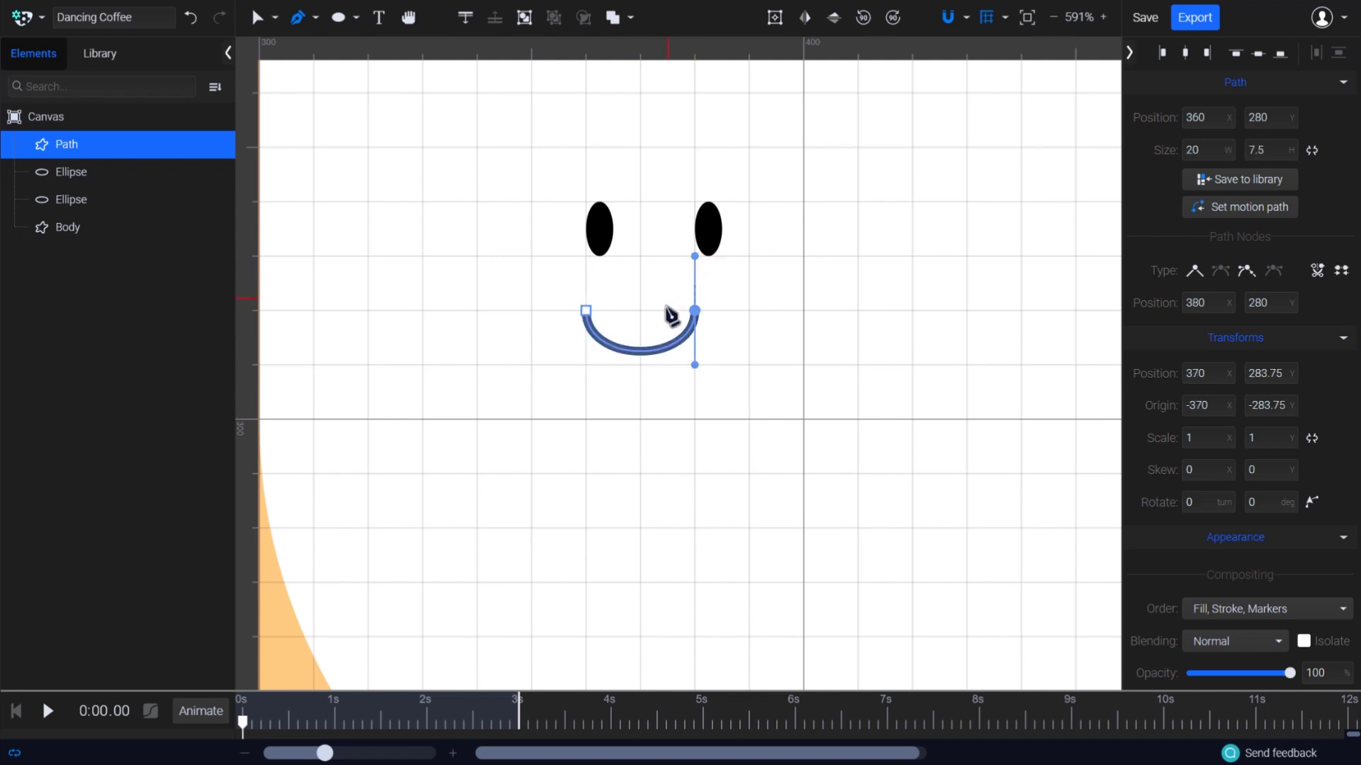
scroll(670, 314, "up", 3)
key("space")
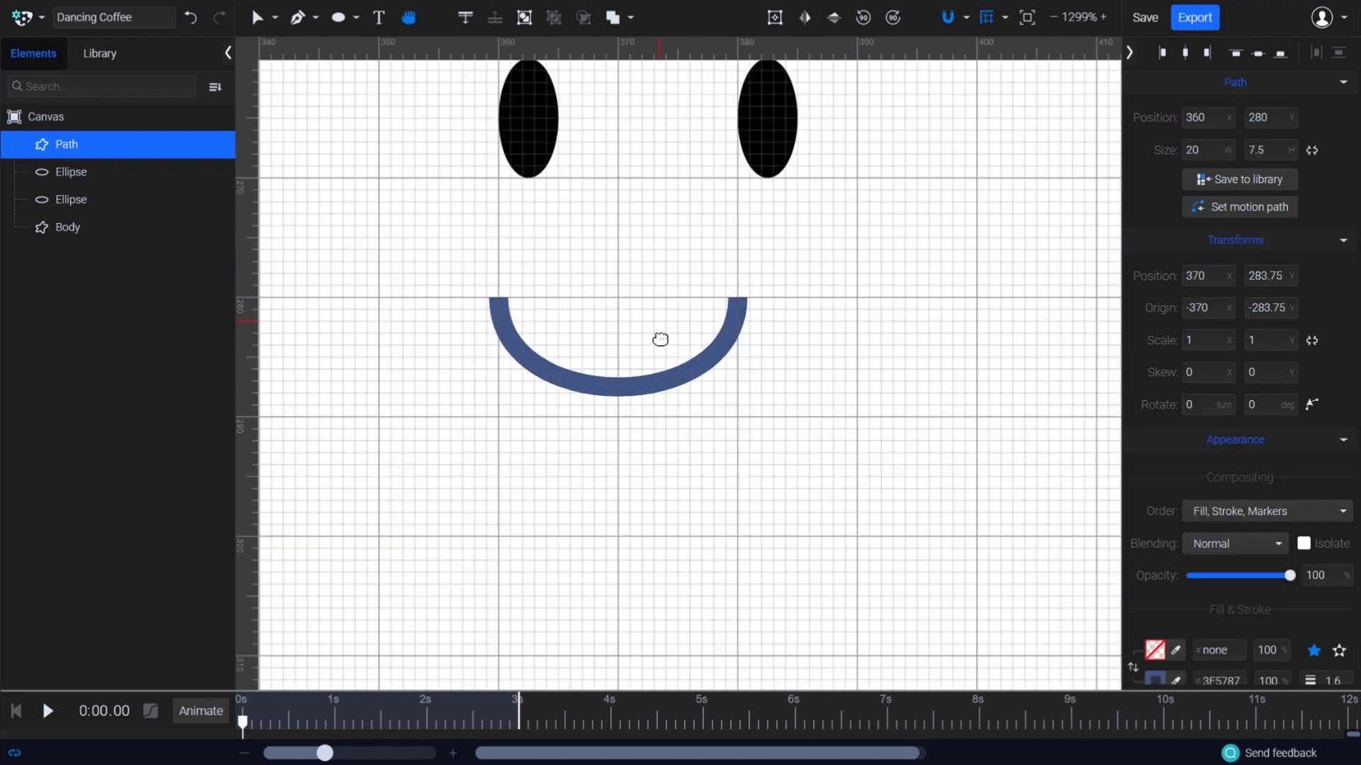
Angle the smile's end handles inward to make a smooth, symmetric U-shaped arc
left_click_drag(660, 339, 663, 416)
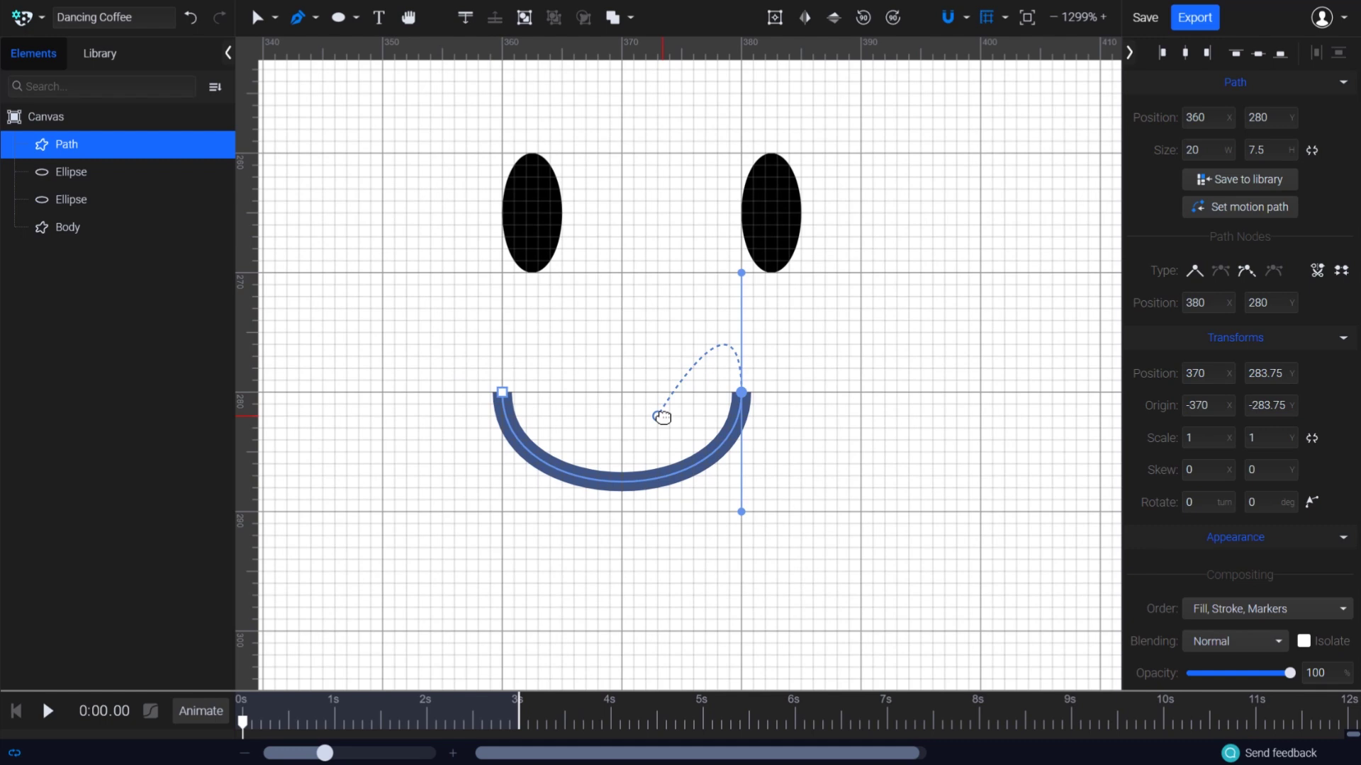
key("Escape")
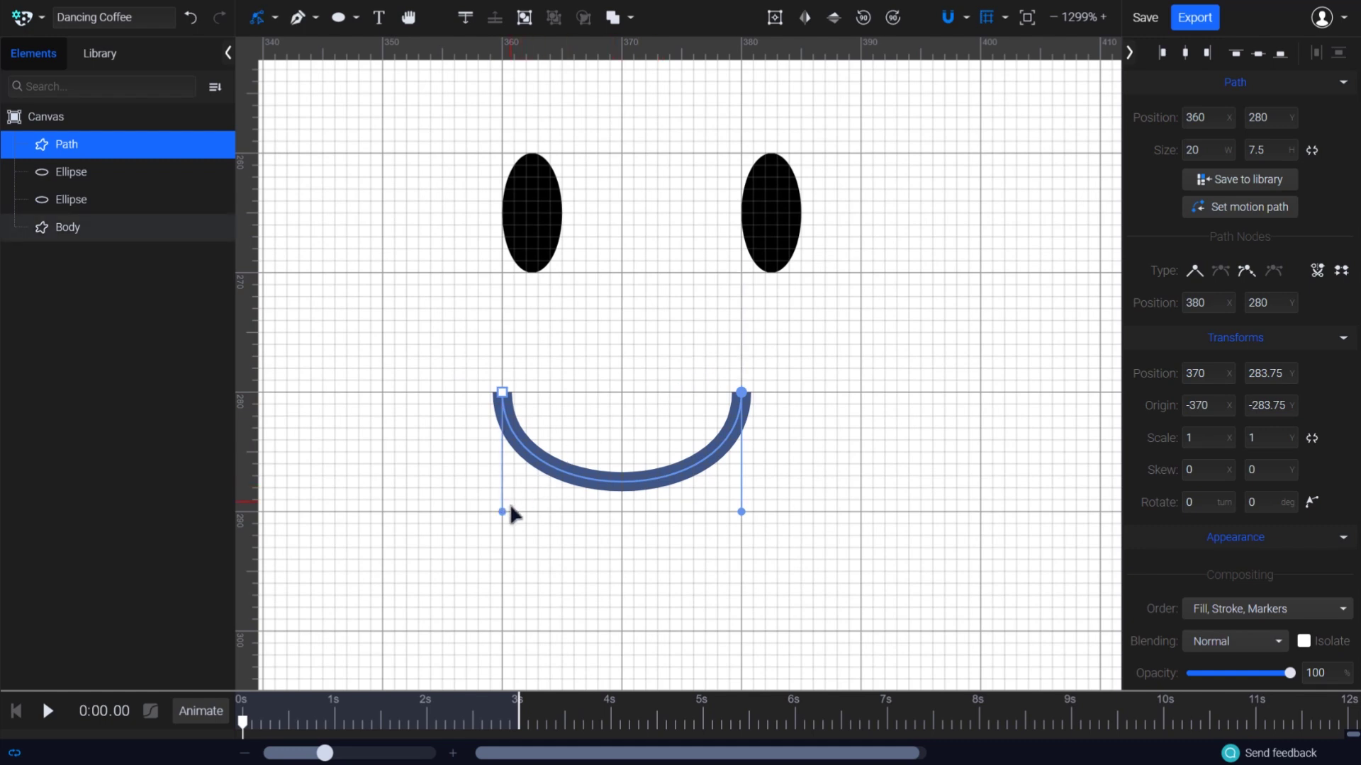
key("ctrl+z")
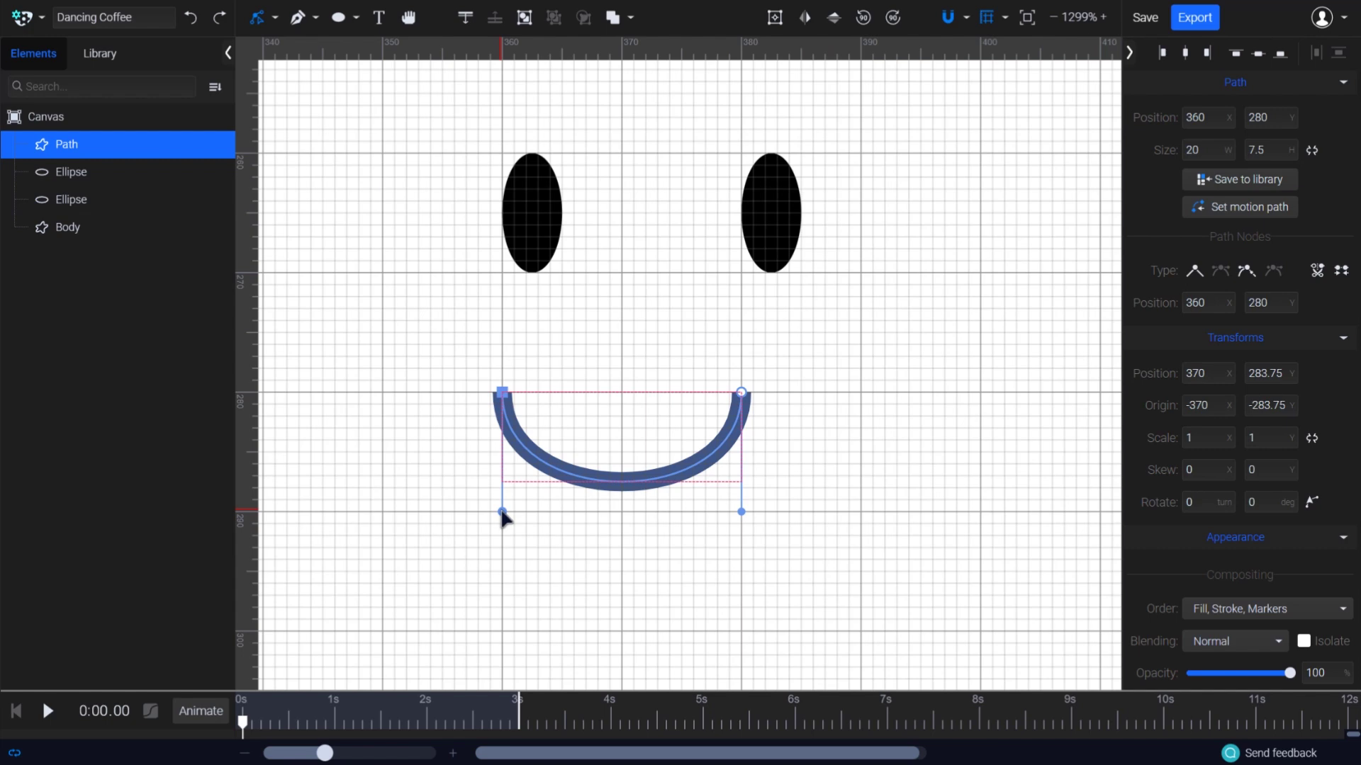
left_click_drag(502, 512, 538, 512)
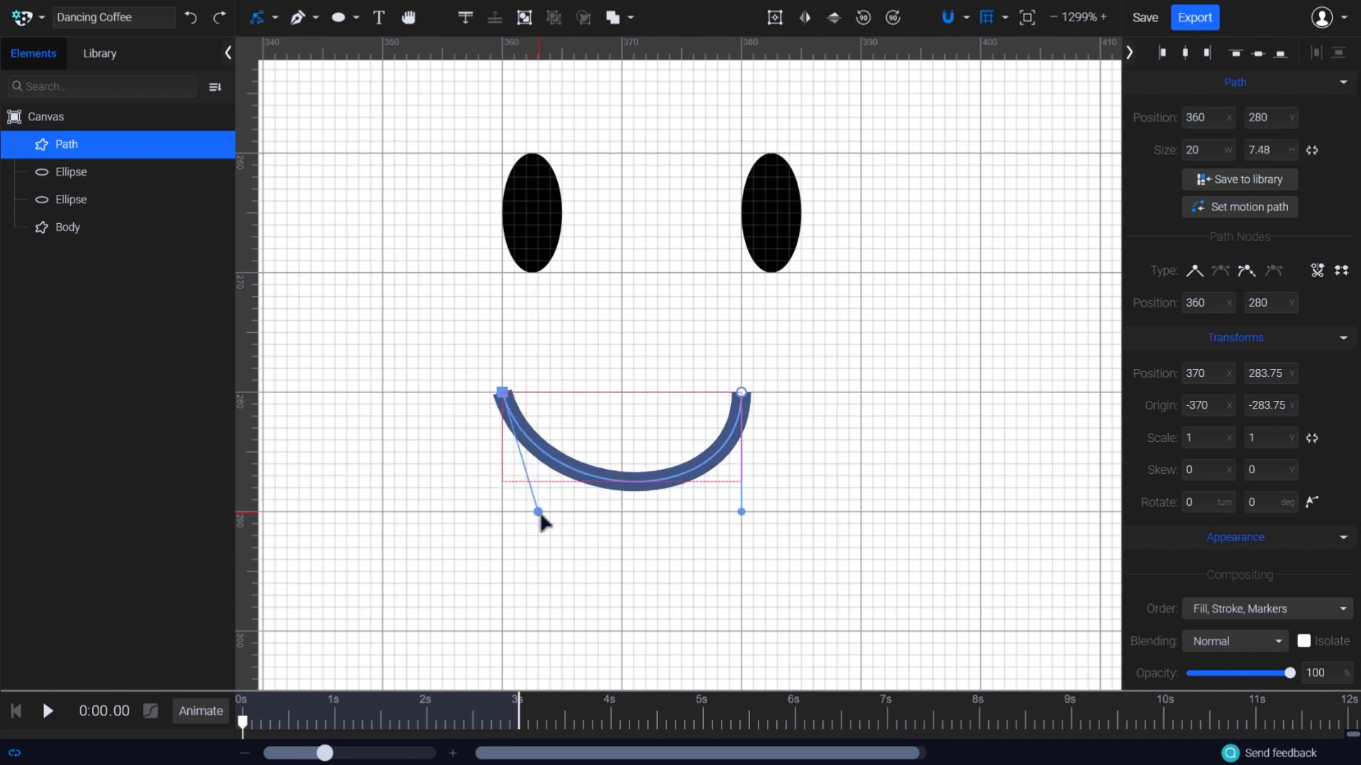
left_click_drag(741, 511, 706, 512)
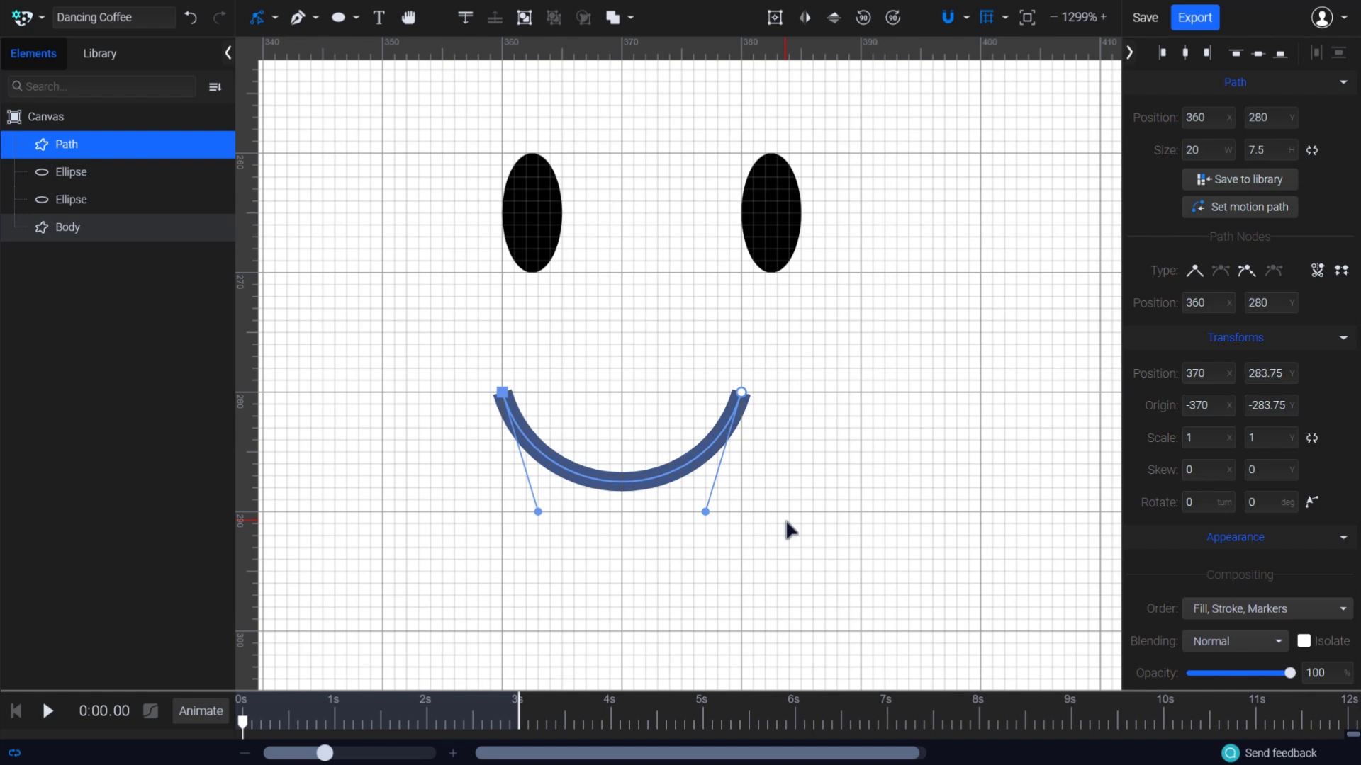
key("F1")
Give the smile a black 000000 width-4 stroke with round ends and joins, nudged right
scroll(1138, 585, "down", 4)
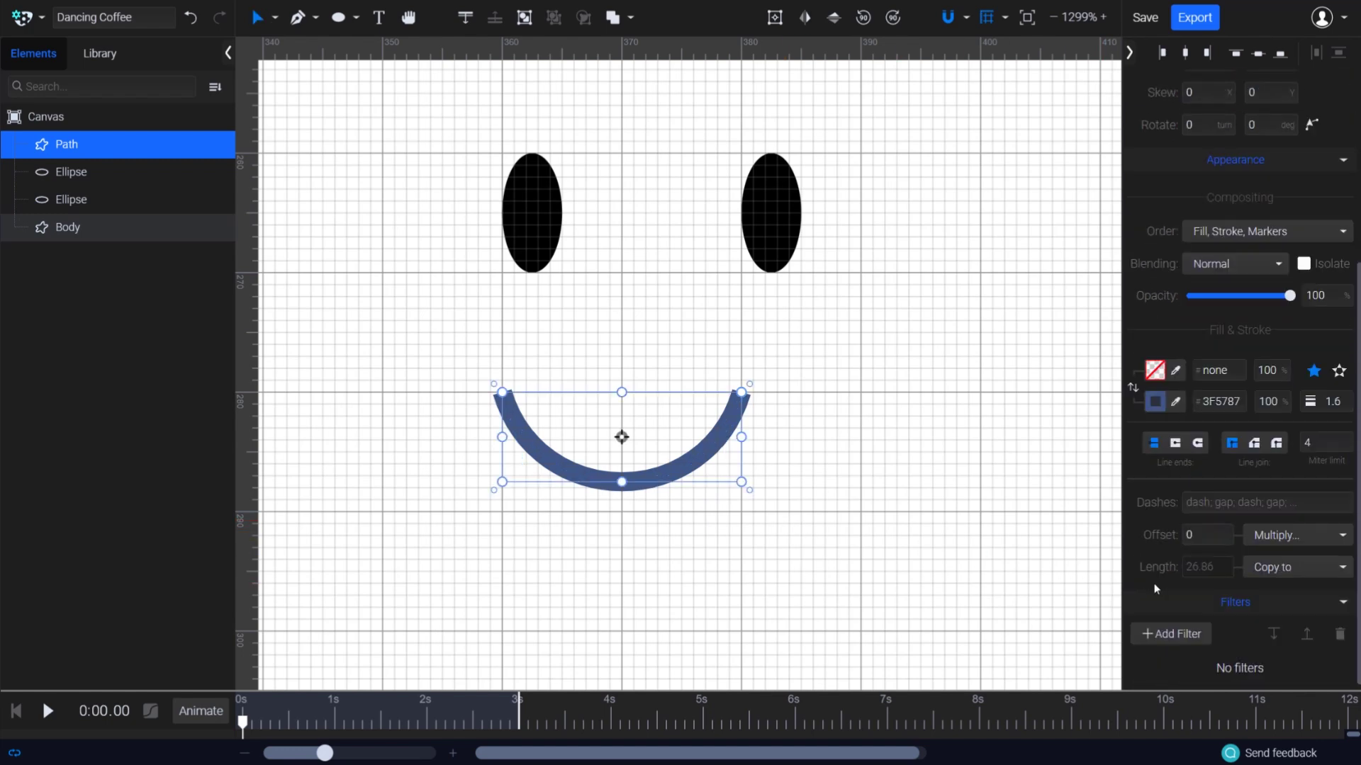
left_click(1152, 403)
mouse_move(1027, 380)
left_mouse_down()
mouse_move(1039, 383)
mouse_move(885, 467)
left_mouse_up()
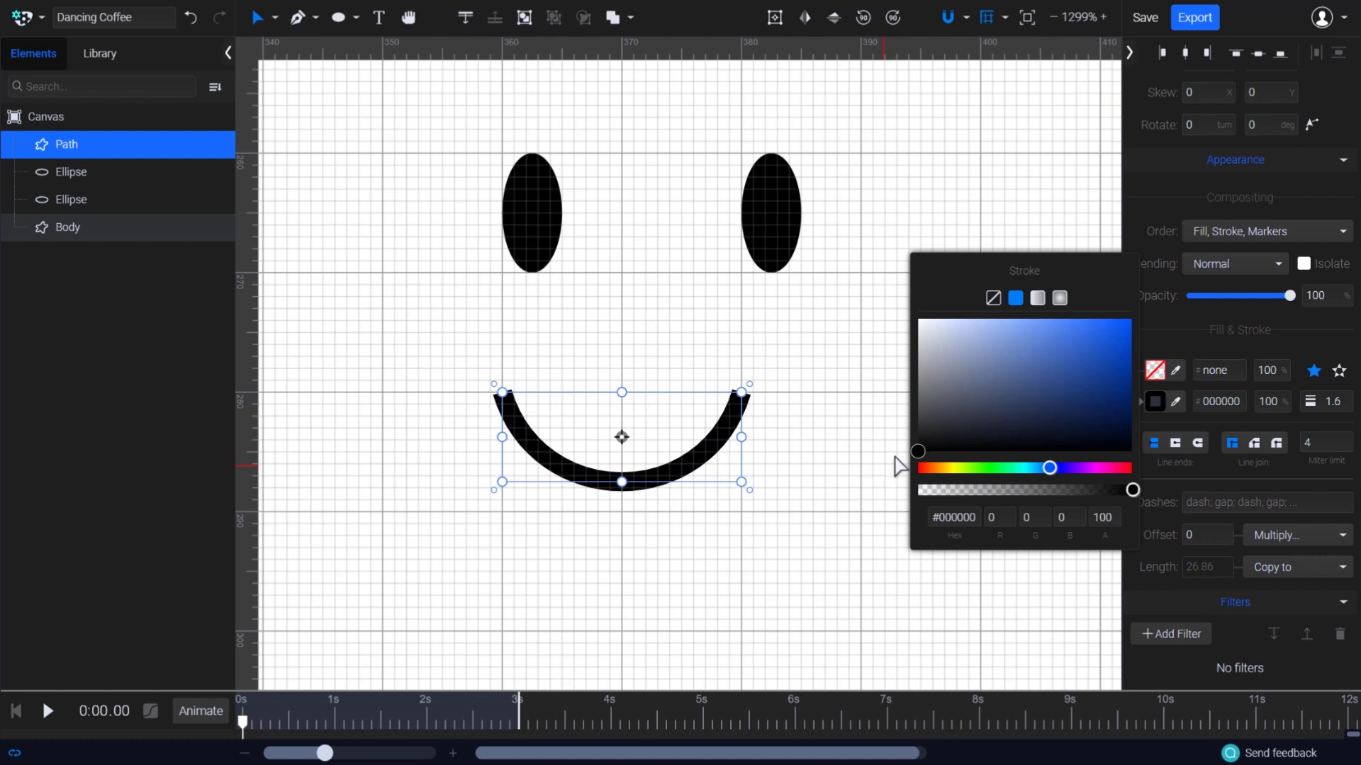
left_click(1197, 445)
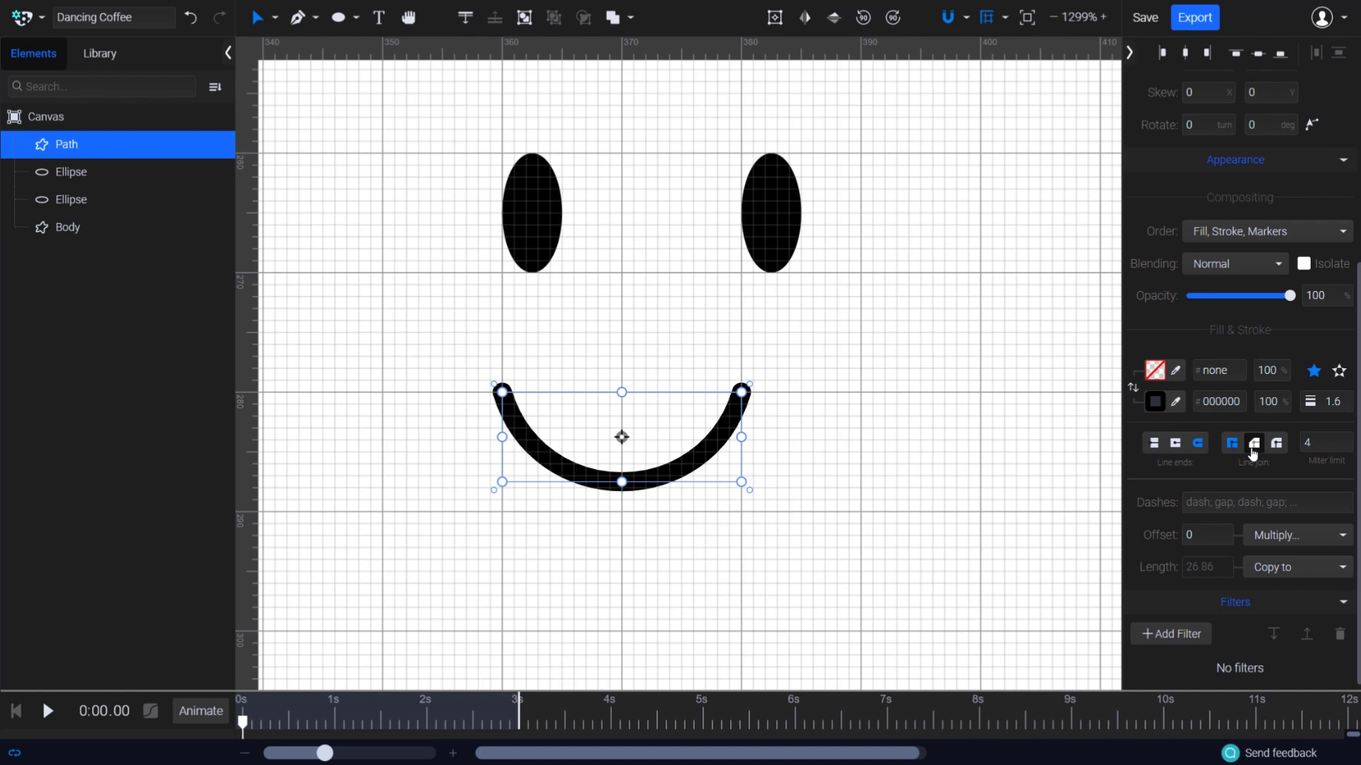
left_click(1275, 443)
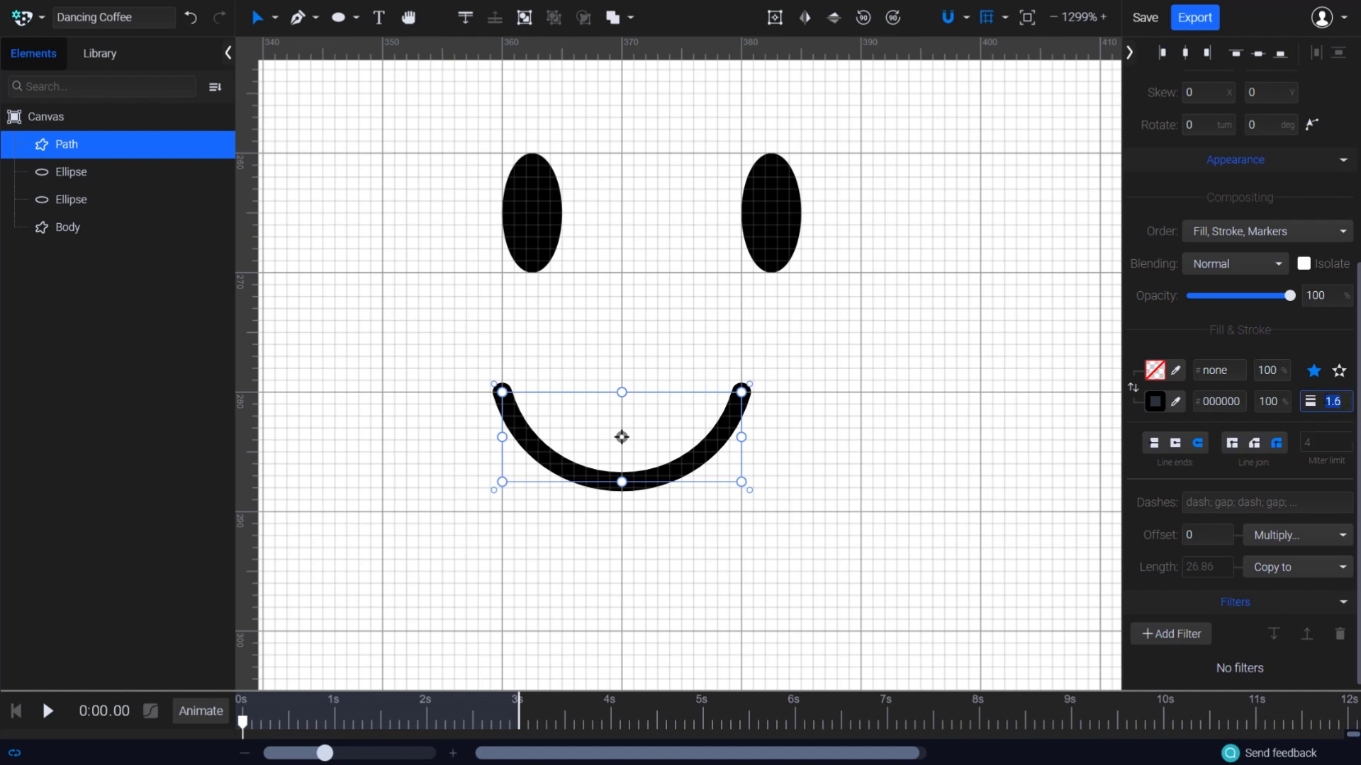
key("Return")
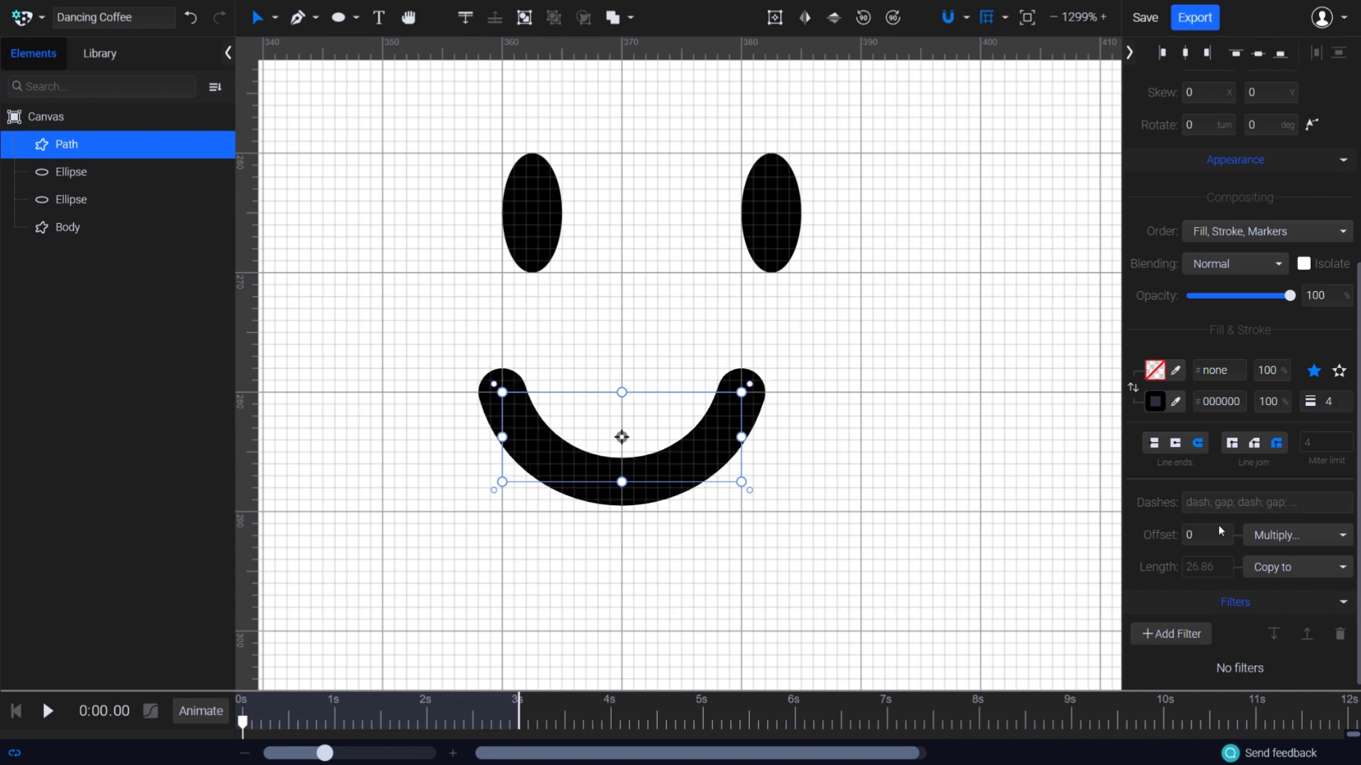
left_click_drag(682, 474, 705, 438)
left_click(917, 435)
scroll(917, 435, "down", 3)
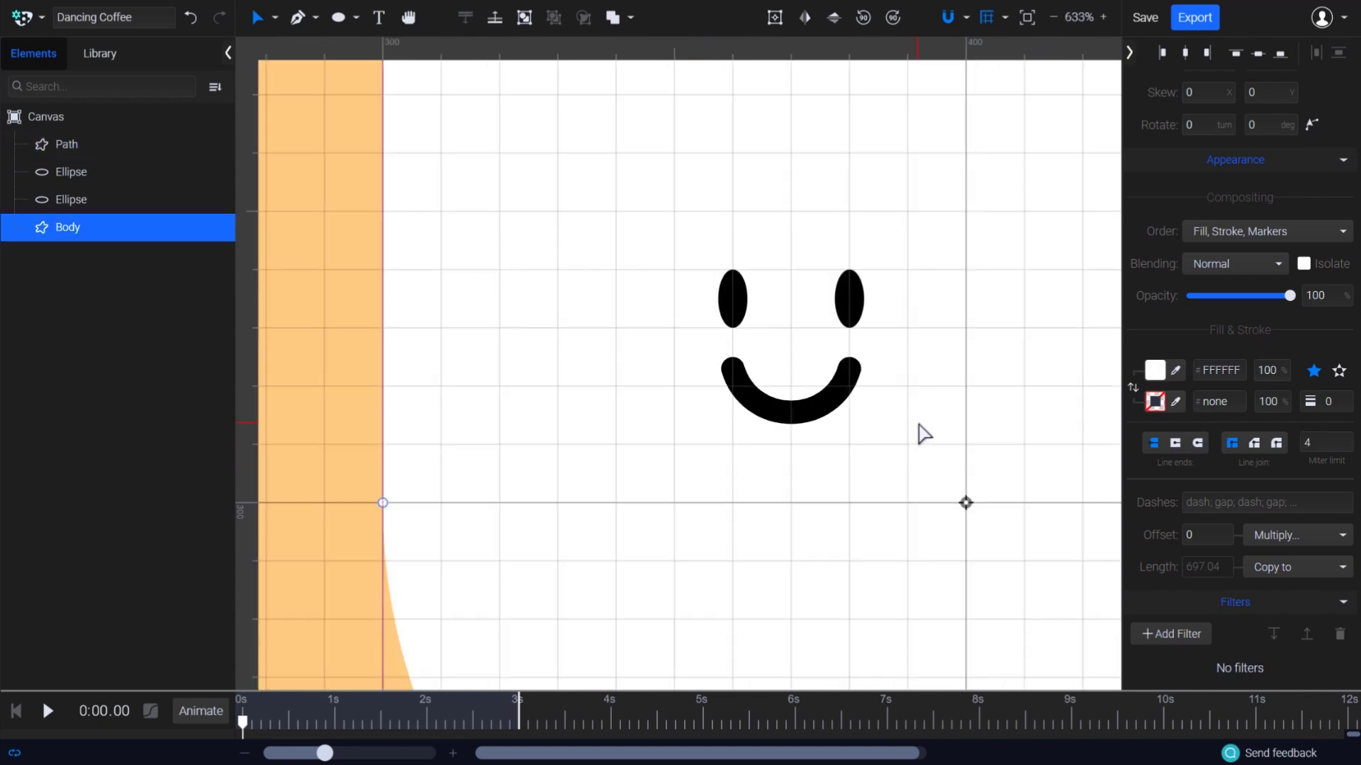
Draw a small circle left of the smile filled pink FEA9F3
key("h")
scroll(815, 447, "up", 1)
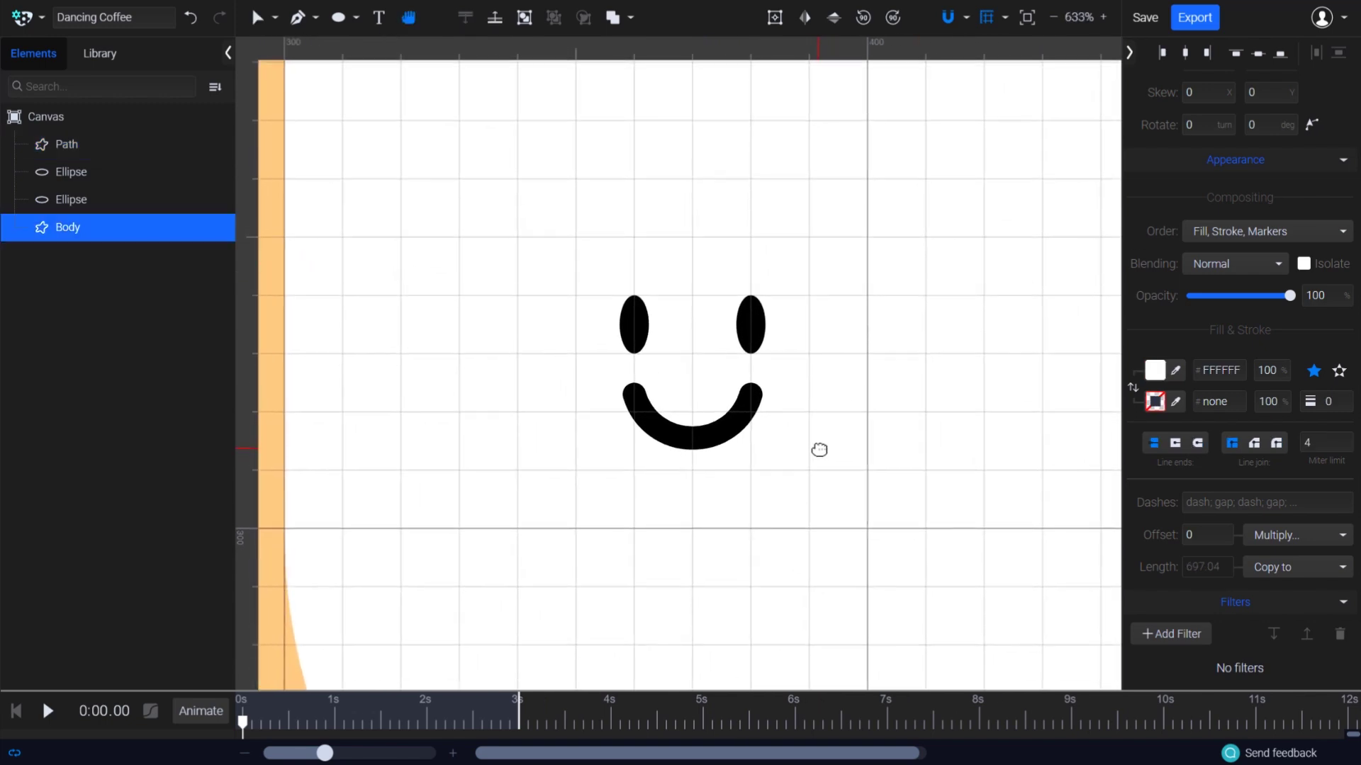
left_click(356, 17)
left_click(327, 60)
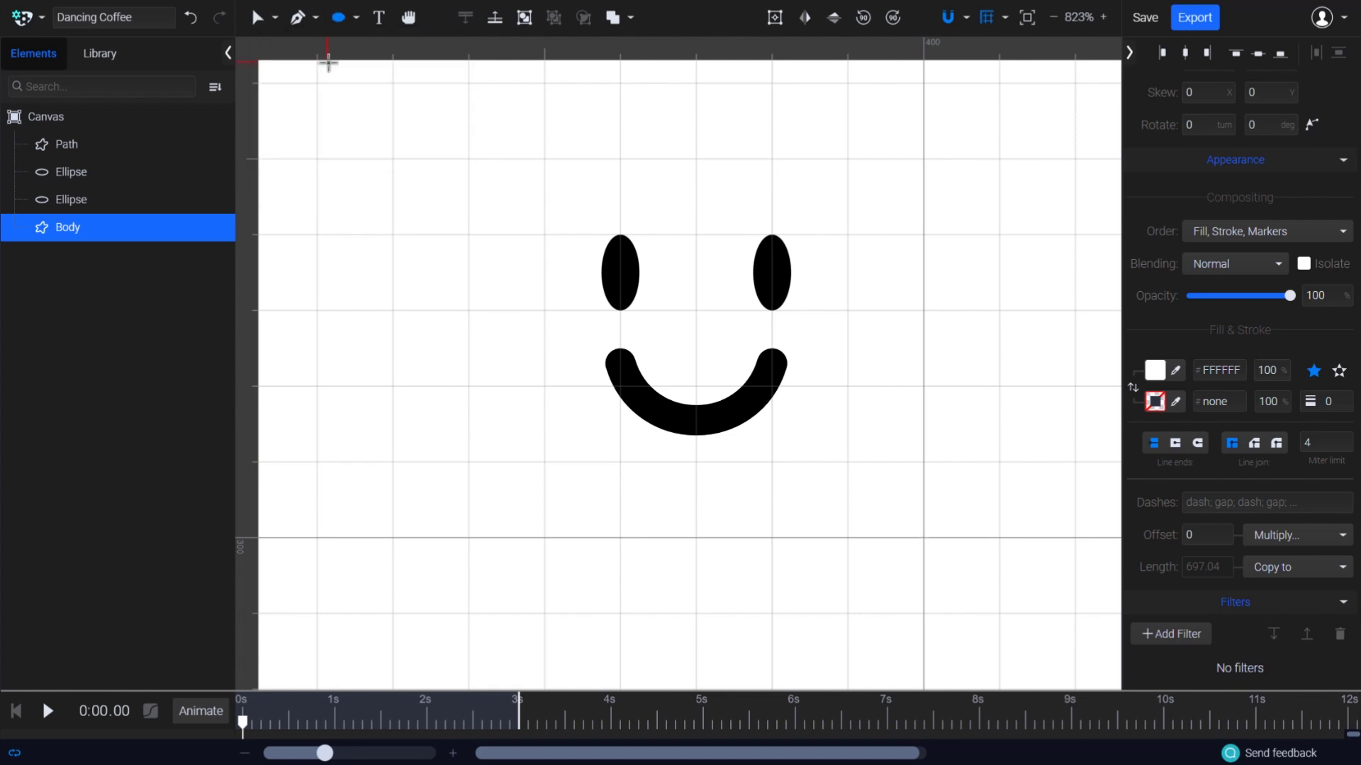
left_click_drag(468, 311, 520, 379)
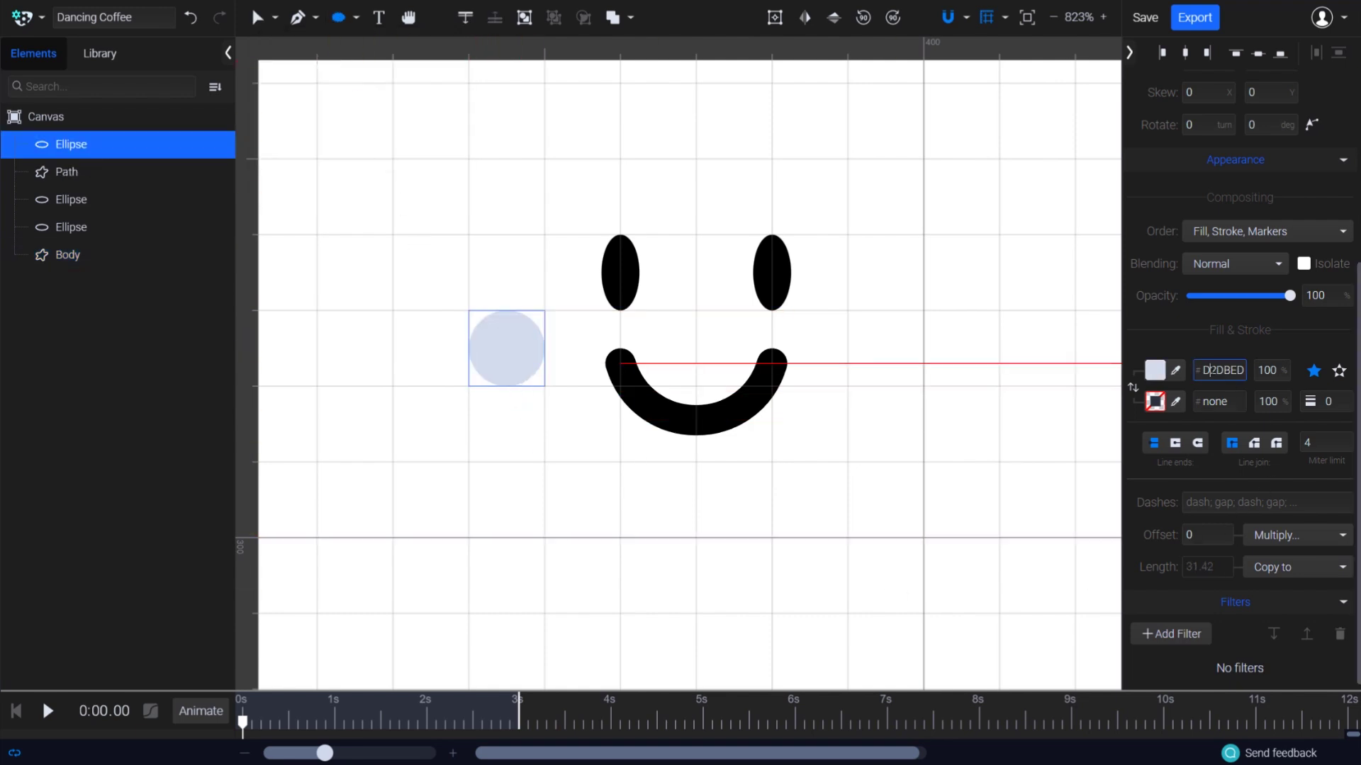
key("ctrl+a")
type("FEA9F3")
key("Return")
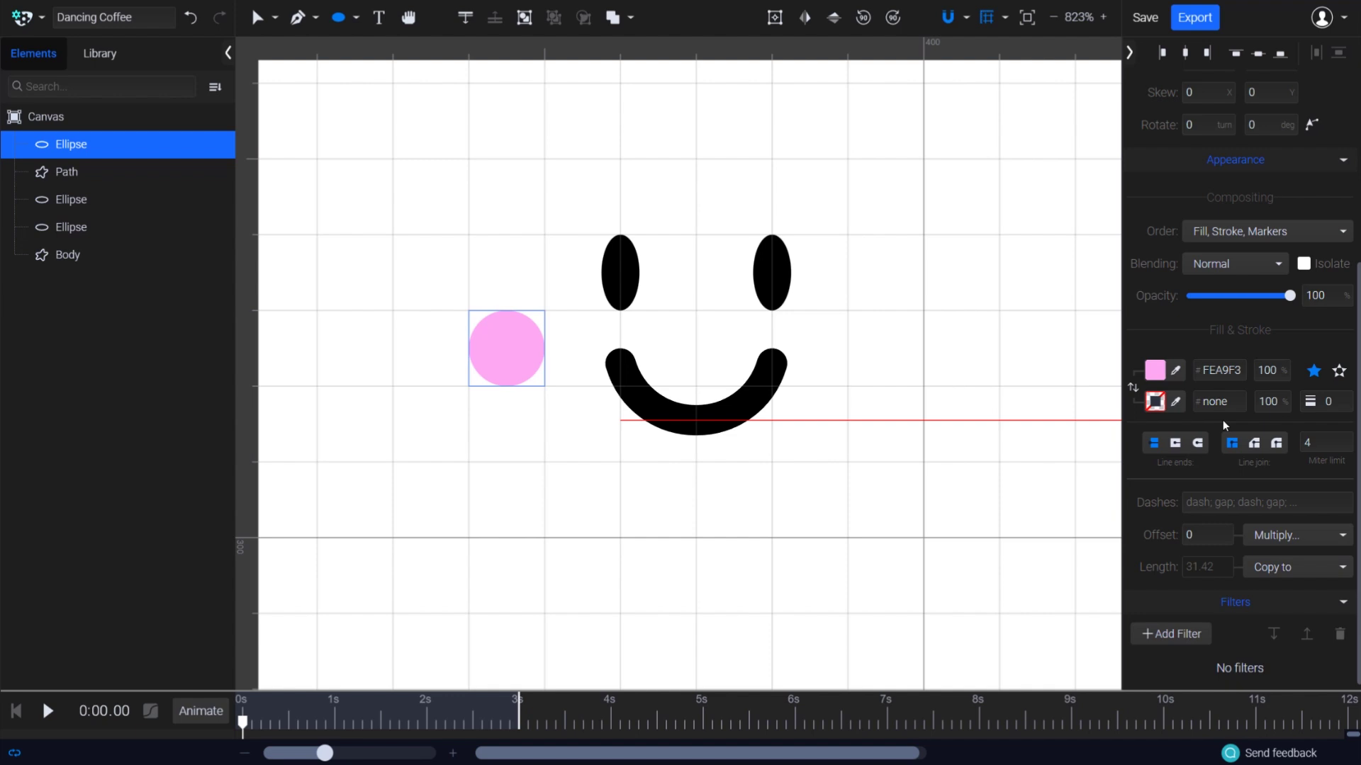
Duplicate the pink circle and move the copy to the right of the smile
key("v")
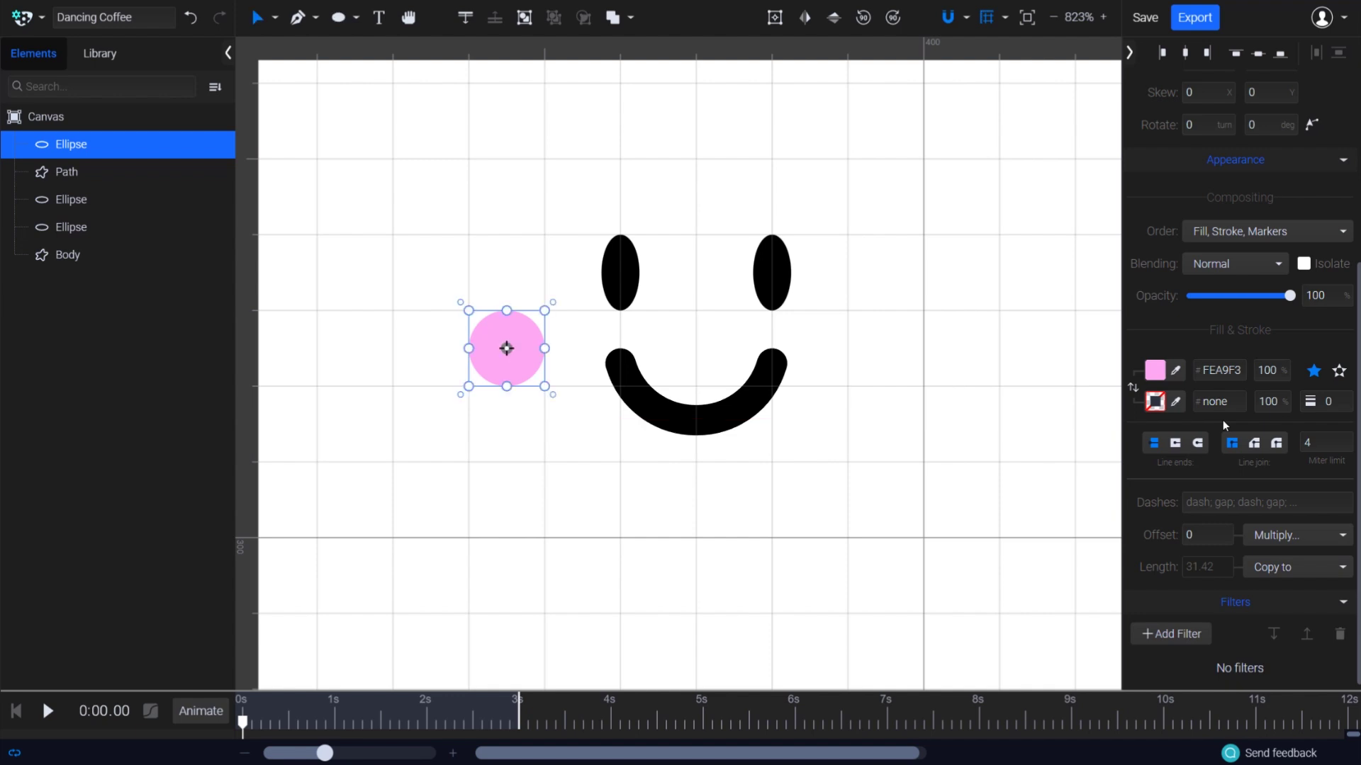
key("ctrl+d")
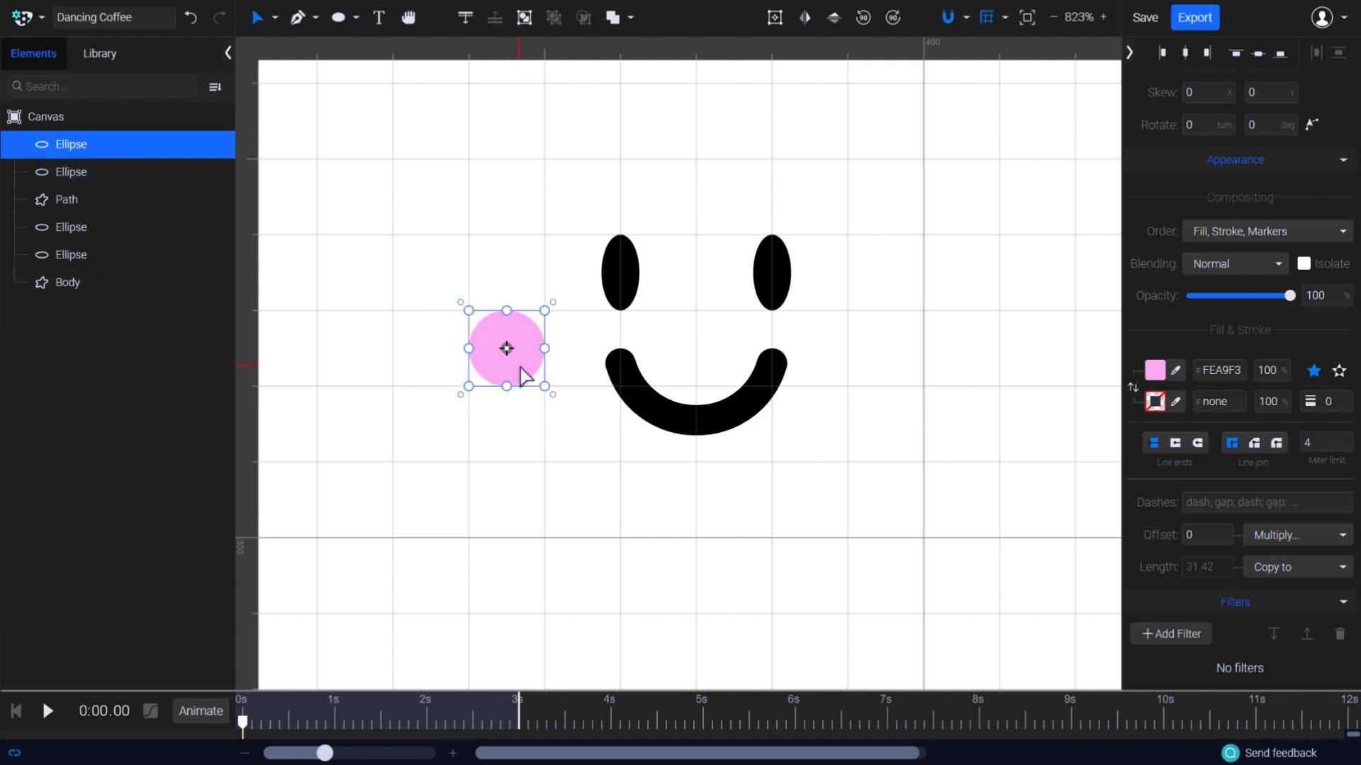
left_click_drag(522, 377, 887, 372)
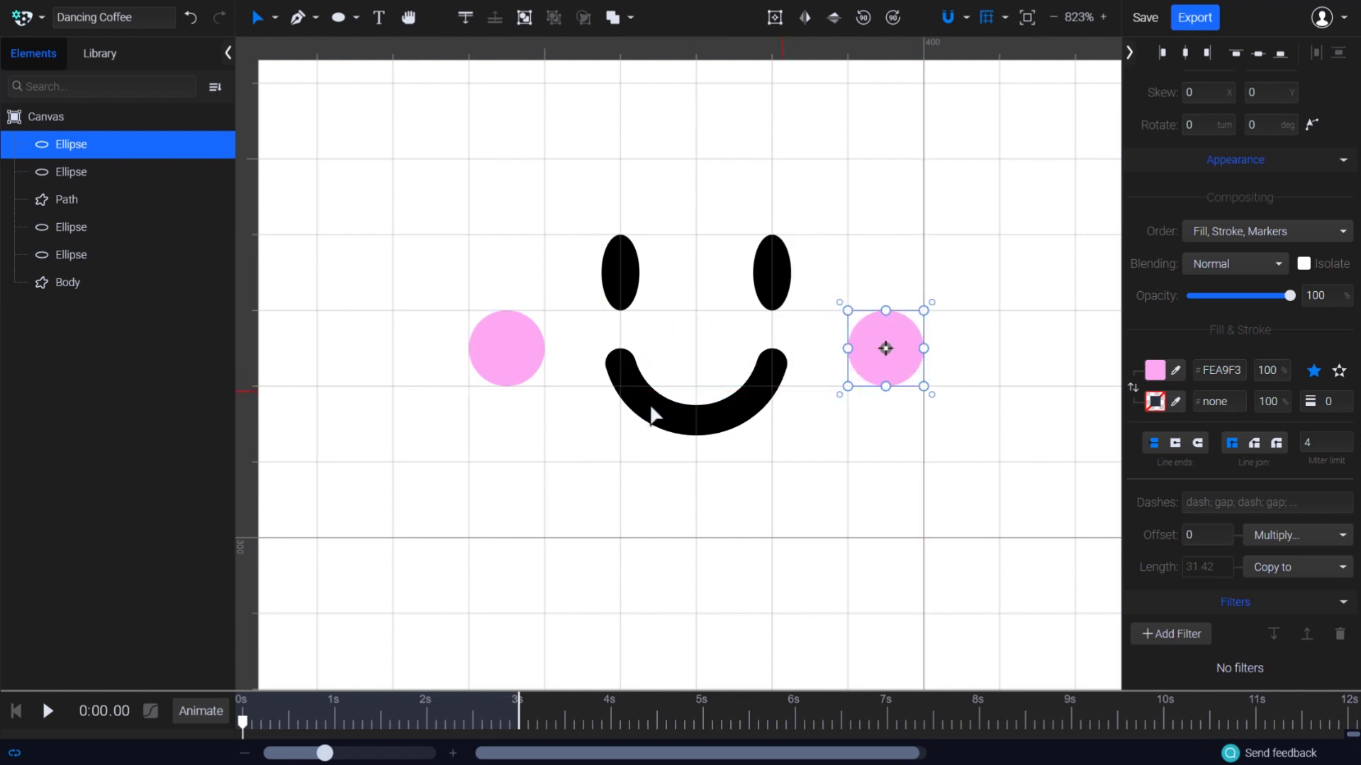
left_click(509, 378, "shift")
scroll(1240, 213, "up", 1)
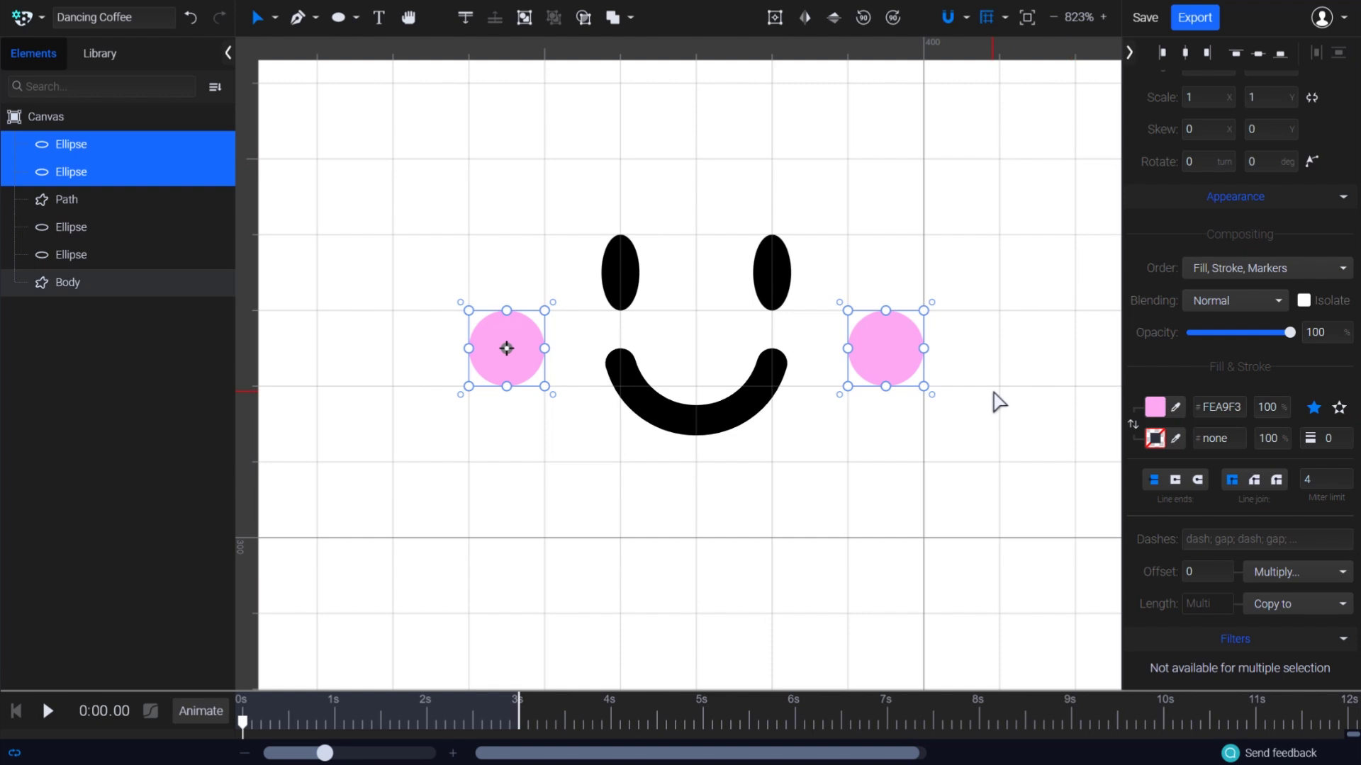
Turn on Snap to Grid in the snapping options
left_click(644, 507)
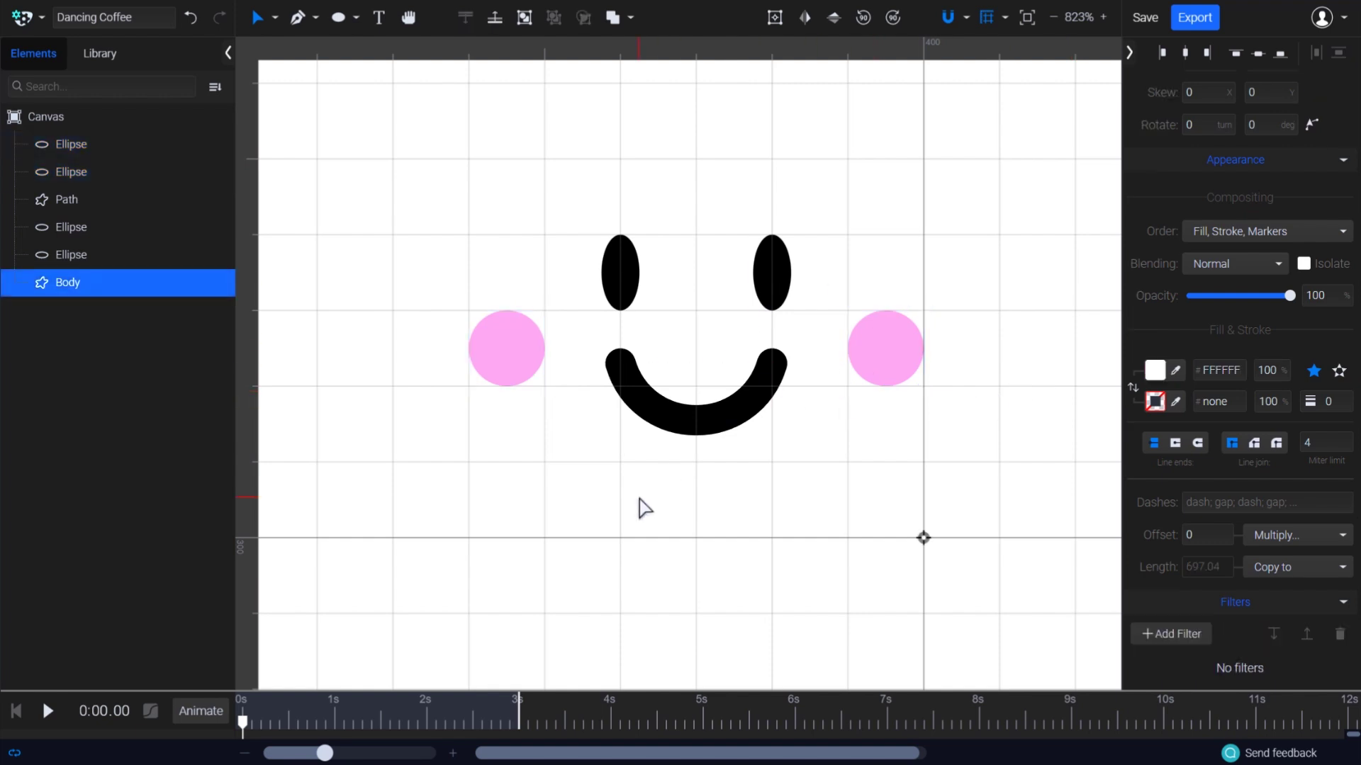
scroll(644, 507, "down", 6)
scroll(662, 598, "up", 2)
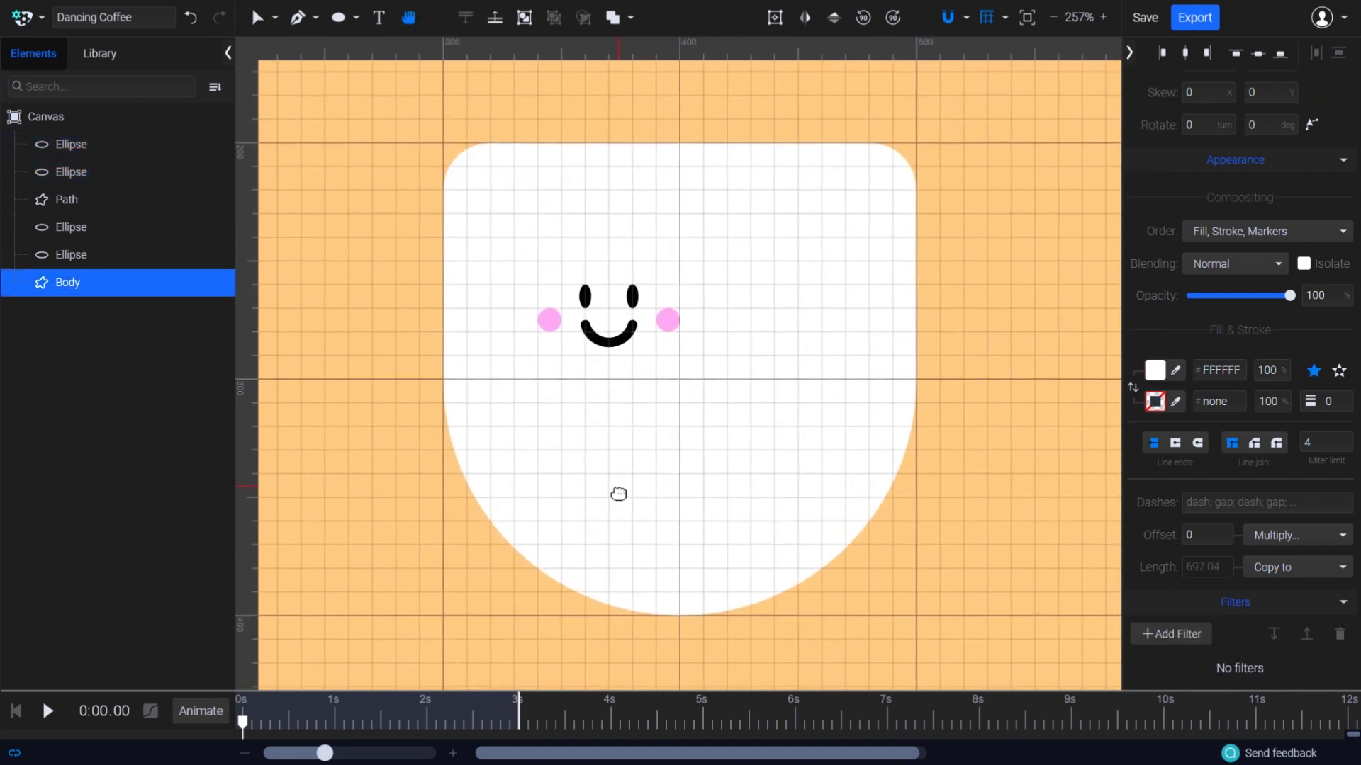
left_click_drag(620, 489, 634, 500)
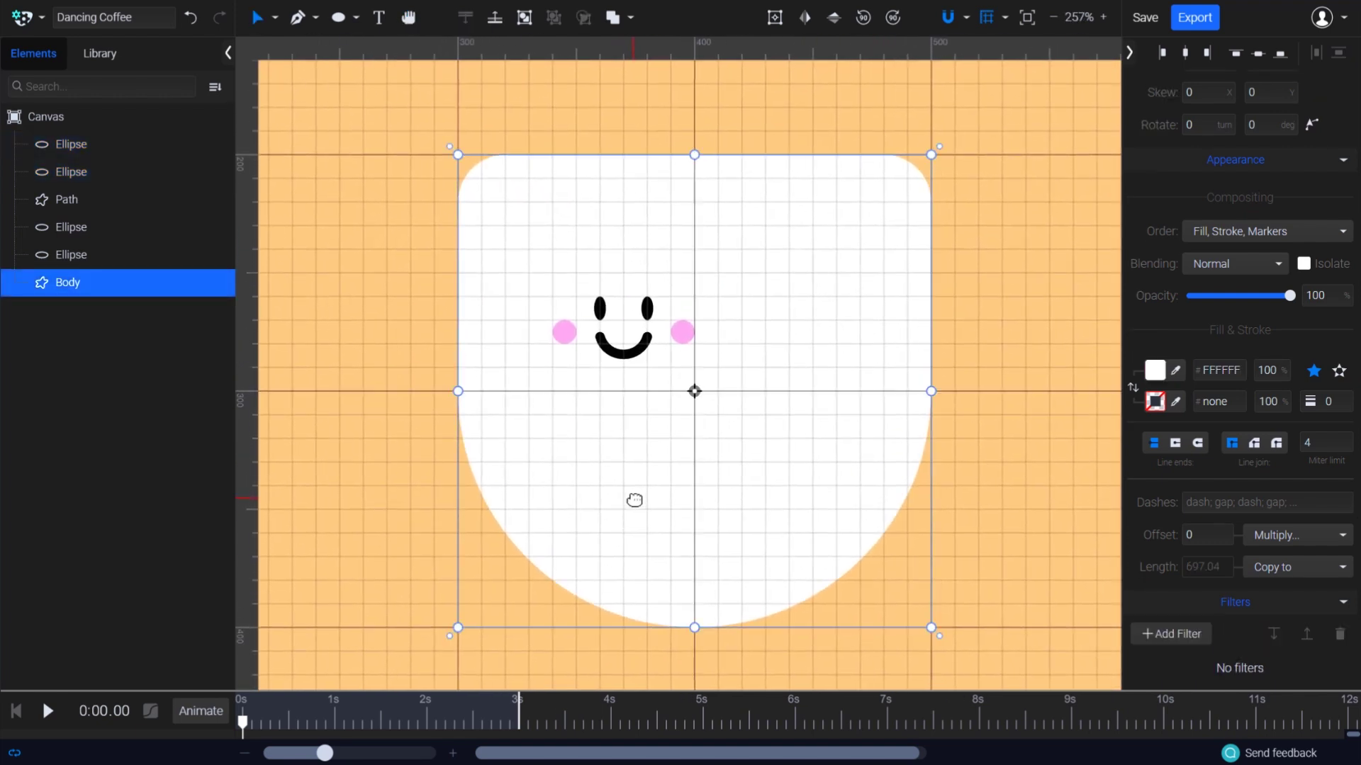
left_click(966, 17)
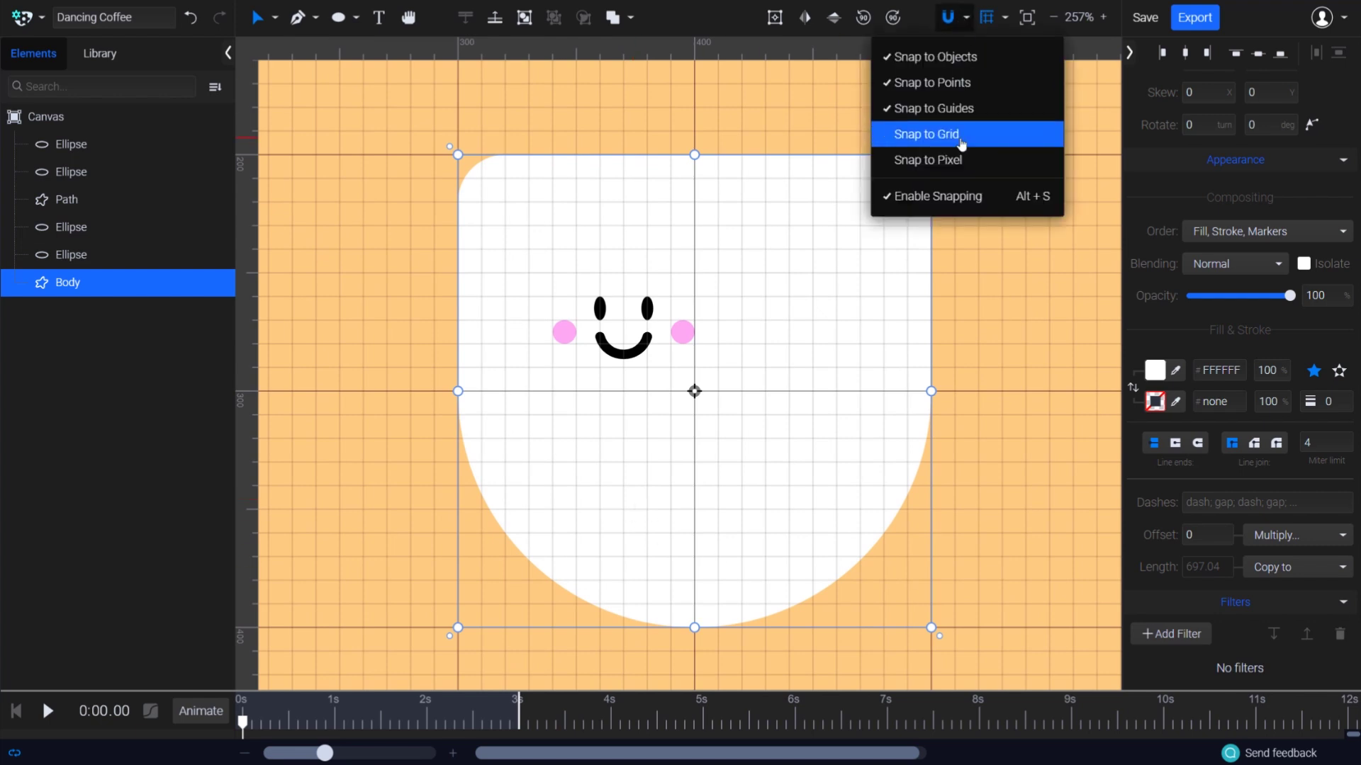
left_click(1042, 347)
Select both pink cheeks together and raise them to Y 265, level with the smile
scroll(644, 361, "up", 4)
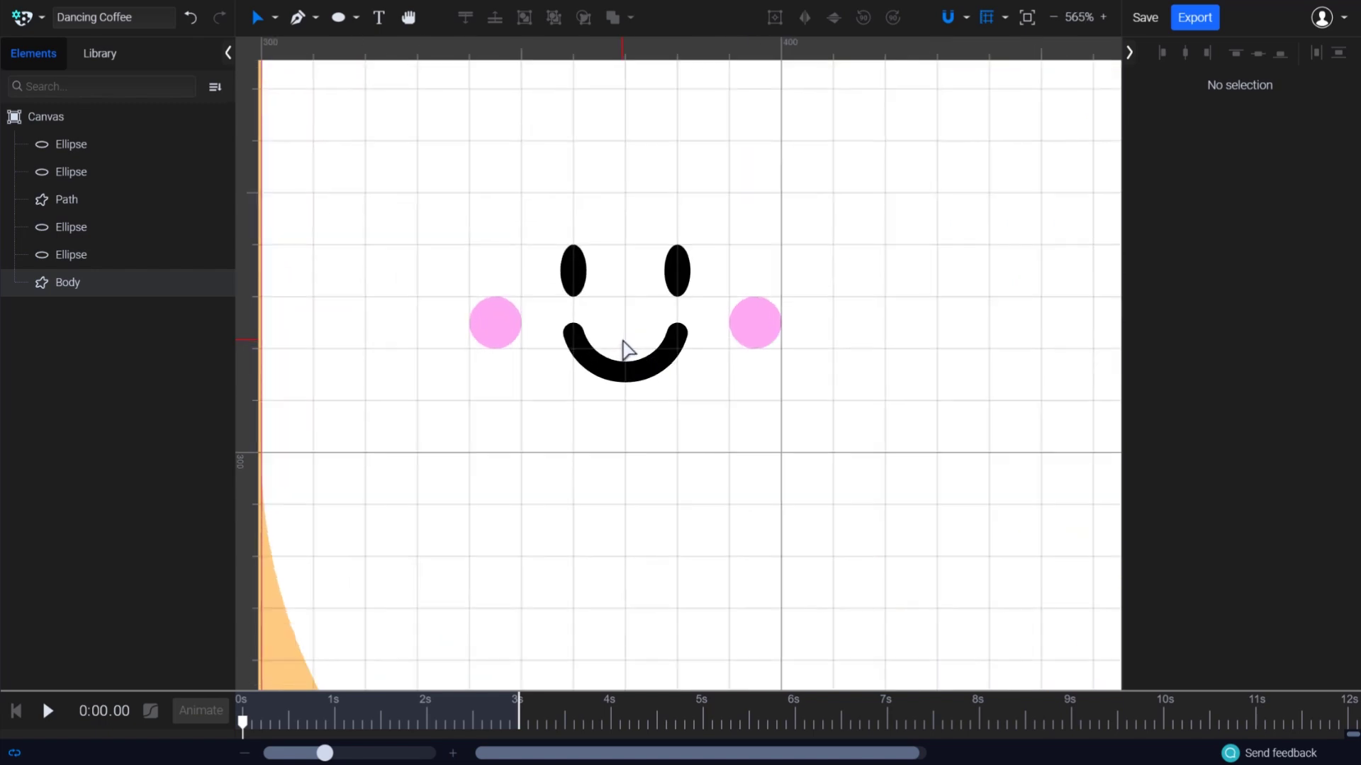
left_click(479, 339)
left_click(749, 348, "shift")
left_click_drag(750, 347, 752, 328)
left_click(927, 356)
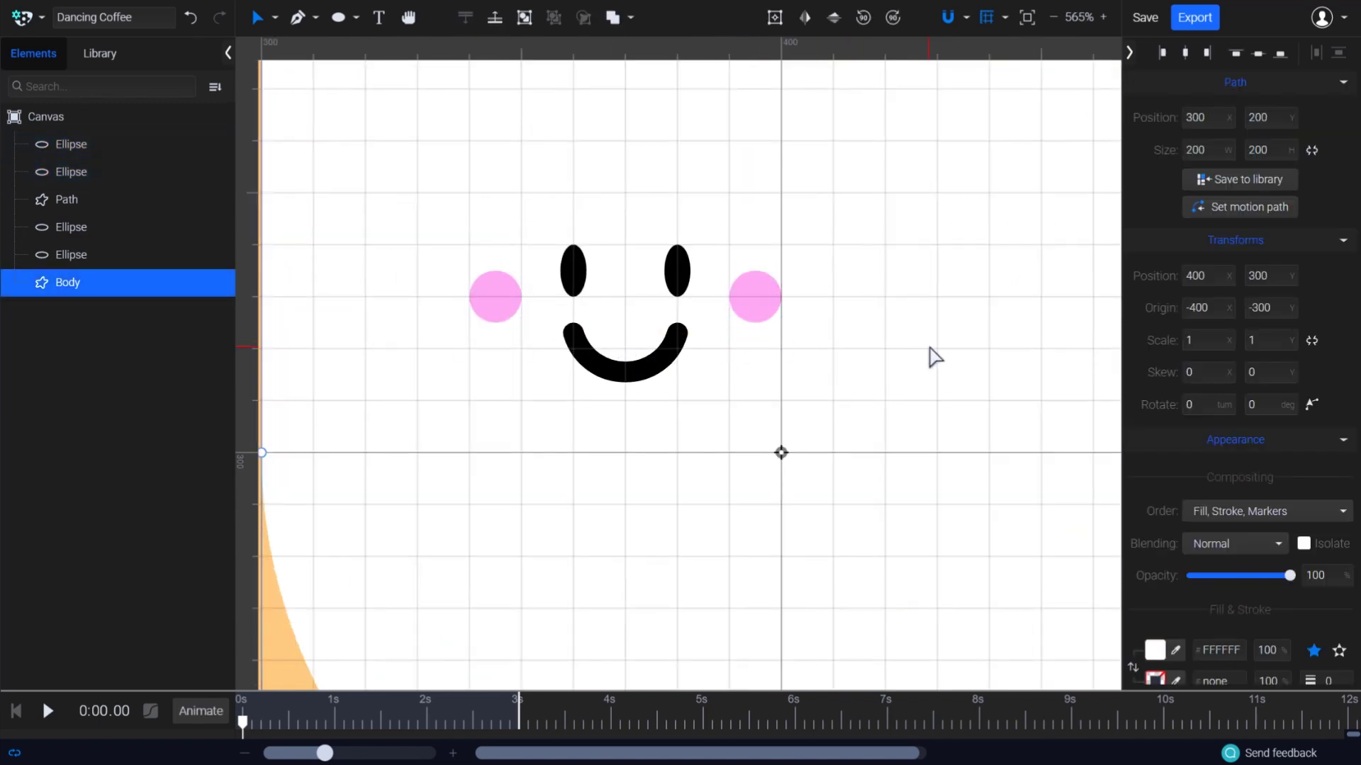
scroll(508, 407, "down", 9)
scroll(507, 410, "up", 7)
scroll(507, 410, "down", 2)
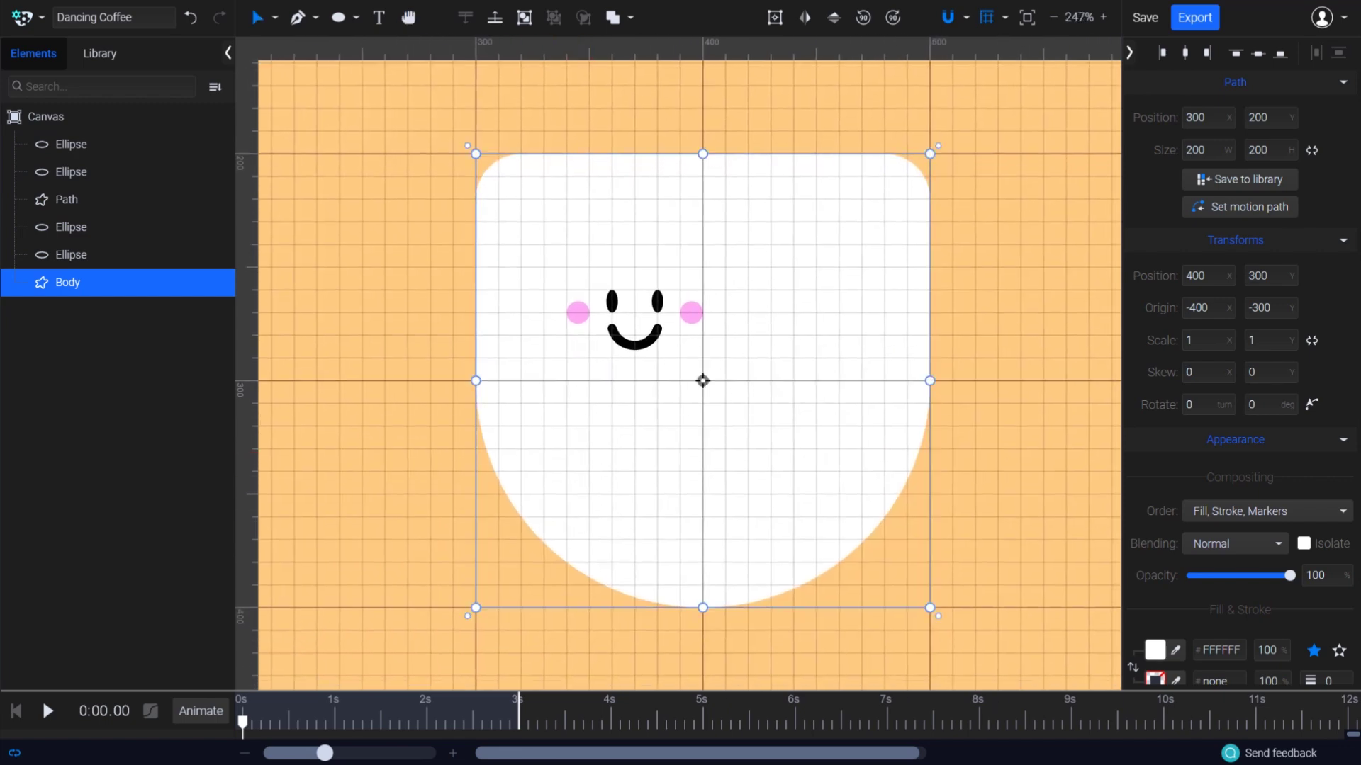
Group the five eye, smile and cheek layers and name the group Face
left_click(109, 153)
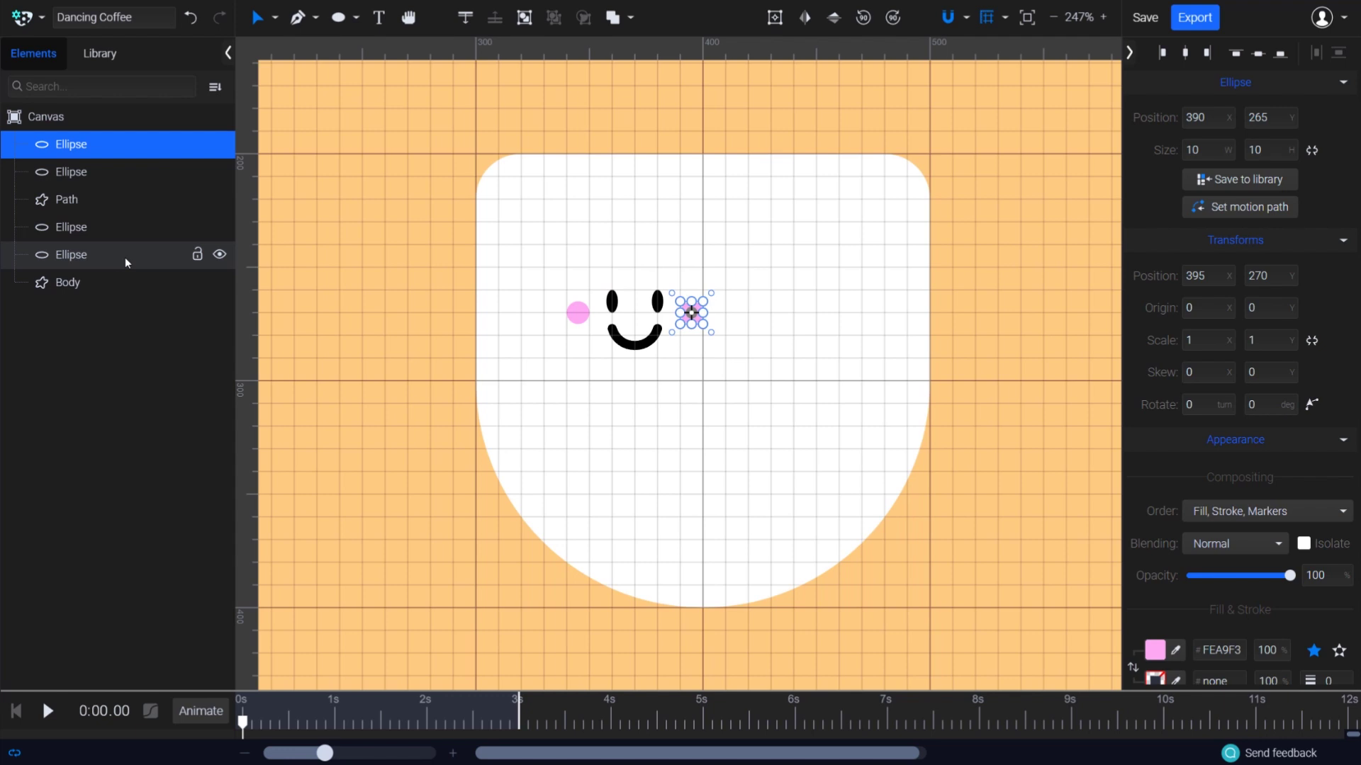
left_click(125, 258, "shift")
right_click(126, 254)
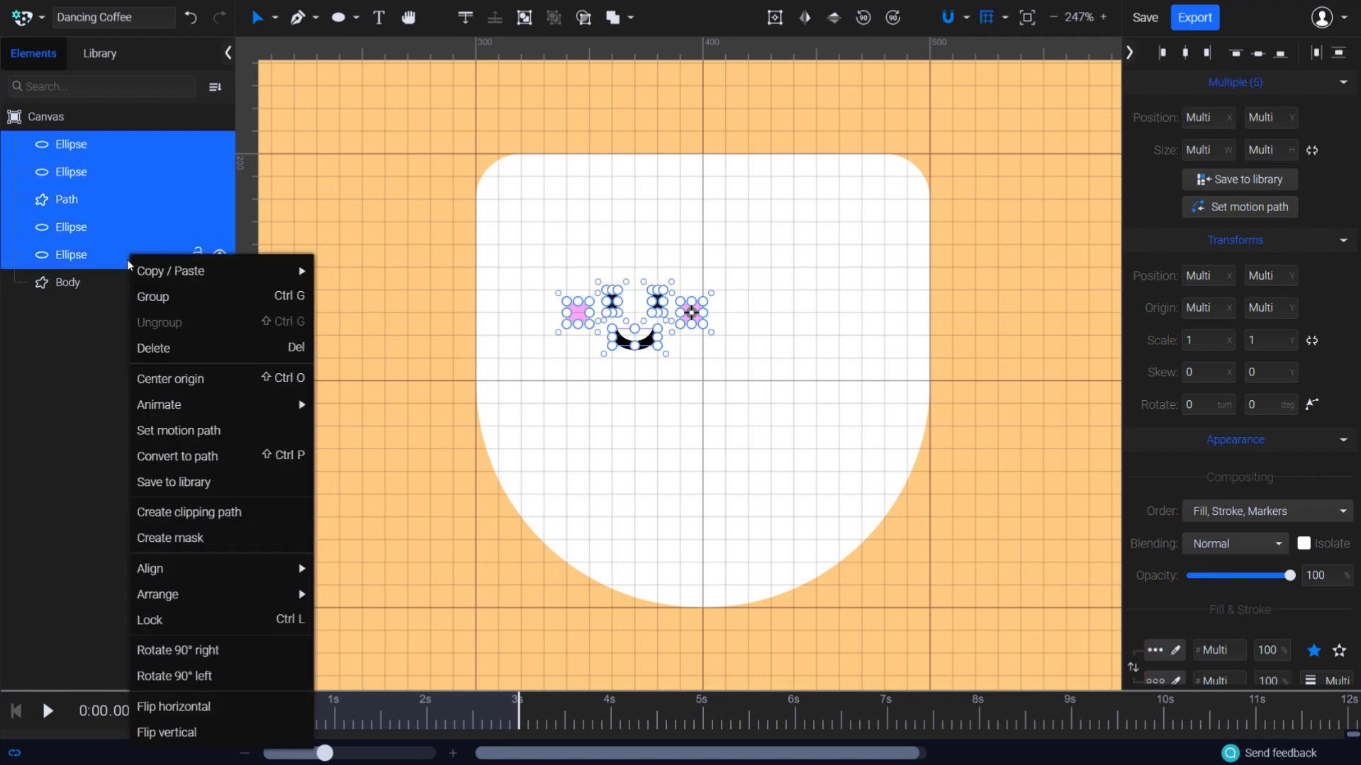
left_click(217, 295)
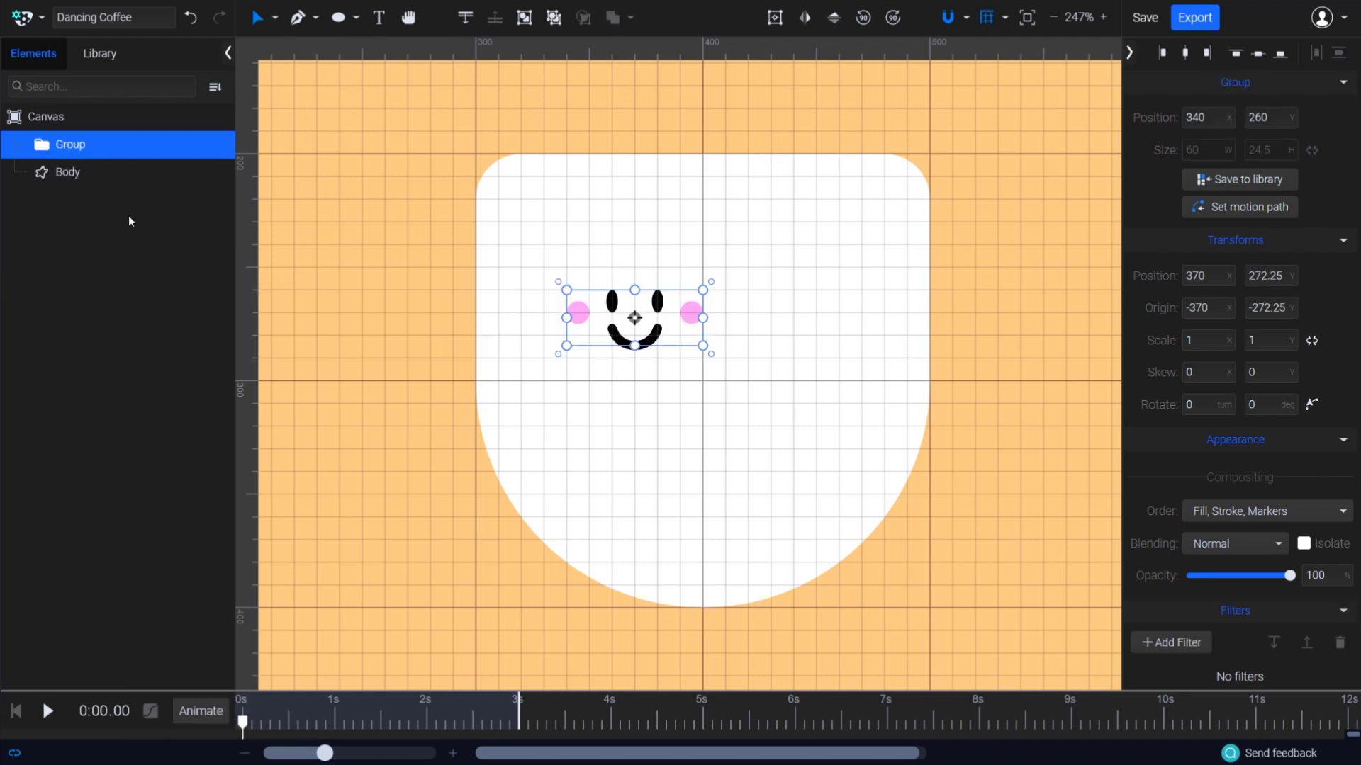
double_click(75, 146)
type("Fa")
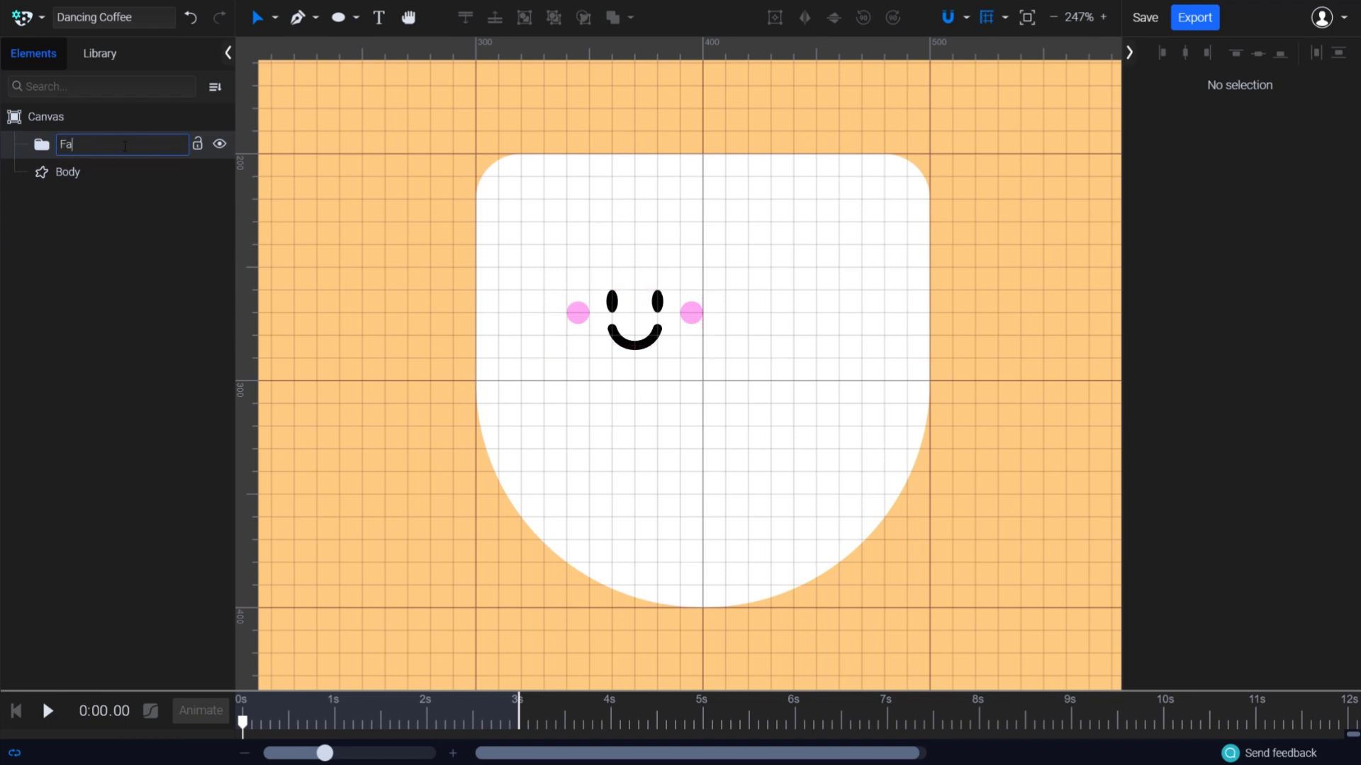
type("ce")
key("Return")
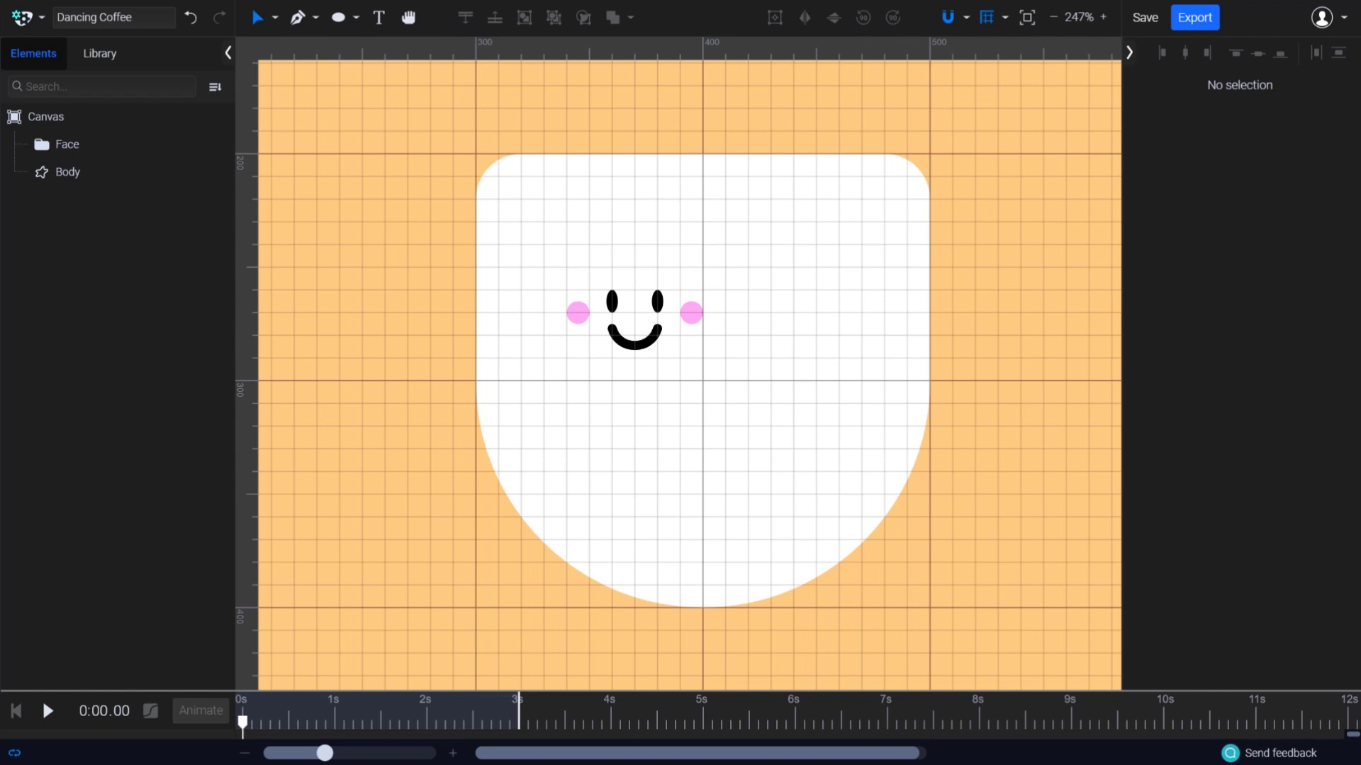
scroll(664, 520, "down", 1)
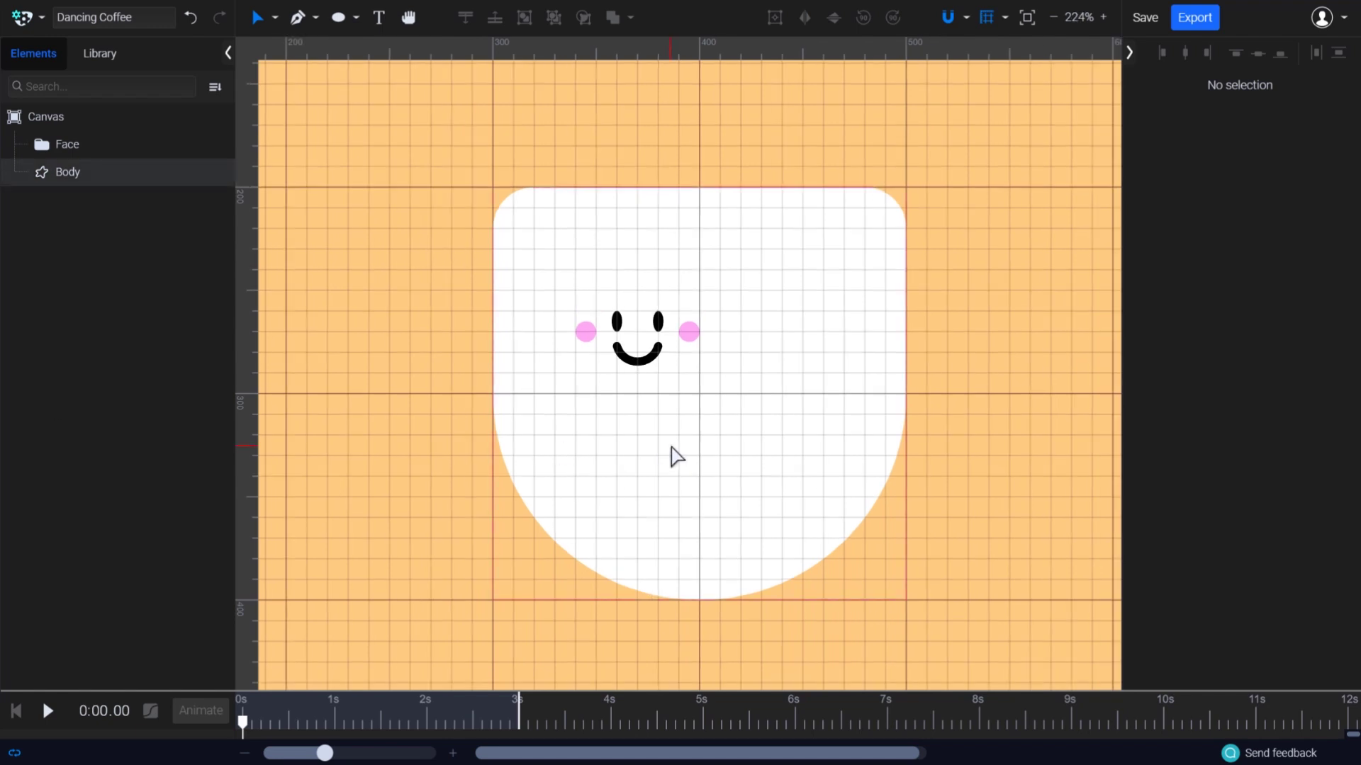
Draw a three-point L-shaped leg path below the cup with the Pen tool
scroll(674, 454, "down", 4)
key("space")
left_click_drag(653, 510, 647, 401)
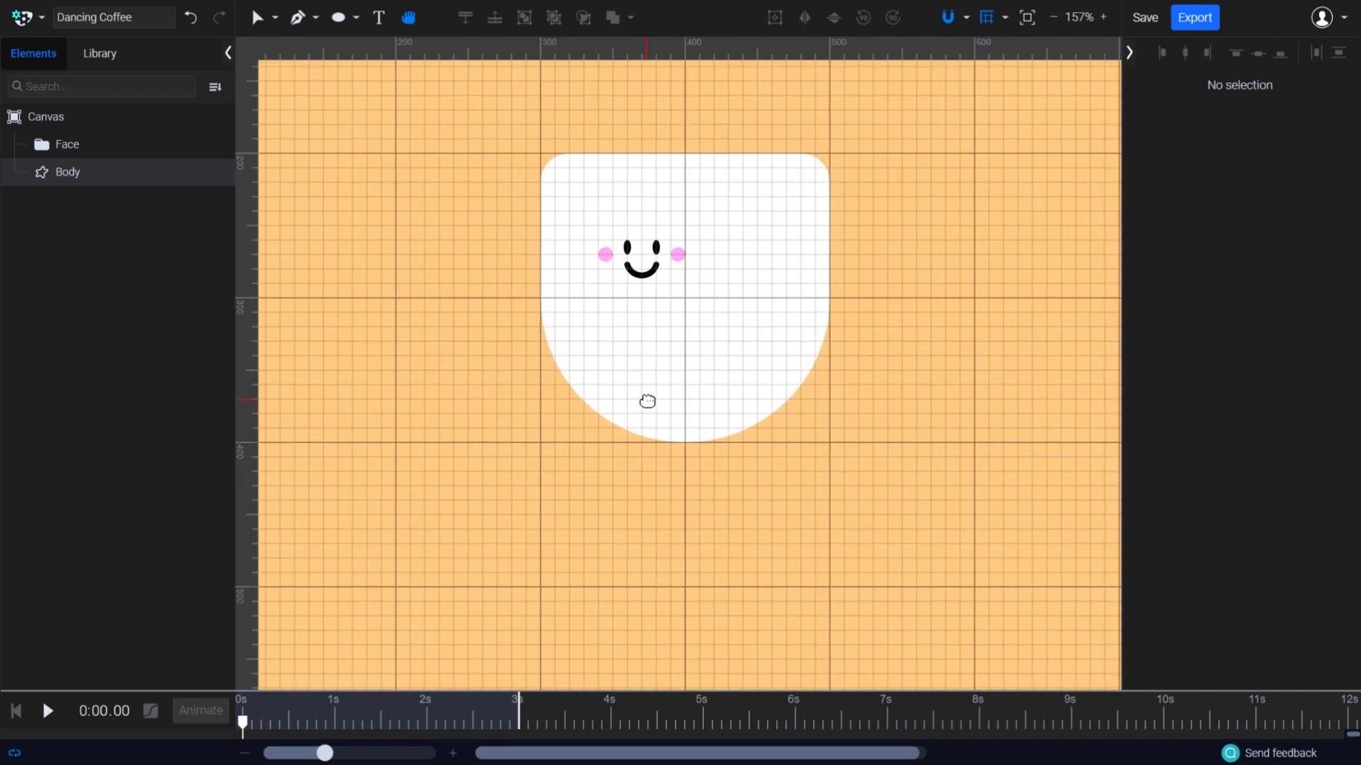
left_click(297, 17)
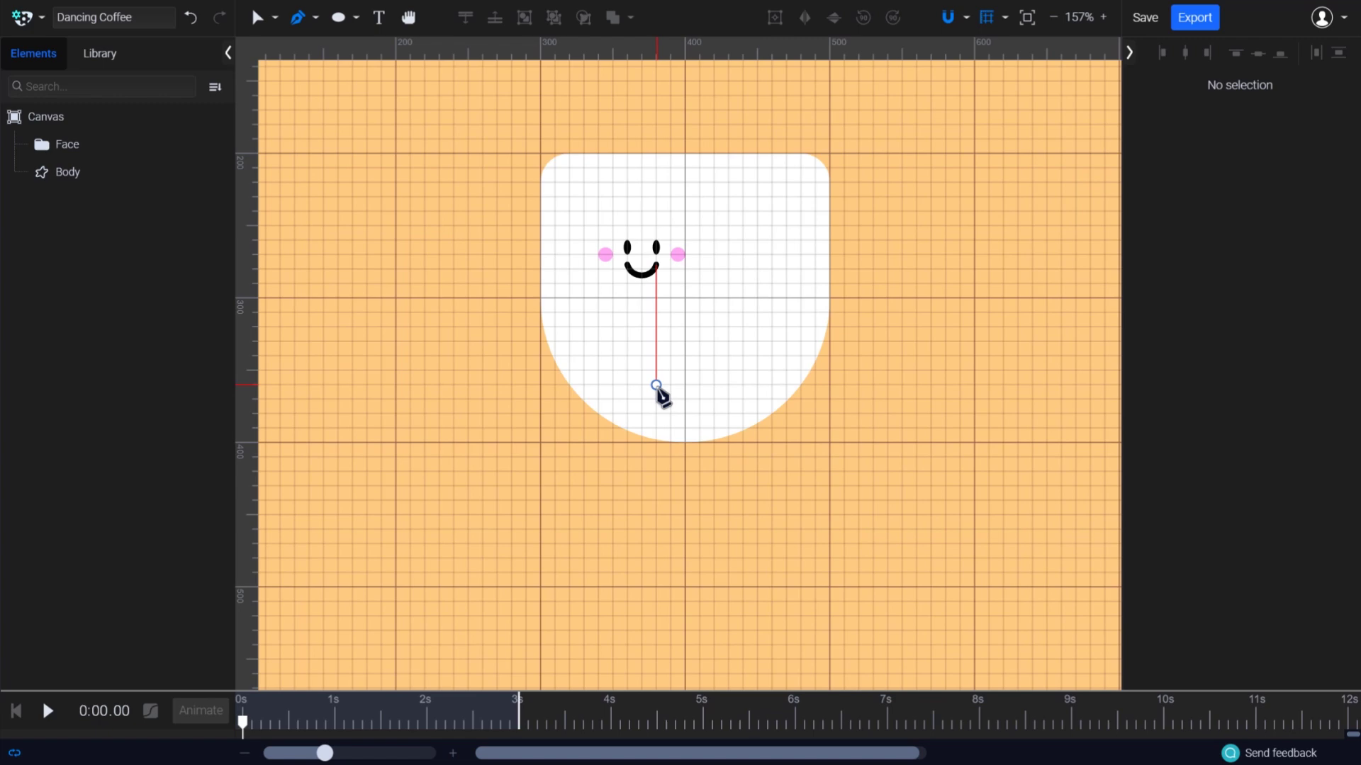
left_click(656, 384)
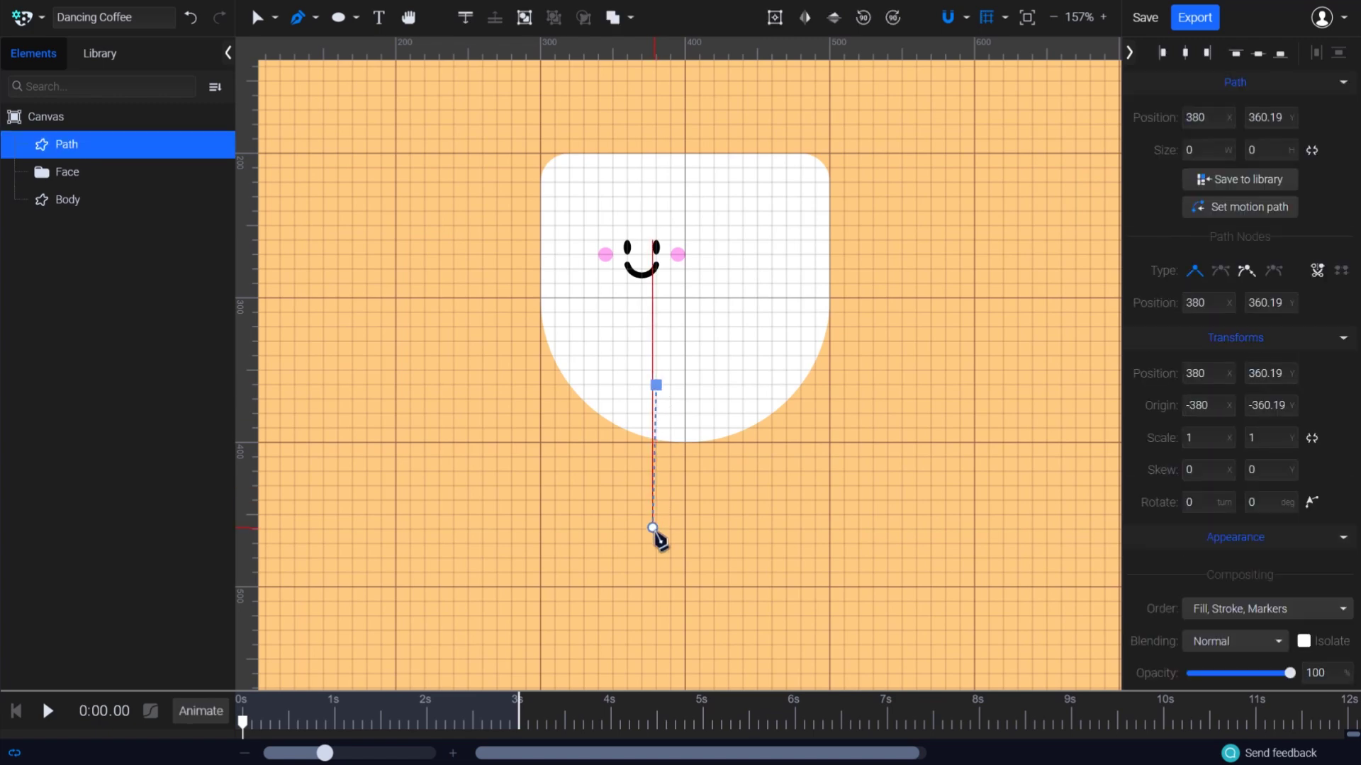
left_click(657, 532)
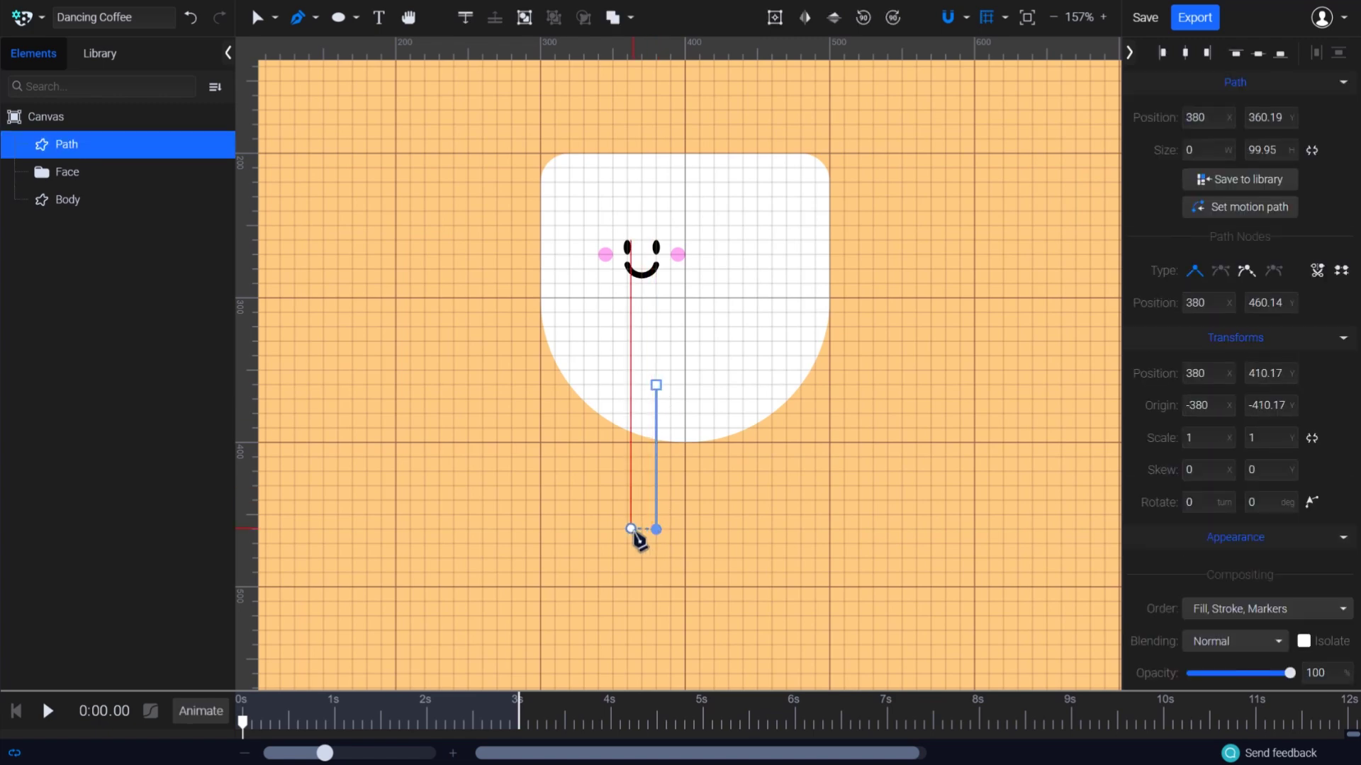
scroll(640, 539, "up", 3)
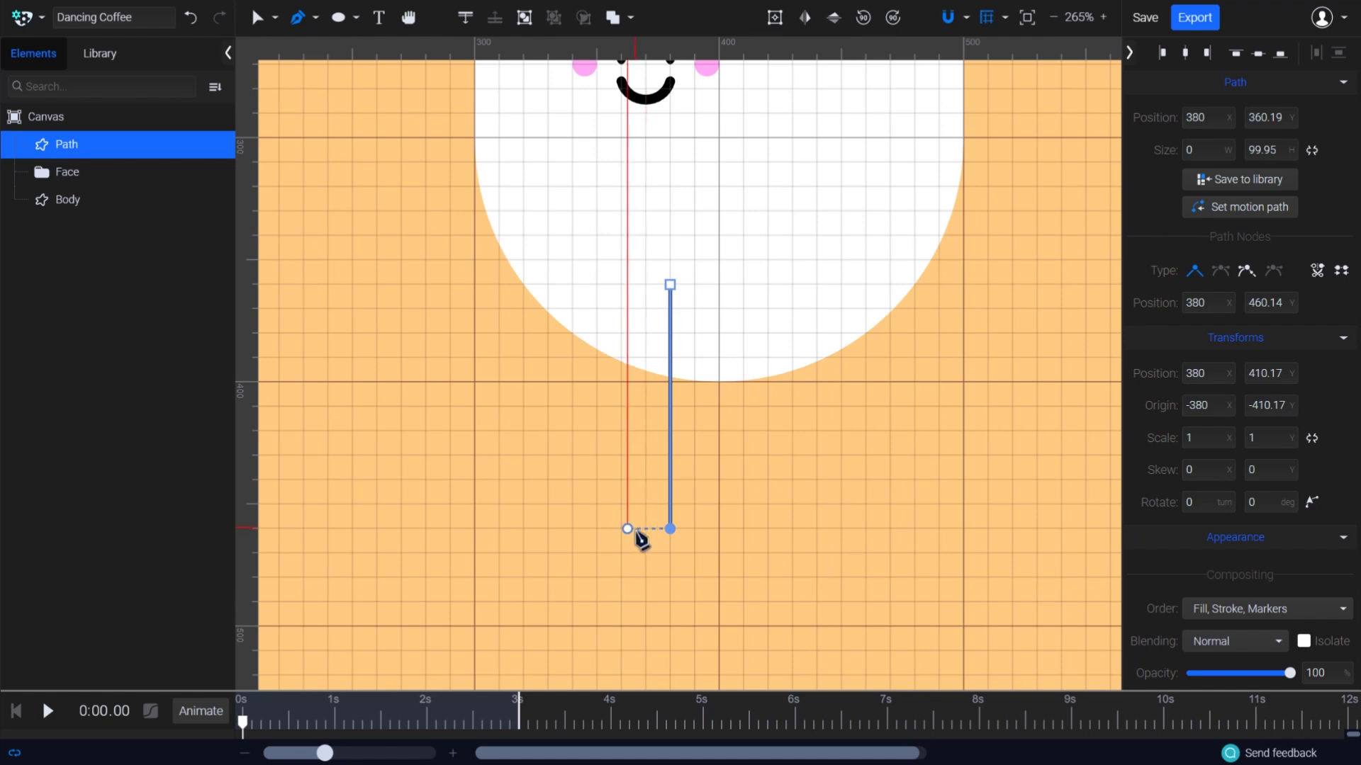
left_click(635, 534)
scroll(638, 536, "up", 2)
key("Escape")
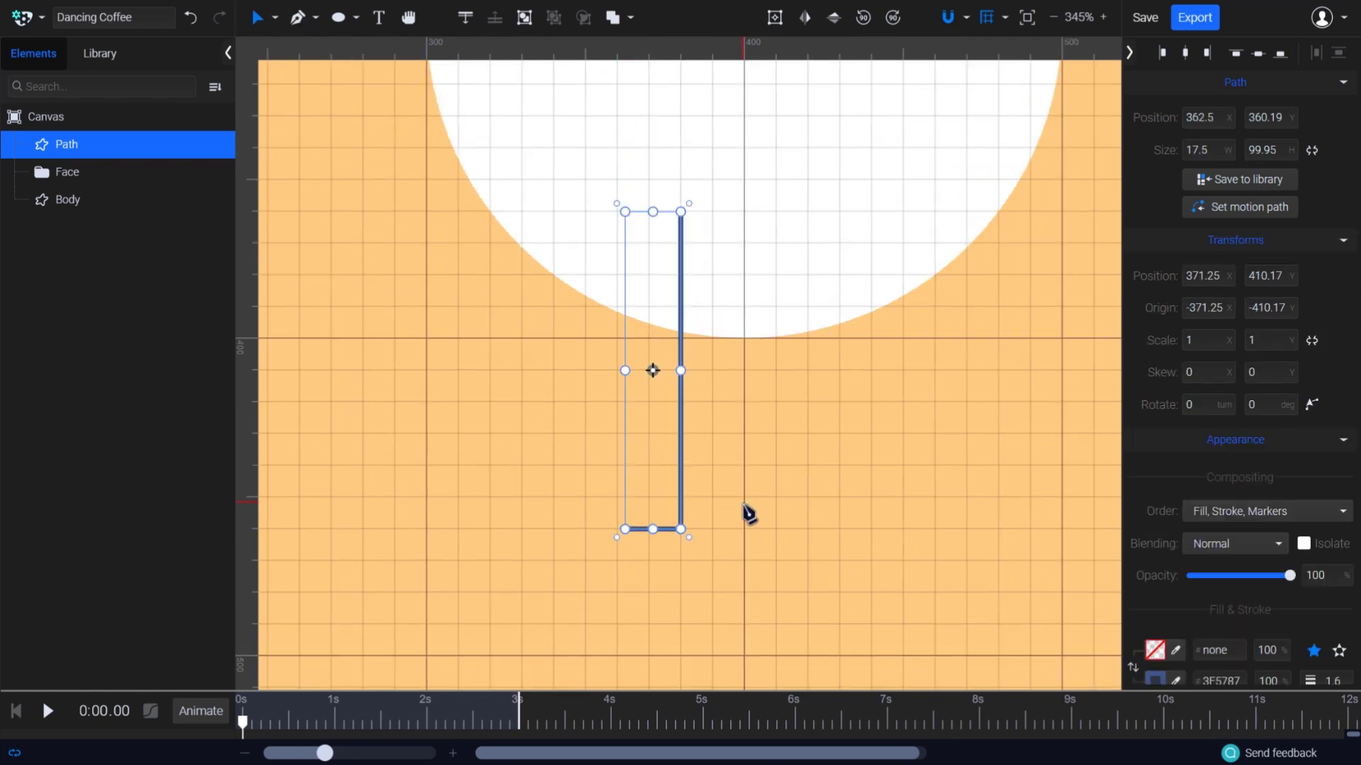
scroll(1180, 588, "down", 4)
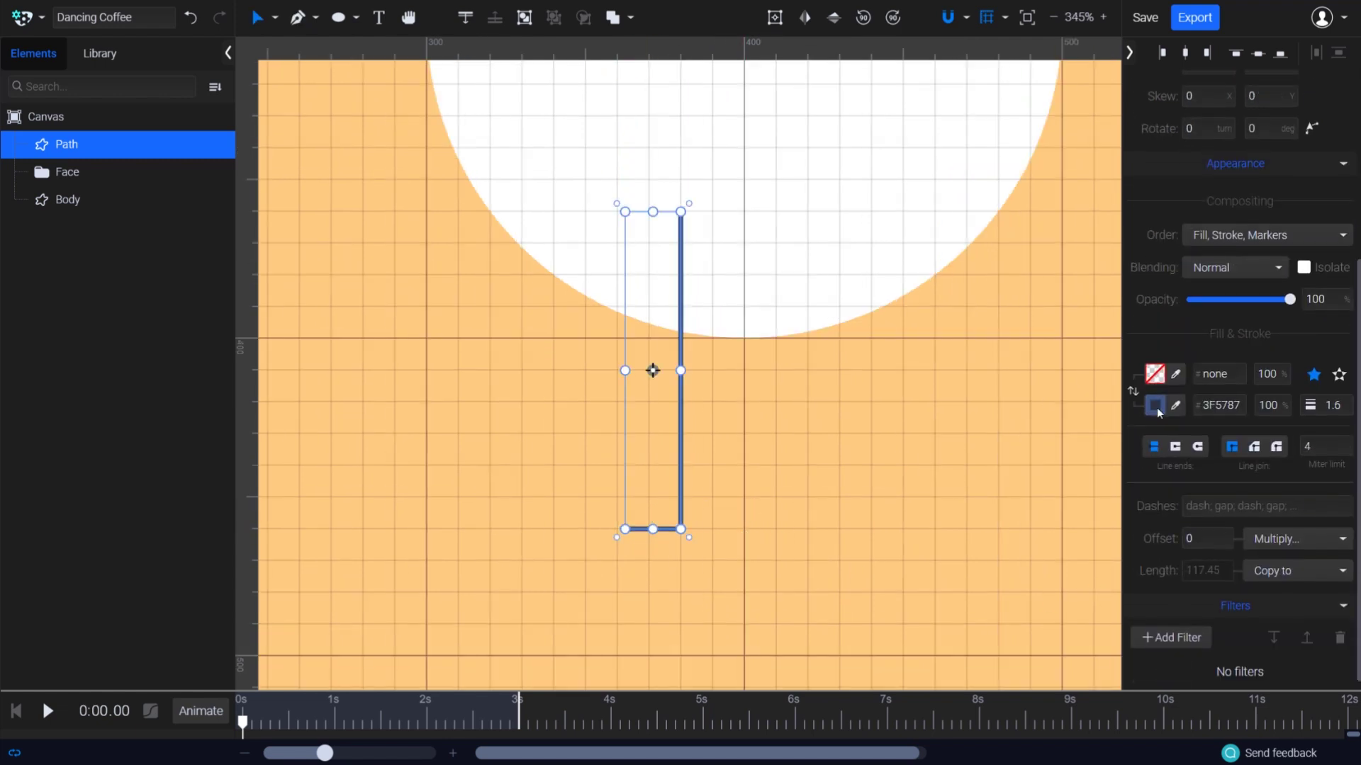
Give the leg a black #000000 stroke with round ends, round join and width 5
left_click(1156, 405)
left_click_drag(1032, 388, 884, 486)
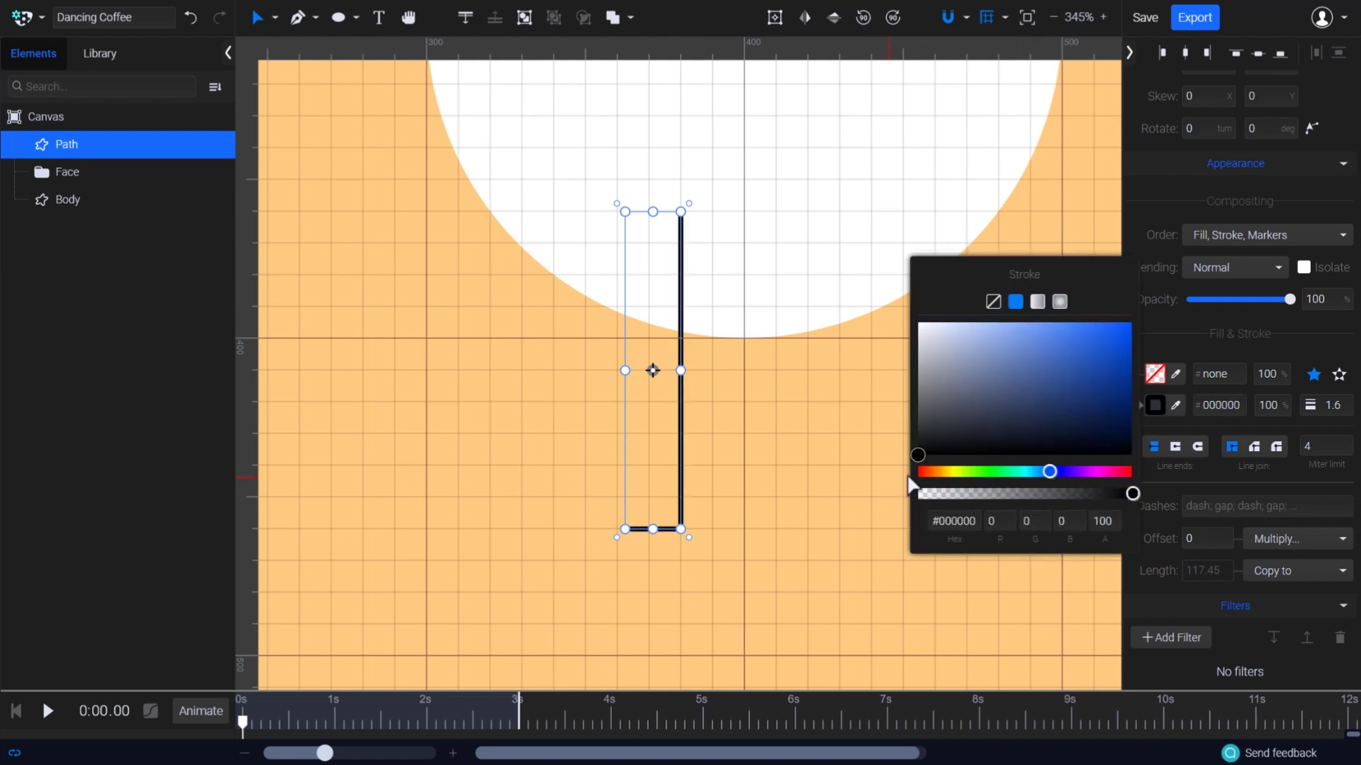
left_click(1198, 447)
left_click(1279, 449)
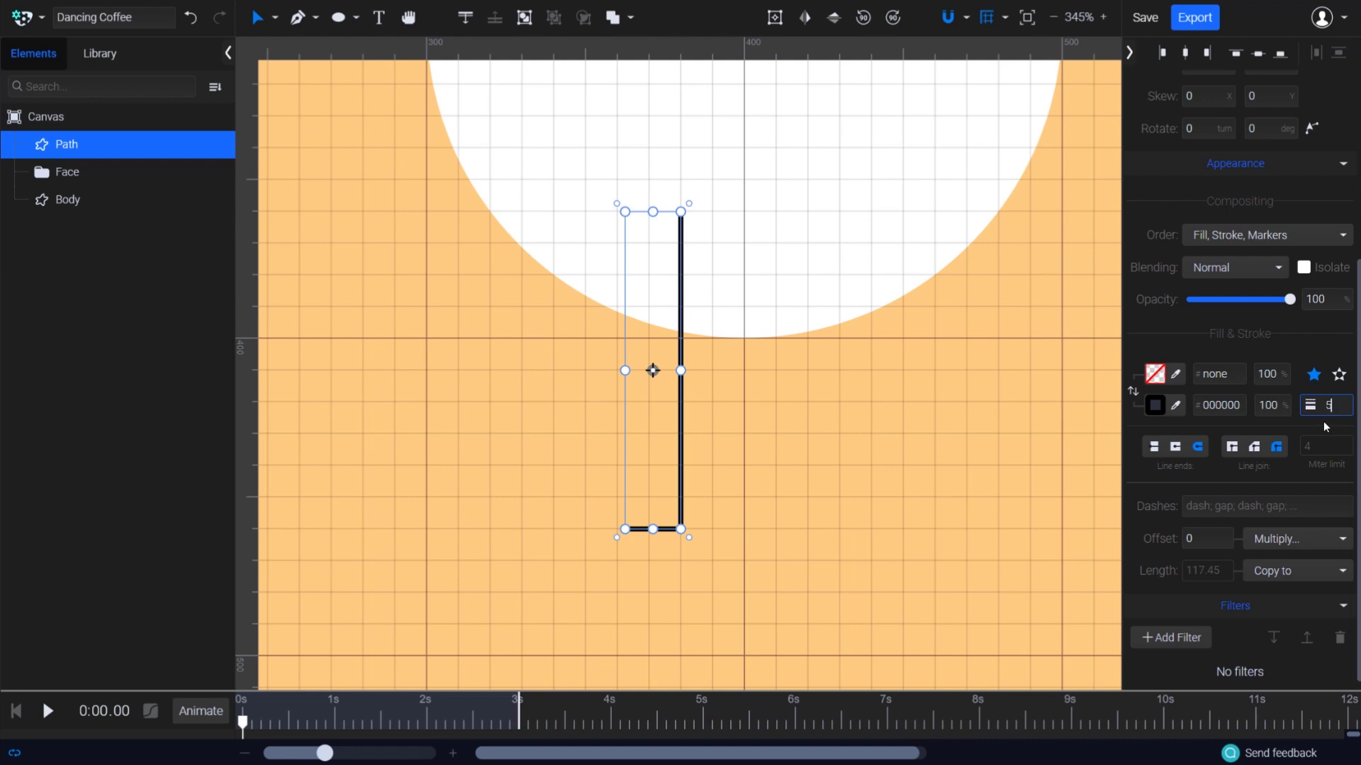
key("Return")
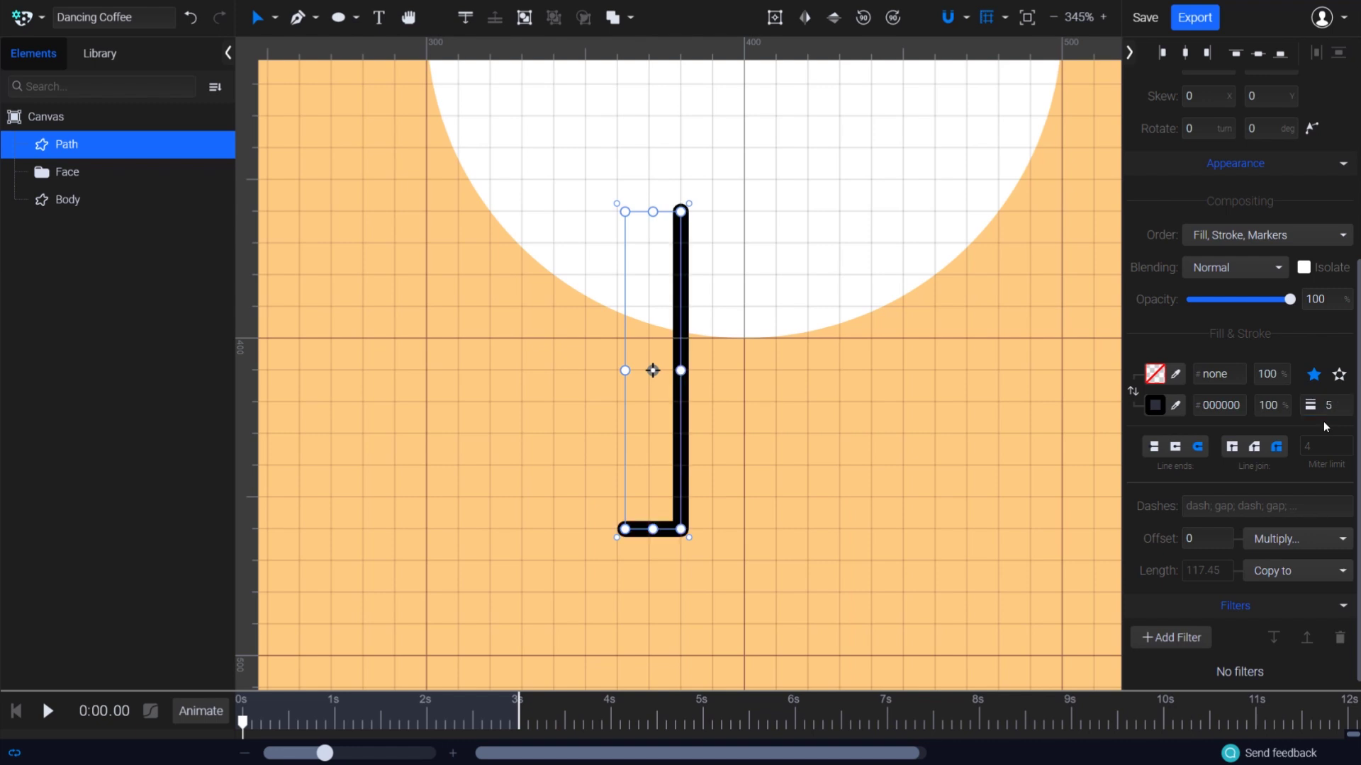
Copy and paste the leg, move the copy right and flip it horizontally
right_click(686, 497)
left_click(915, 316)
left_click(716, 398)
right_click(778, 389)
mouse_move(822, 313)
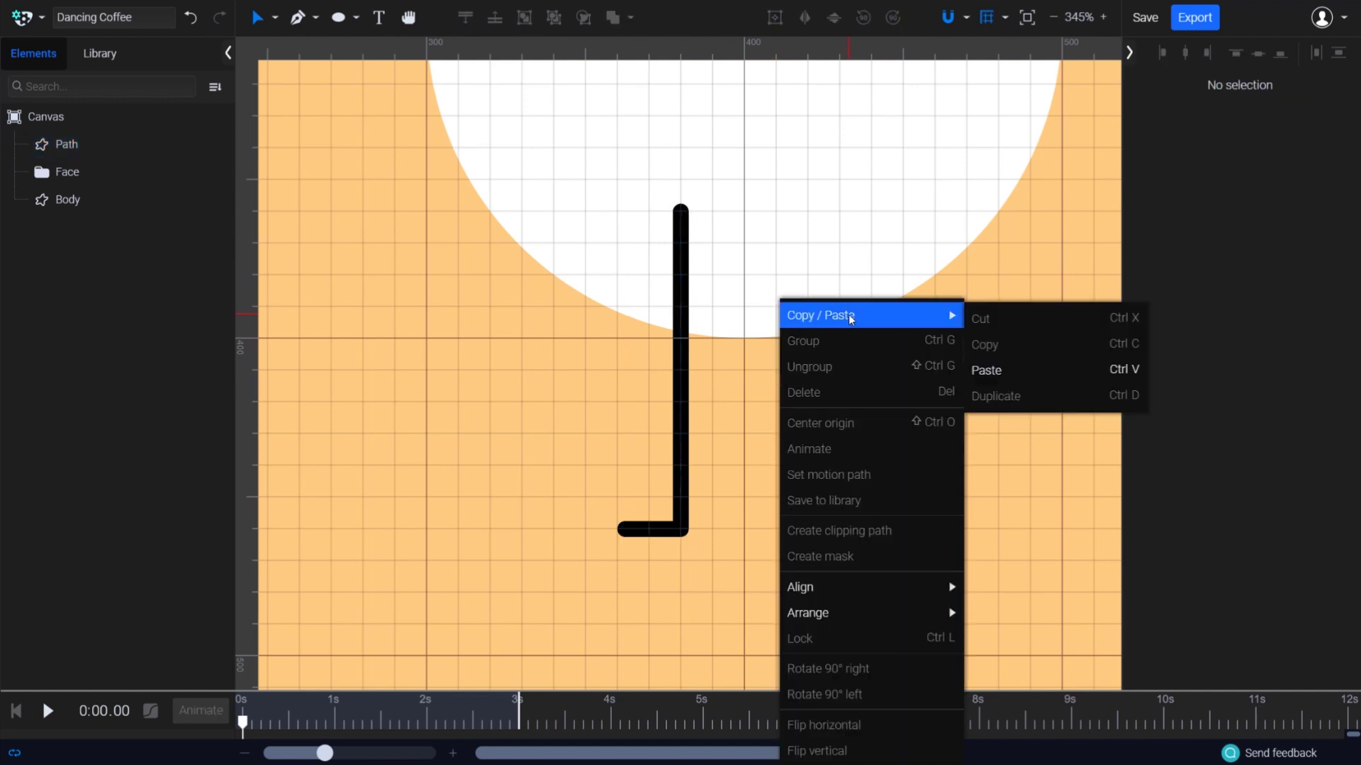
left_click(992, 371)
left_click_drag(688, 428, 807, 428)
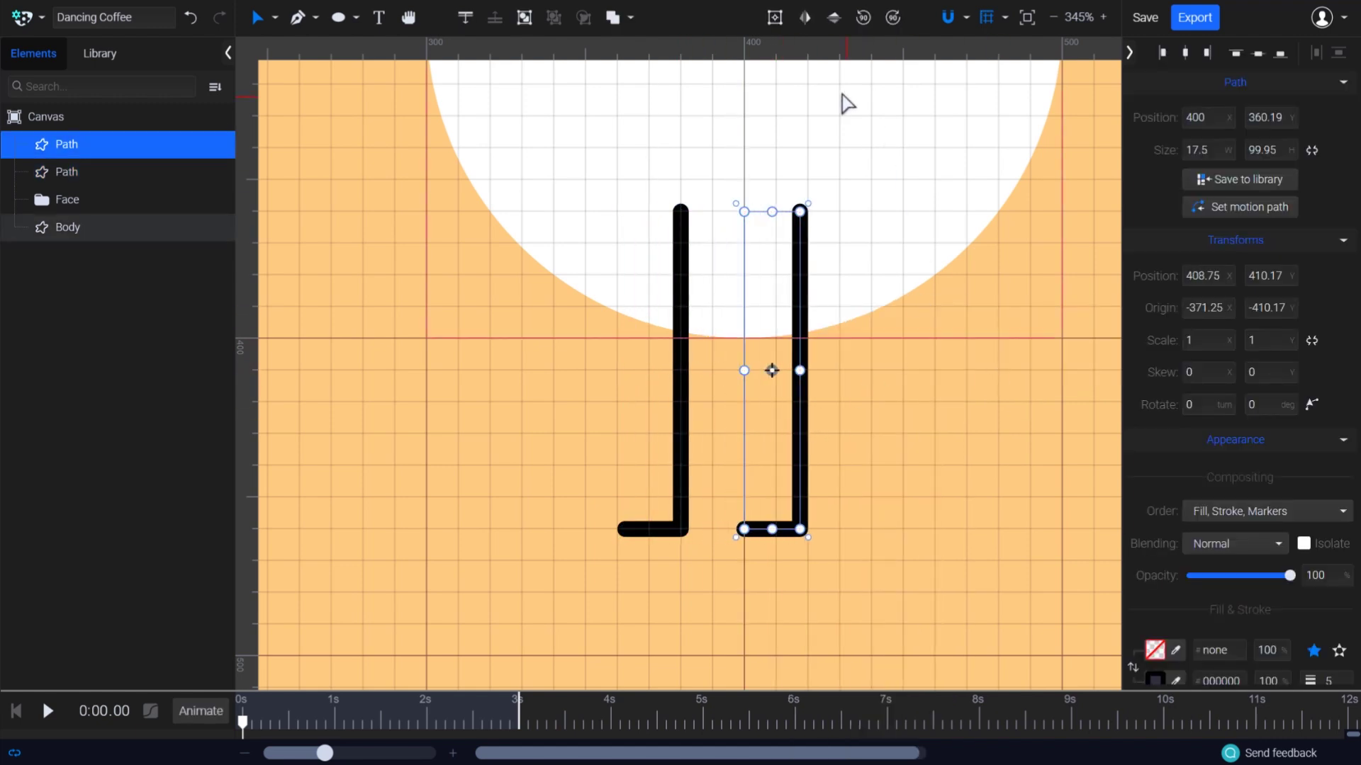
left_click(805, 18)
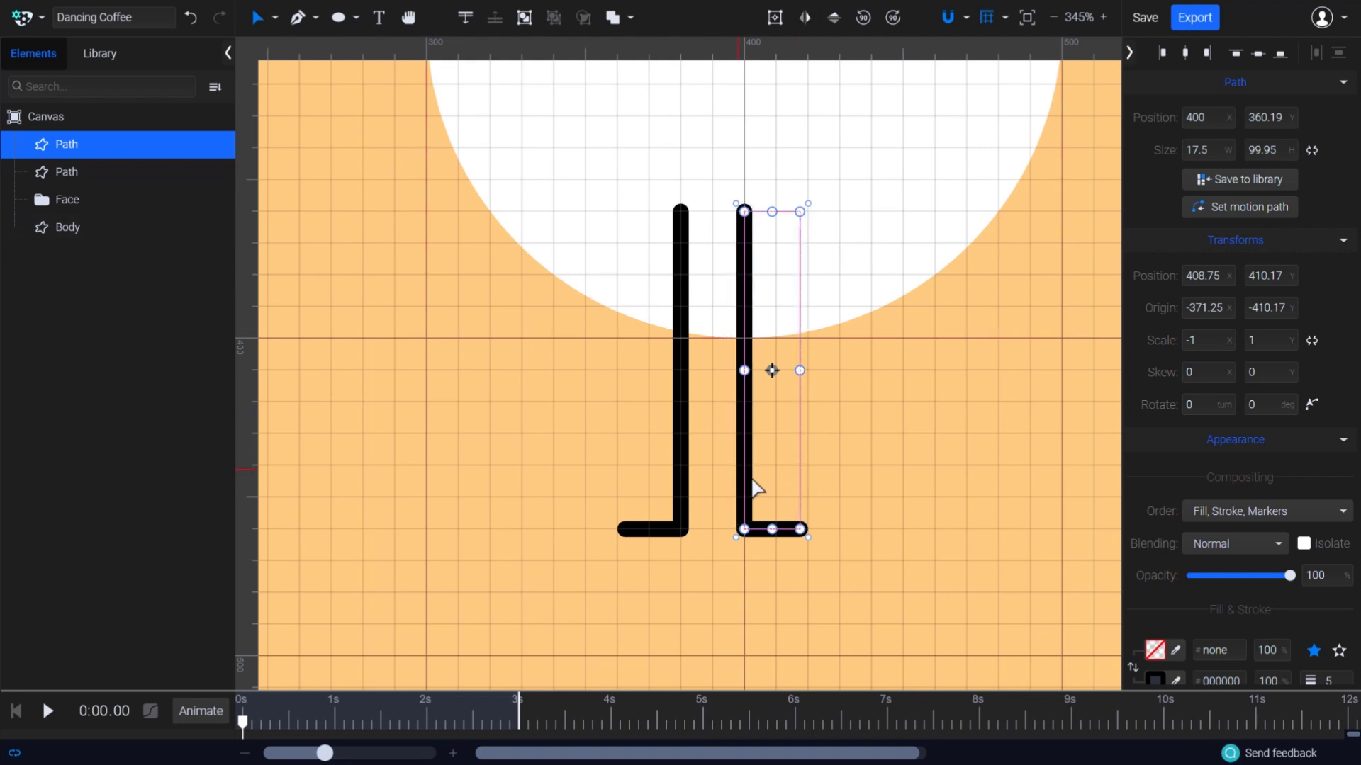
left_click_drag(743, 480, 813, 488)
scroll(814, 487, "up", 5)
left_click(960, 459)
scroll(960, 459, "down", 10)
Move both leg paths below Body in the layer order
key("space")
left_click_drag(975, 450, 673, 498)
left_click_drag(513, 558, 708, 508)
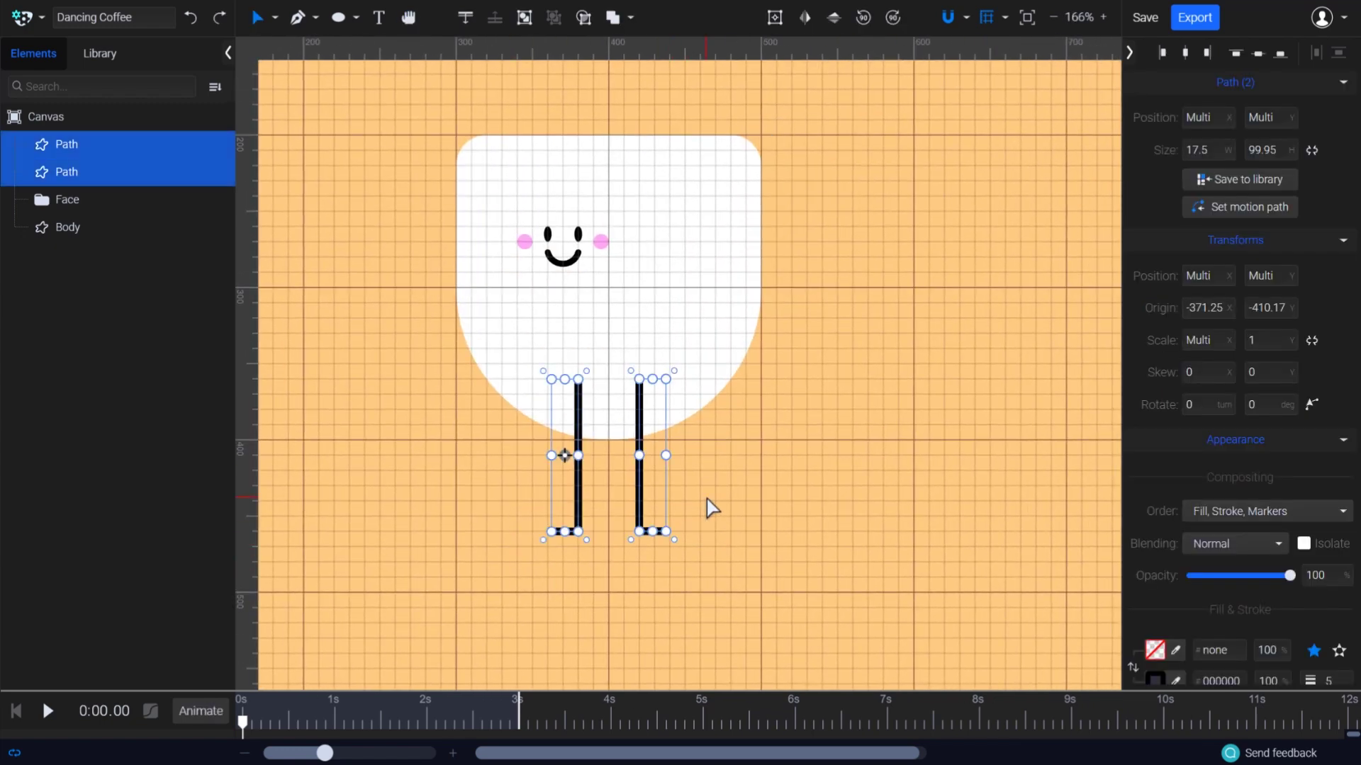
left_click_drag(147, 173, 87, 227)
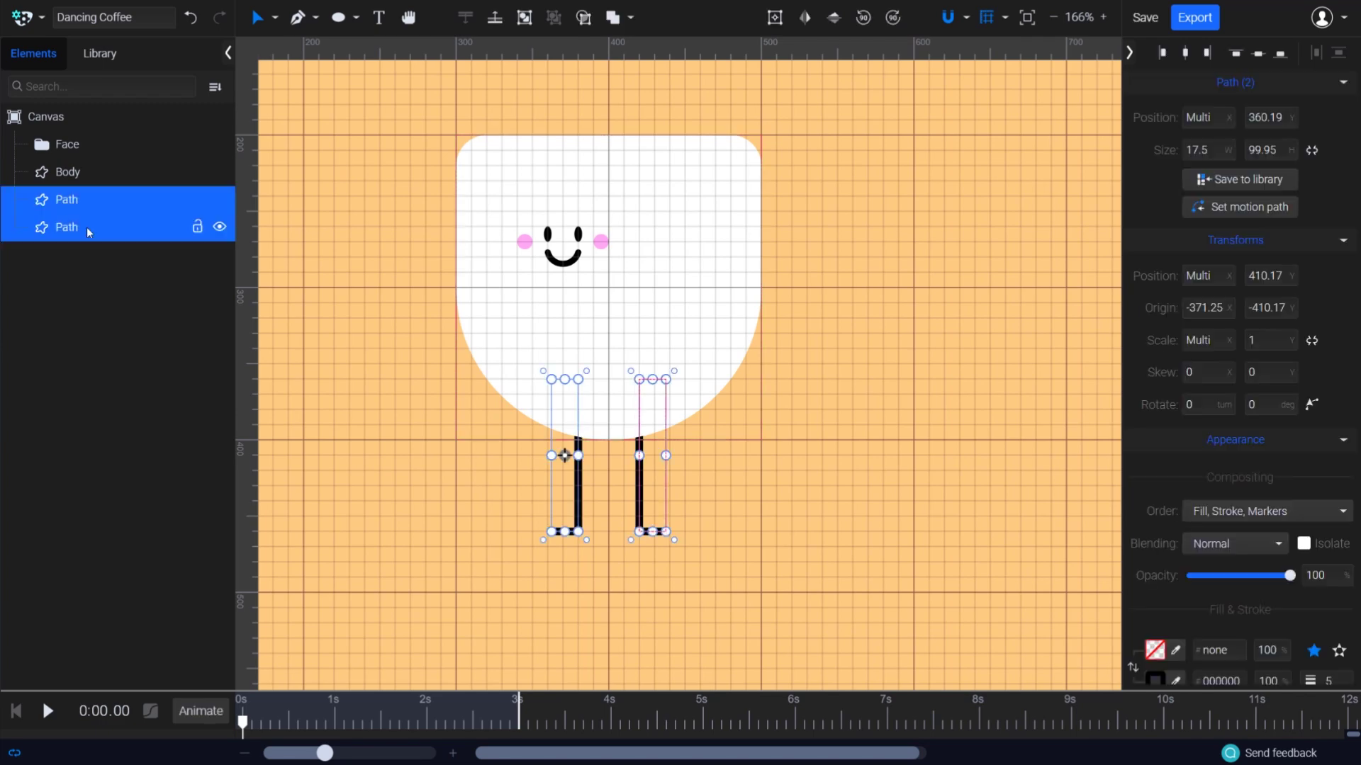
left_click(578, 544)
Rename the two leg layers Left Leg and Right Leg
left_click(569, 538)
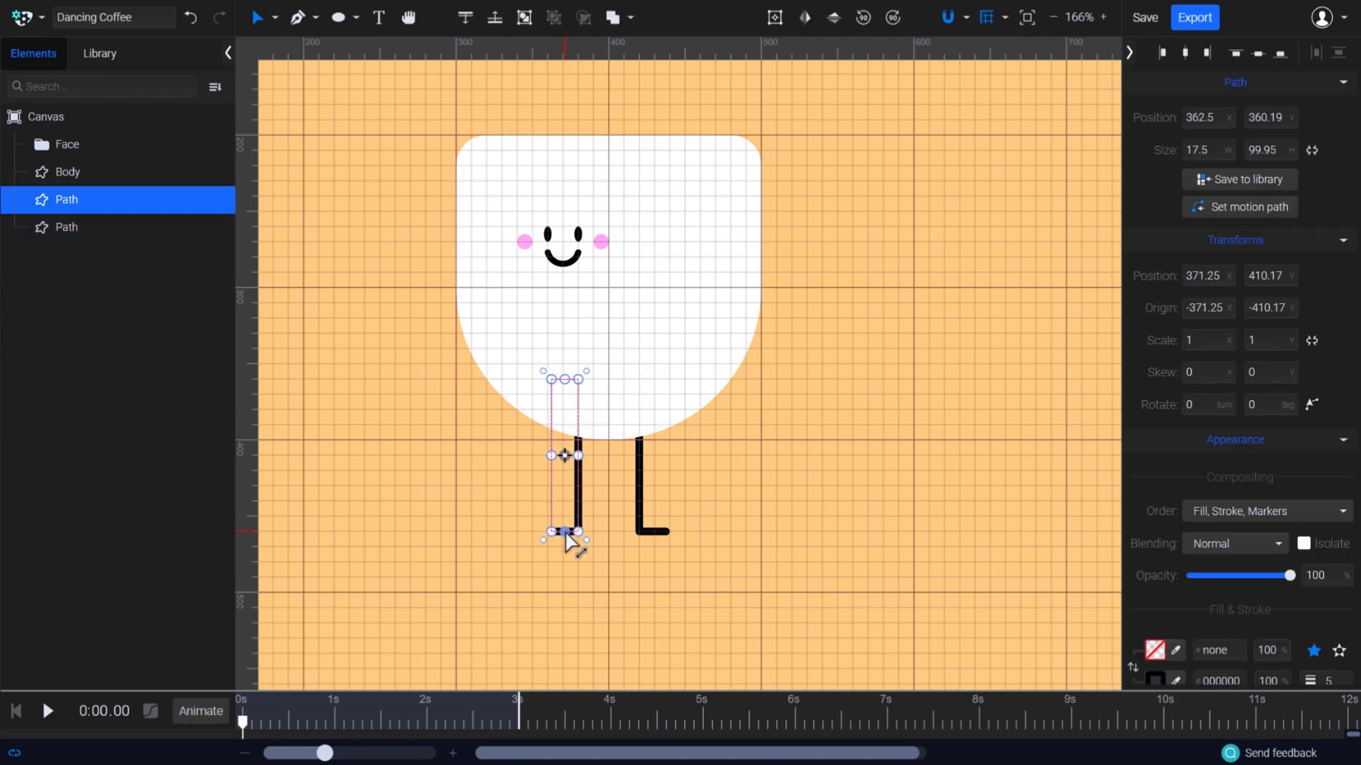
double_click(65, 200)
type("Left Leg")
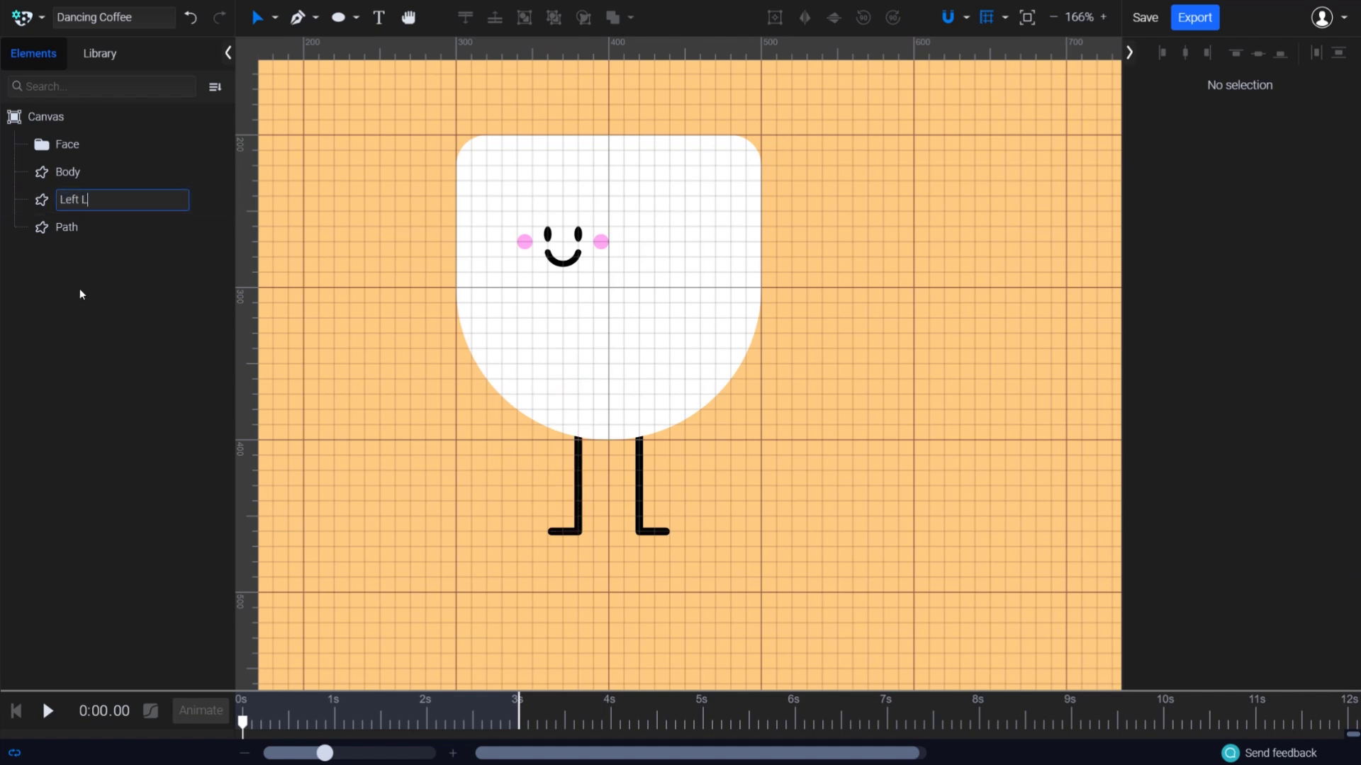
key("Return")
double_click(99, 237)
type("Right")
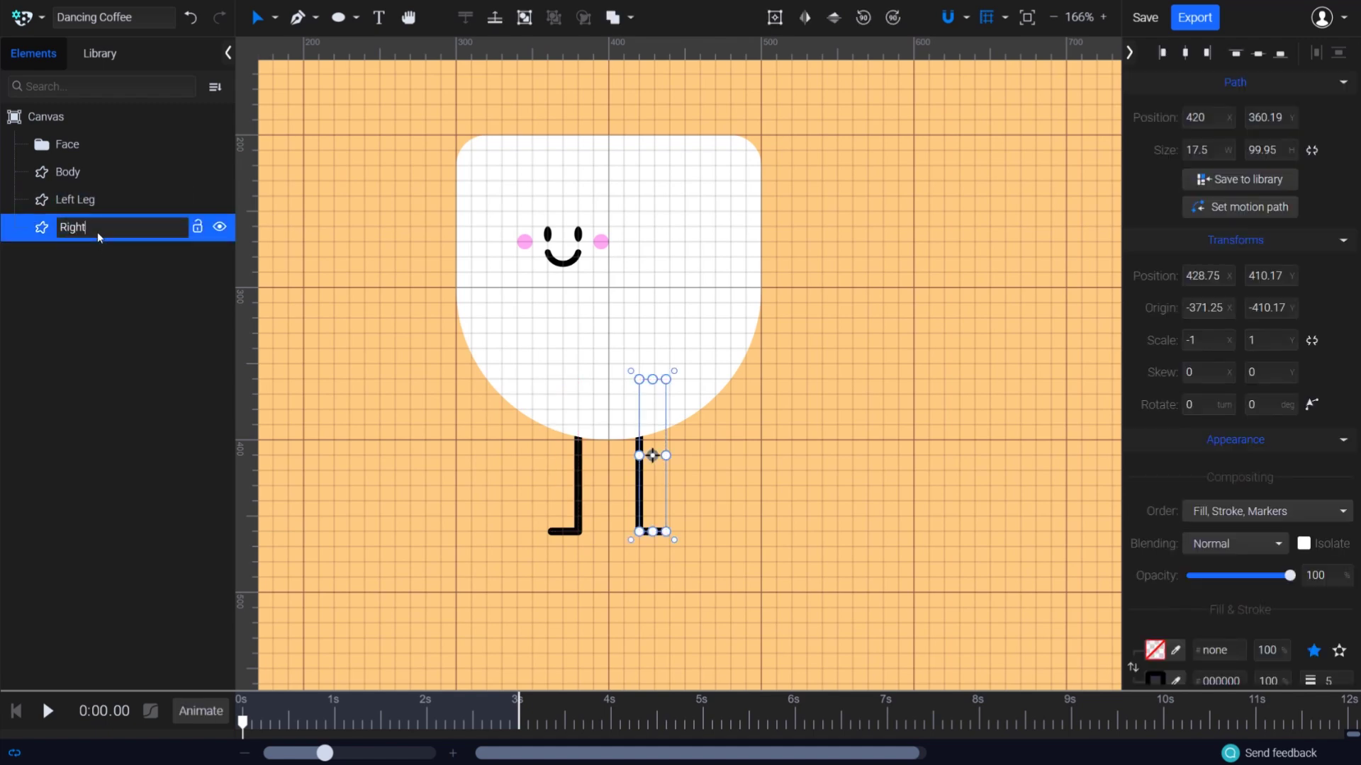
type(" Leg")
key("Return")
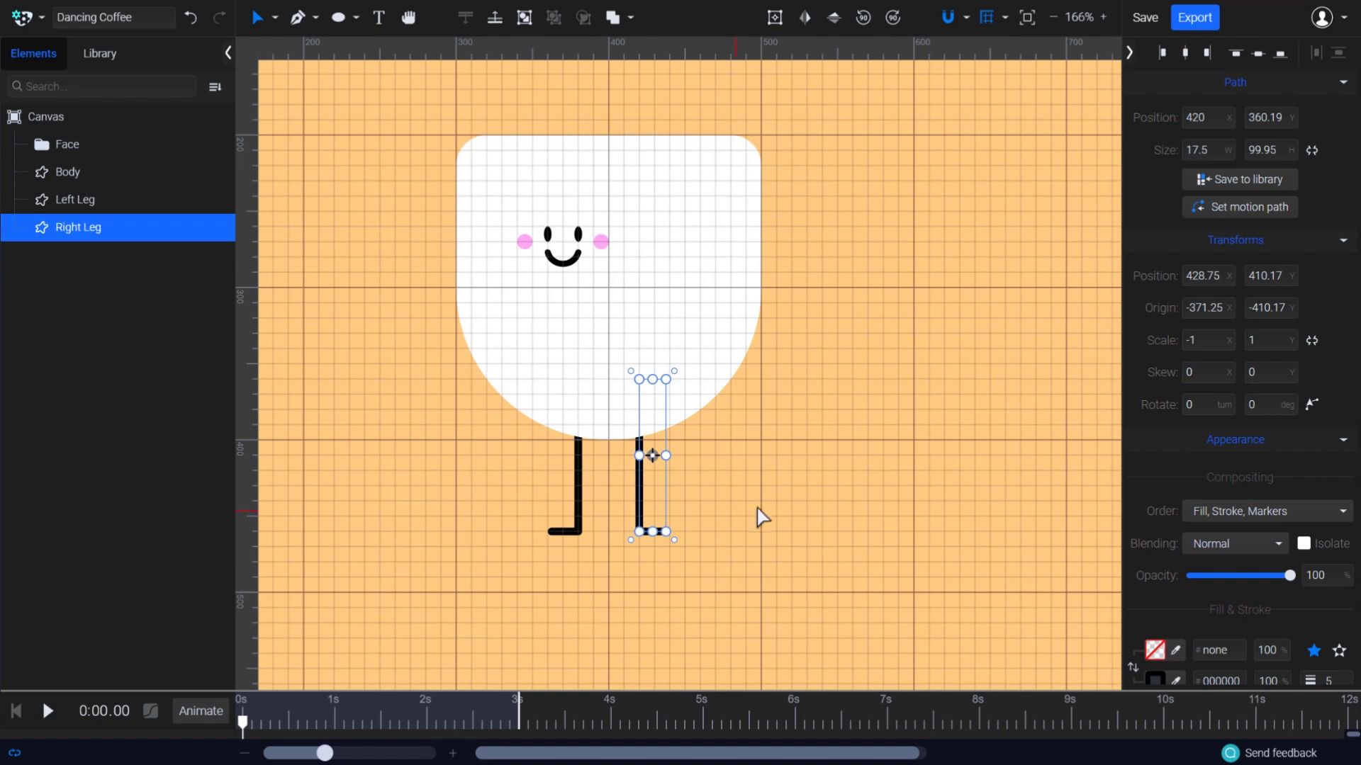
left_click(695, 465)
scroll(753, 477, "up", 3)
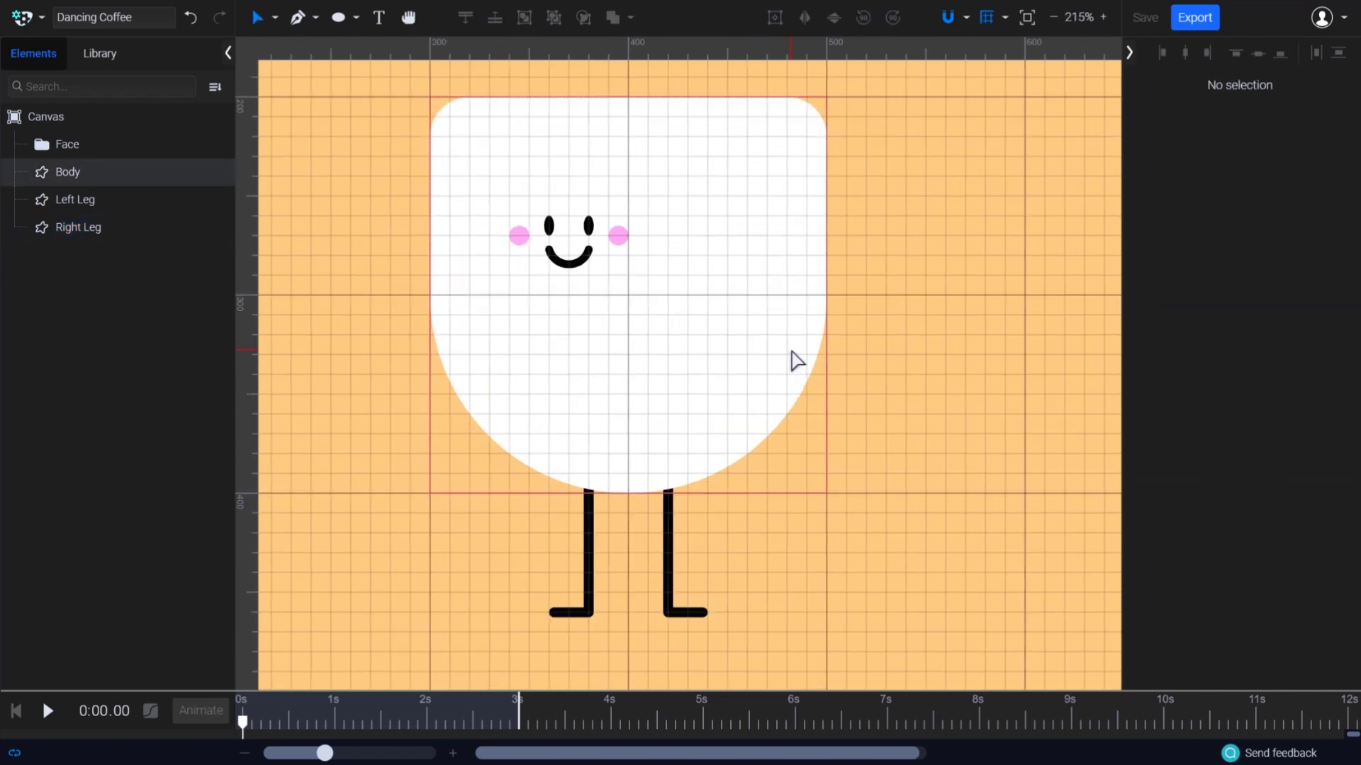
Draw a curved arm path hanging down the body's right side with the Pen tool
scroll(797, 360, "up", 3)
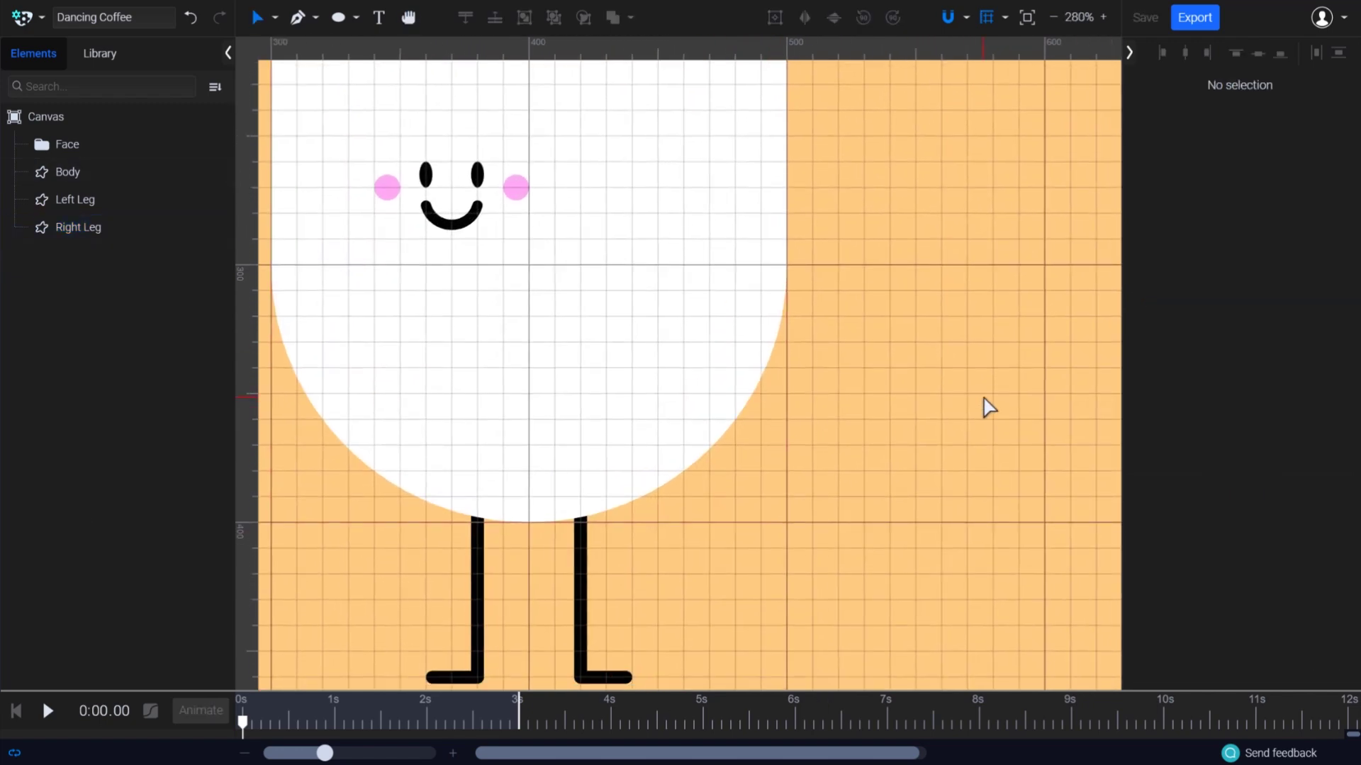
left_click(297, 17)
scroll(735, 376, "up", 6)
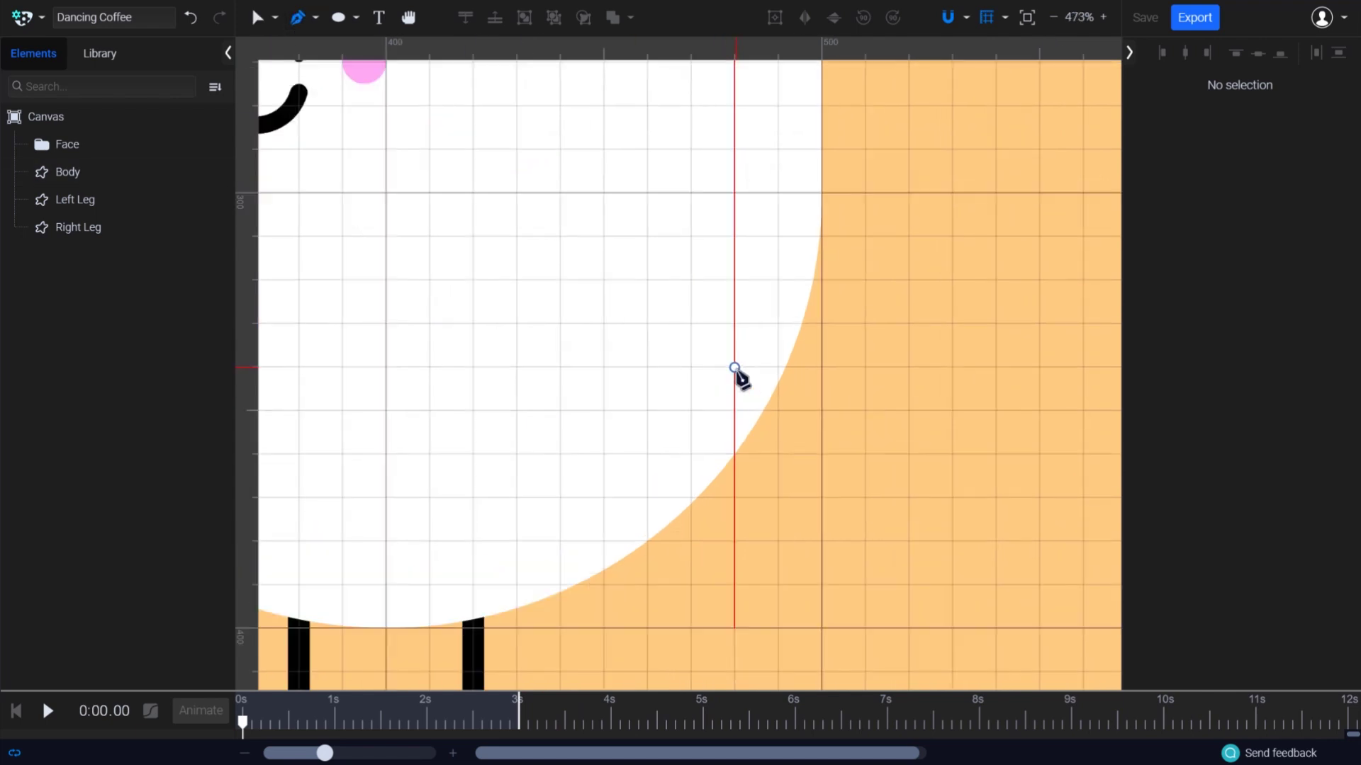
left_click(735, 368)
scroll(735, 370, "down", 8)
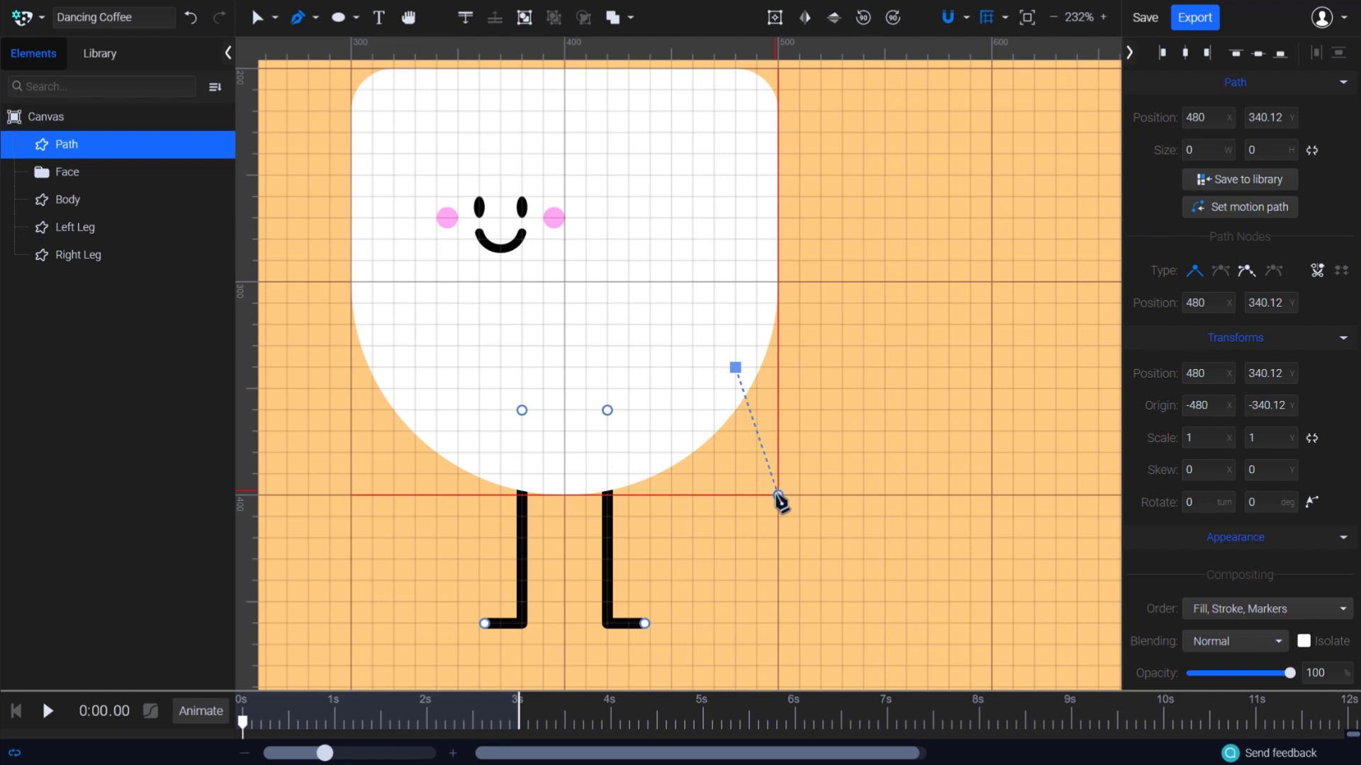
left_click_drag(778, 495, 778, 570)
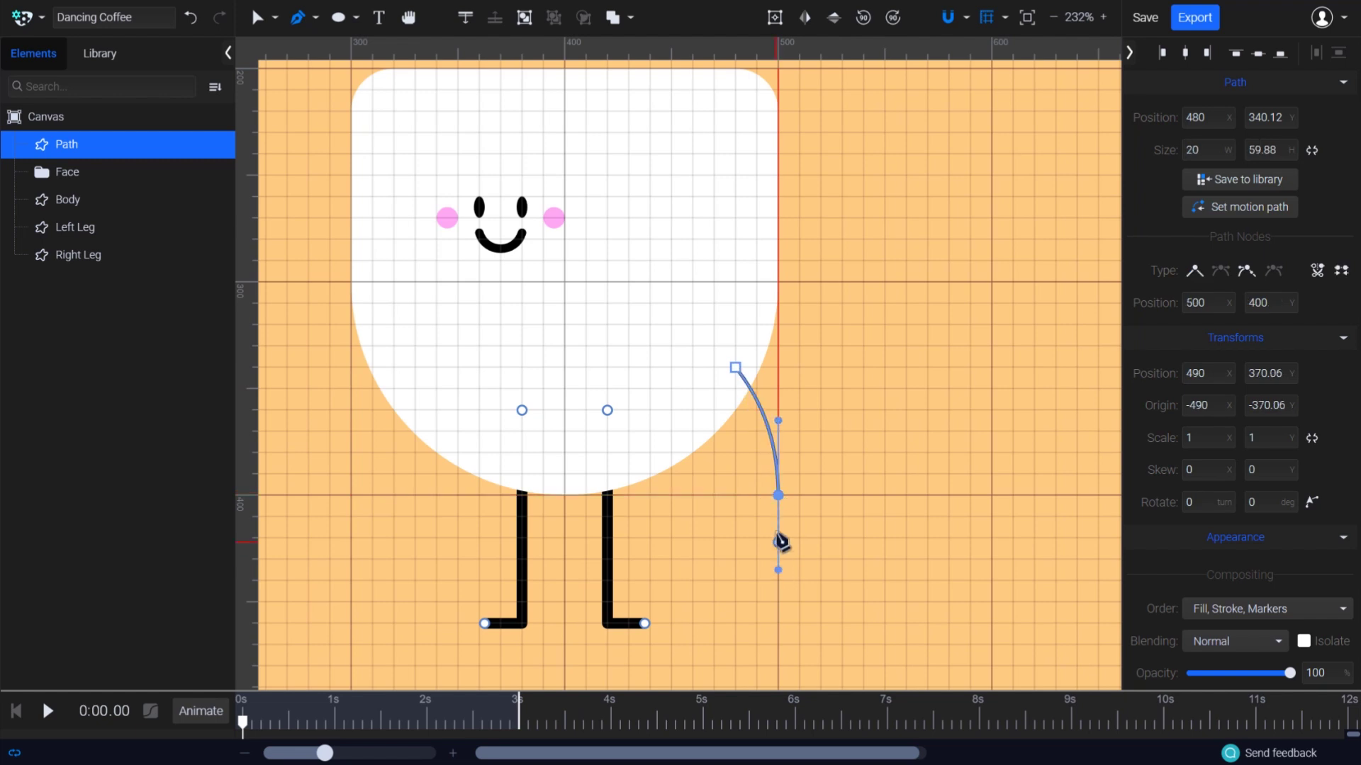
scroll(779, 542, "up", 7)
key("Escape")
Add a short two-point hand line branching off the arm
left_click(733, 439)
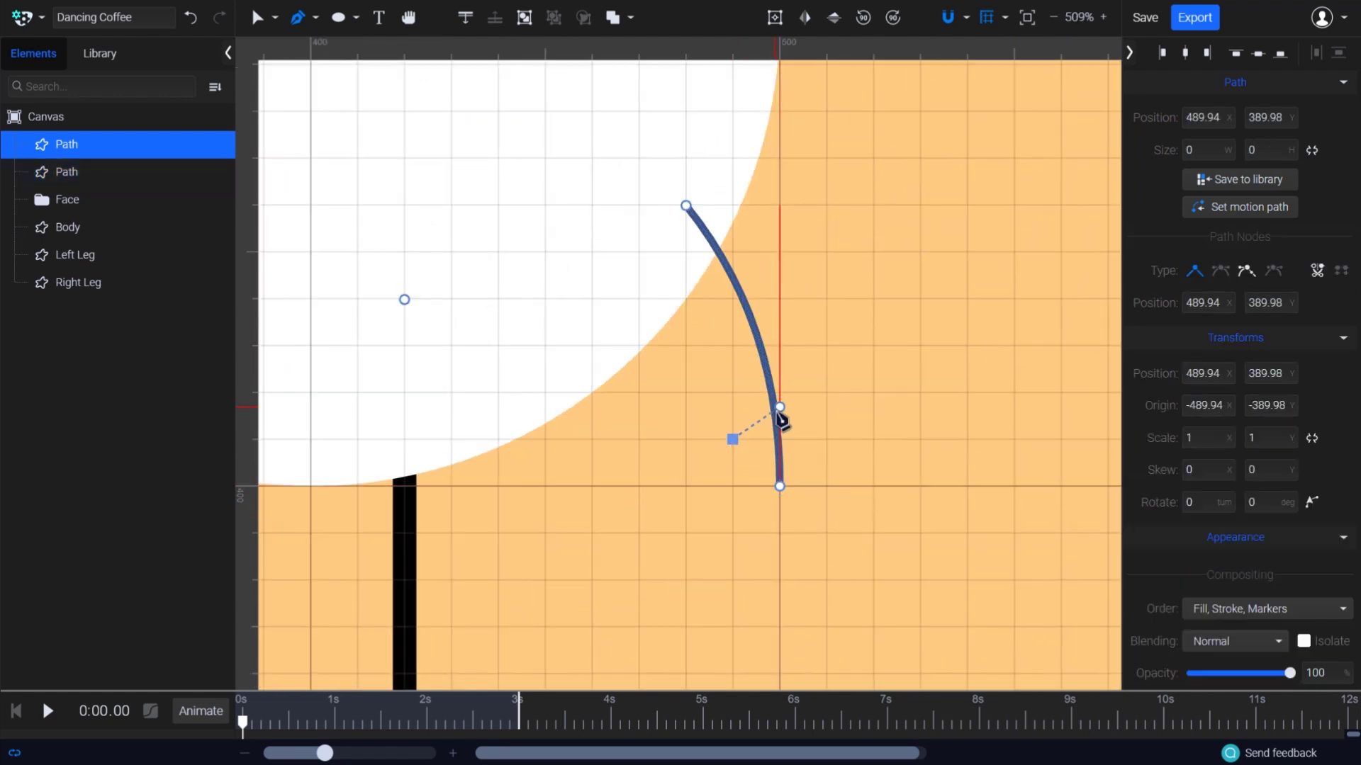
scroll(778, 415, "up", 7)
left_click(774, 409)
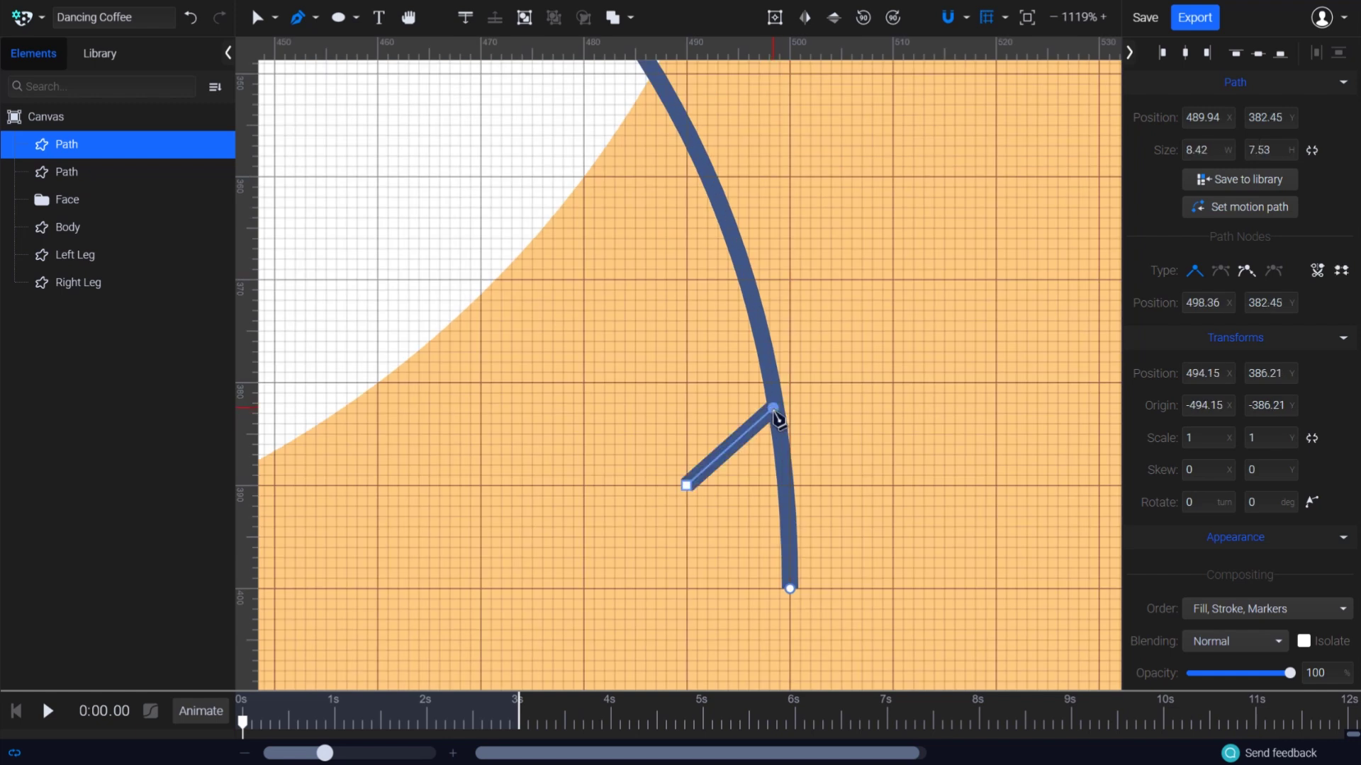
Style the arm and hand strokes black with round ends, round joins and width 5
key("v")
left_click(785, 472, "shift")
scroll(818, 448, "down", 9)
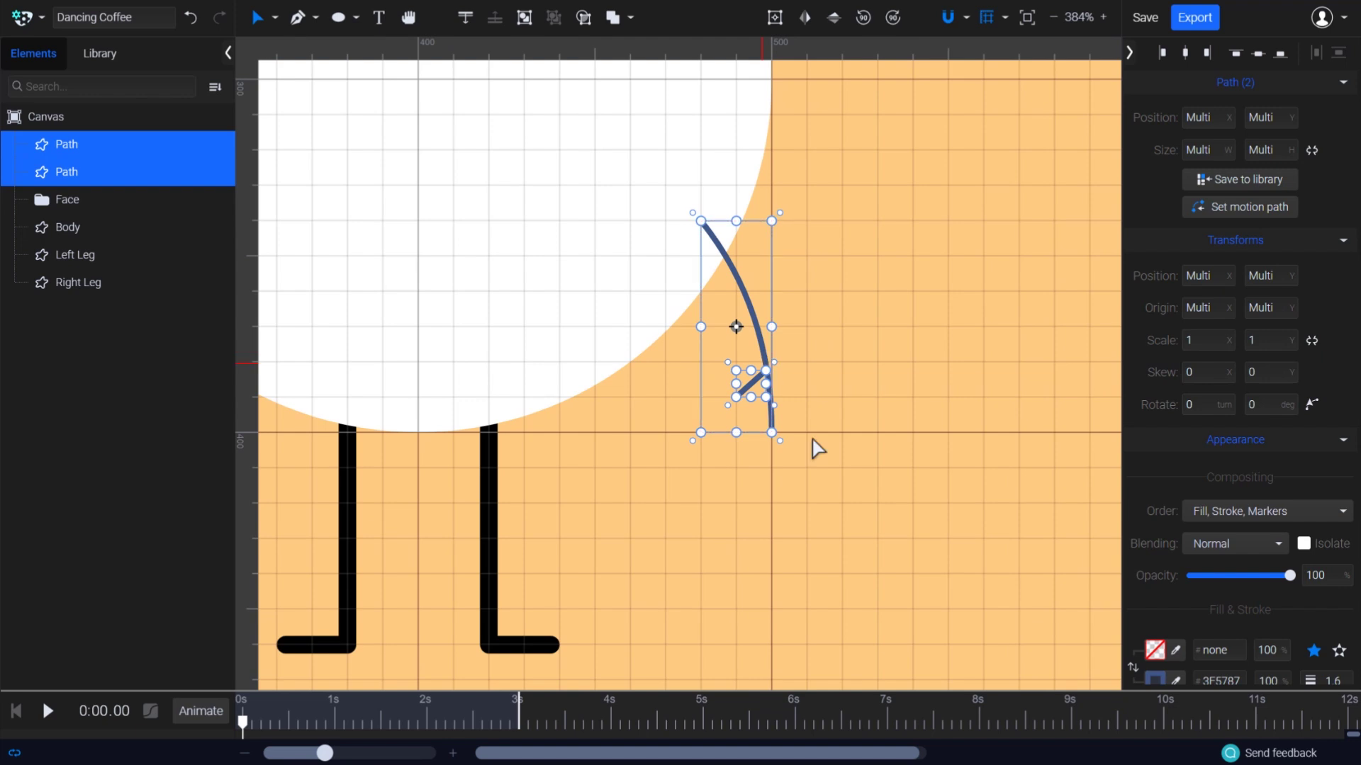
scroll(1184, 439, "down", 4)
left_click(1155, 438)
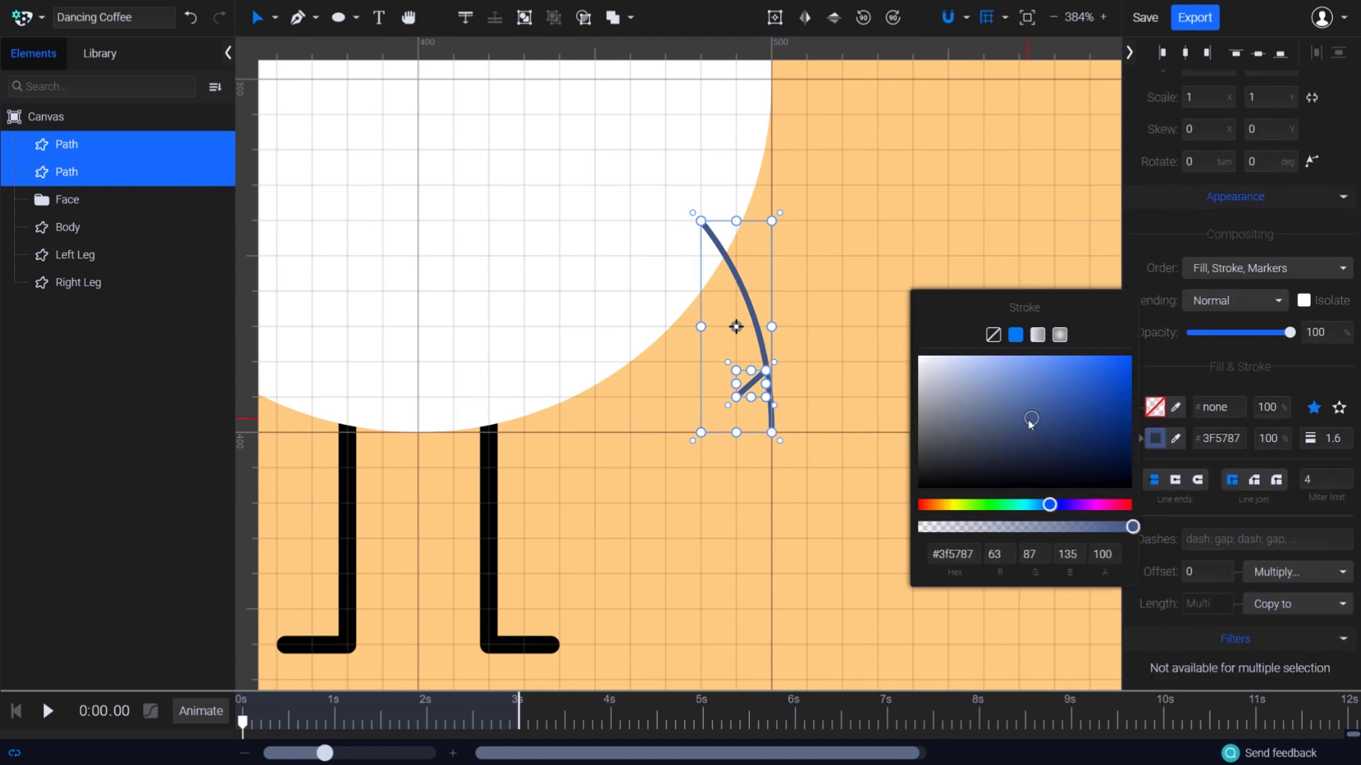
left_click_drag(1031, 424, 900, 509)
left_click(1198, 480)
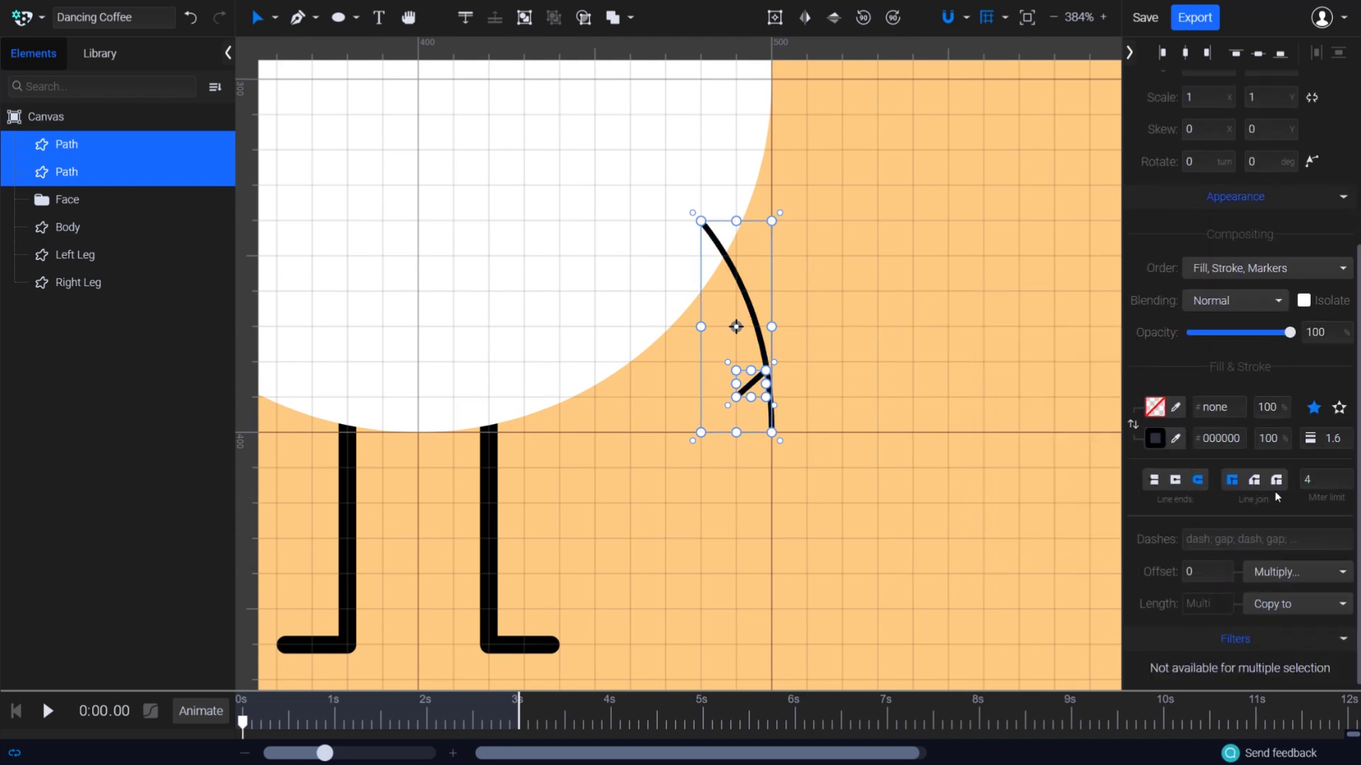
left_click(1277, 481)
type("5")
key("Return")
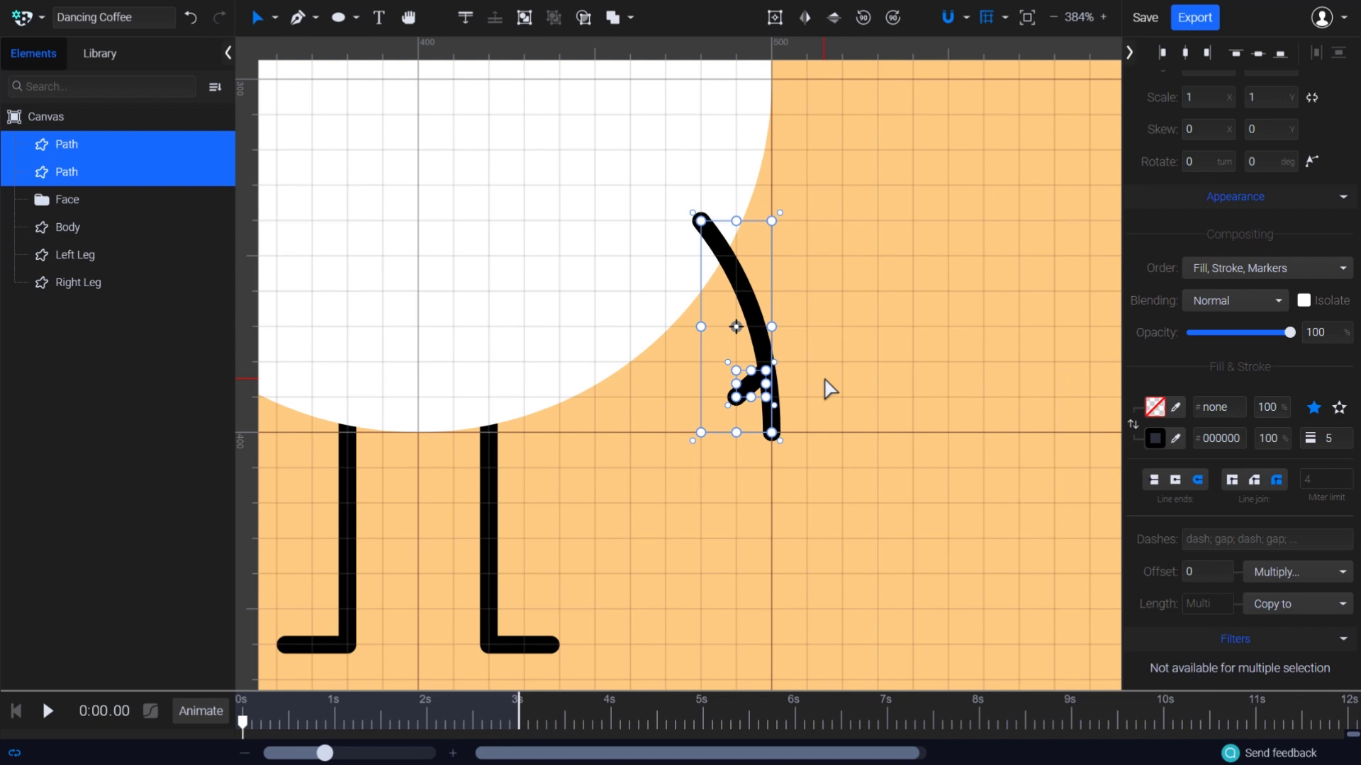
Group the two arm strokes and name the group Right arm
right_click(769, 341)
left_click(790, 312)
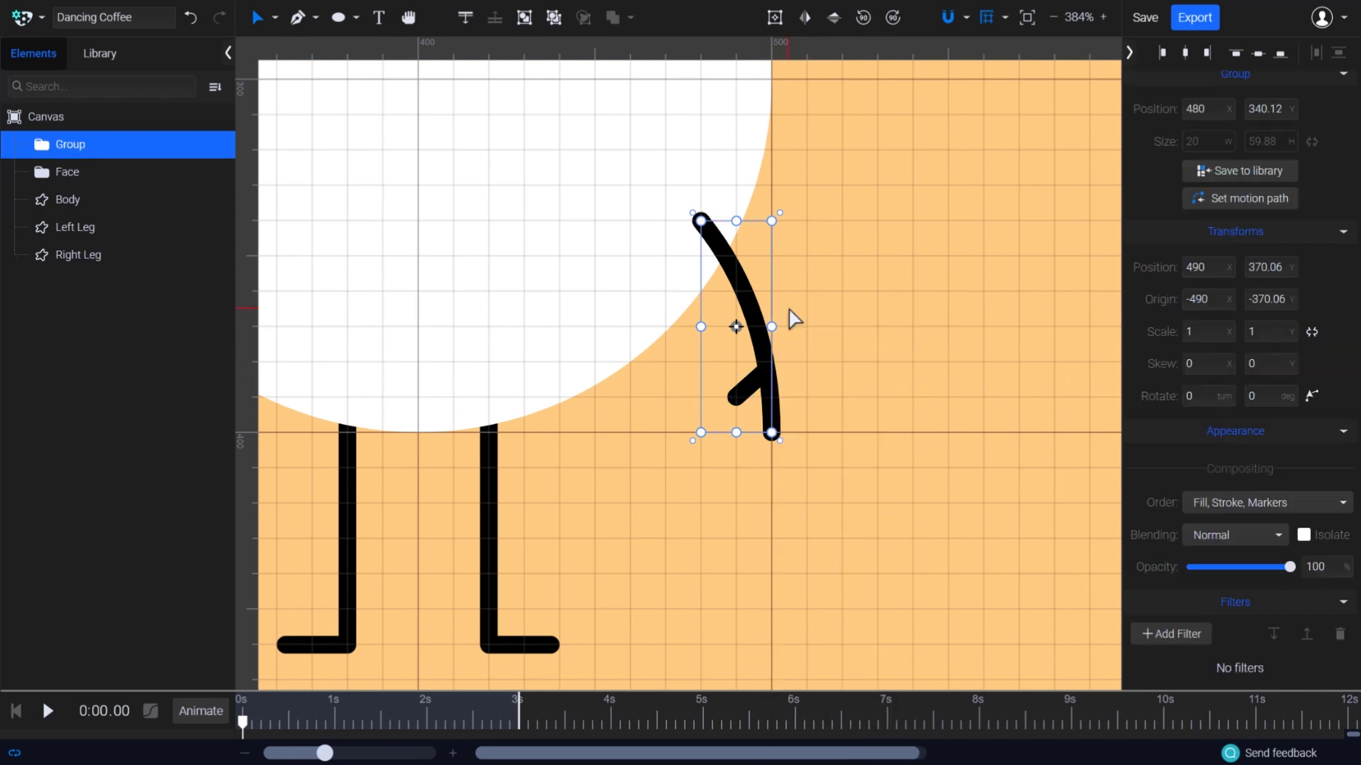
double_click(112, 143)
type("R")
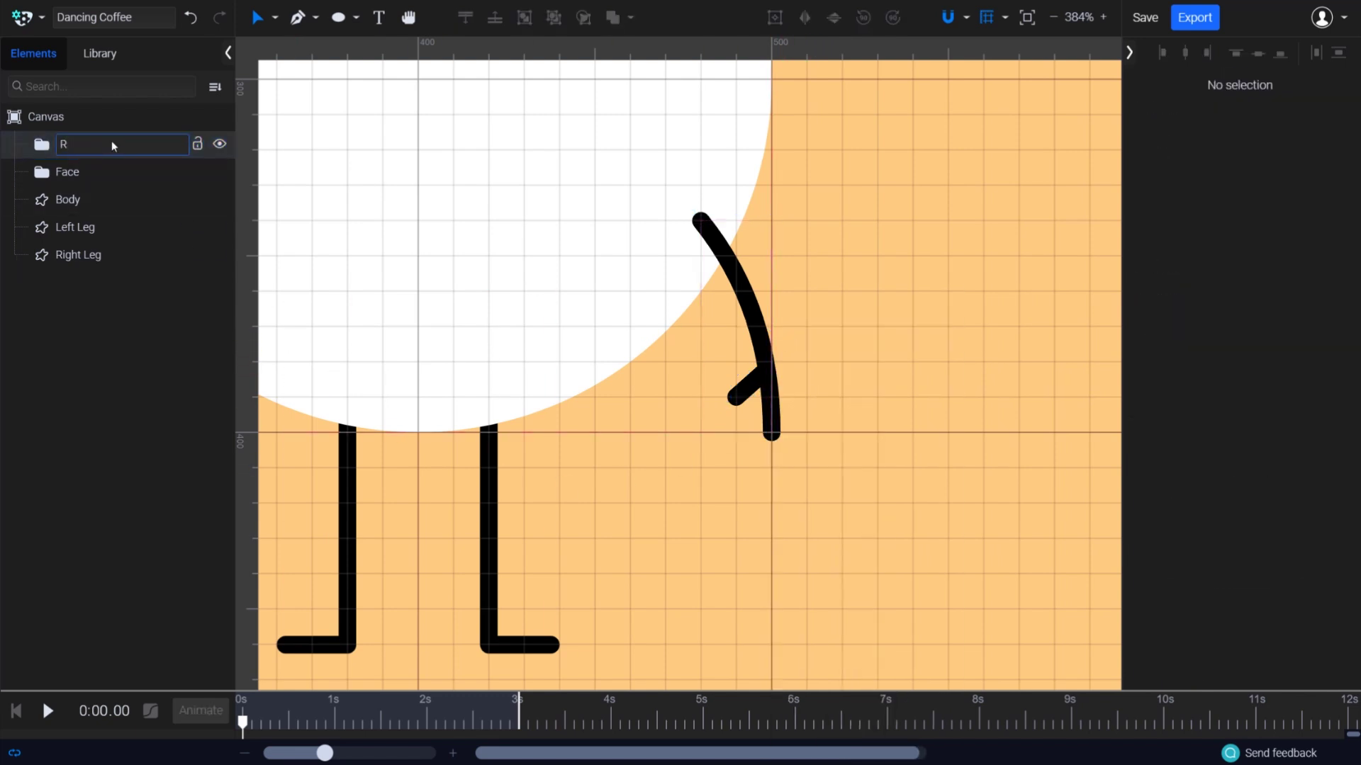
type("ight arm")
key("Return")
scroll(437, 275, "down", 3)
left_click_drag(437, 276, 689, 333)
left_click(149, 136)
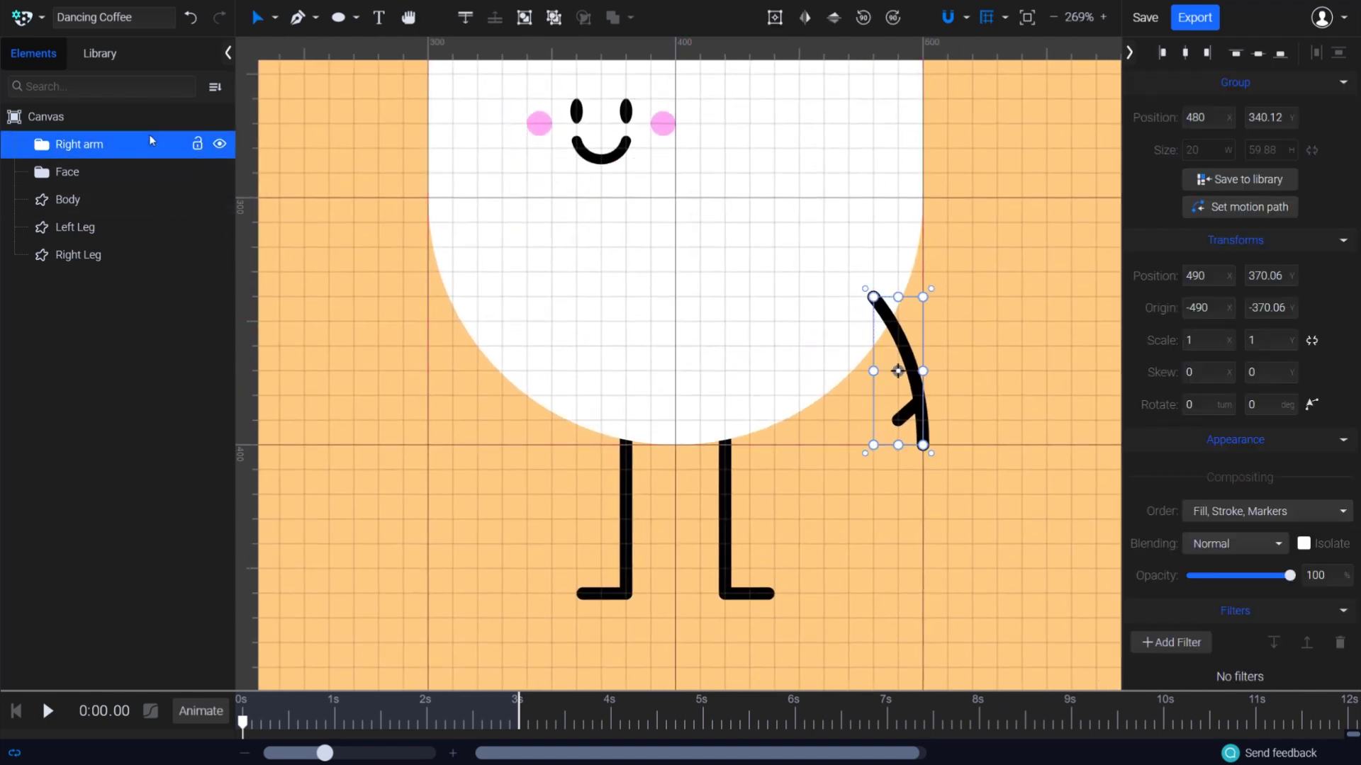
Duplicate the Right arm group and rename the copy Left arm
right_click(150, 137)
mouse_move(177, 151)
left_click(379, 181)
left_click(126, 119)
right_click(126, 140)
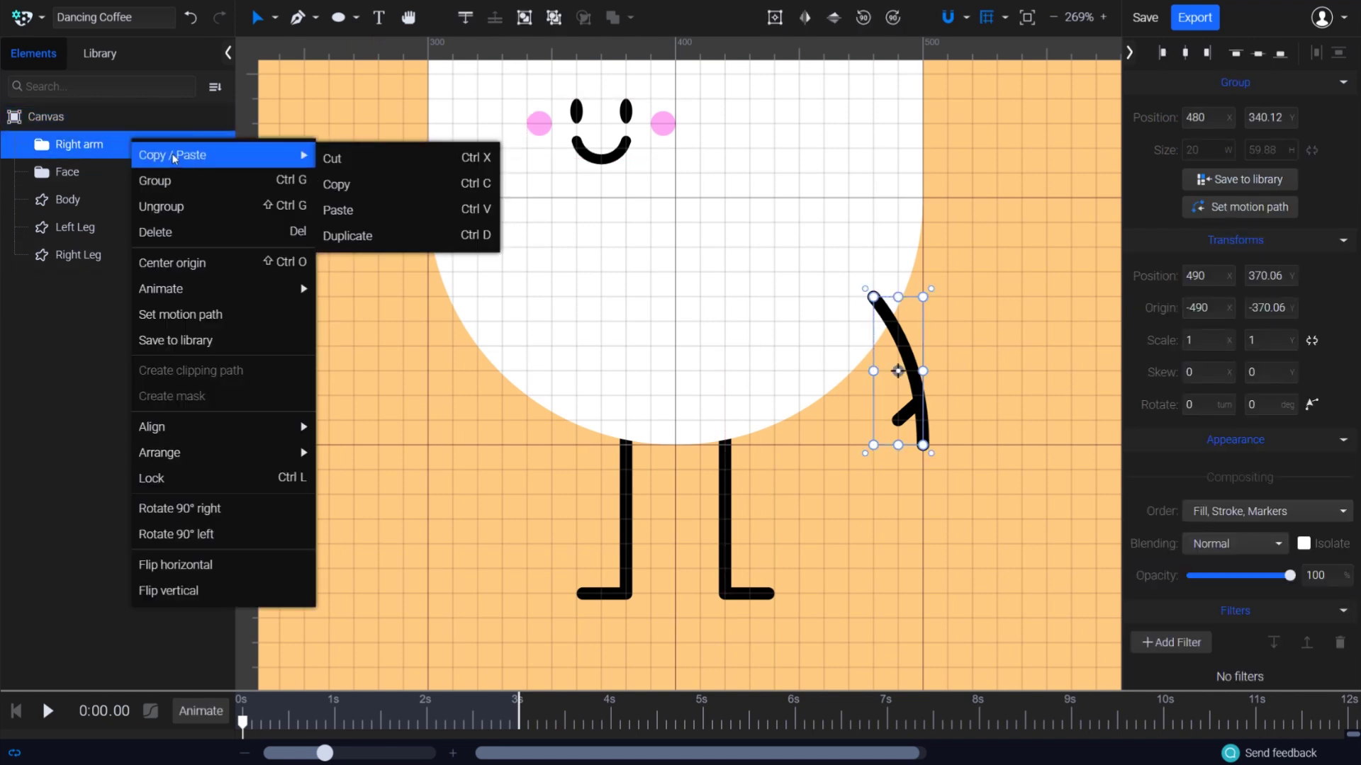
key("ctrl+v")
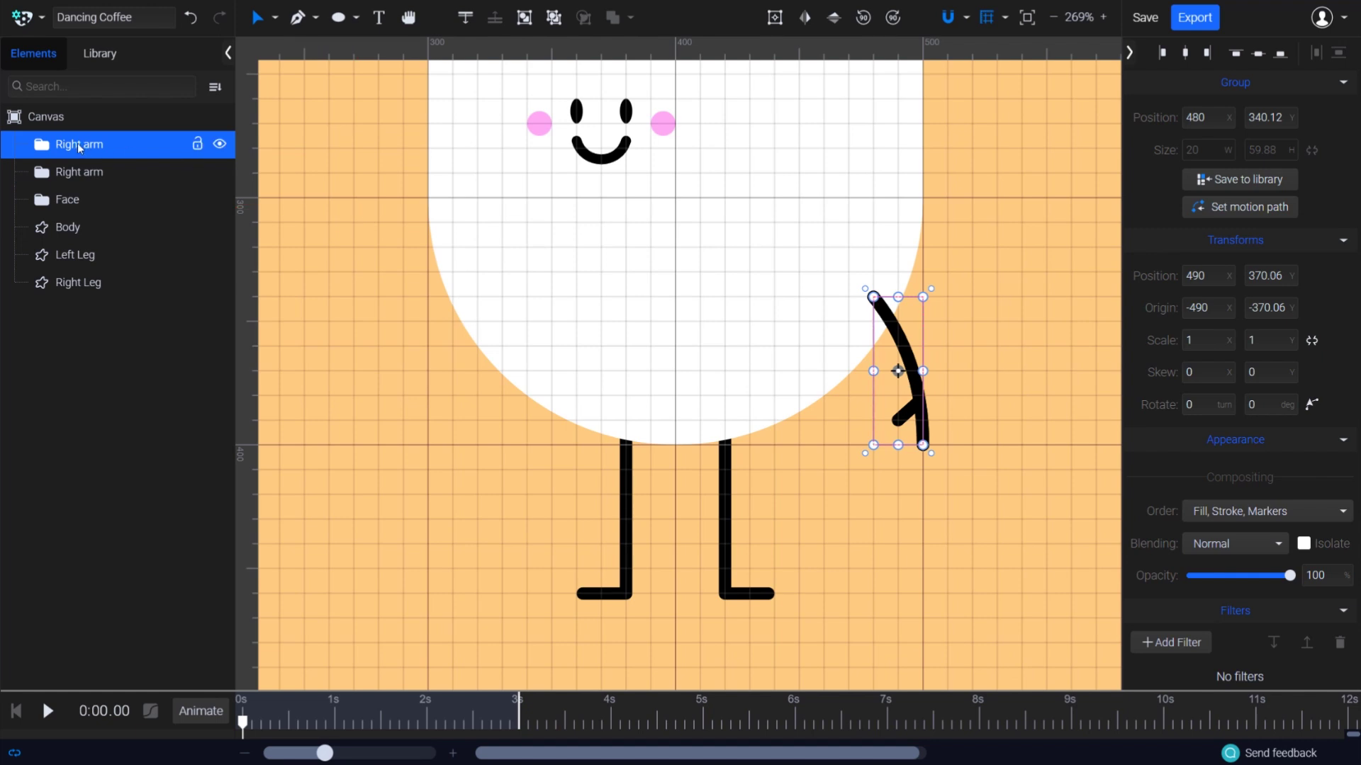
double_click(80, 146)
type("Left")
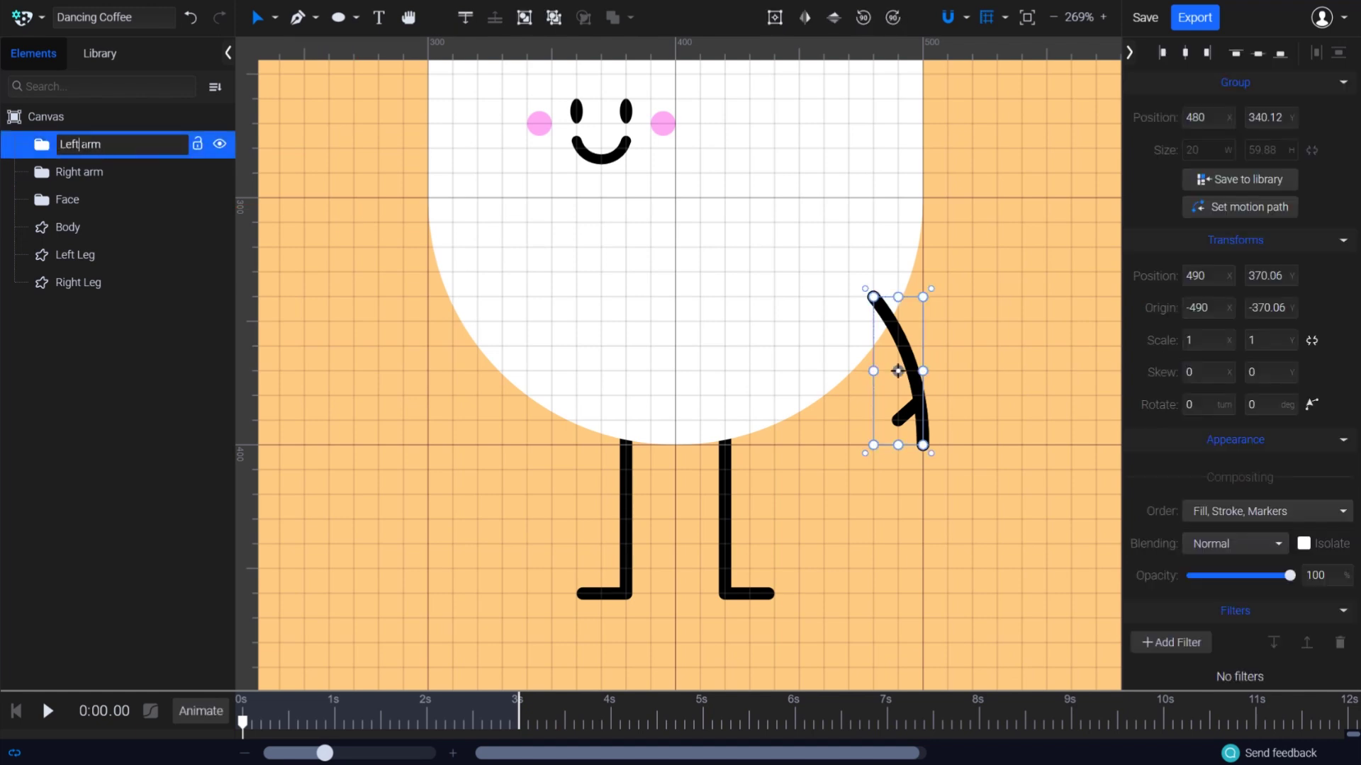
key("Return")
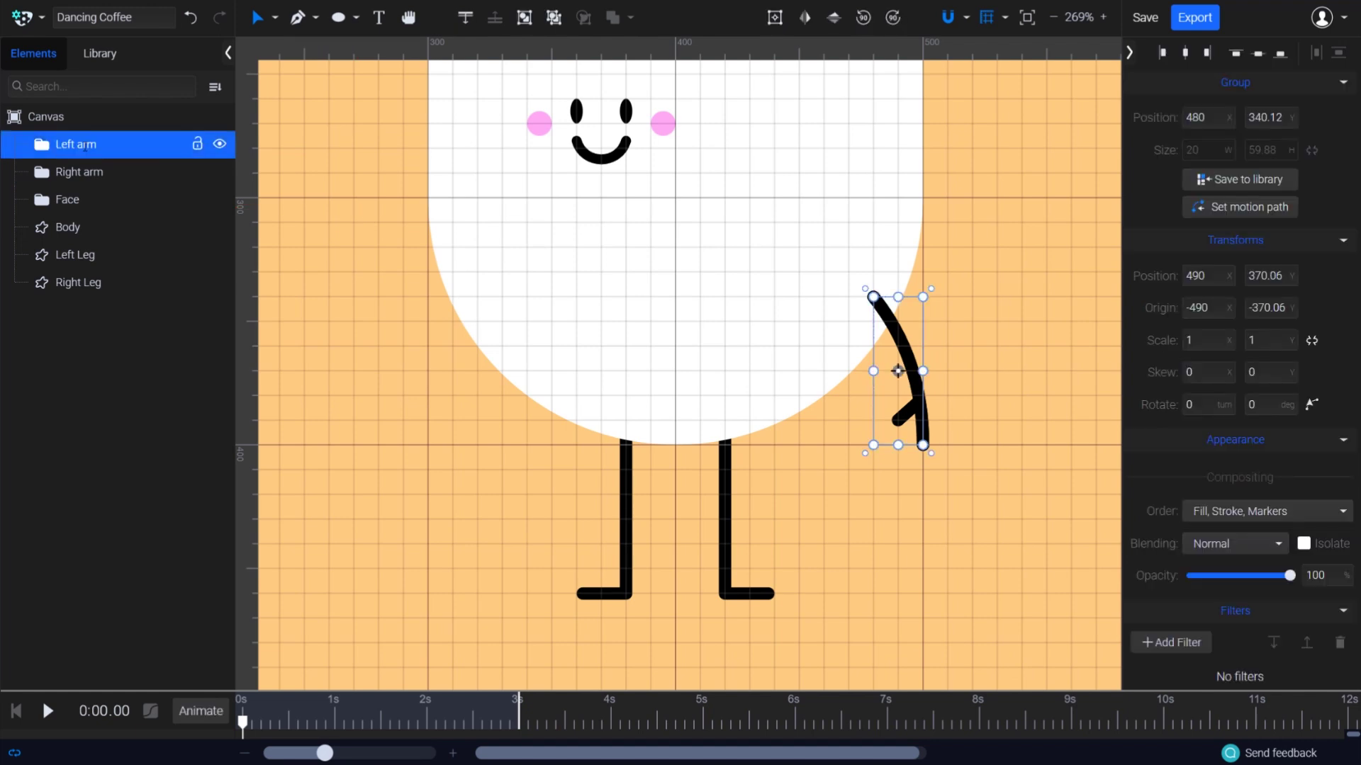
Flip Left arm horizontally, move it to the body's left, and layer it below Right Leg
left_click(805, 21)
left_click_drag(895, 397, 434, 402)
scroll(453, 334, "up", 5)
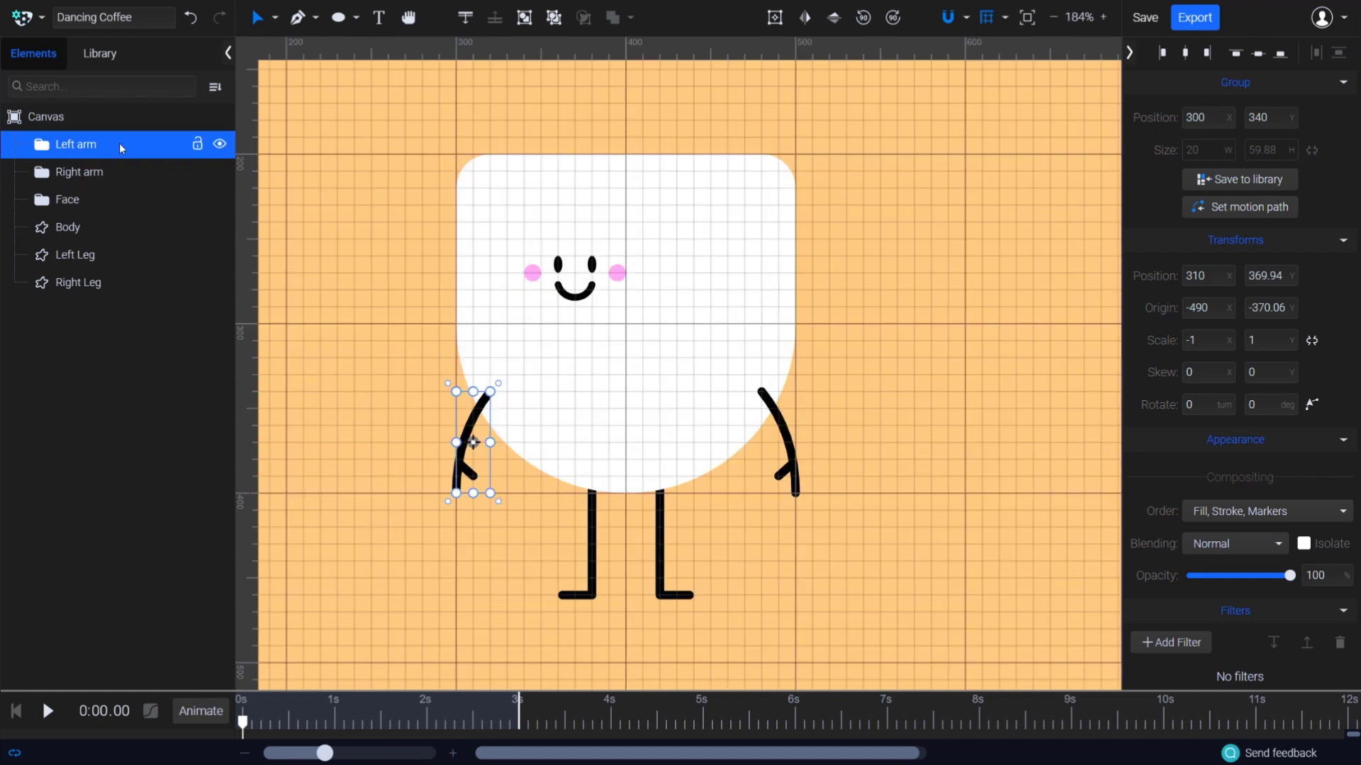
left_click_drag(119, 143, 18, 210)
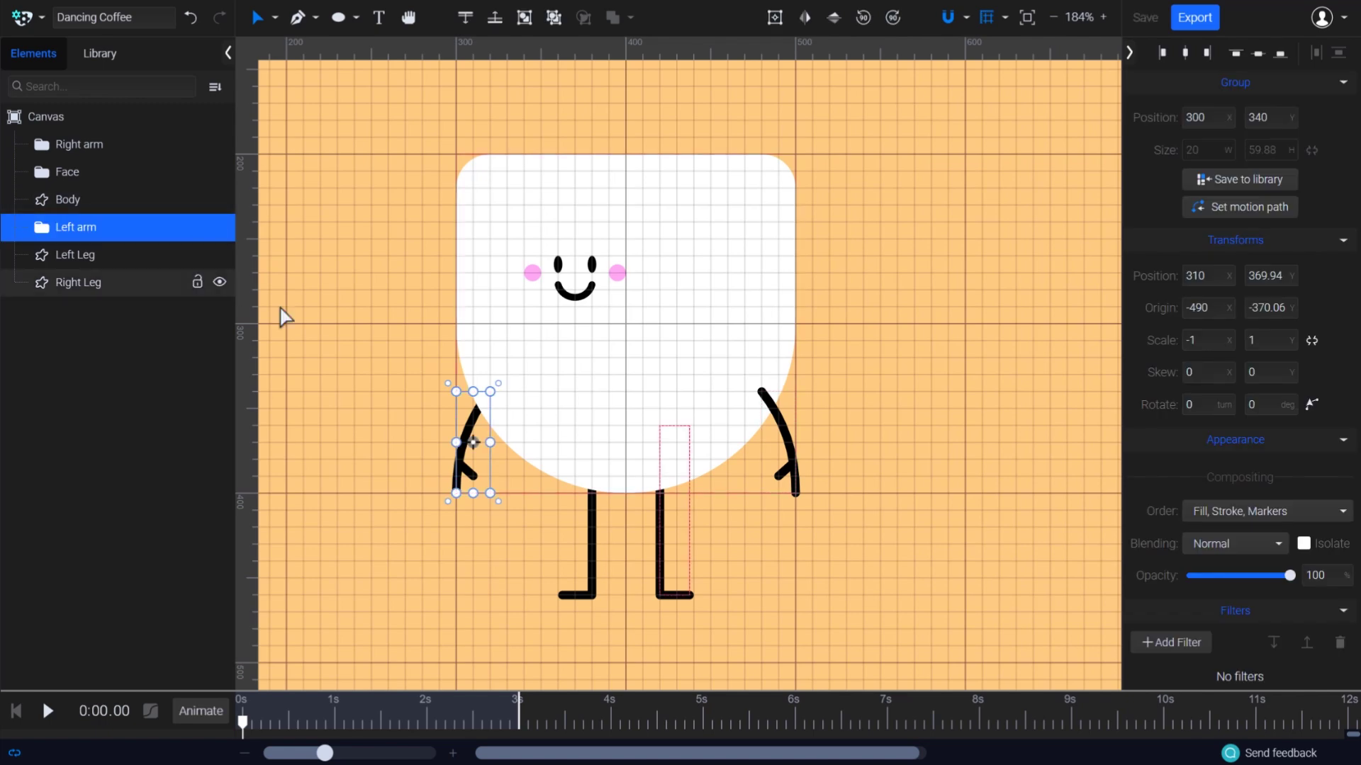
left_click(362, 414)
key("space")
left_click_drag(535, 576, 560, 501)
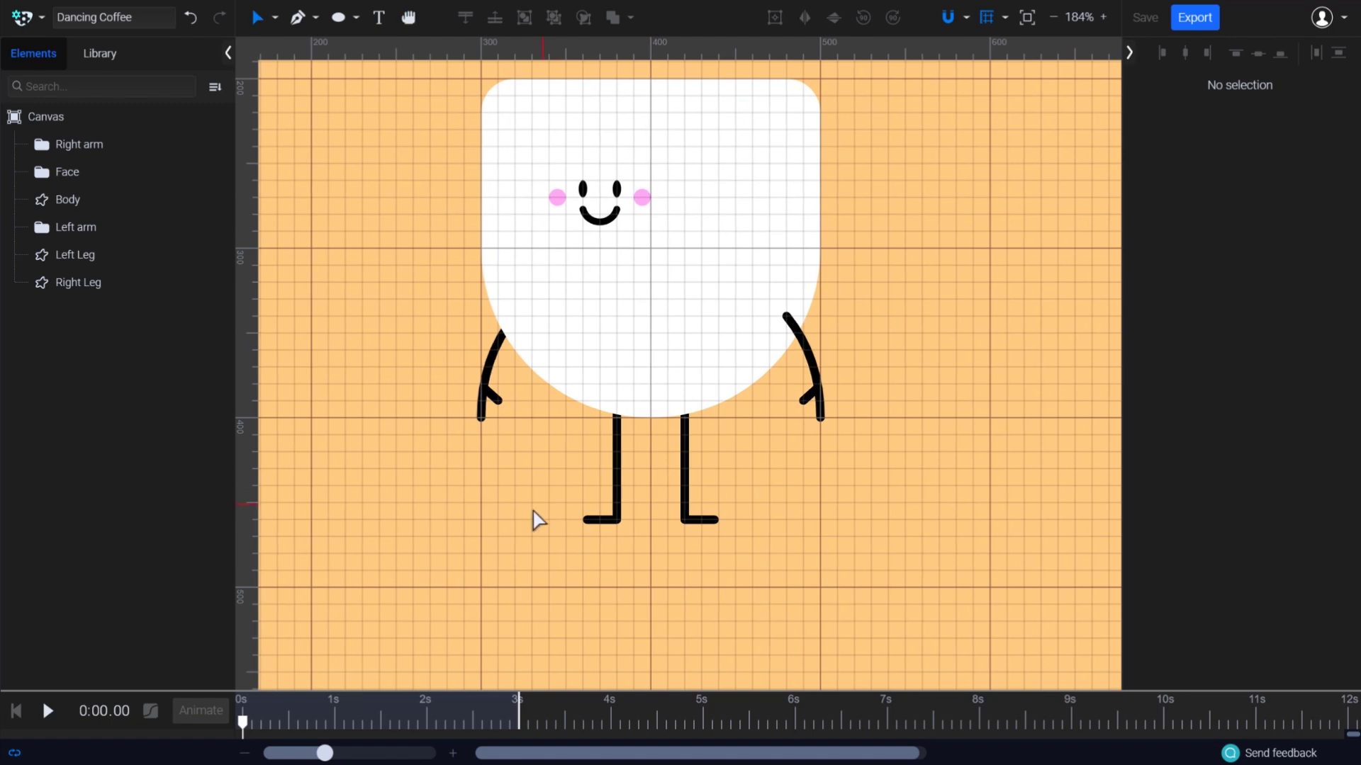
Draw a flat 200 × 30 ellipse below the feet
left_click(338, 17)
left_click_drag(480, 531, 820, 583)
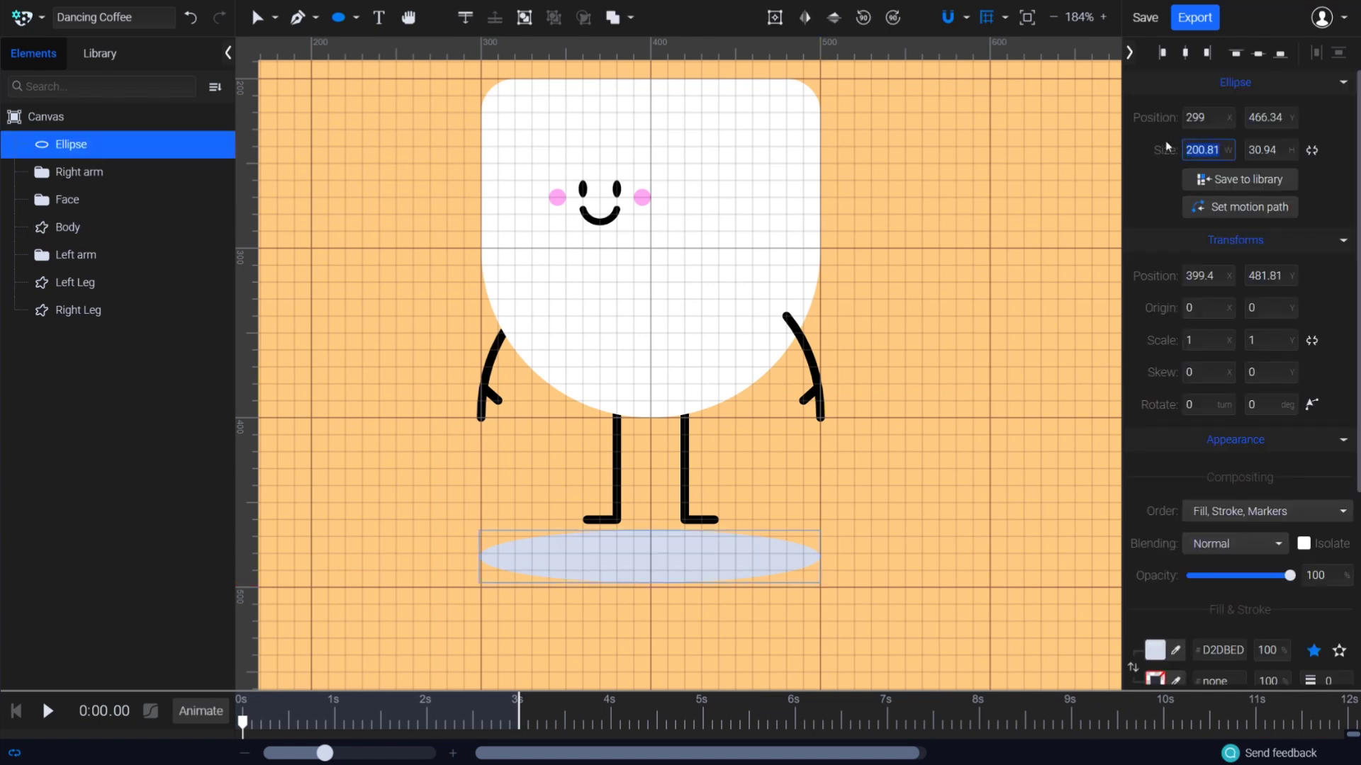
key("BackSpace")
key("BackSpace")
key("BackSpace")
key("Return")
type("30")
key("Return")
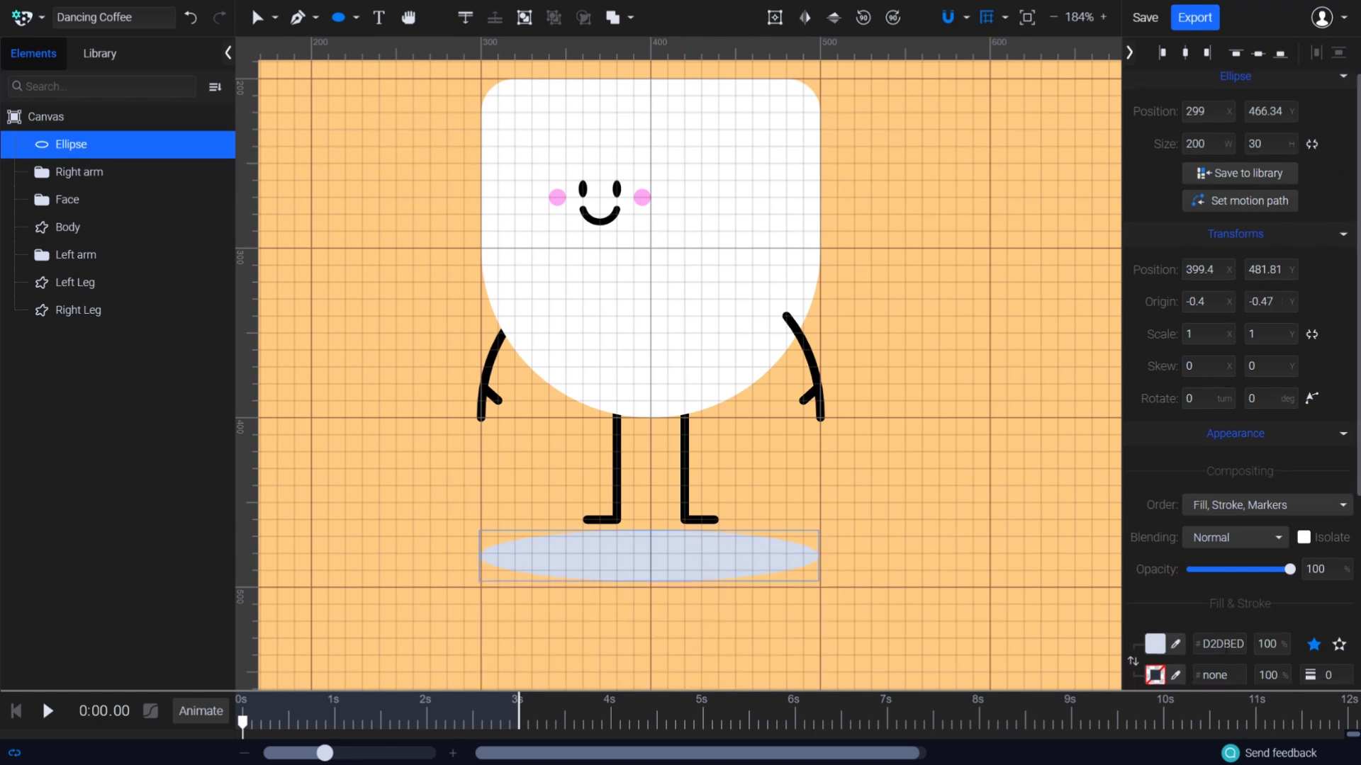
Fill the ellipse tan-brown D29672 and move it up under the feet
scroll(1247, 425, "down", 4)
key("ctrl+v")
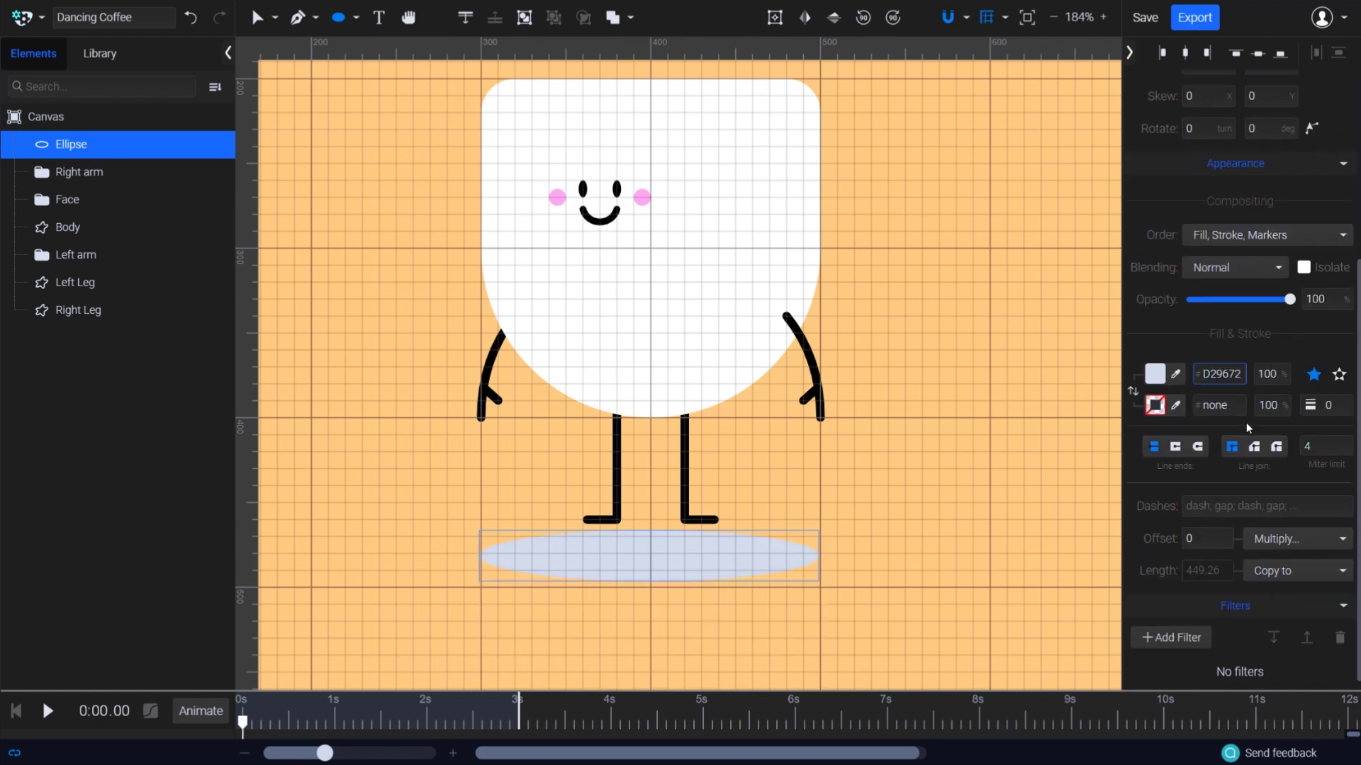
key("Return")
key("v")
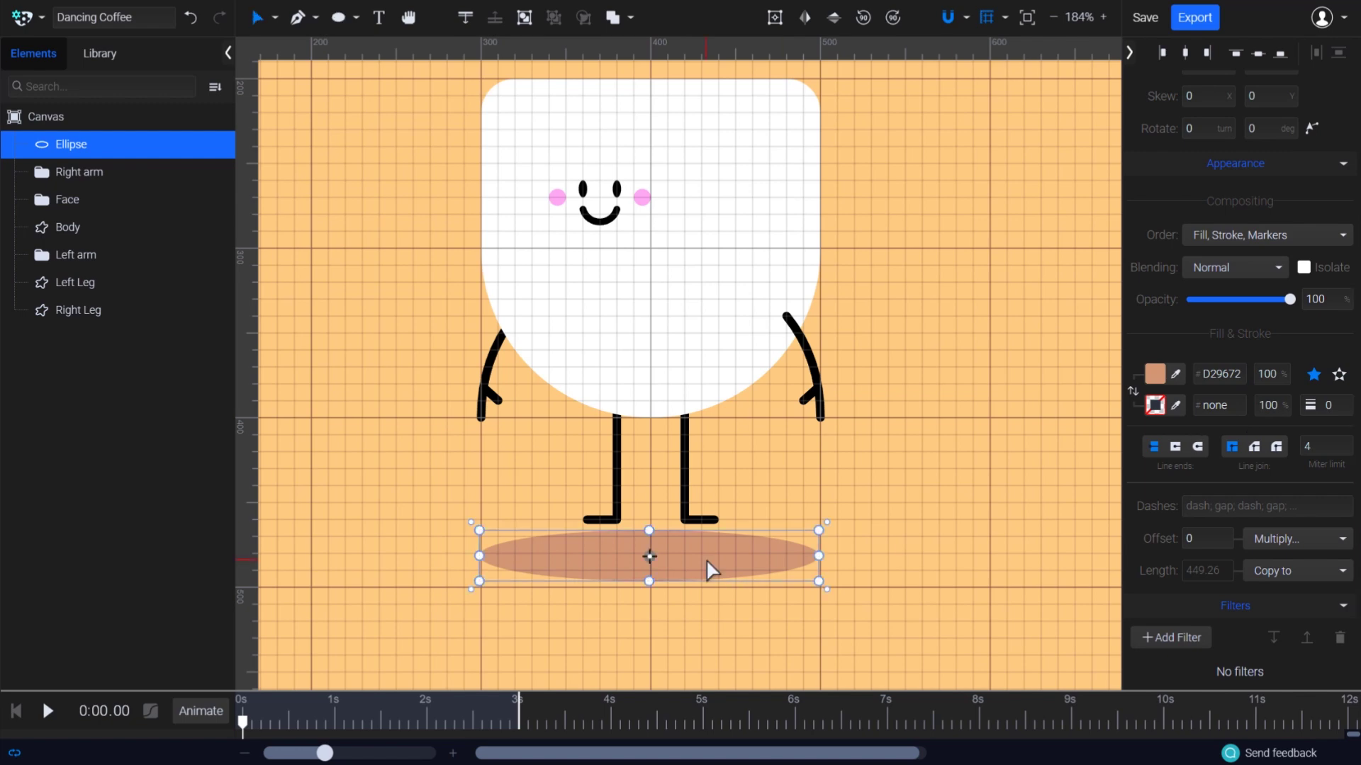
left_click_drag(709, 567, 679, 533)
Move the ellipse to the bottom of the Elements list and rename it Shadow
scroll(680, 540, "up", 4)
scroll(652, 530, "down", 1)
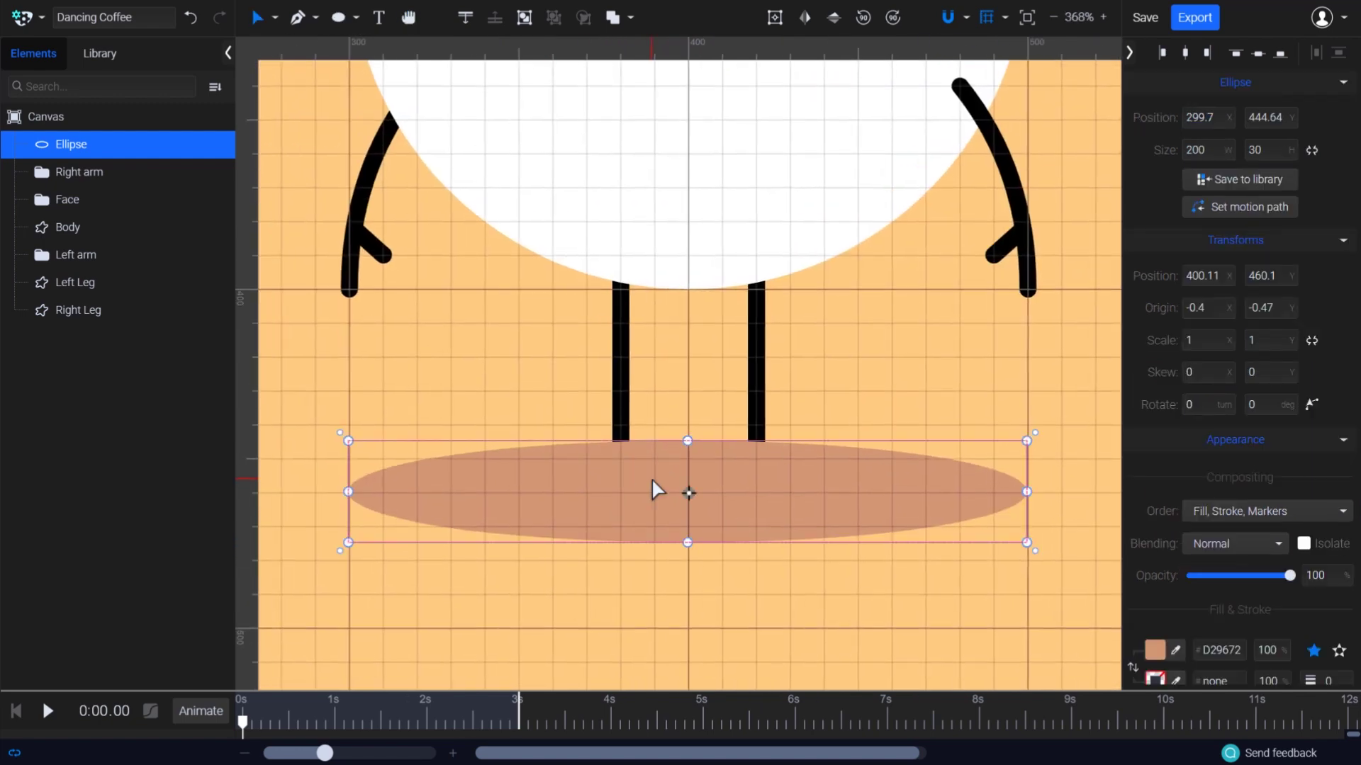
left_click_drag(49, 144, 19, 316)
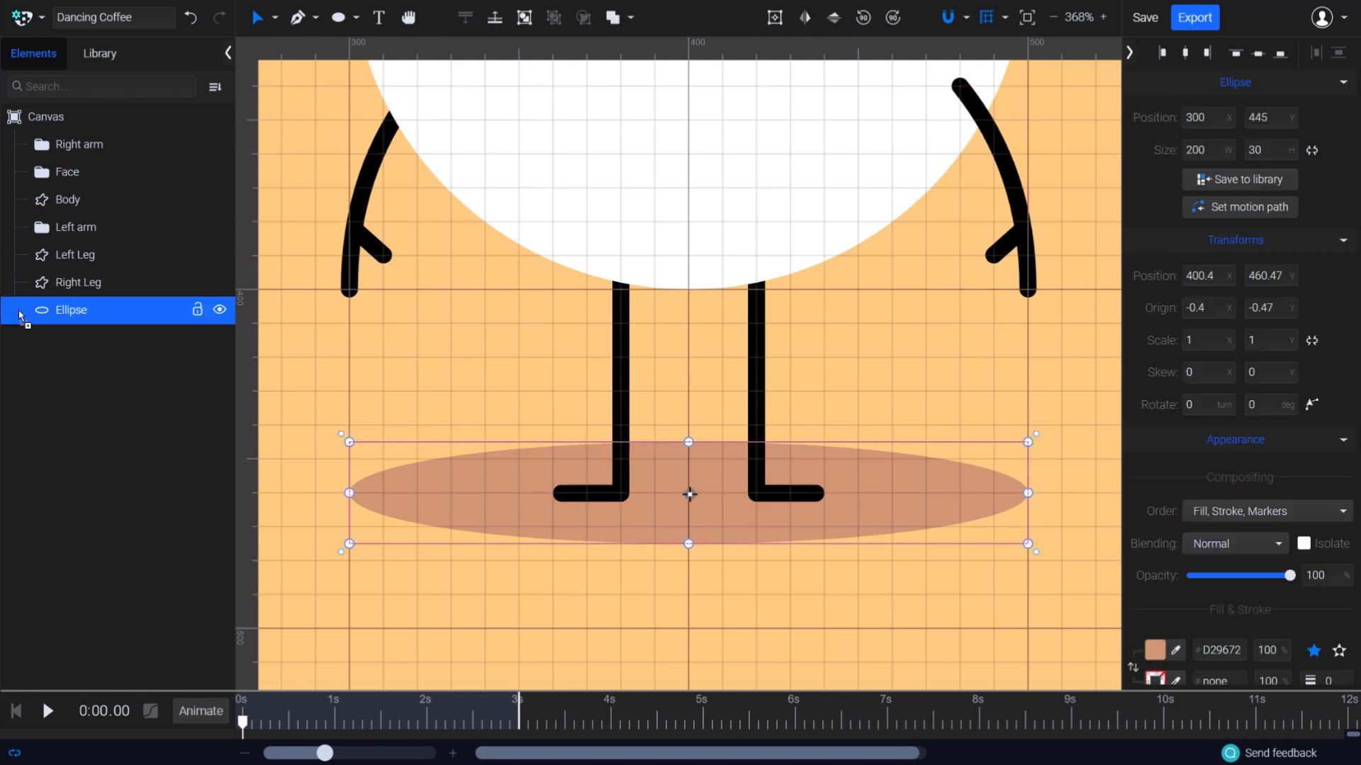
double_click(62, 311)
type("Shadow")
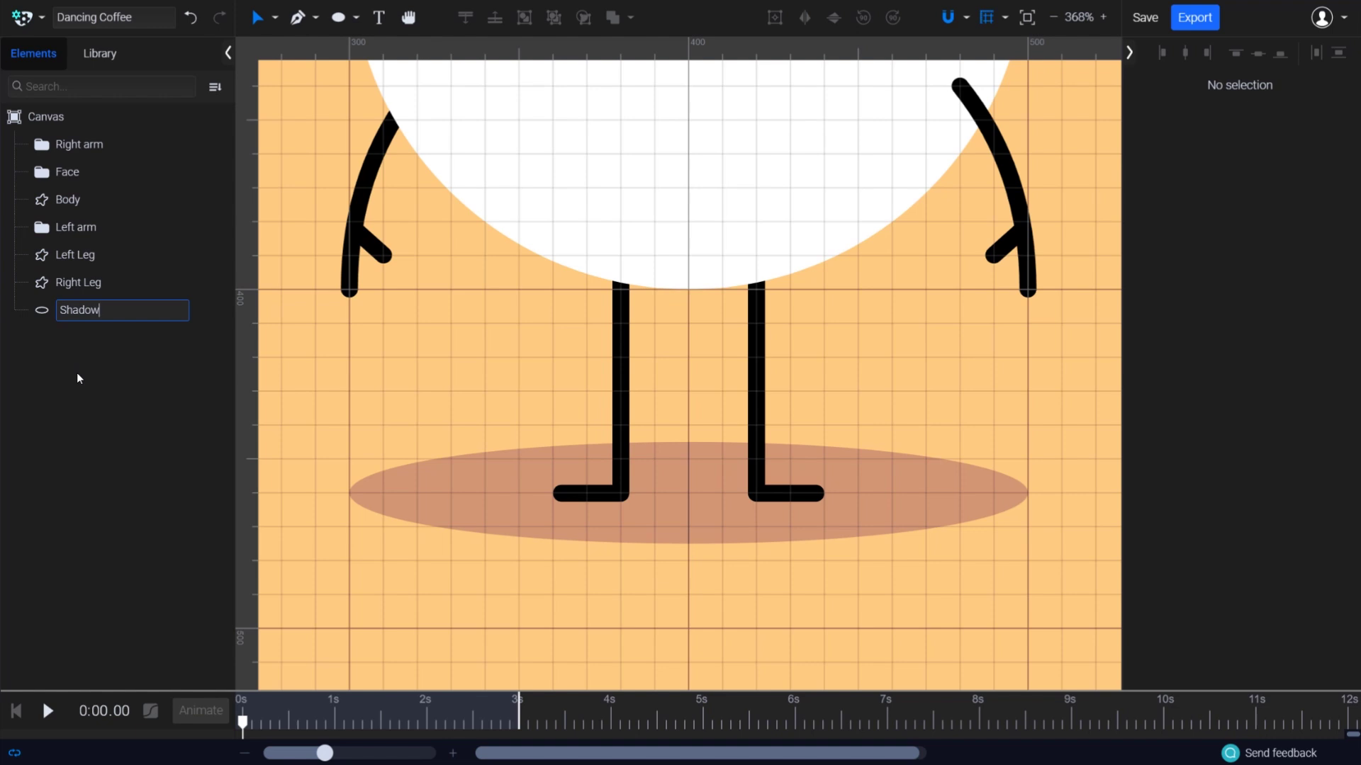
key("Return")
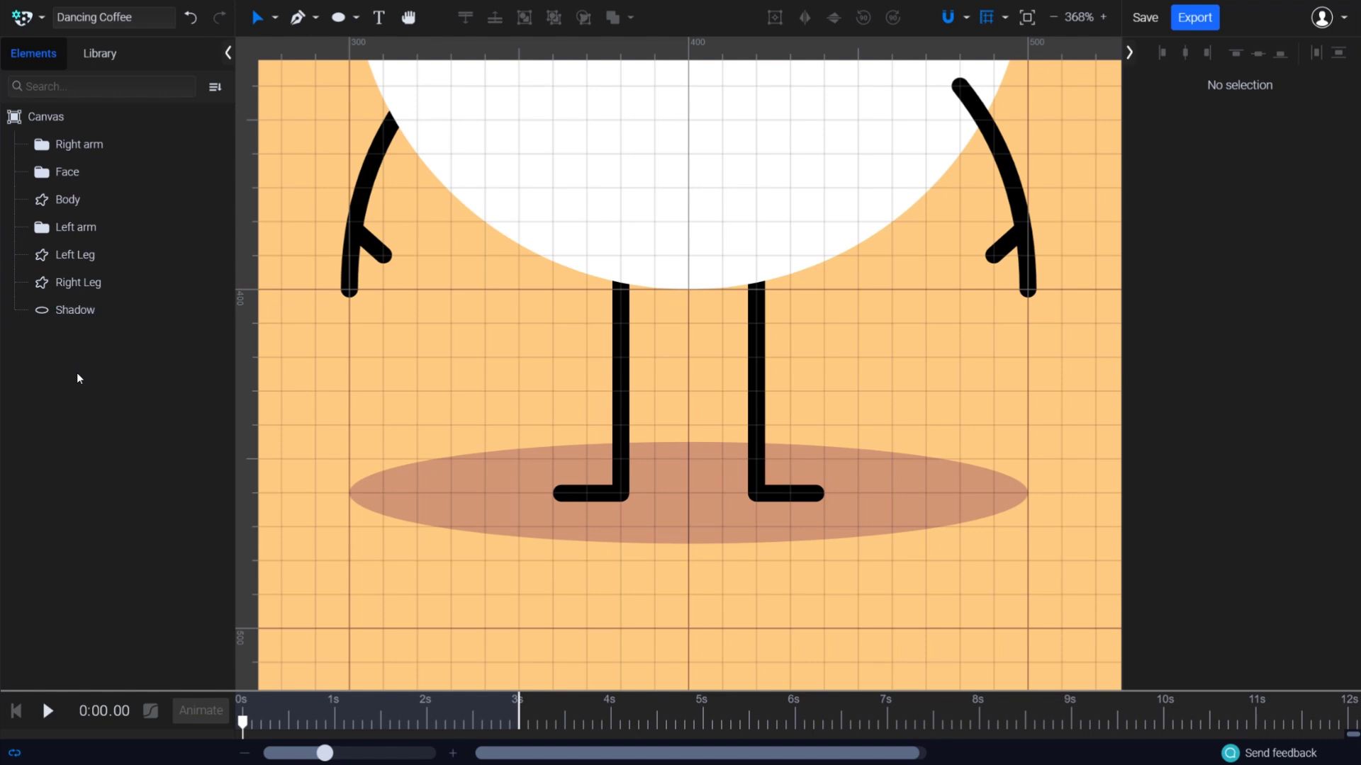
Scale the Shadow ellipse to 0.9, making it 180 × 27
scroll(534, 385, "down", 5)
left_click_drag(580, 282, 643, 395)
key("v")
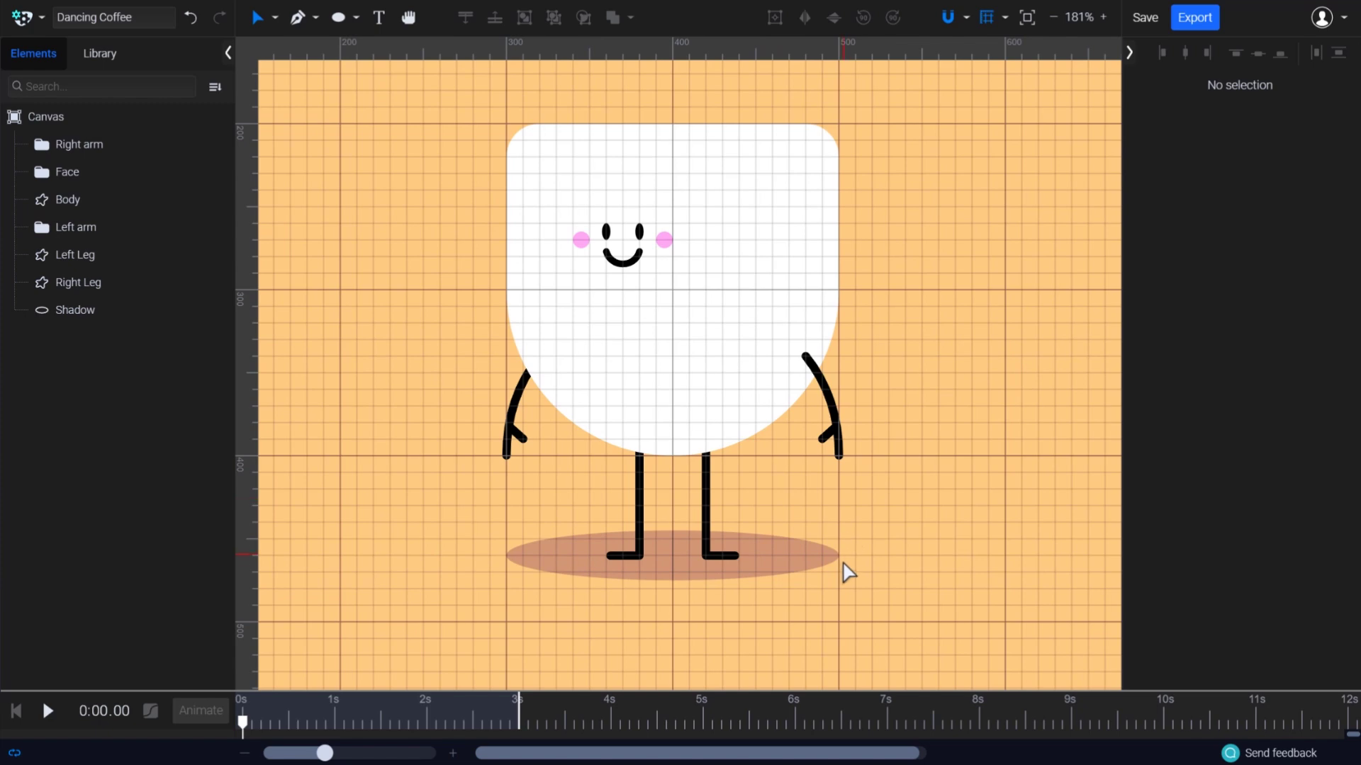
left_click(787, 565)
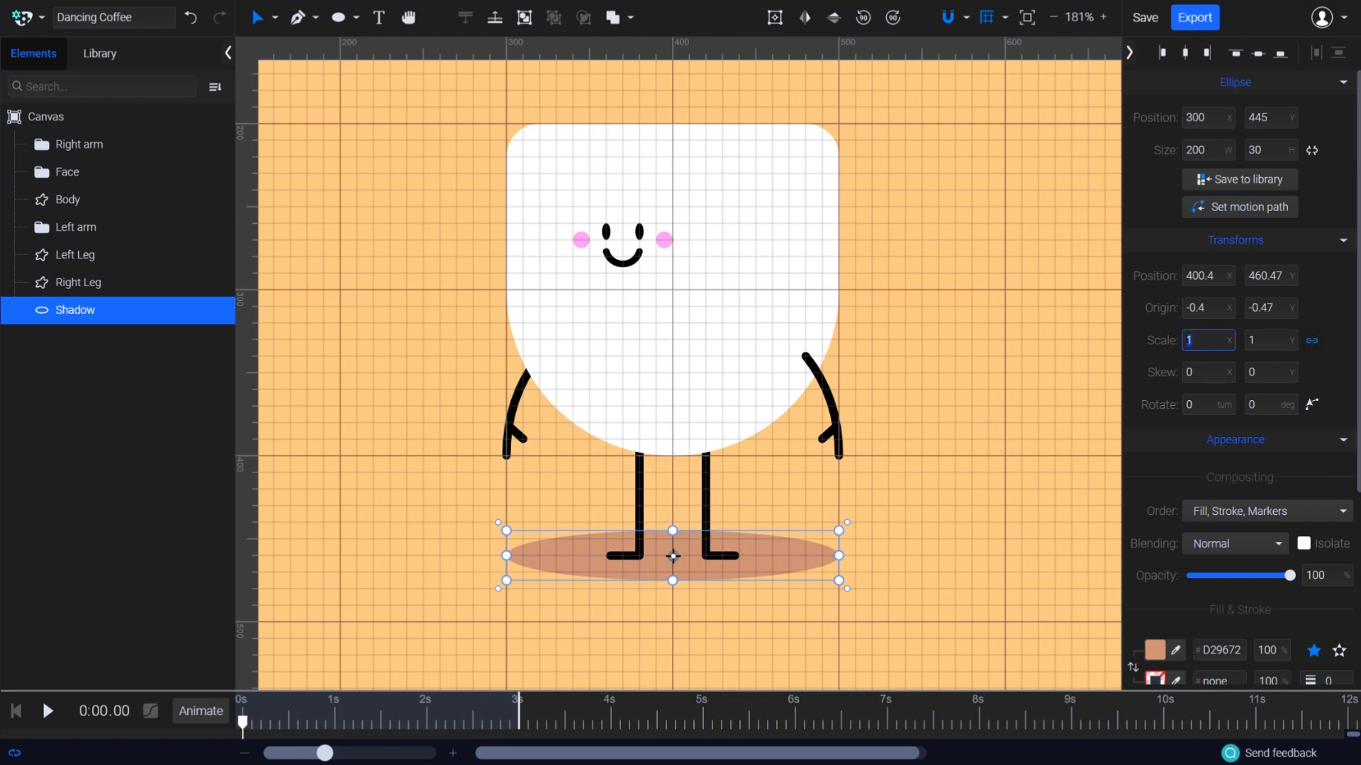
type("0.9")
key("Return")
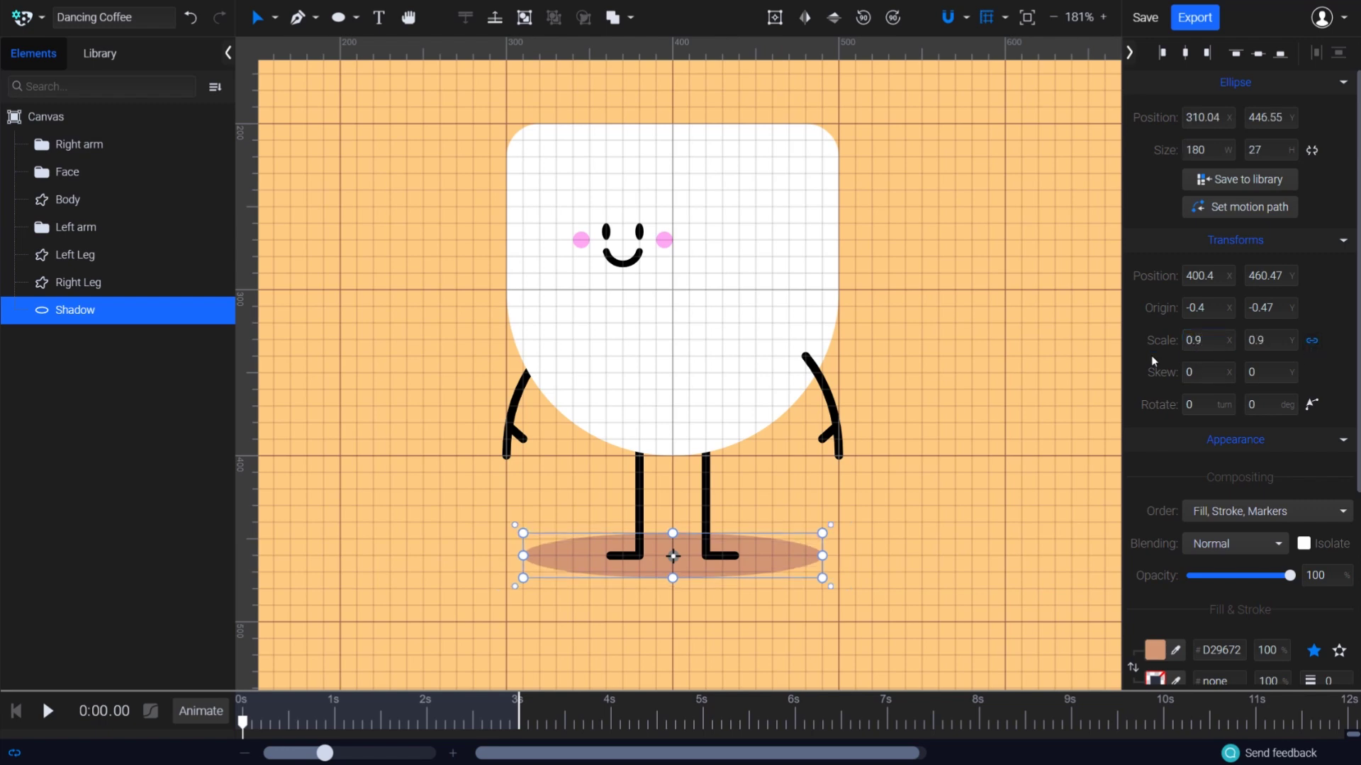
Draw an 80 × 80 circle to the right of the cup body
left_click(939, 533)
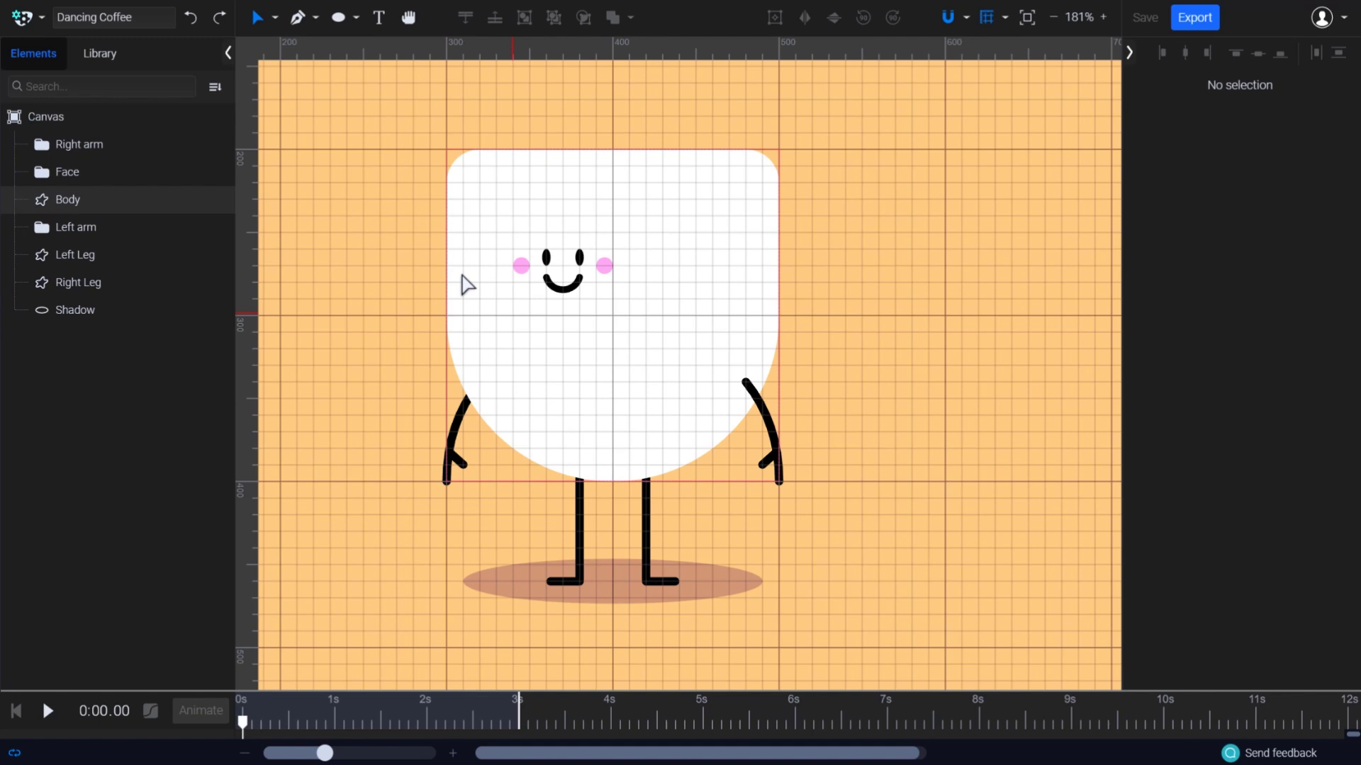
left_click(340, 17)
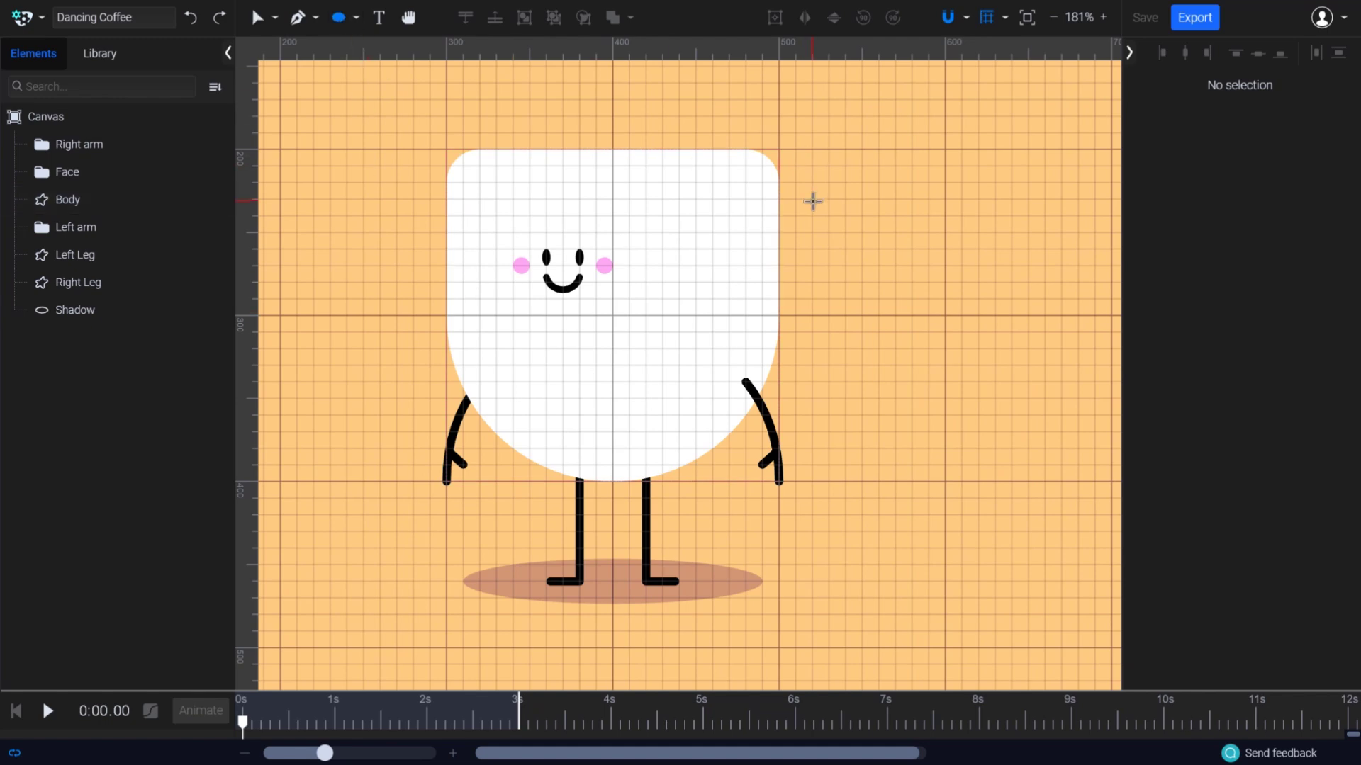
left_click_drag(813, 202, 945, 333)
left_click(1182, 151)
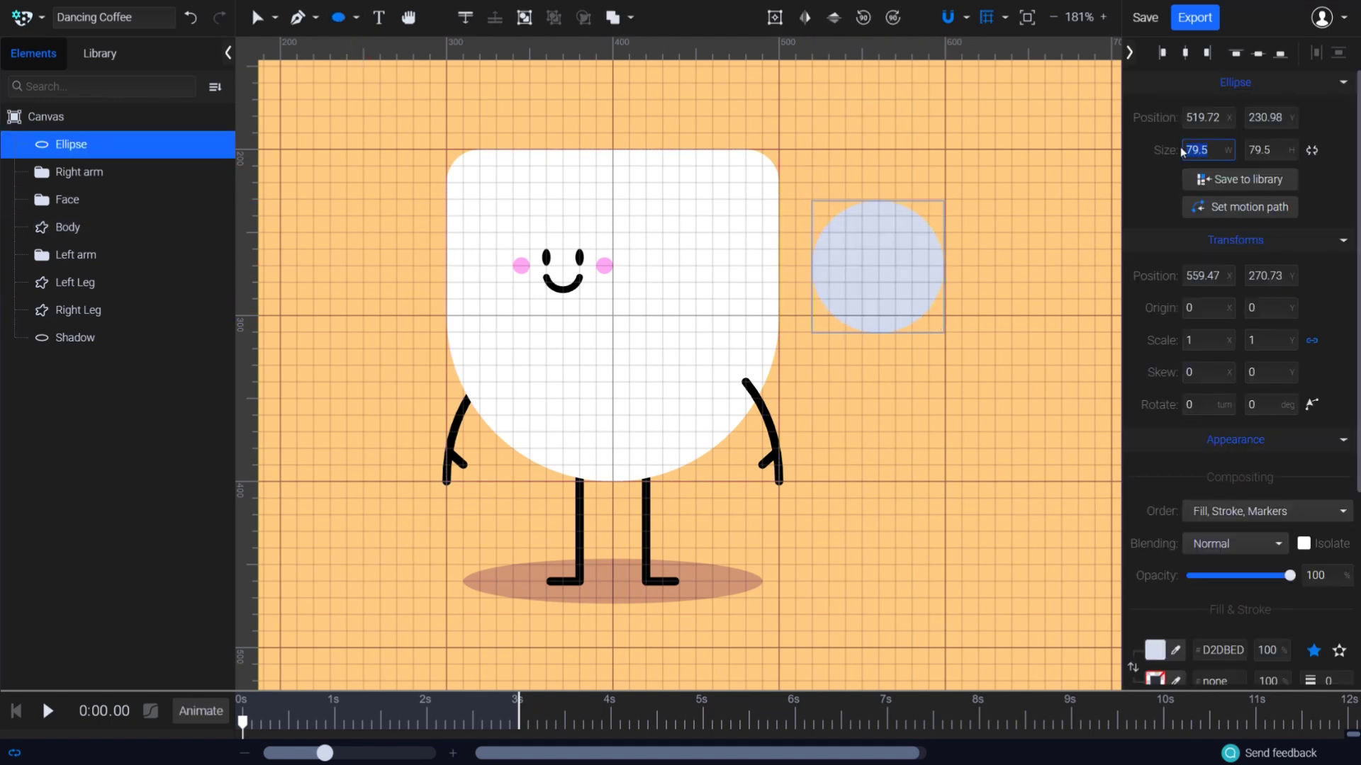
left_click(1247, 151)
type("8")
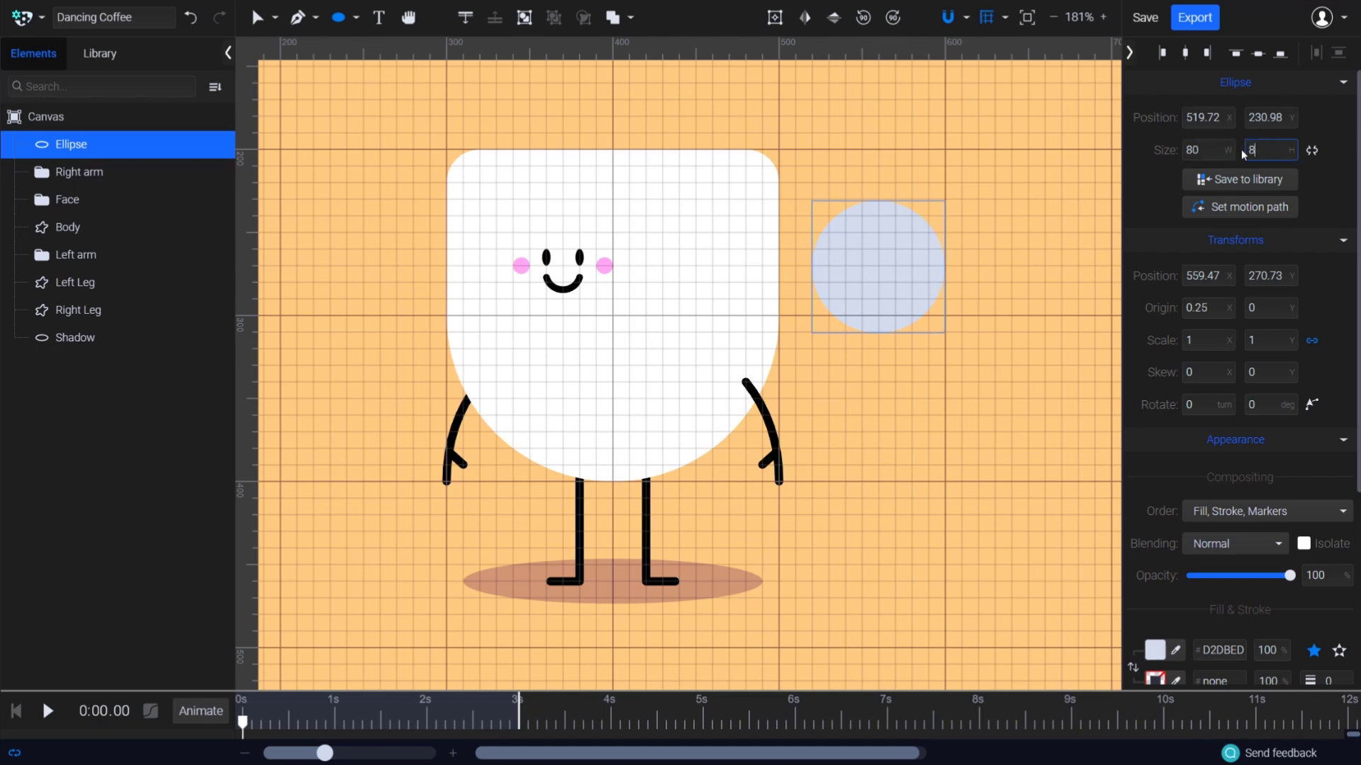
type("0")
key("Return")
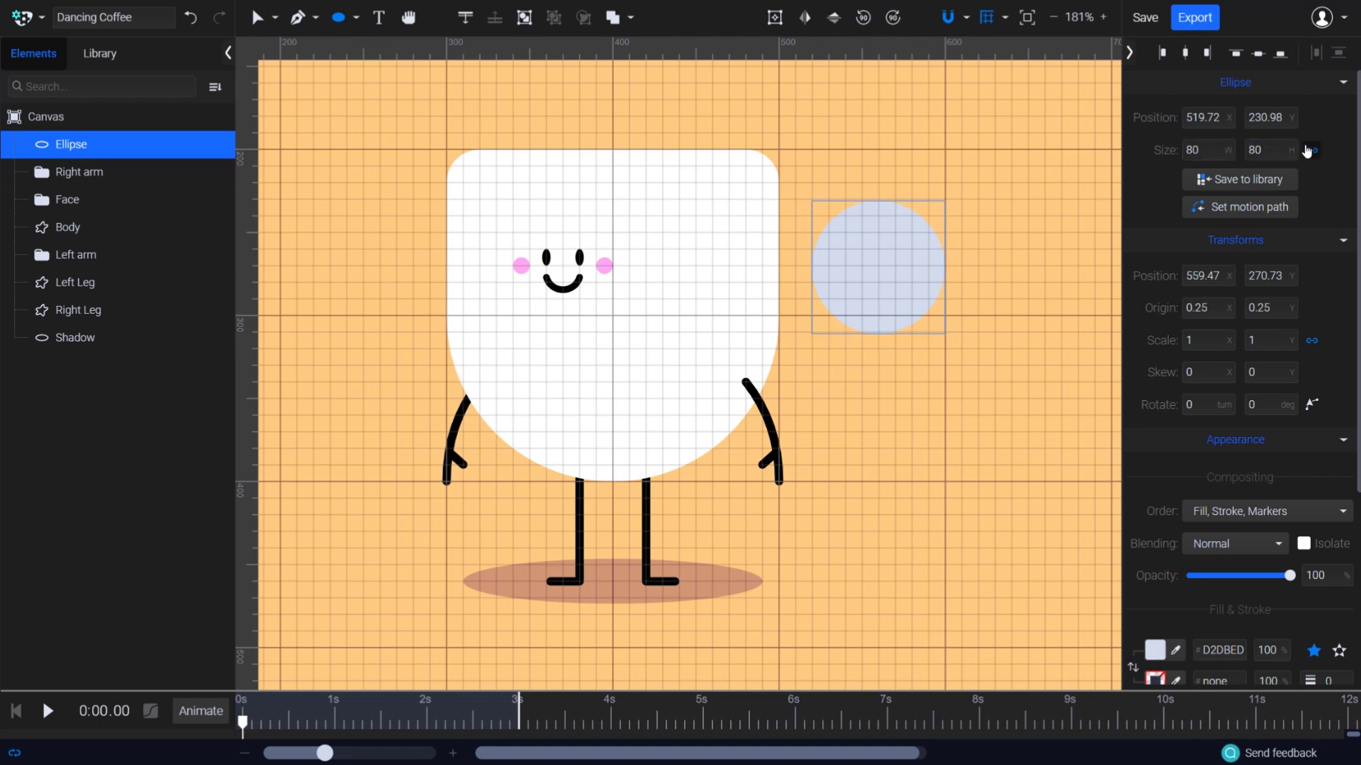
Remove the circle's fill and give it a solid white outline 26 thick
scroll(1162, 383, "down", 4)
left_click(1155, 376)
left_click(992, 271)
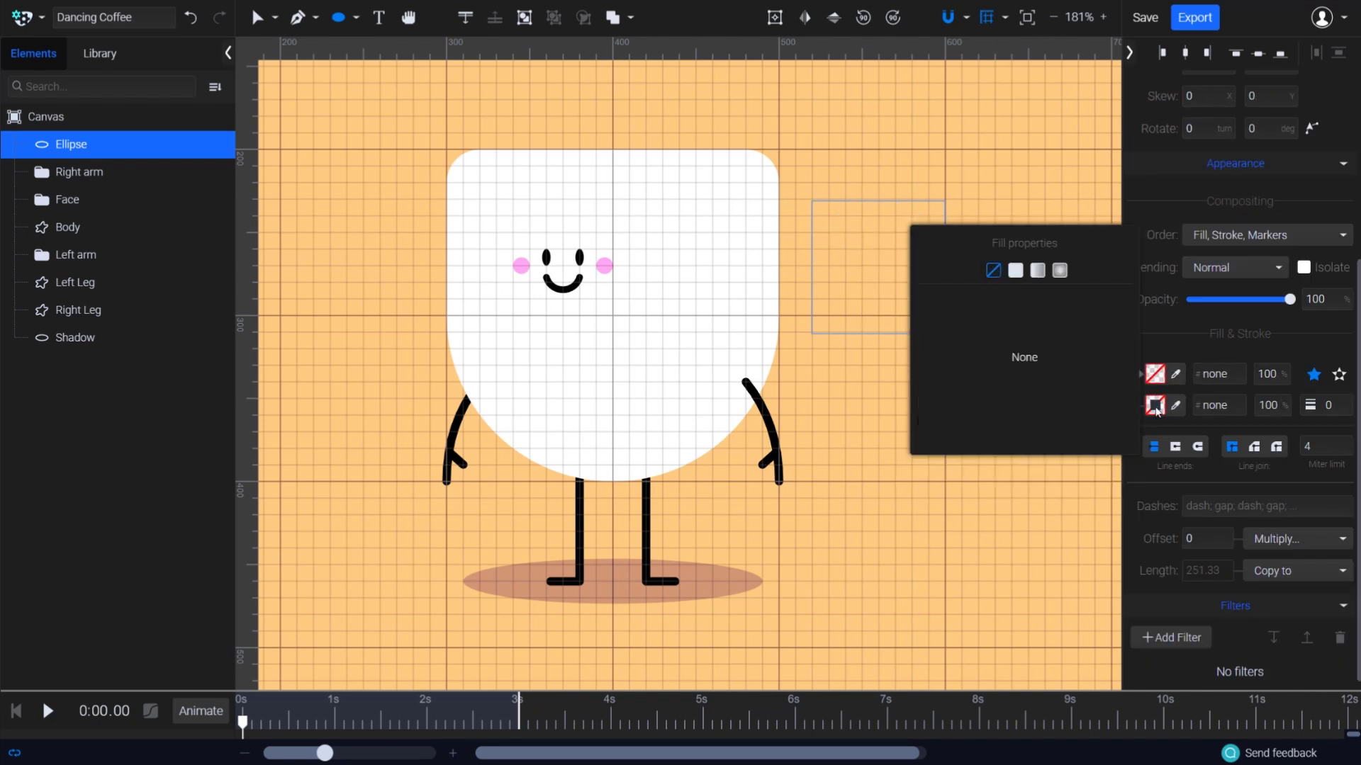
left_click(1155, 404)
left_click(1015, 336)
left_click_drag(919, 490, 918, 356)
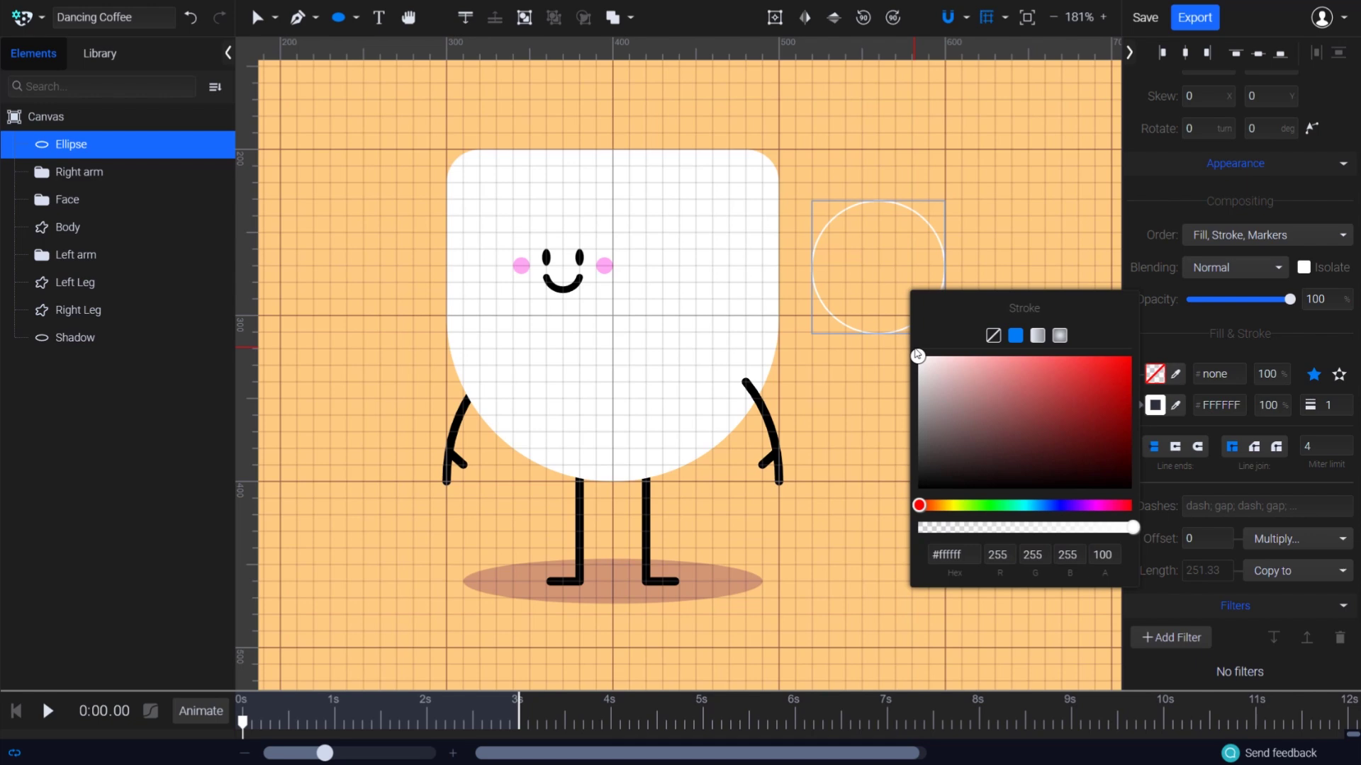
left_click(1325, 408)
type("26")
key("Return")
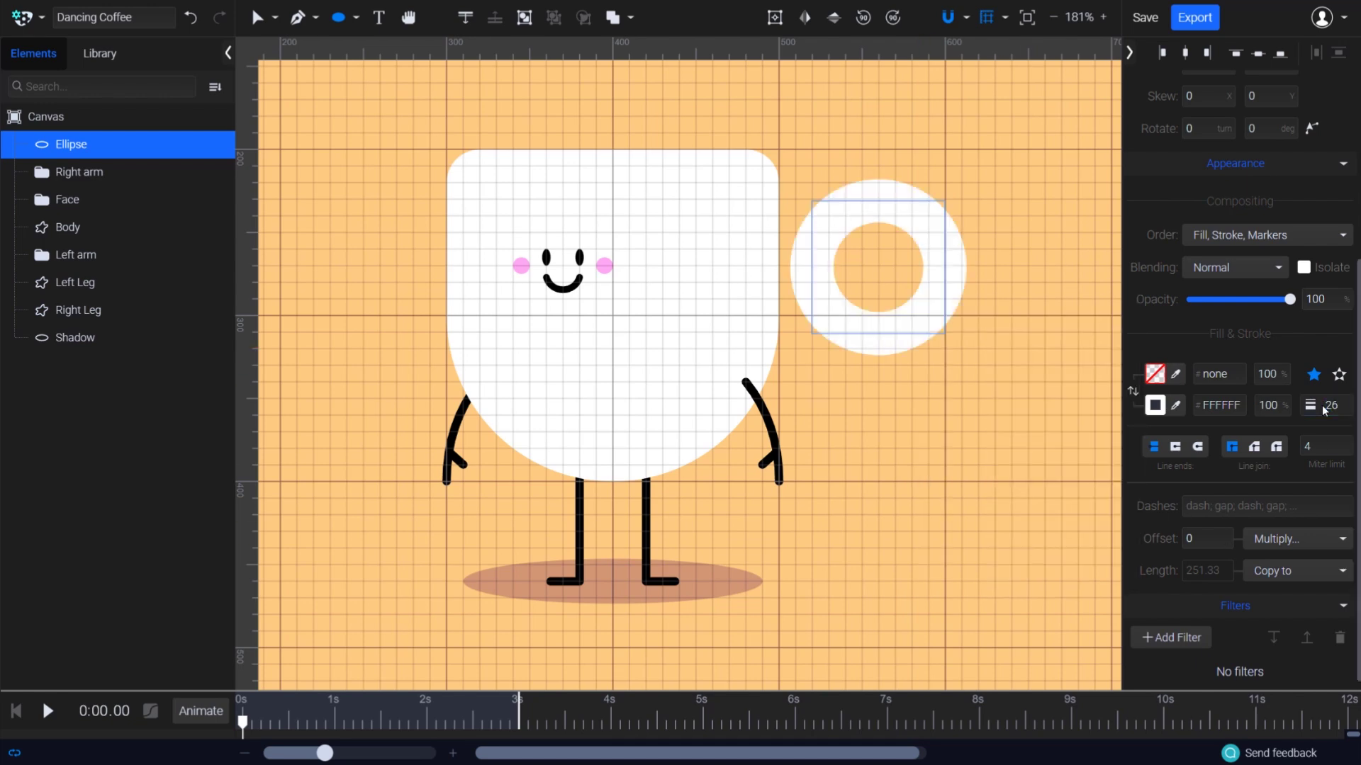
Move the white ring left so it rests against the cup's right side
key("v")
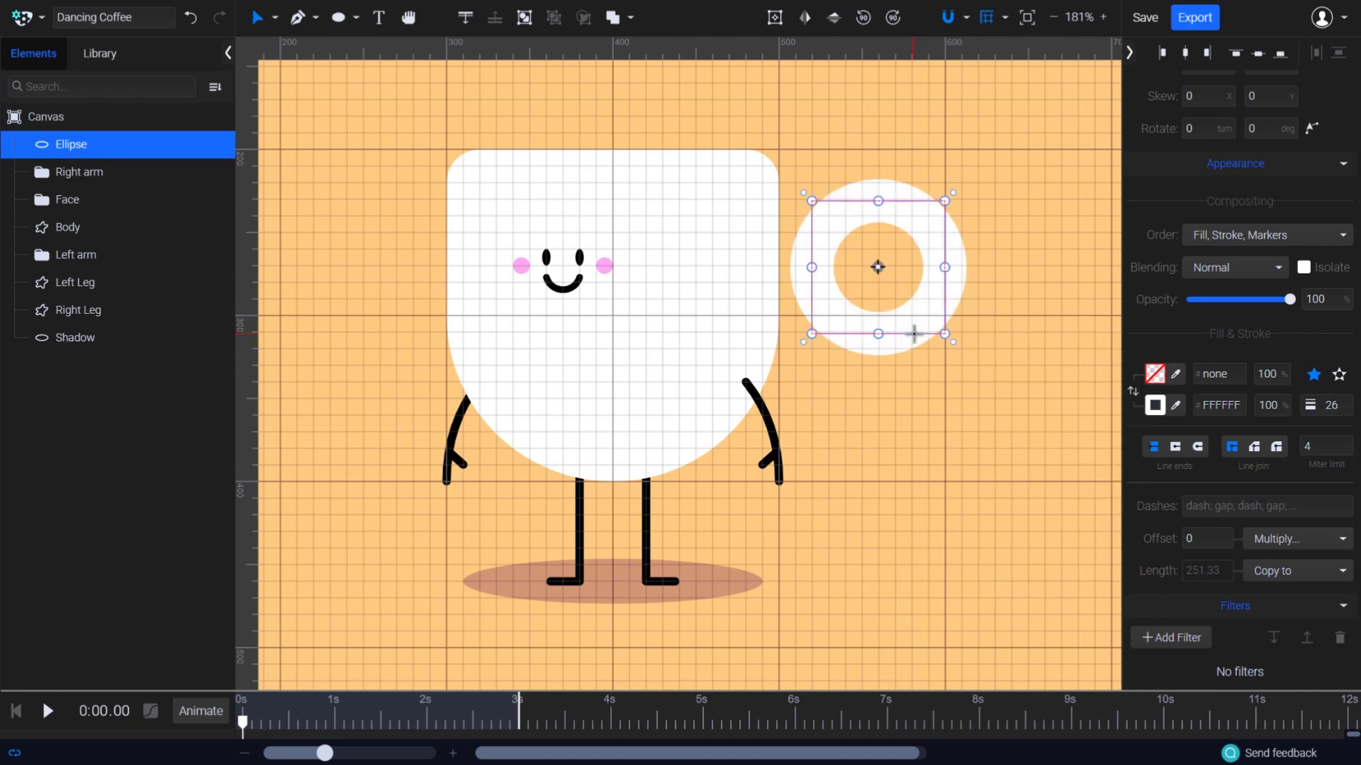
left_click_drag(911, 334, 861, 340)
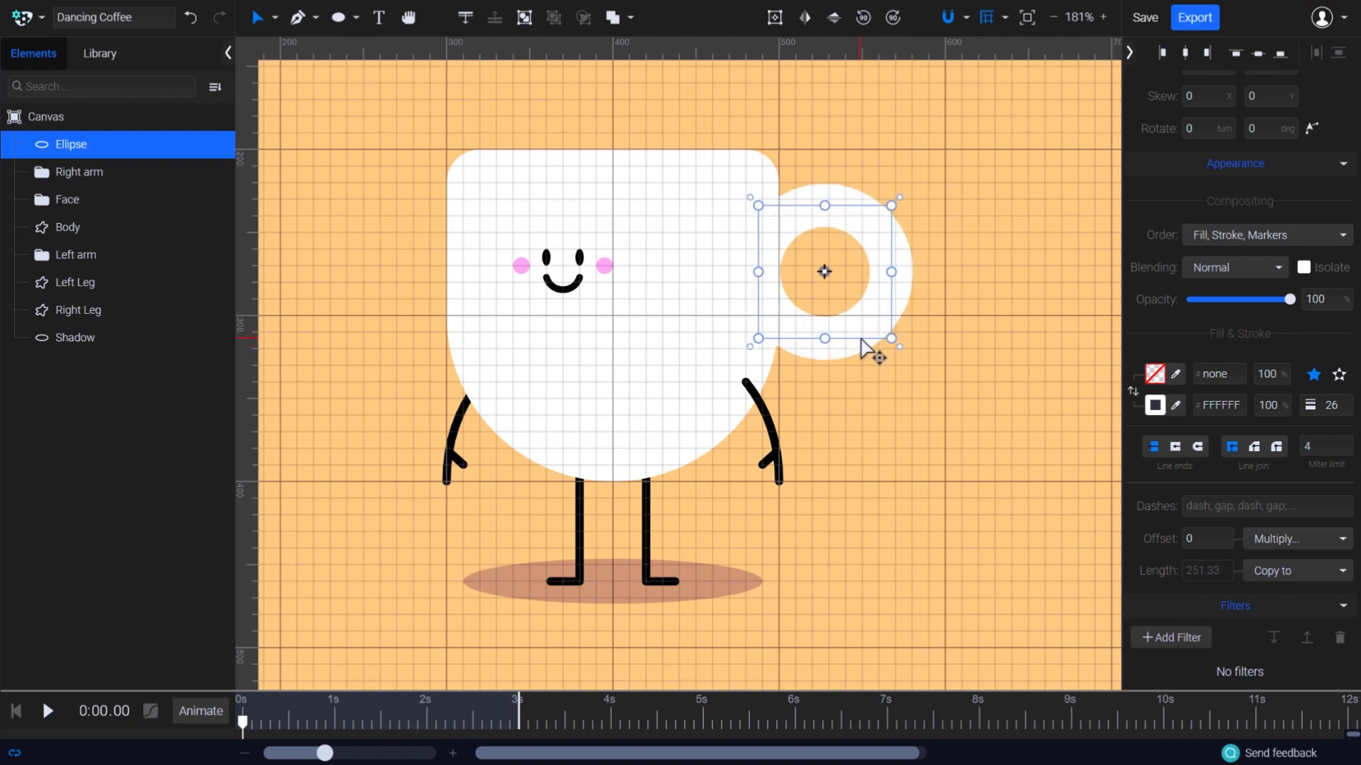
scroll(822, 339, "up", 6)
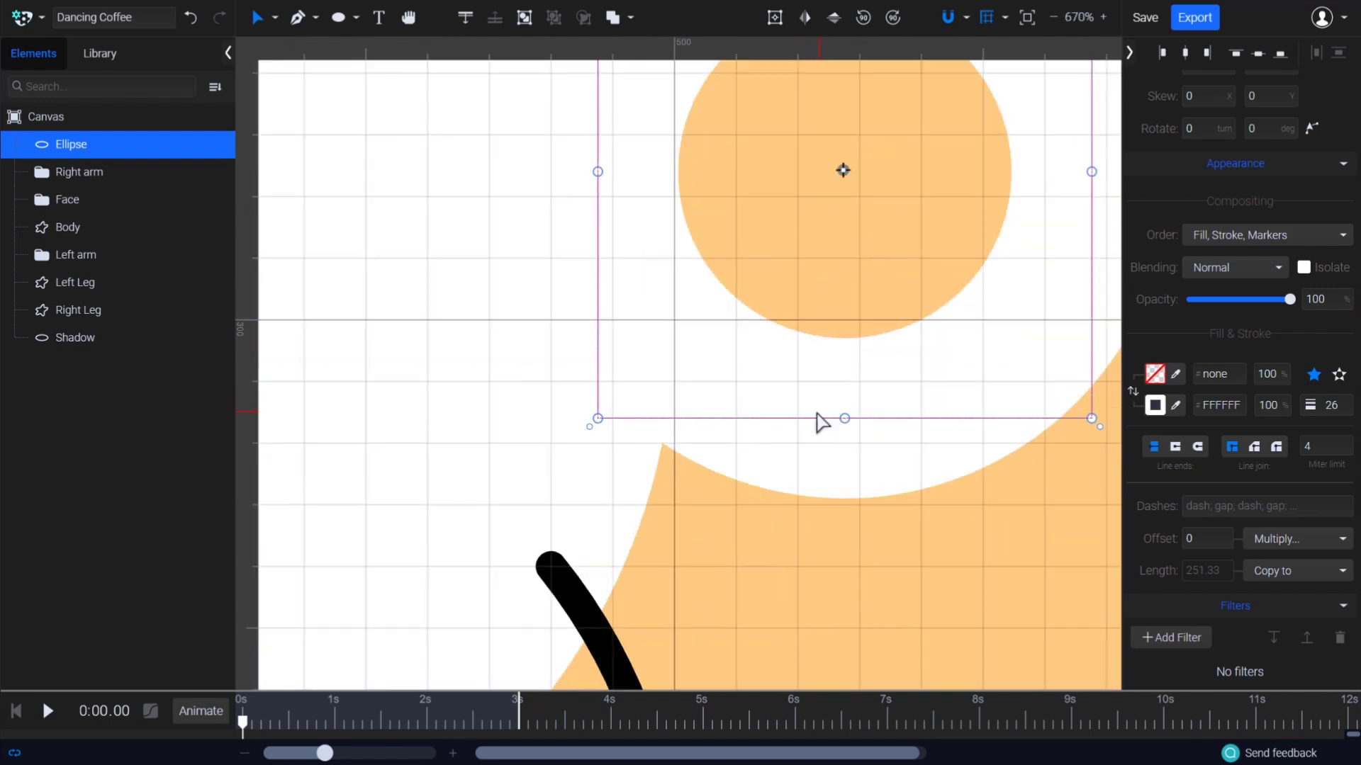
scroll(807, 421, "down", 6)
left_click(808, 424)
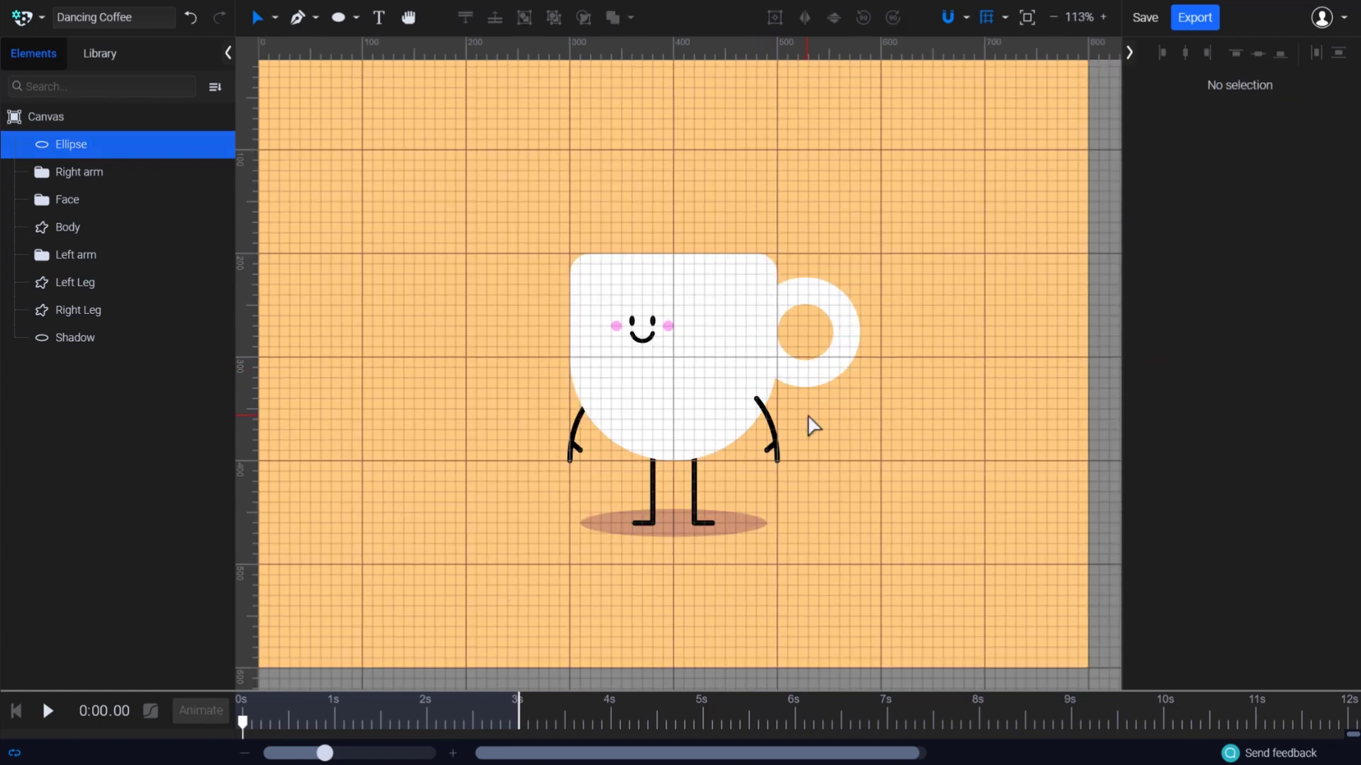
Drag the Ellipse layer below Body and recentre the character in view
scroll(815, 418, "up", 1)
scroll(914, 414, "left", 1)
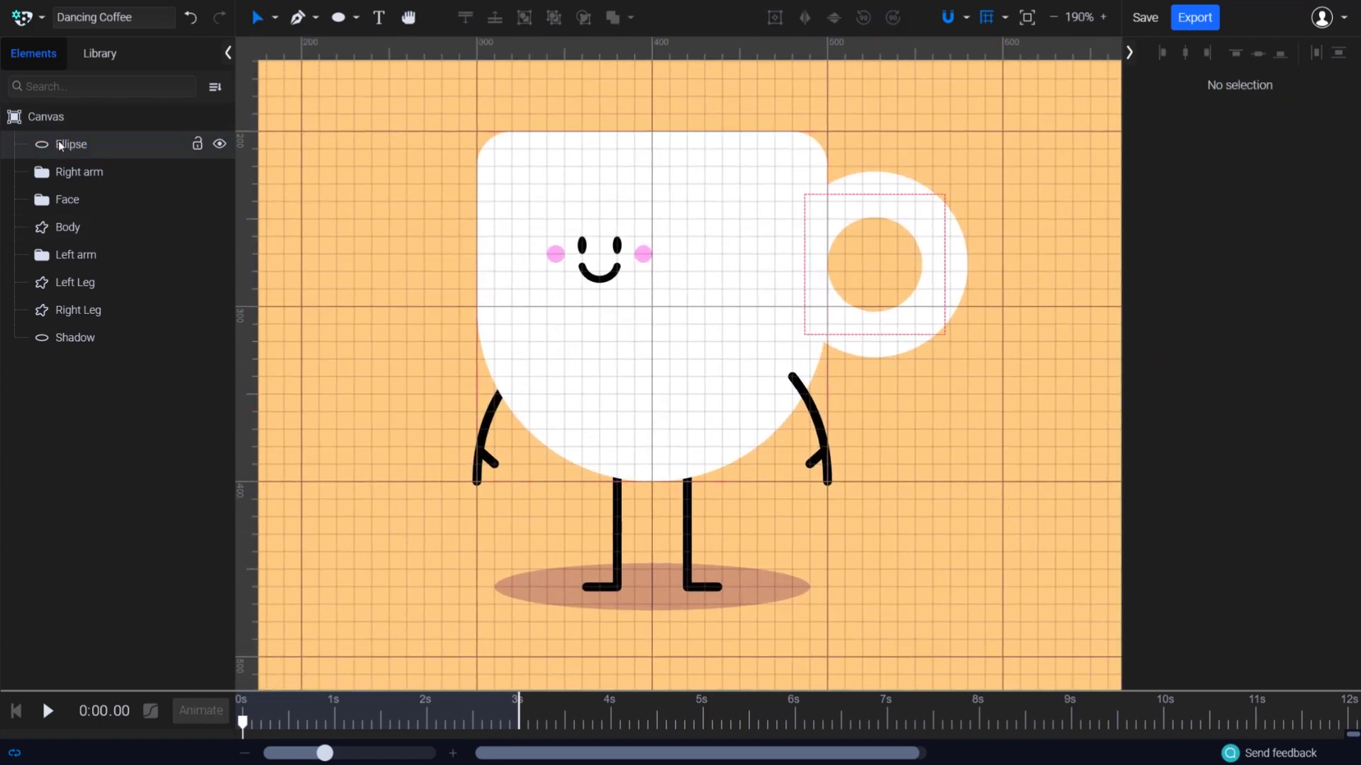
left_click_drag(60, 145, 58, 227)
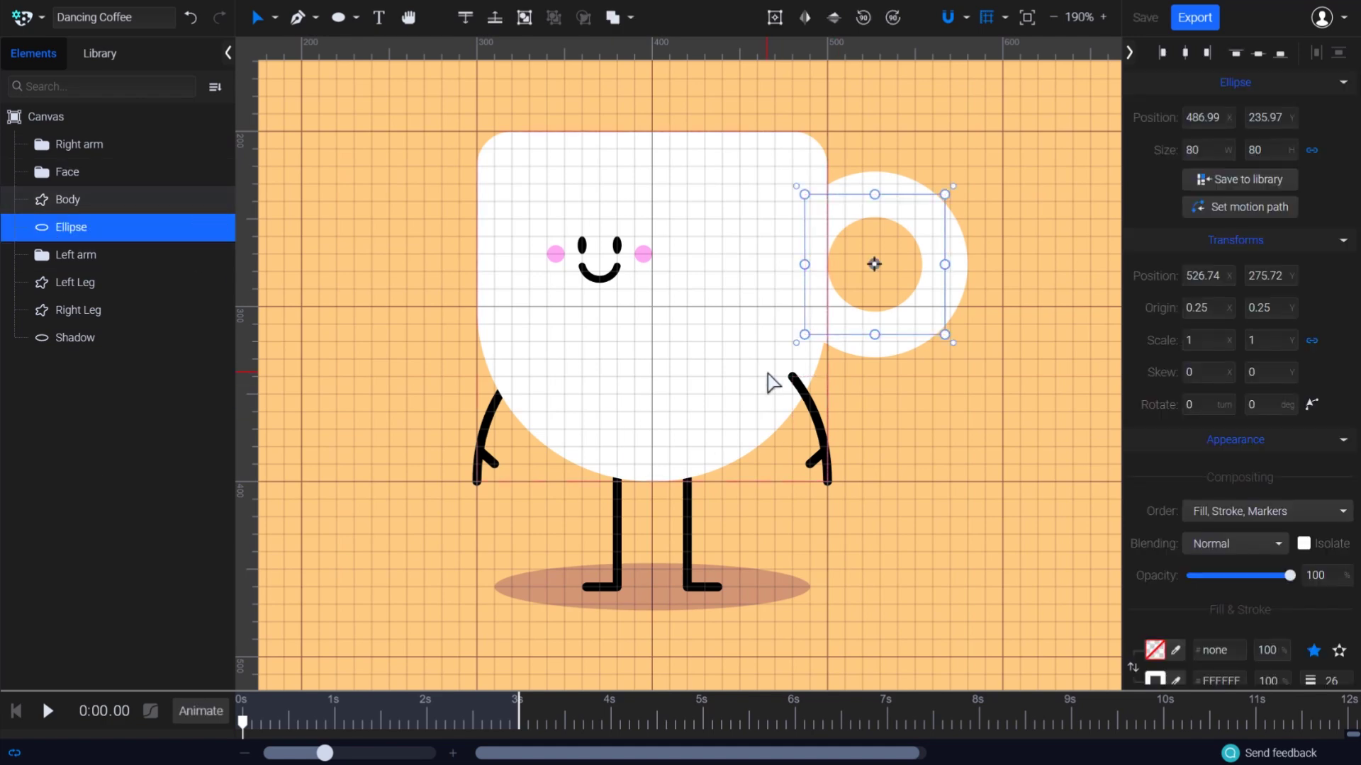
scroll(1063, 432, "down", 3)
key("h")
left_click_drag(1063, 431, 936, 432)
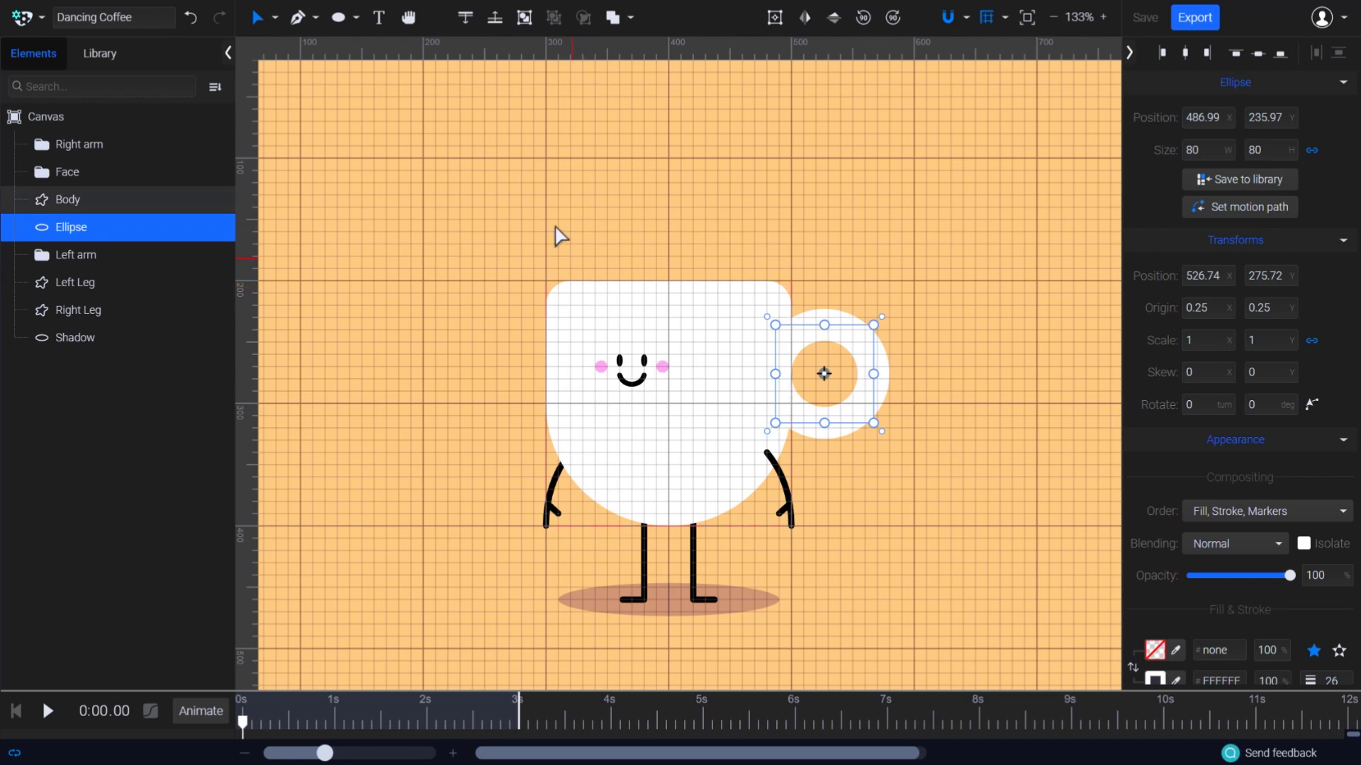
Draw a circle over the top of the cup
left_click(338, 17)
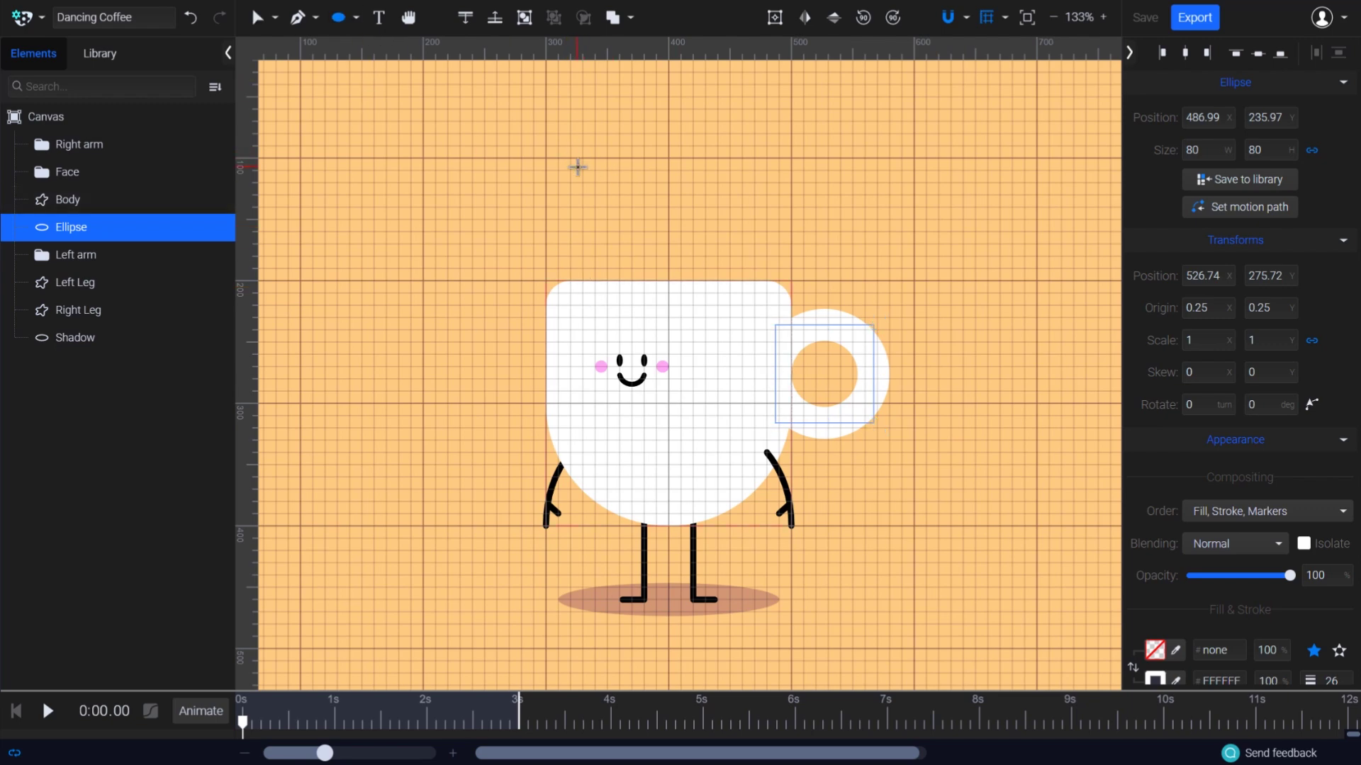
left_click_drag(581, 171, 712, 288)
key("v")
scroll(672, 340, "up", 10)
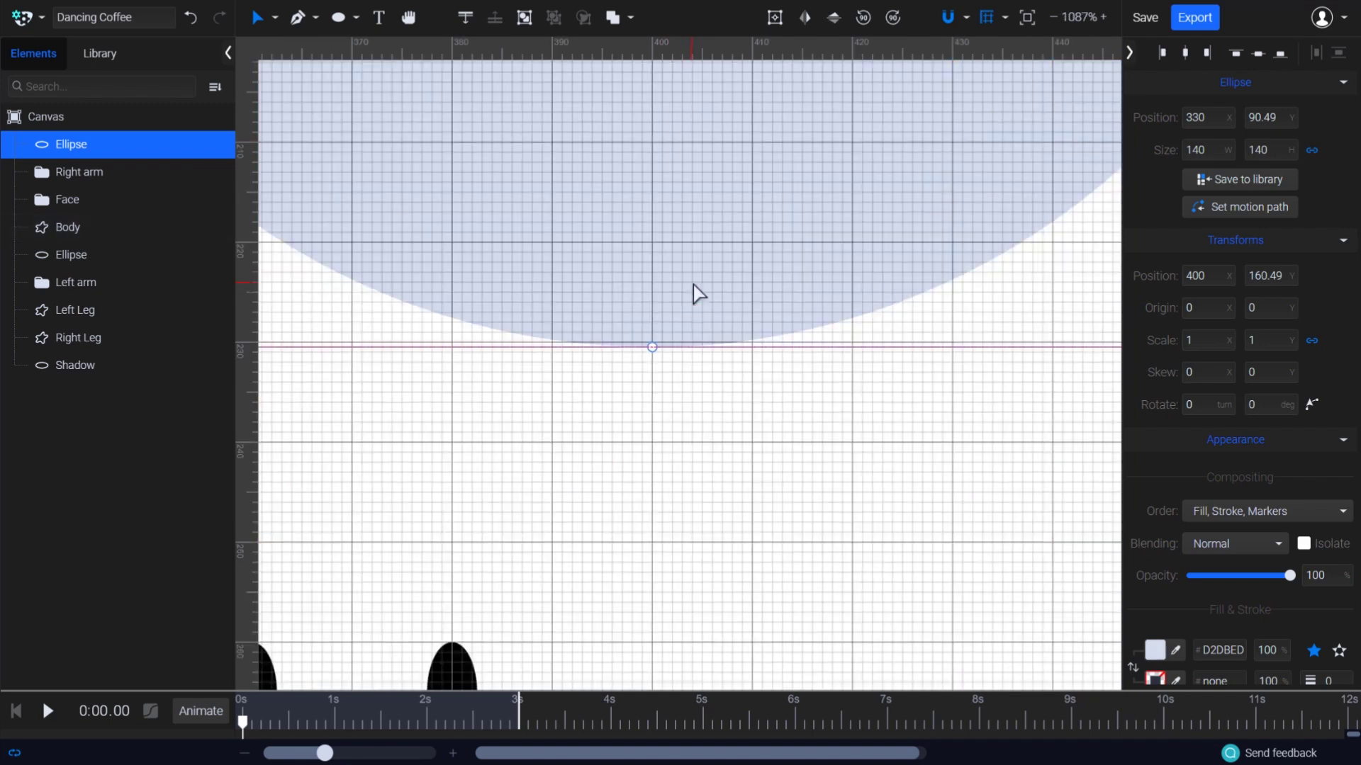
scroll(697, 300, "down", 9)
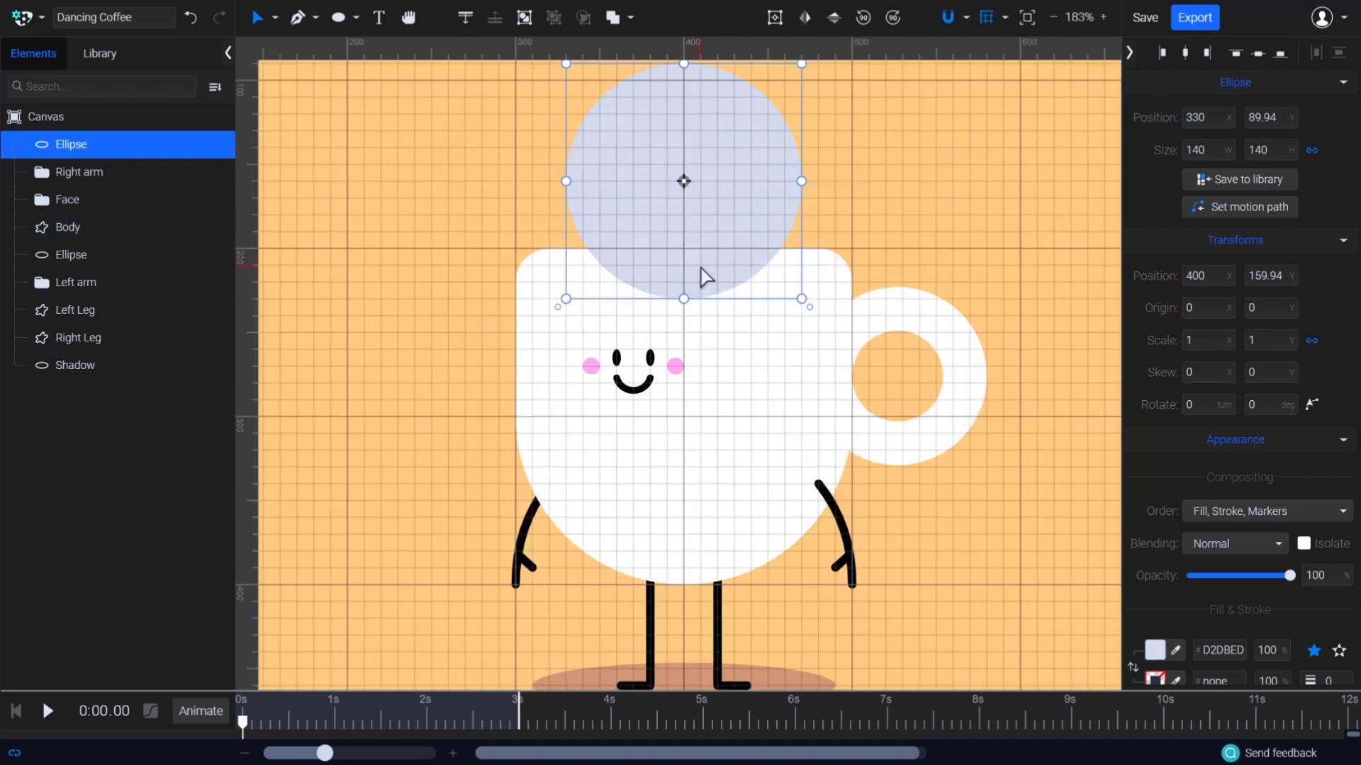
scroll(902, 216, "up", 2)
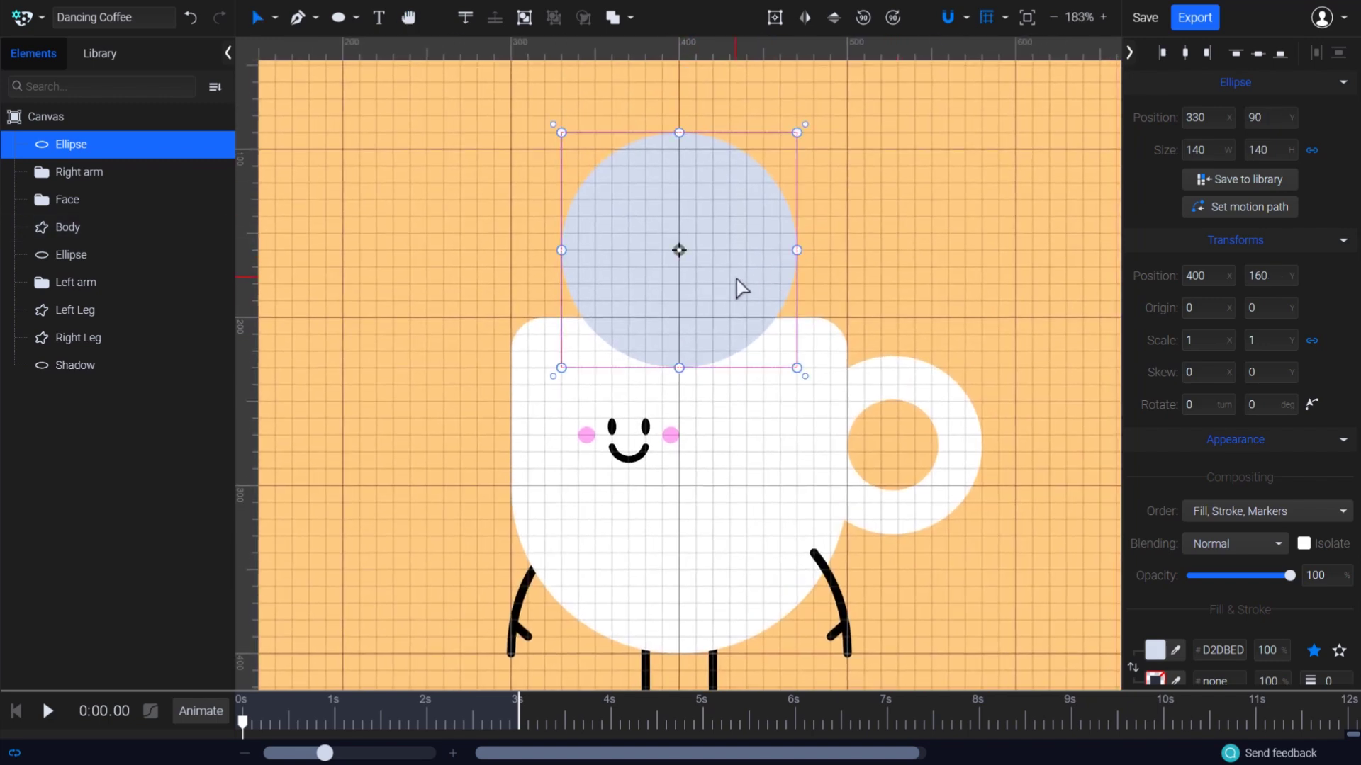
Copy and paste the circle, then move the duplicate upward
right_click(737, 280)
left_click(942, 317)
right_click(736, 262)
left_click(943, 321)
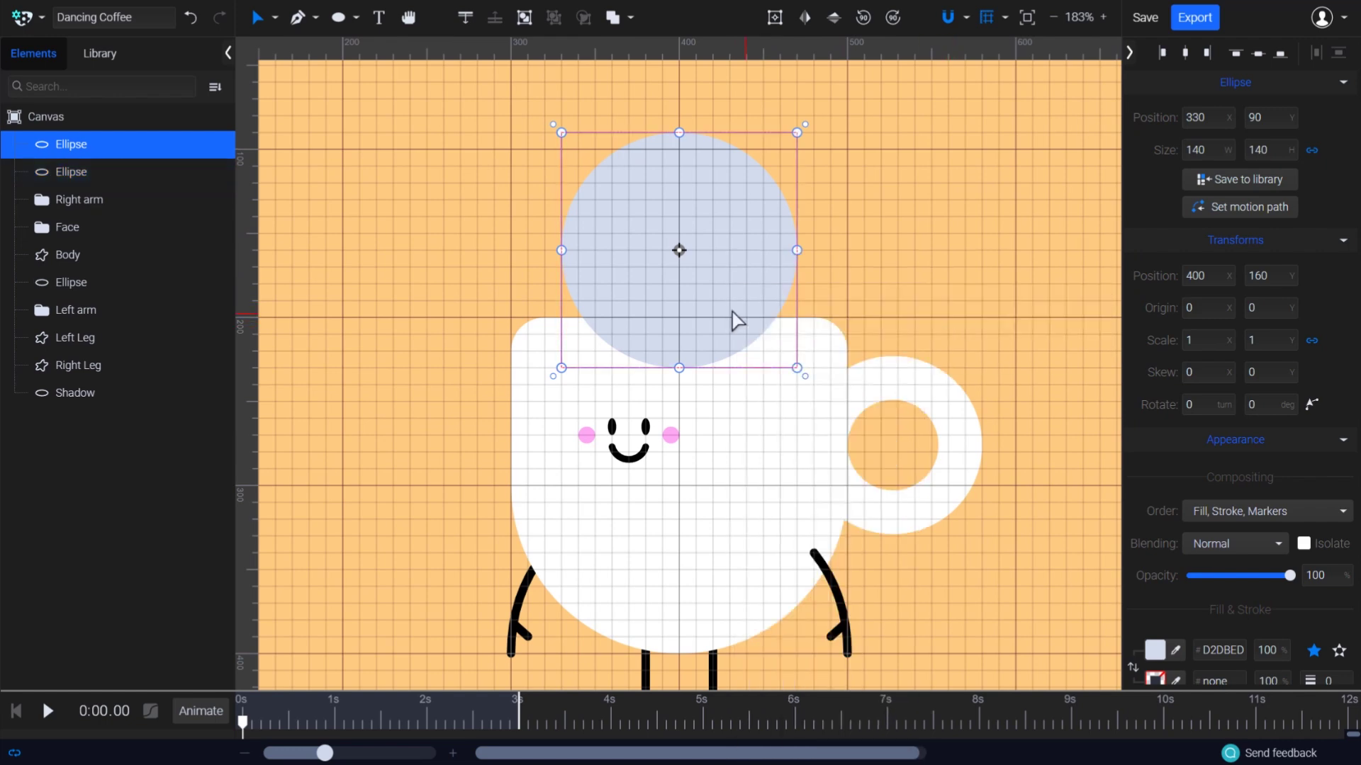
left_click_drag(735, 319, 735, 264)
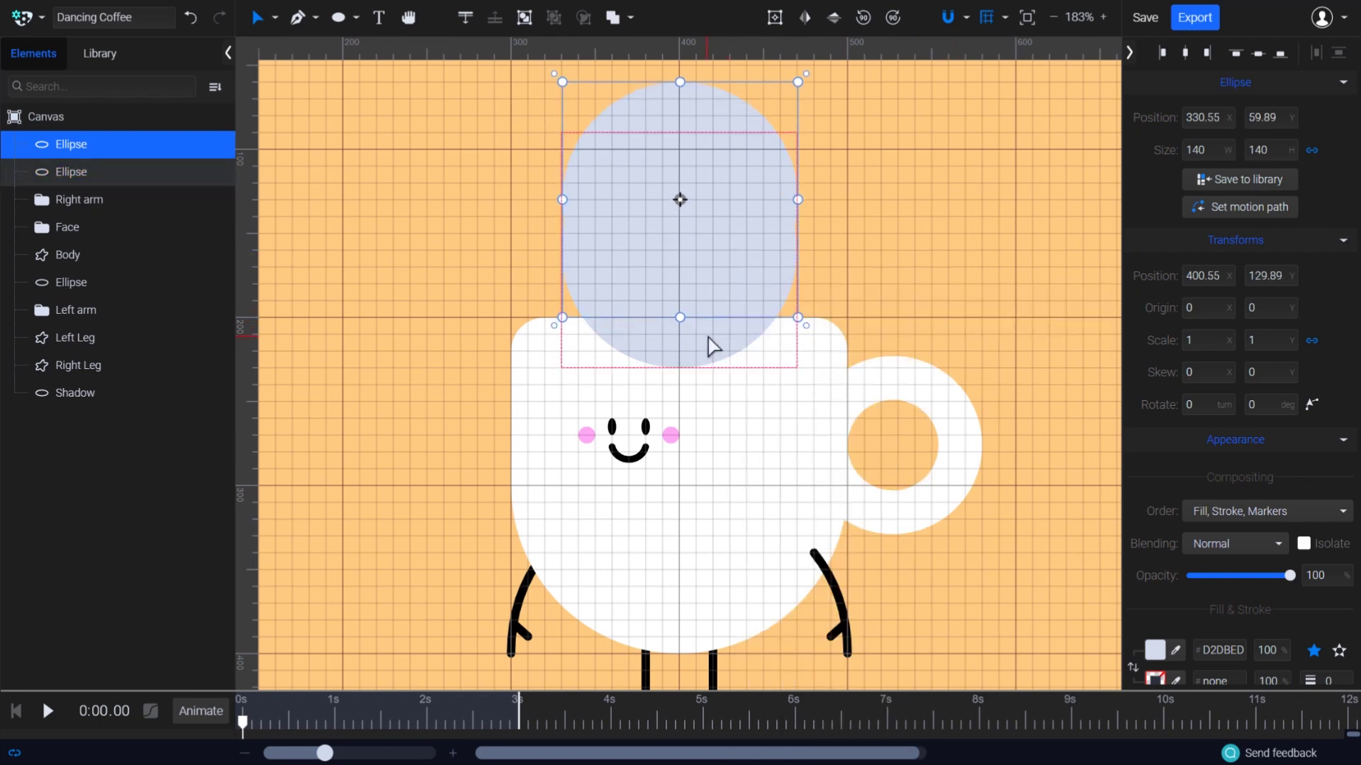
Fill the raised copy with 95B9FF and add the lower circle to the selection
left_click(1155, 650)
left_click_drag(939, 462, 1006, 460)
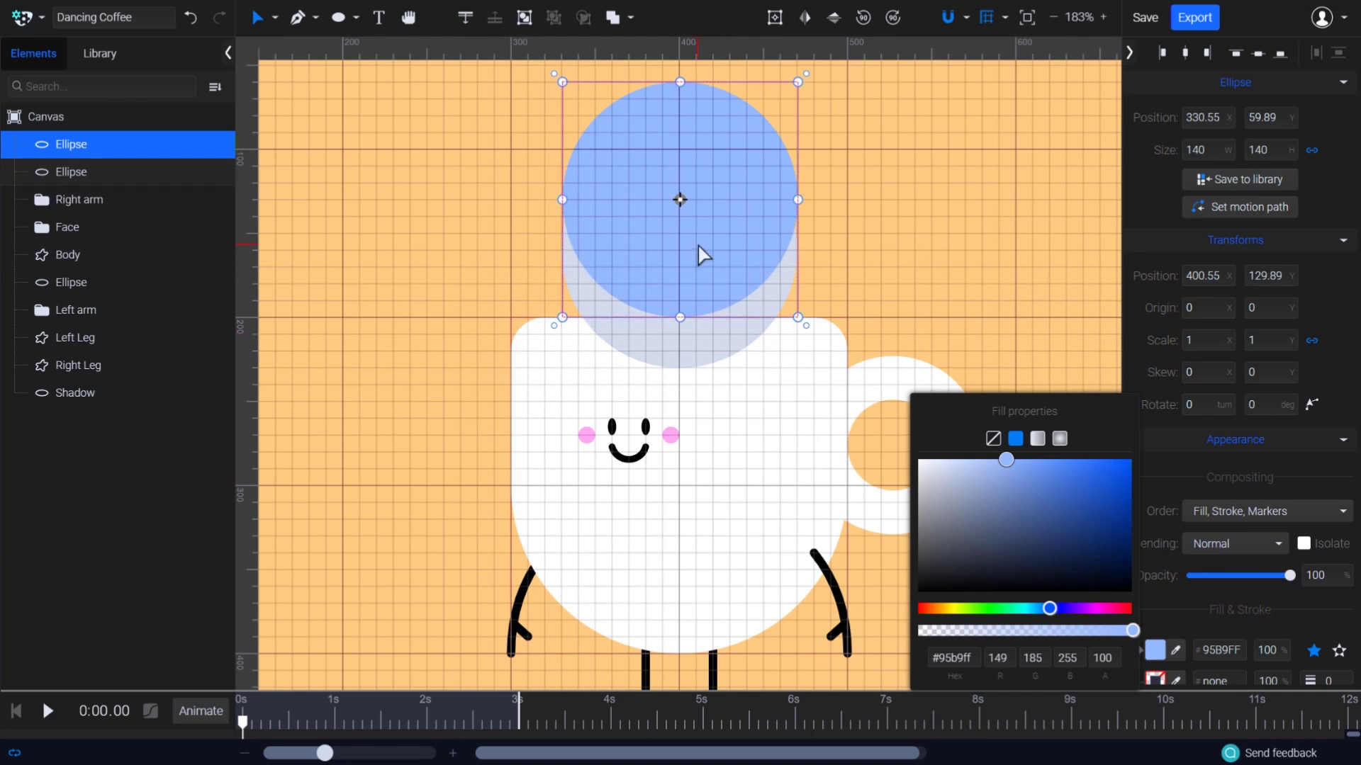
left_click(716, 337, "shift")
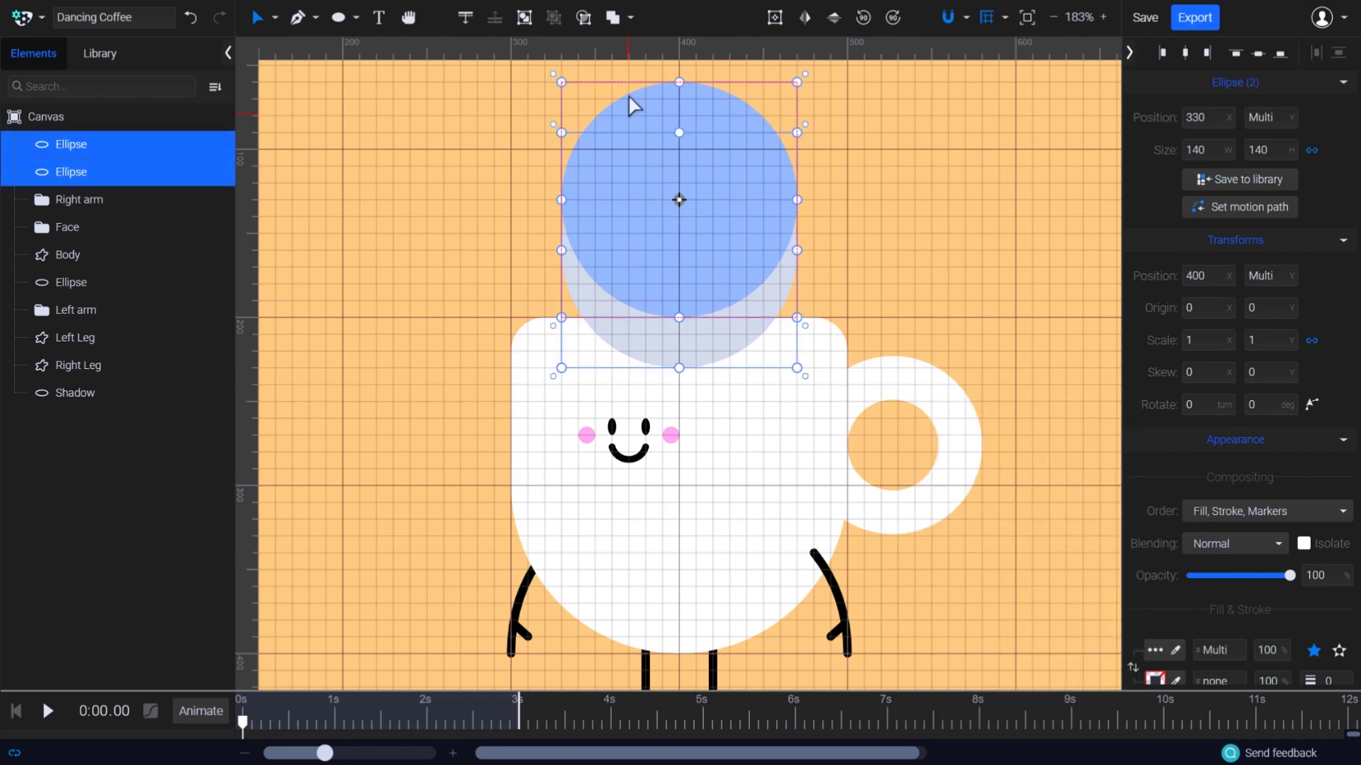
left_click(631, 20)
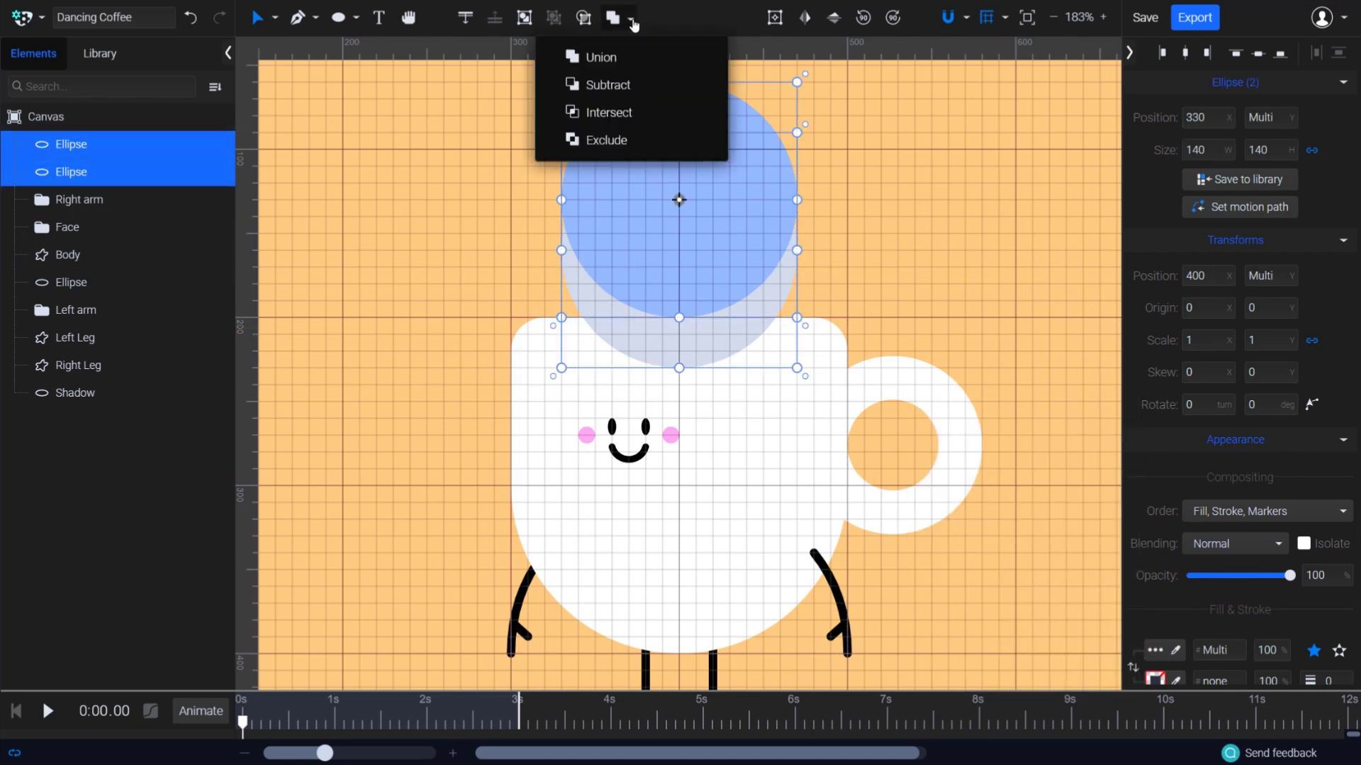
Subtract the upper circle from the lower into a crescent Path filled #000000
left_click(627, 85)
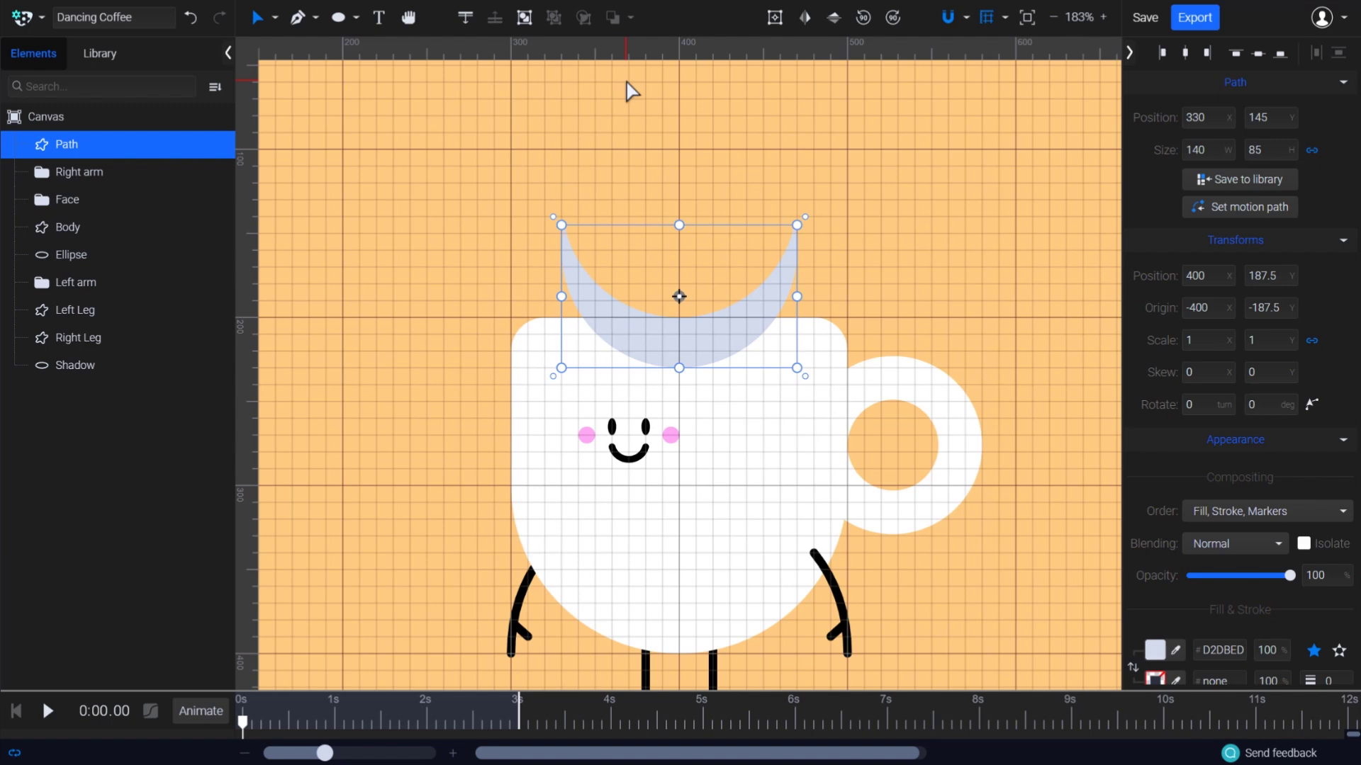
left_click(1155, 650)
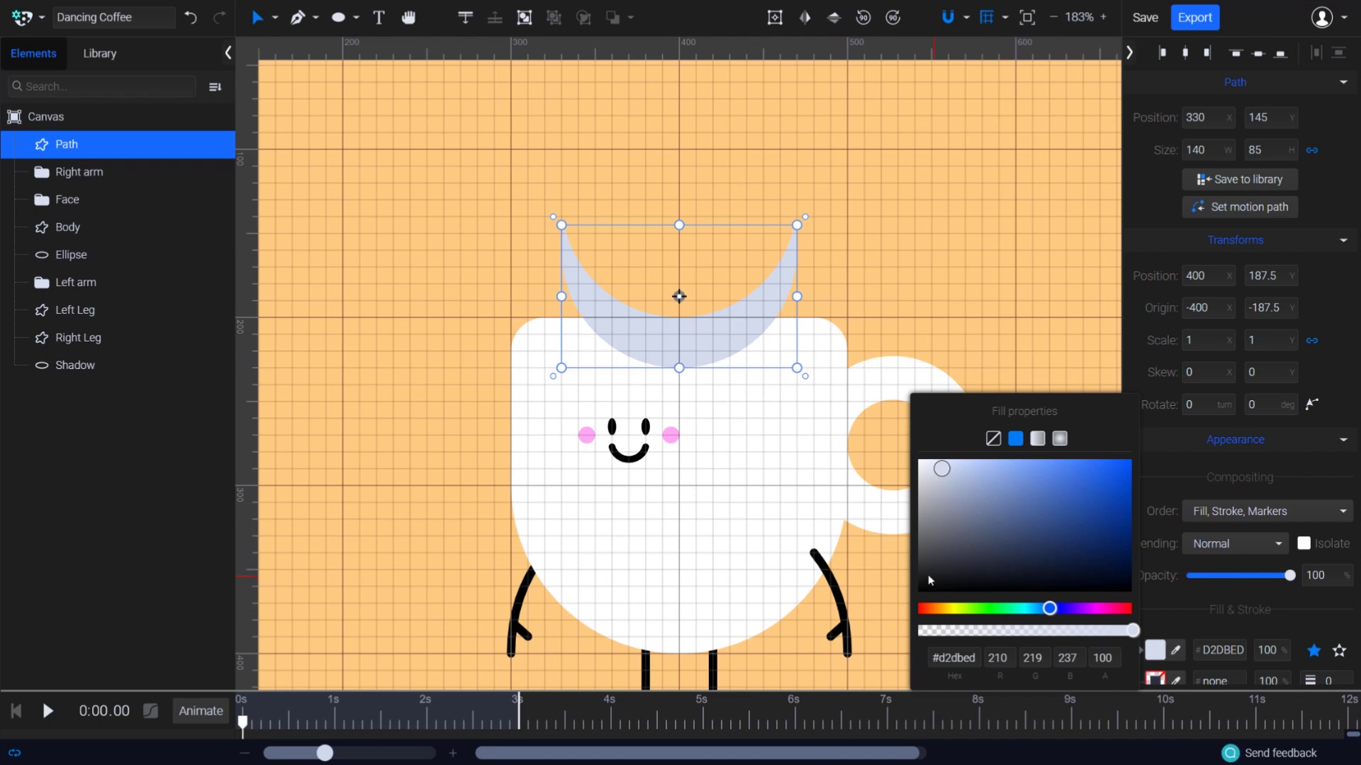
left_click_drag(944, 472, 906, 610)
left_click(969, 275)
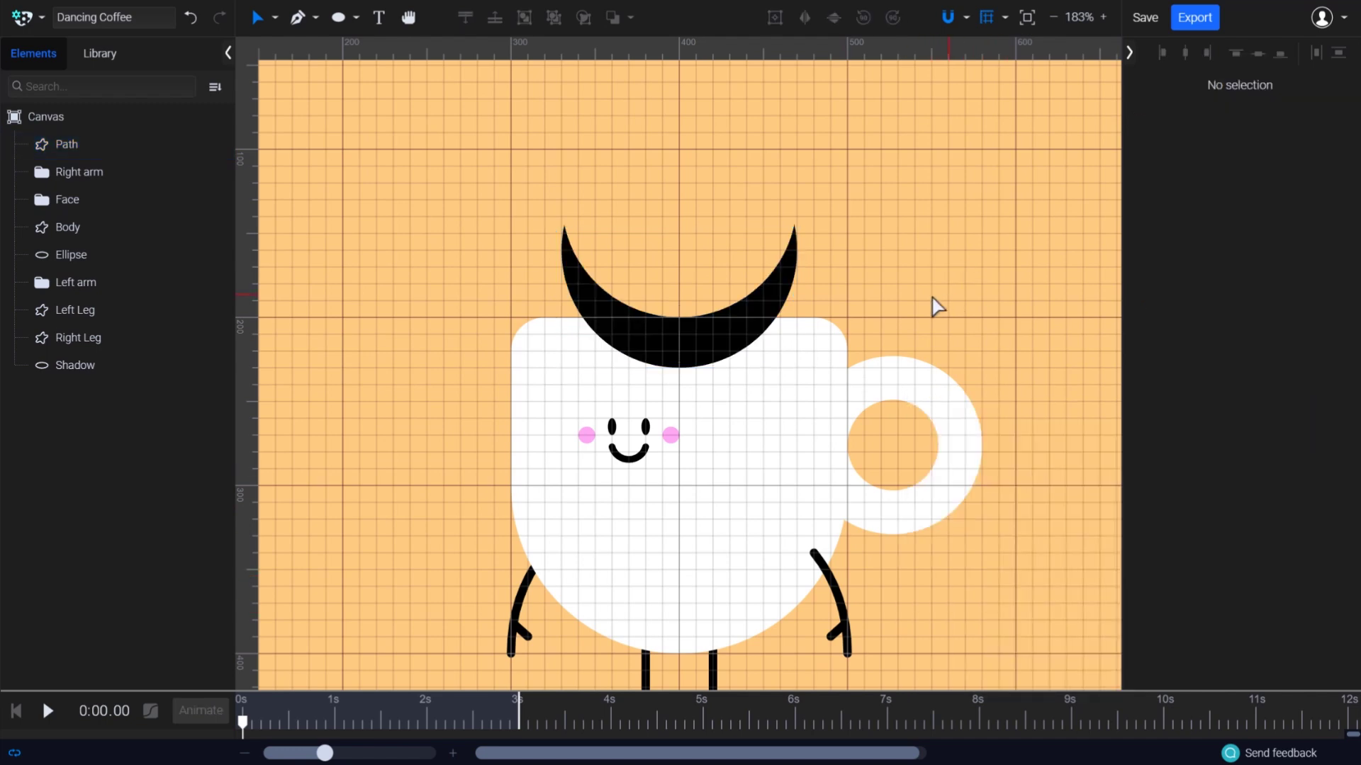
scroll(652, 289, "up", 6)
left_click_drag(653, 289, 595, 404)
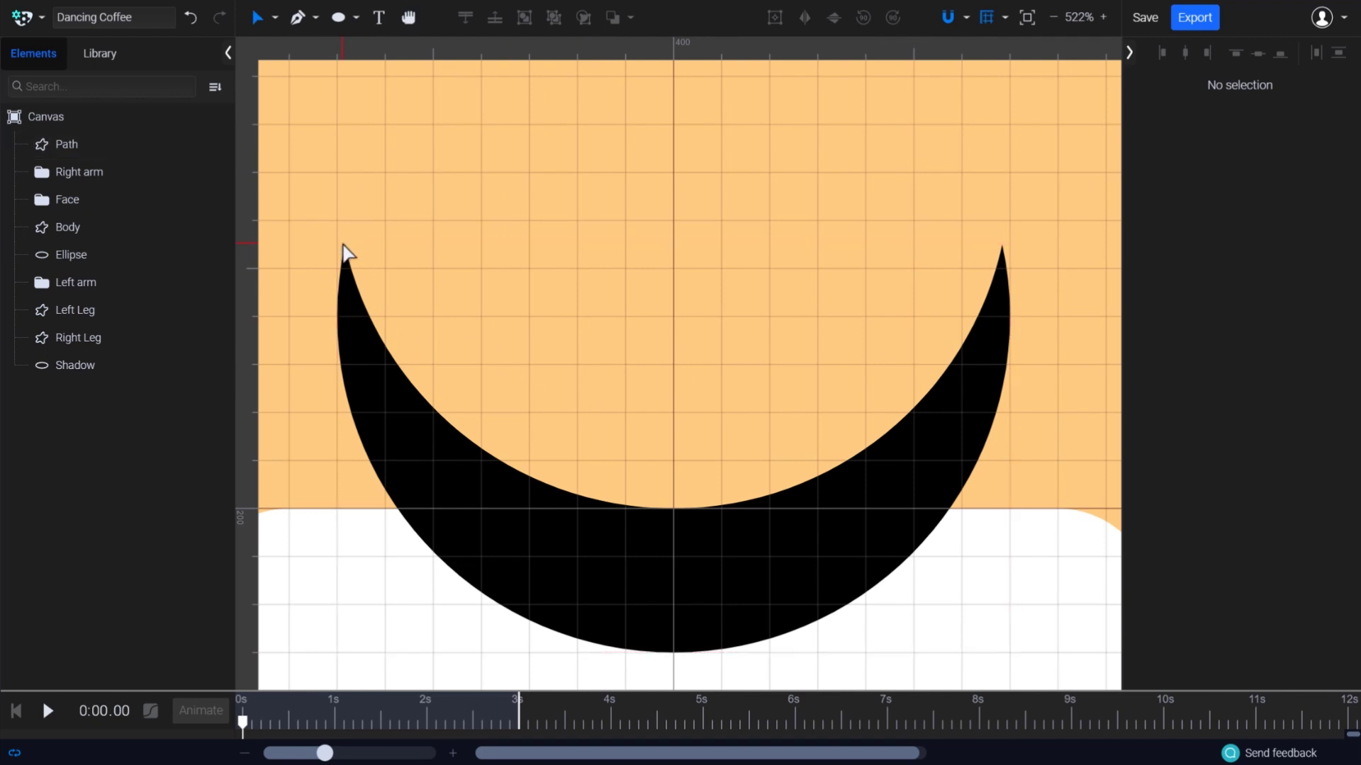
In node-editing mode, make the crescent's top nodes smooth with horizontal handles
left_click(275, 18)
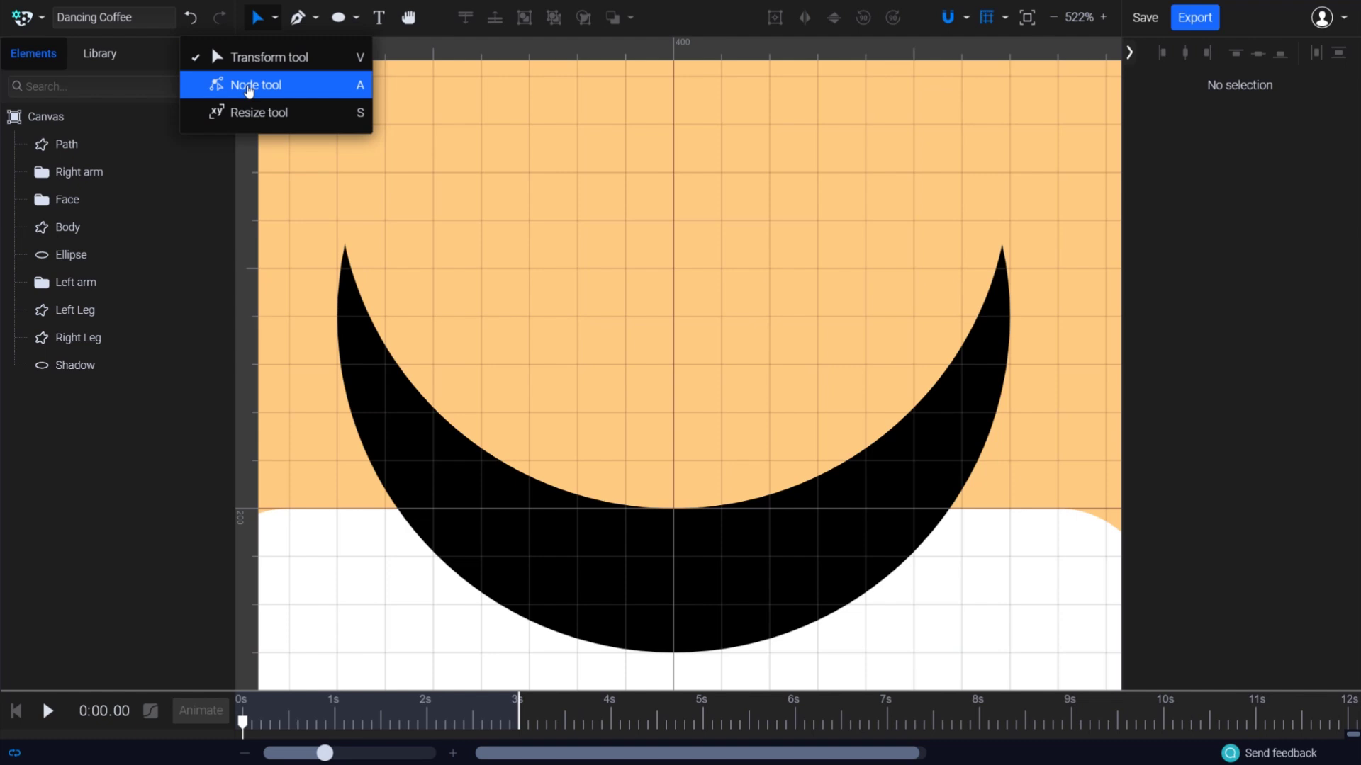
left_click(248, 87)
left_click(364, 406)
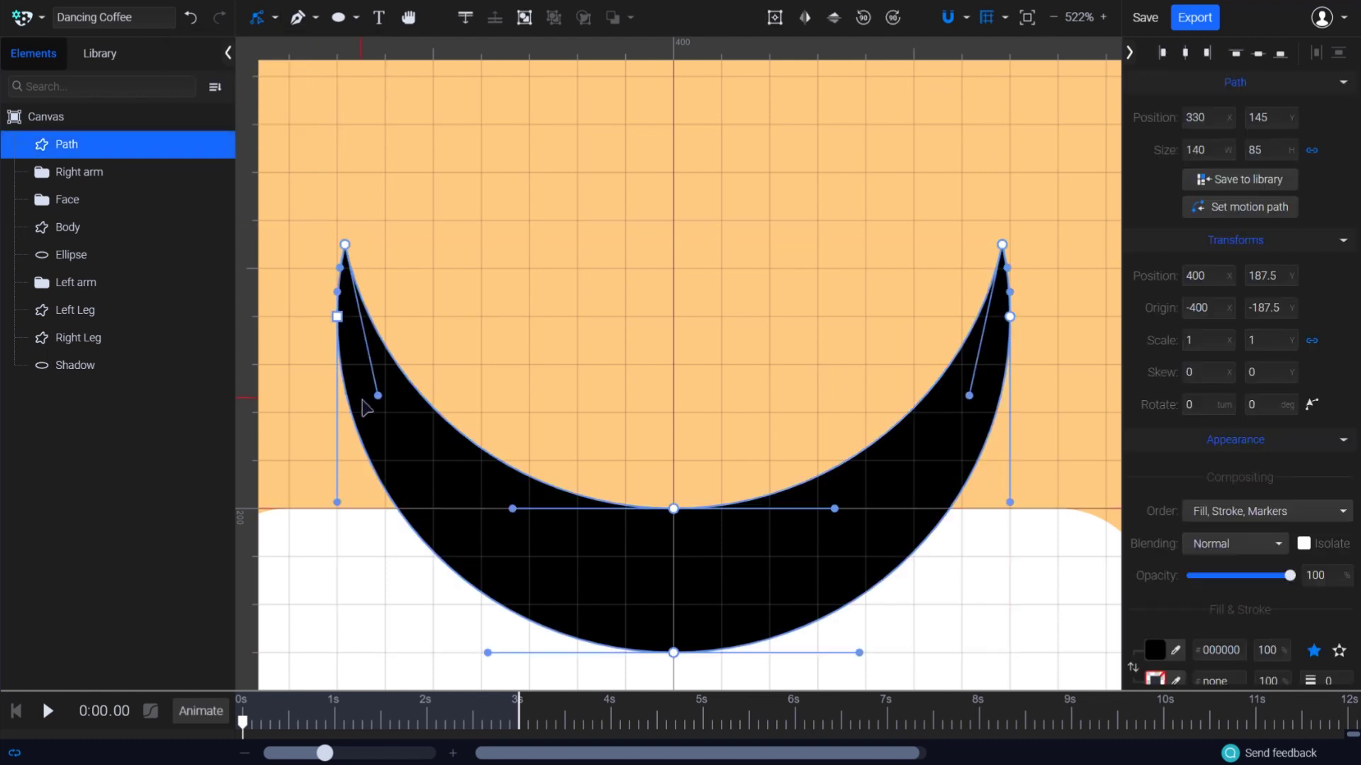
left_click(345, 246)
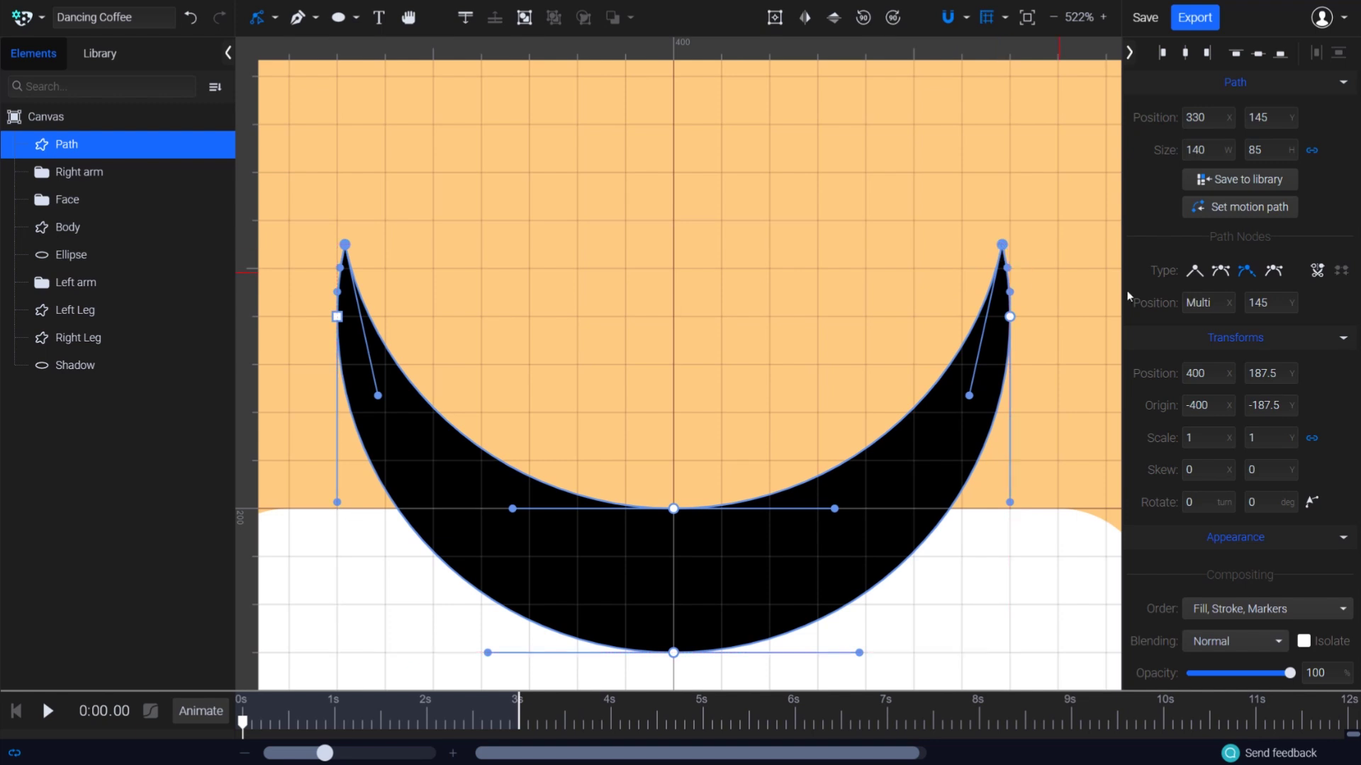
left_click(1273, 272)
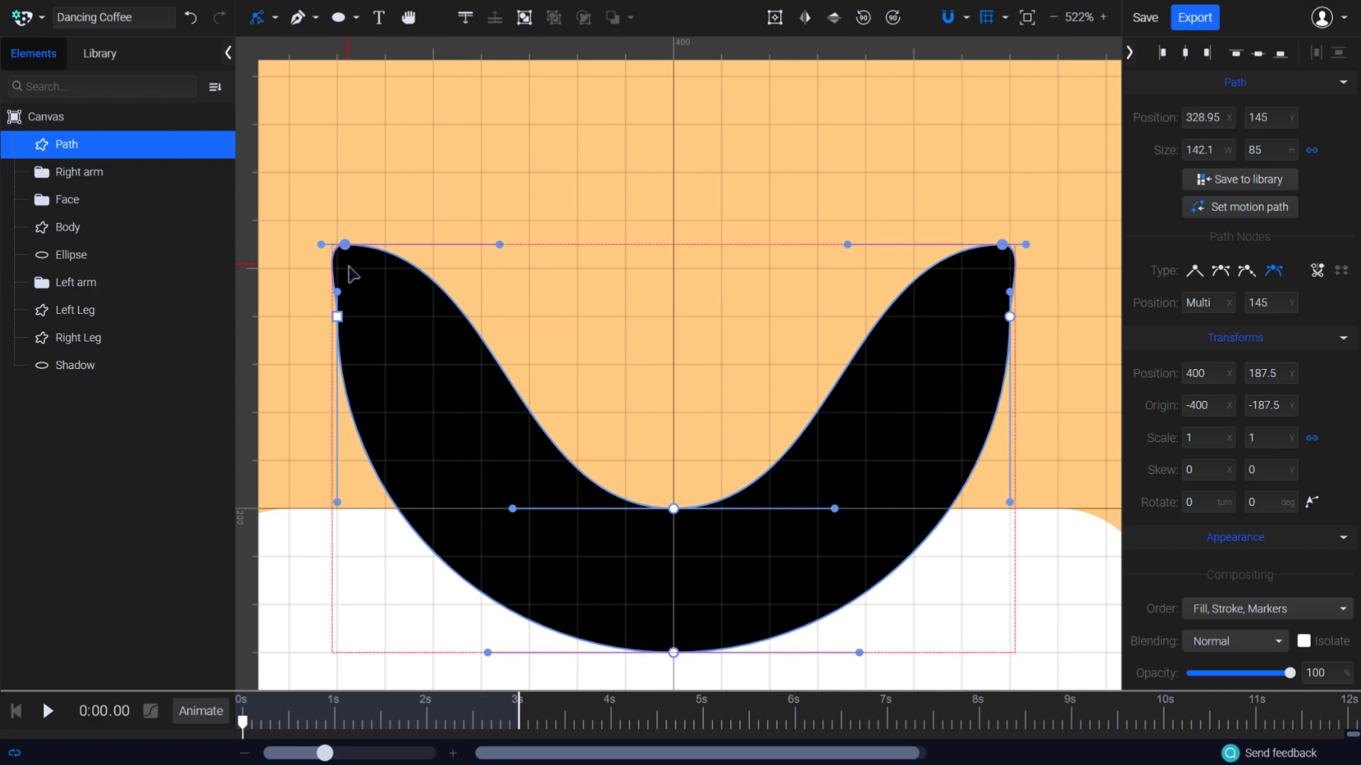
scroll(347, 273, "up", 8)
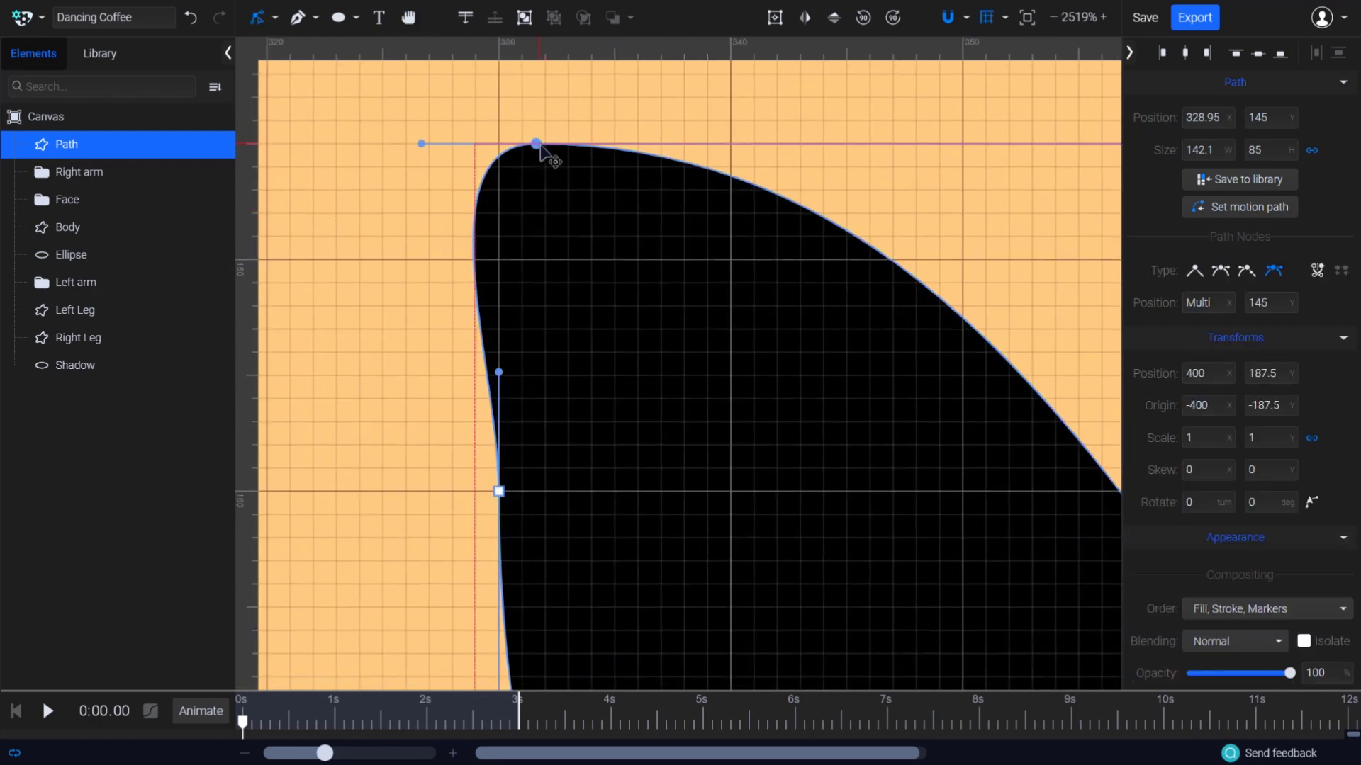
key("Escape")
Shift the top-left node right and adjust its handles and the bottom curves to even the lobes
left_click(537, 145)
left_click_drag(537, 145, 705, 145)
left_click_drag(594, 146, 567, 144)
scroll(896, 325, "down", 5)
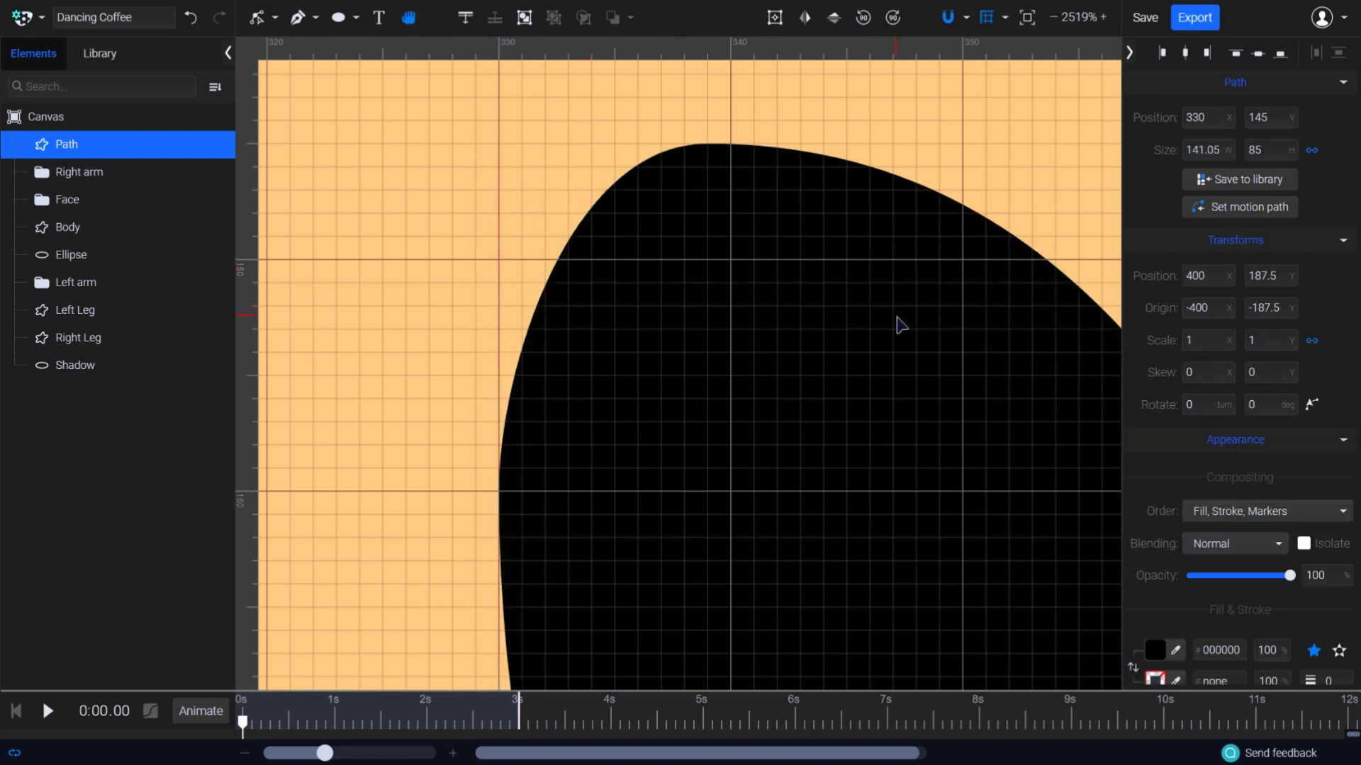
mouse_move(1003, 202)
left_mouse_down()
mouse_move(876, 202)
mouse_move(990, 203)
left_mouse_up()
scroll(1042, 522, "down", 3)
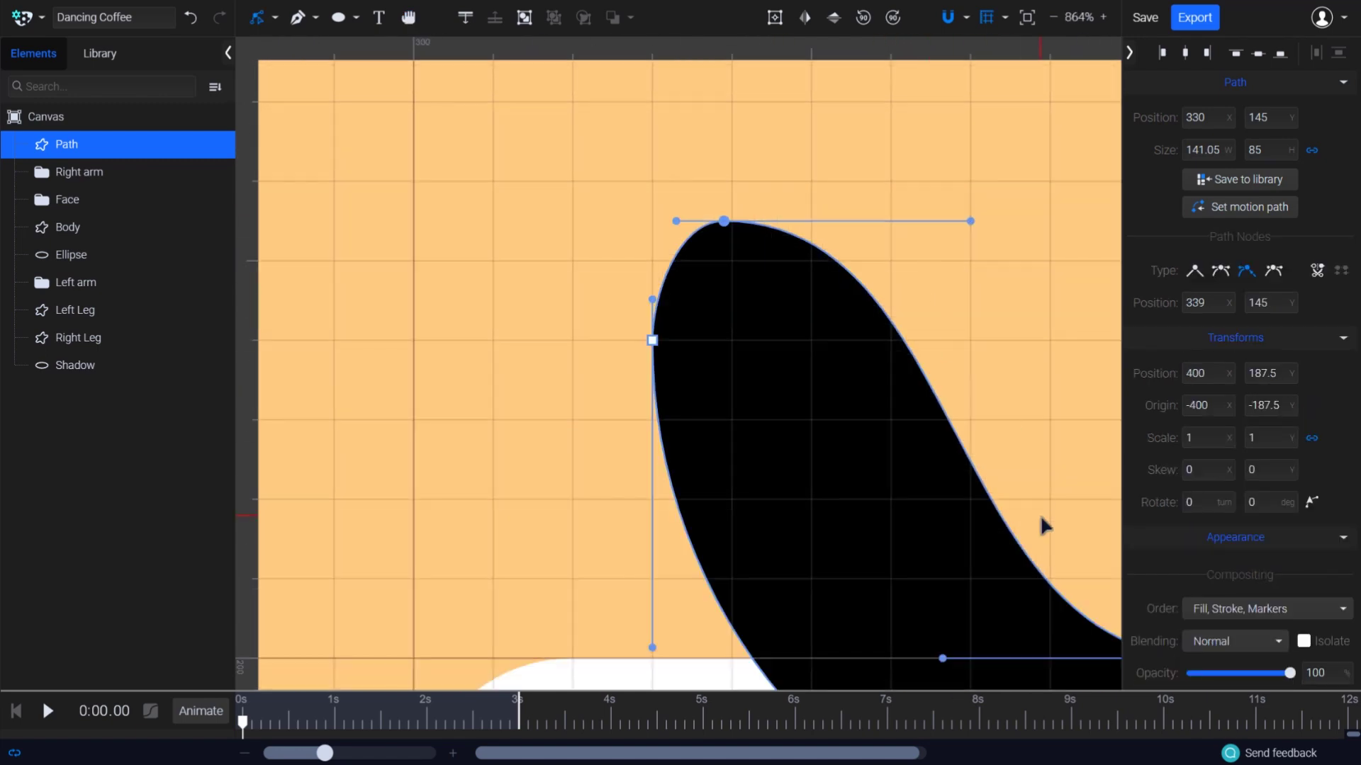
scroll(581, 368, "up", 2)
scroll(565, 380, "down", 3)
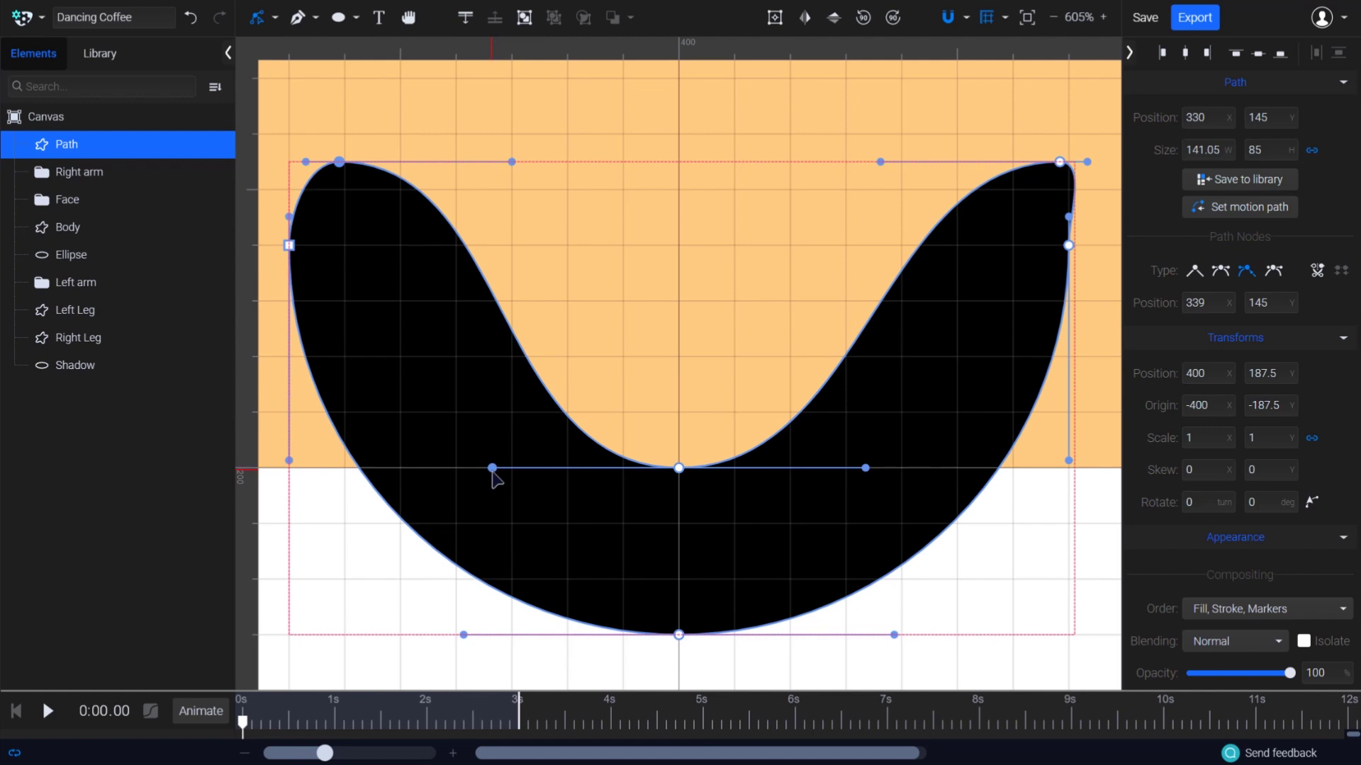
left_click_drag(493, 469, 455, 468)
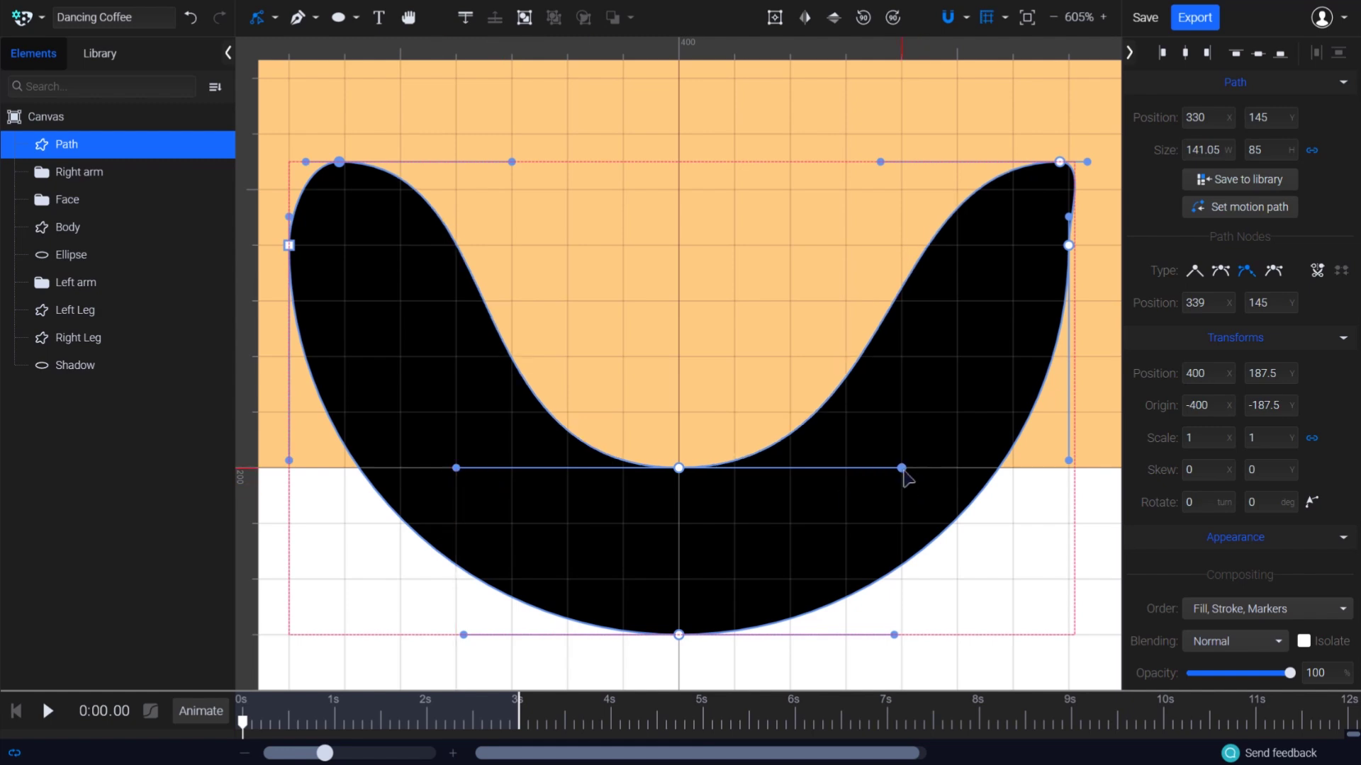
left_click_drag(901, 469, 957, 469)
Make the arch symmetric, then lower the black splash onto the cup's top at 330, 179.82
scroll(383, 310, "up", 3)
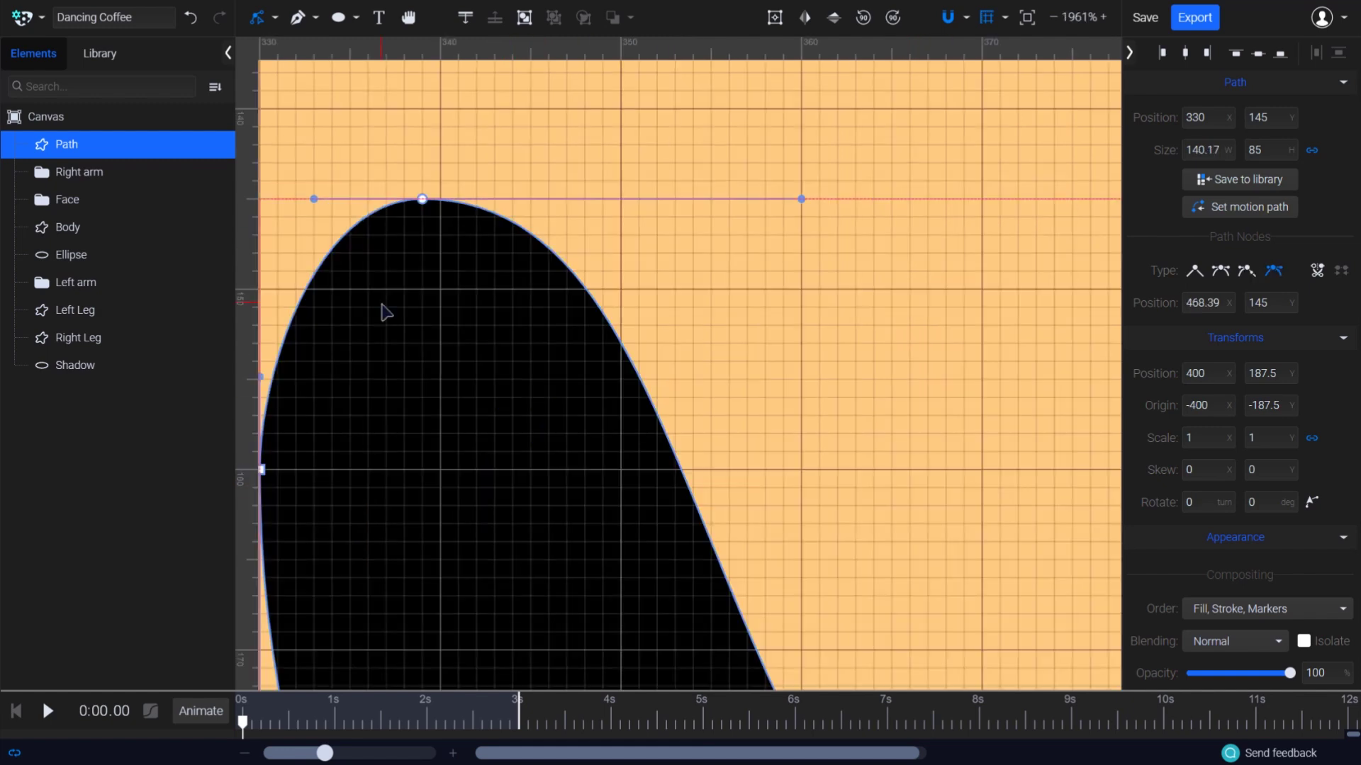
scroll(644, 234, "left", 3)
scroll(969, 376, "down", 2)
scroll(966, 366, "down", 4)
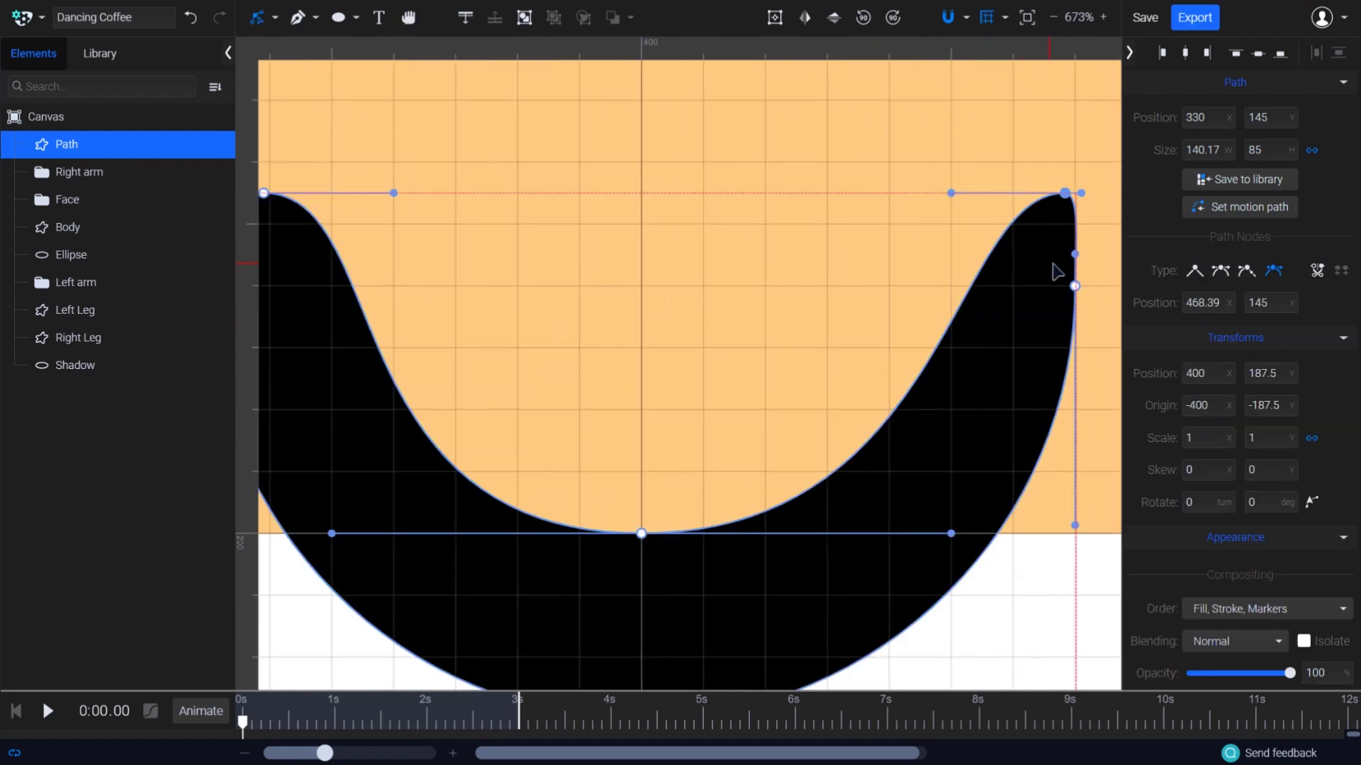
scroll(1057, 267, "up", 6)
mouse_move(883, 243)
left_mouse_down()
mouse_move(665, 243)
mouse_move(871, 249)
left_mouse_up()
scroll(671, 358, "down", 8)
left_click(905, 211)
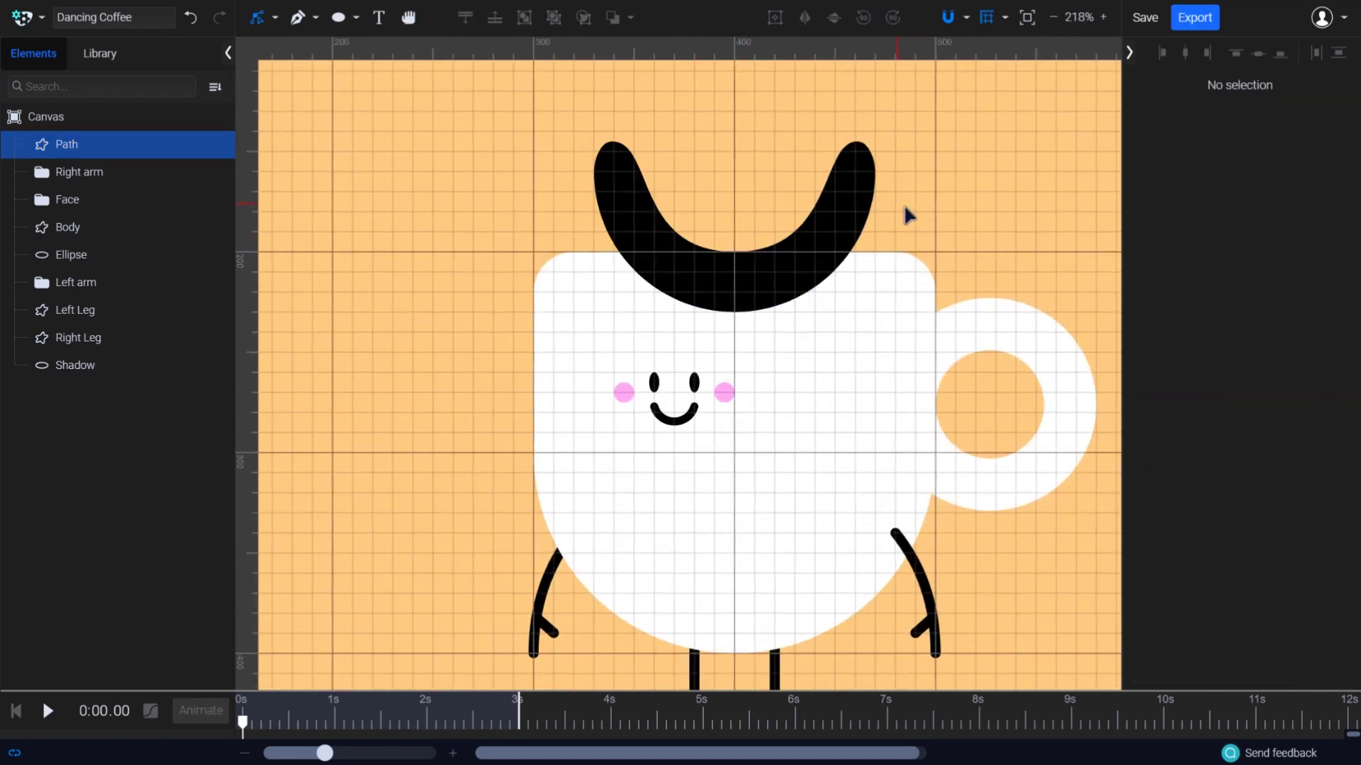
left_click(853, 167)
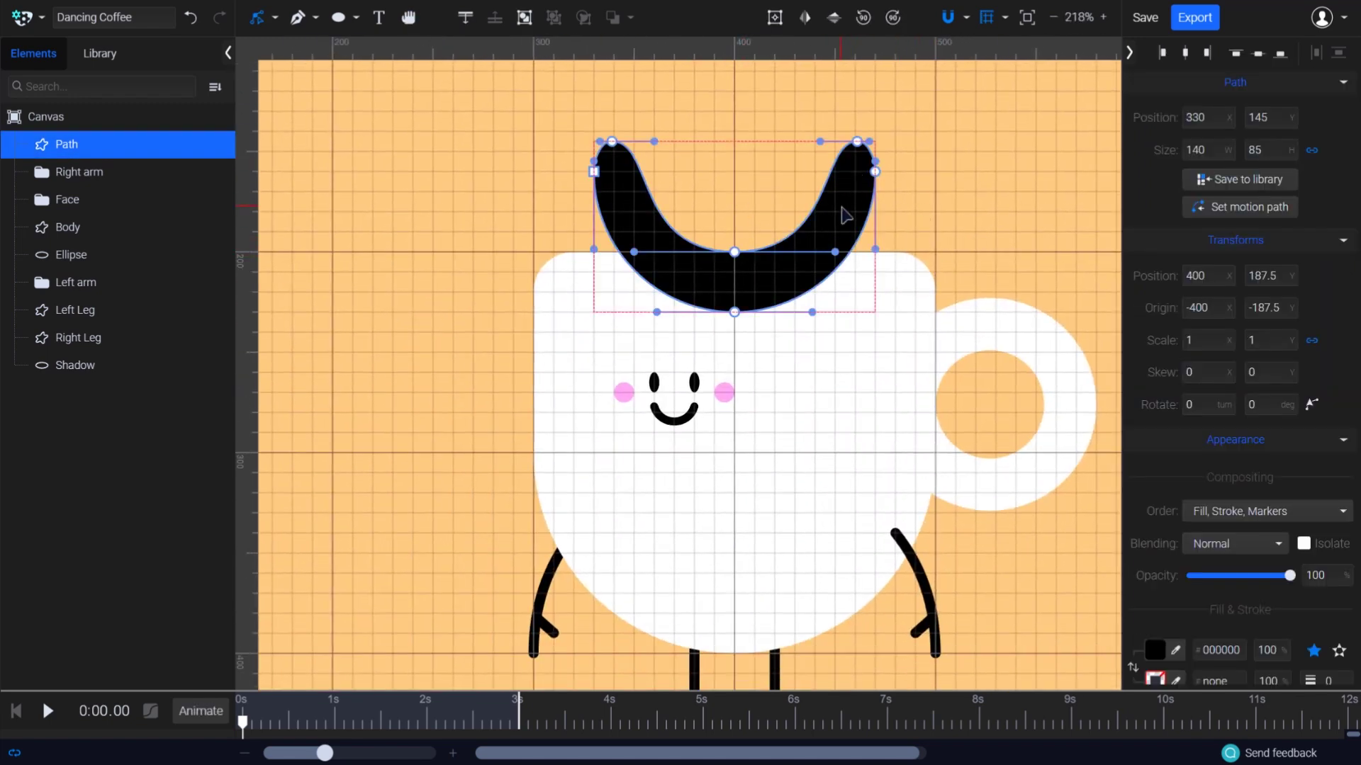
left_click_drag(844, 215, 821, 277)
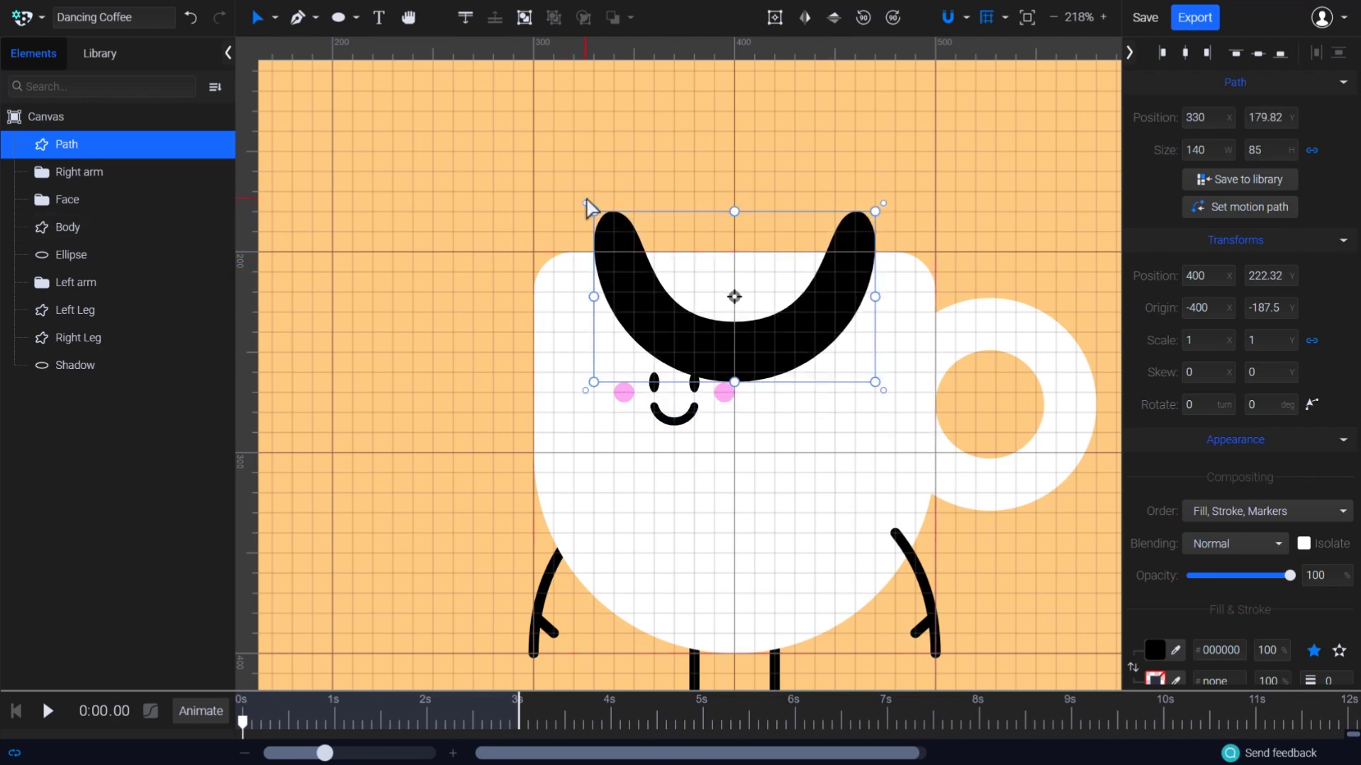
Rename the Path to Coffee, layer it below Ellipse, and lower it into the cup
double_click(100, 144)
type("Coffee")
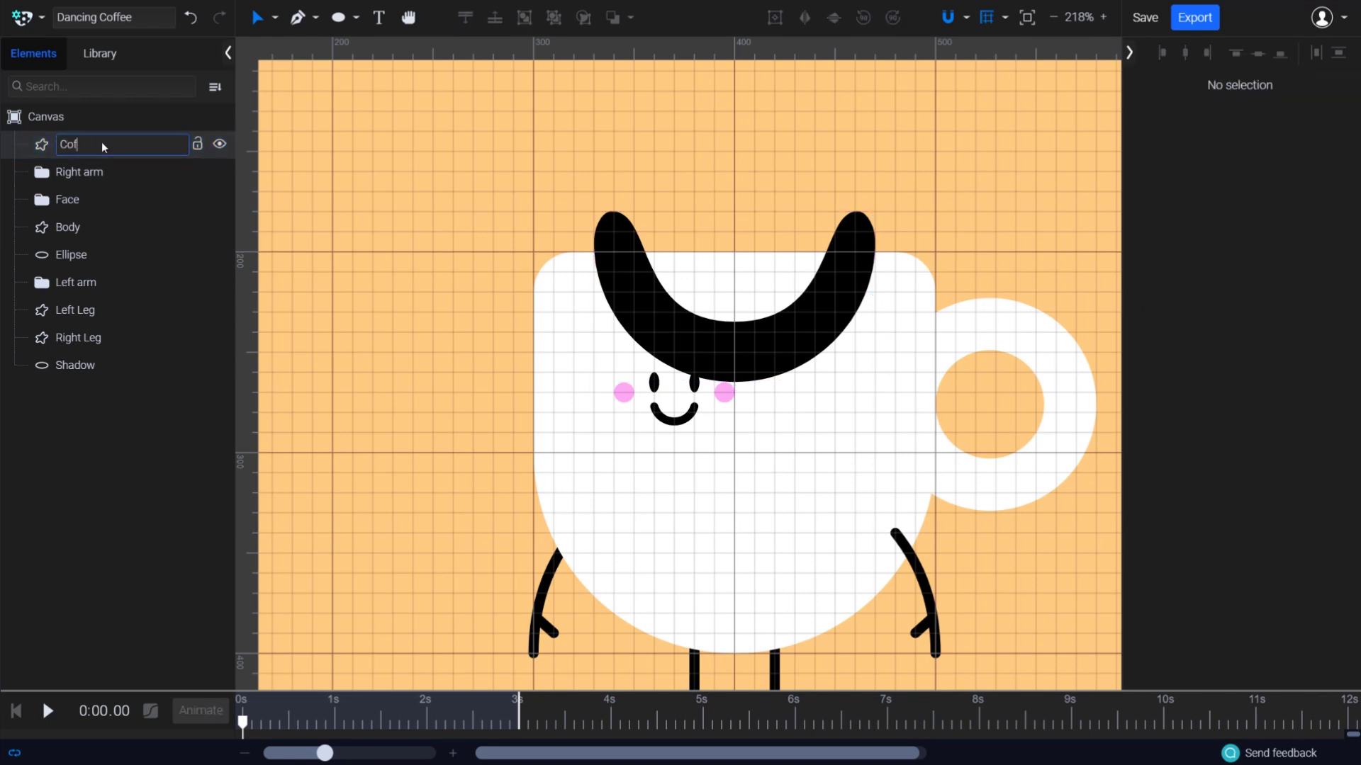
key("Return")
left_click_drag(45, 142, 16, 256)
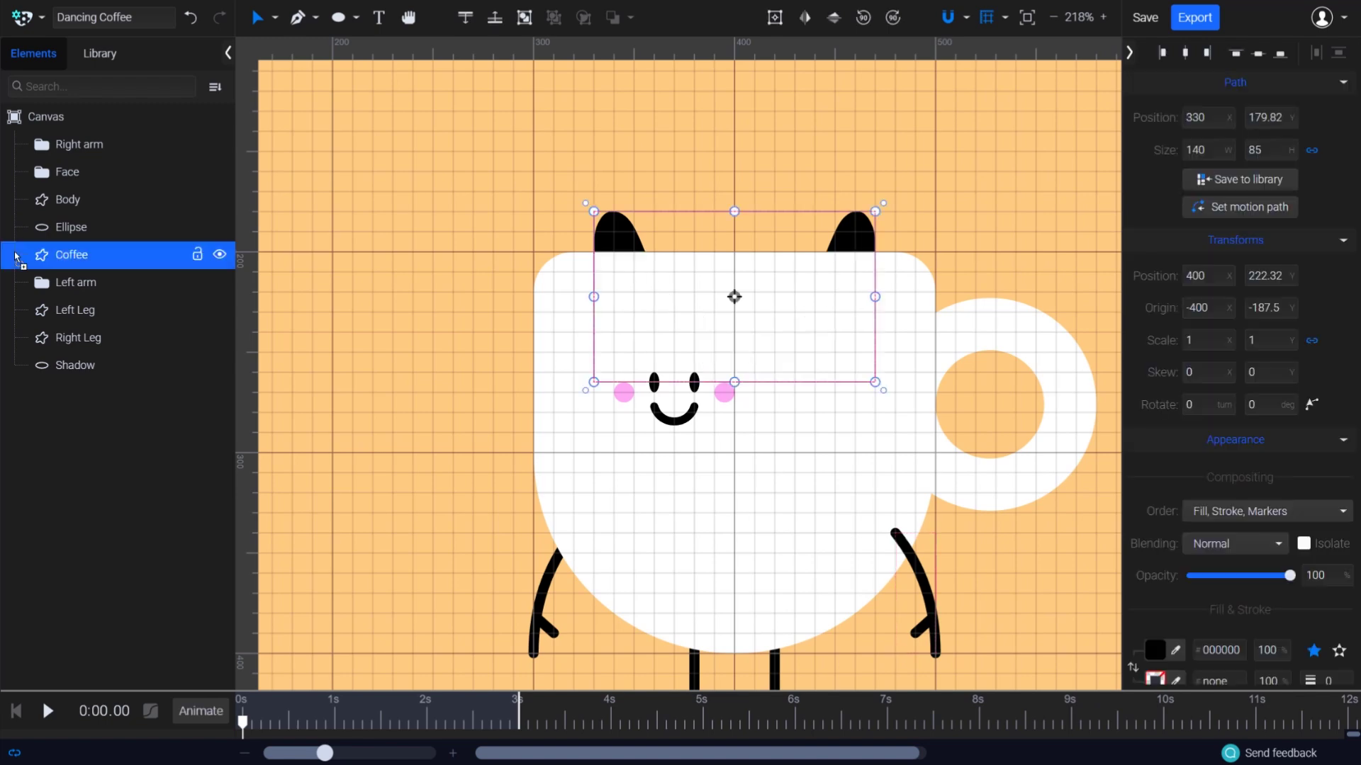
left_click_drag(862, 248, 866, 289)
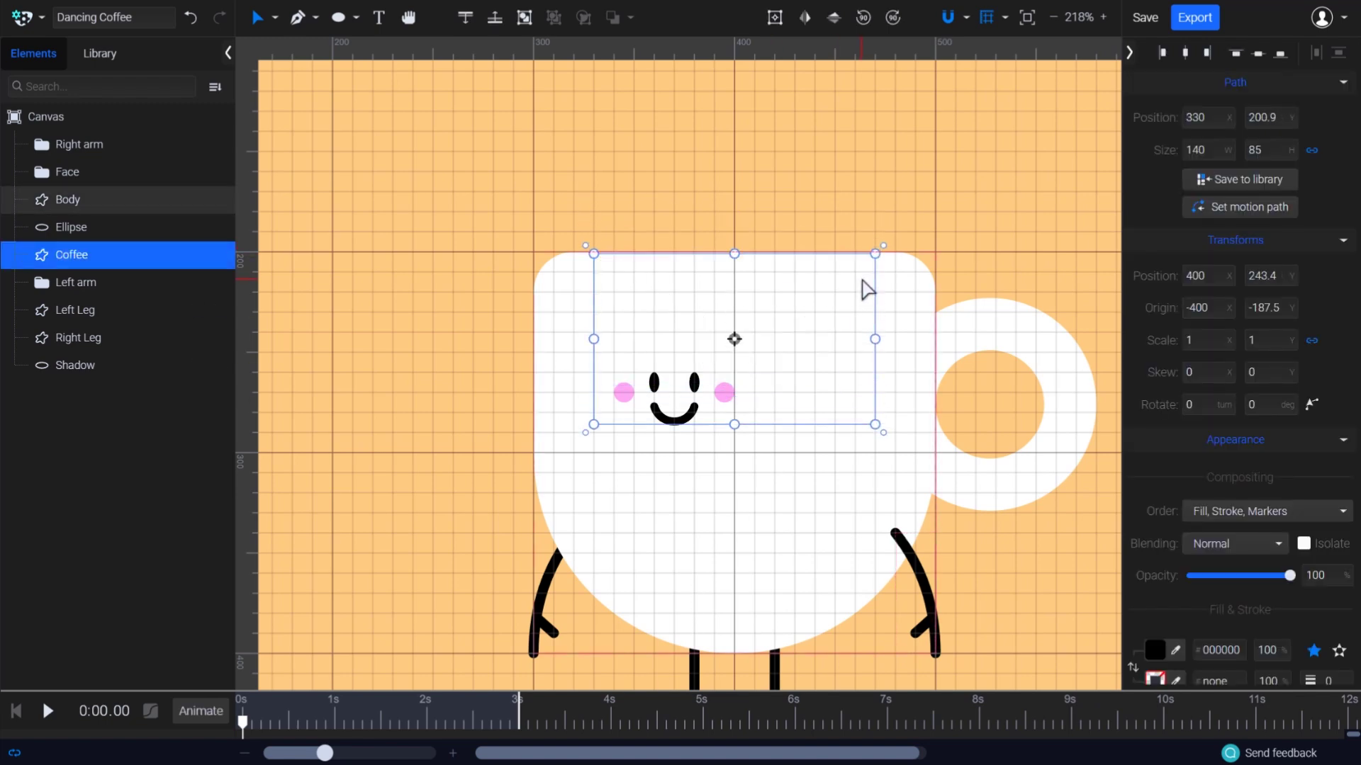
Move Coffee's pivot to its top edge and rotate it about 19.53°
scroll(735, 282, "up", 5)
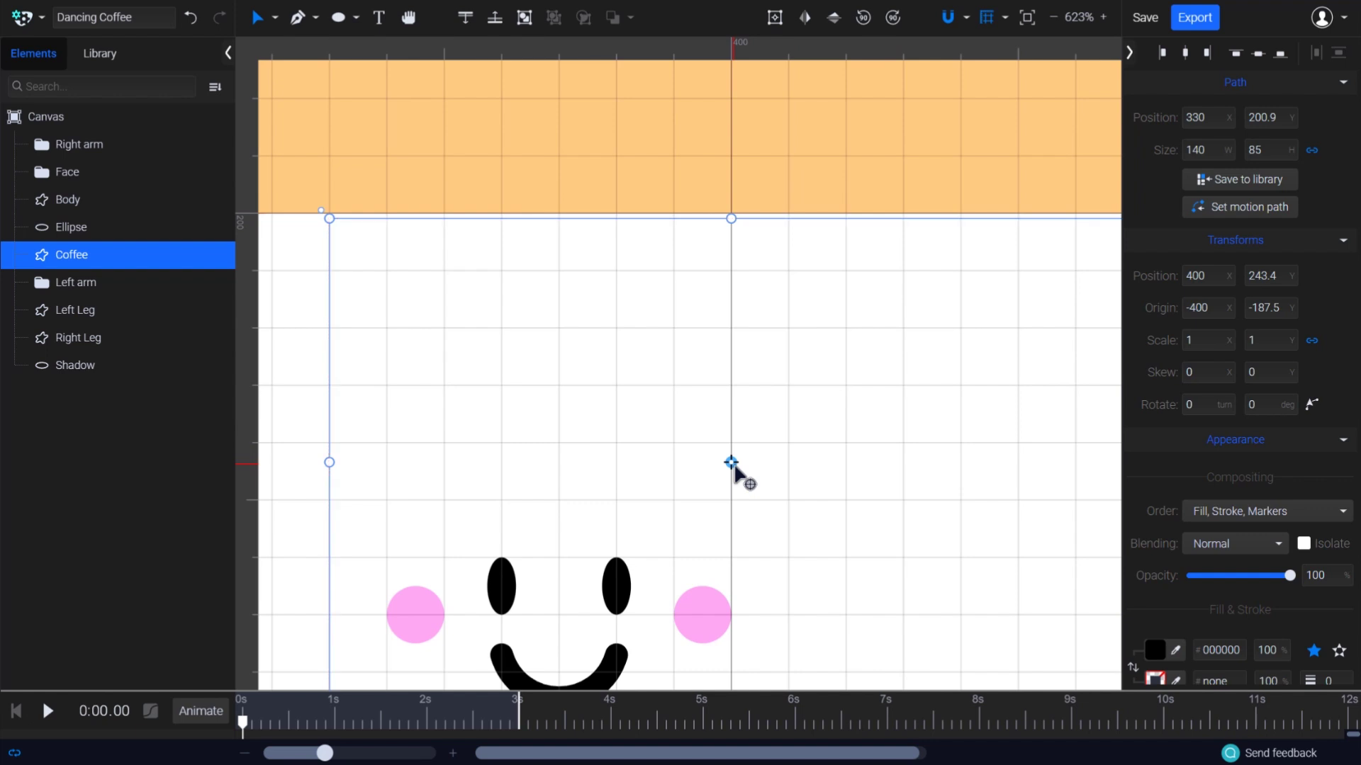
mouse_move(732, 464)
left_mouse_down()
mouse_move(740, 229)
mouse_move(723, 284)
left_mouse_up()
scroll(740, 230, "up", 10)
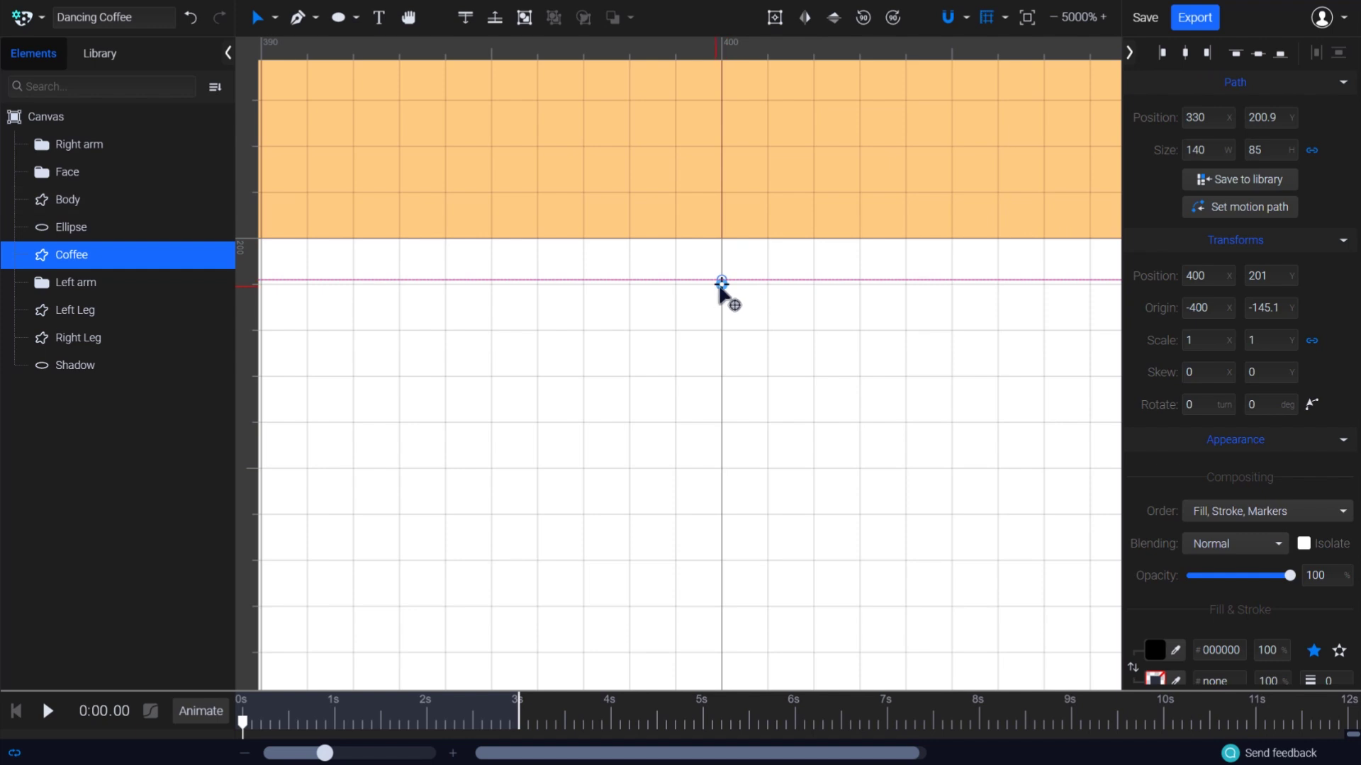
left_click(966, 17)
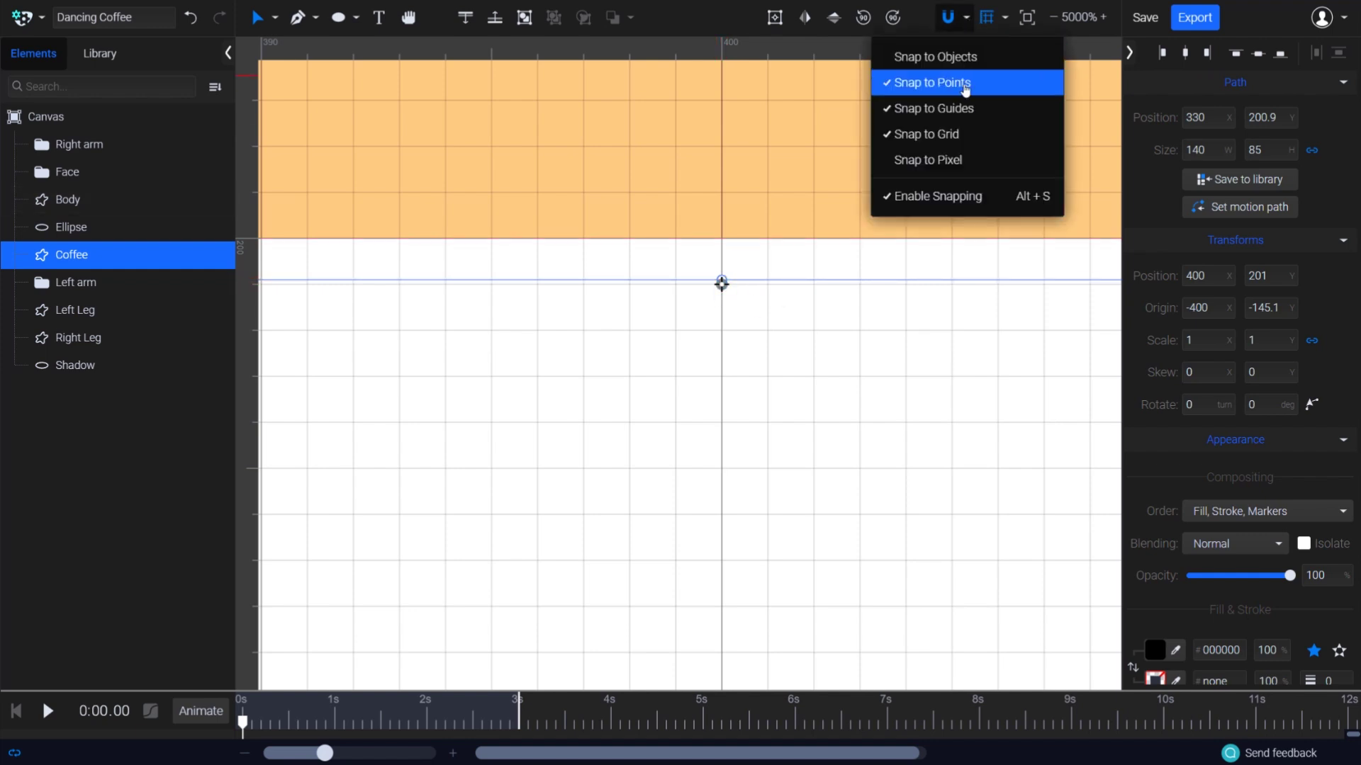
left_click(721, 282)
scroll(772, 334, "down", 15)
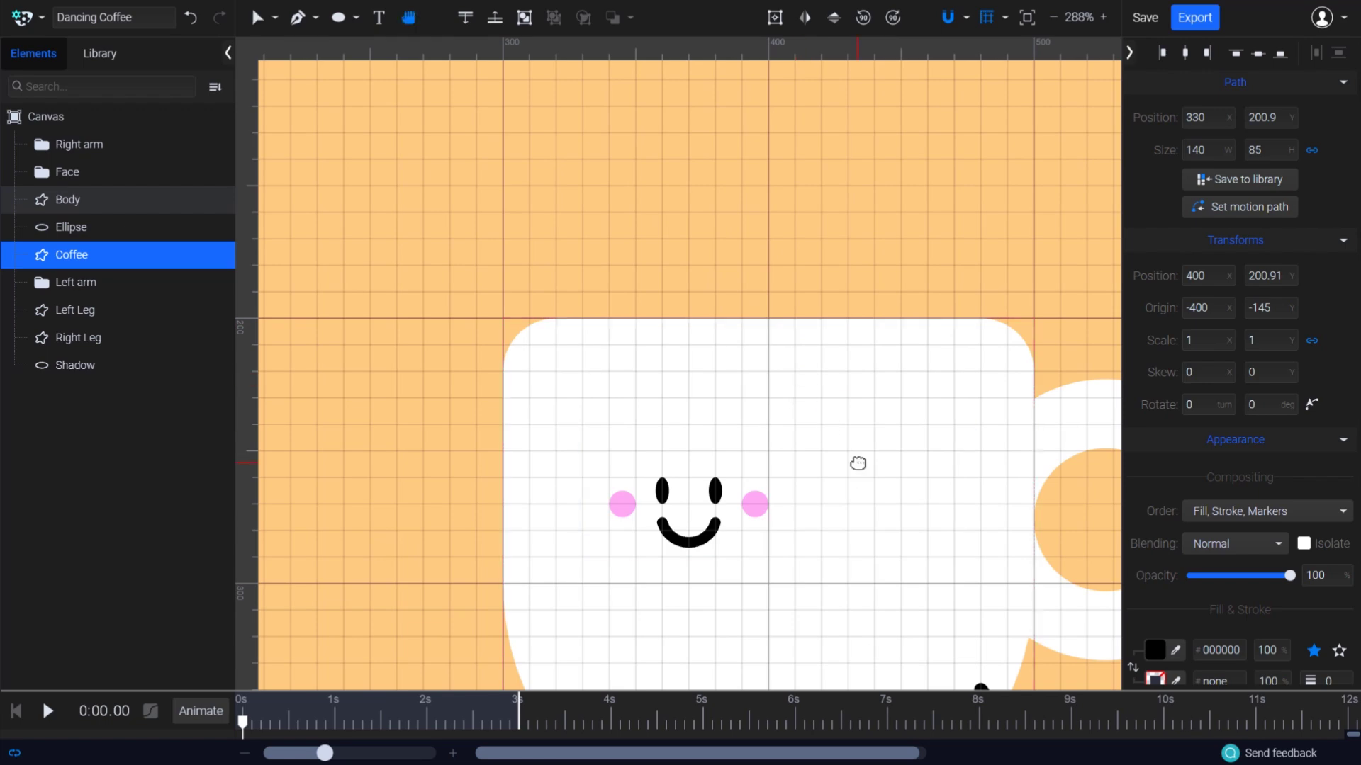
left_click_drag(856, 461, 731, 295)
scroll(737, 305, "up", 3)
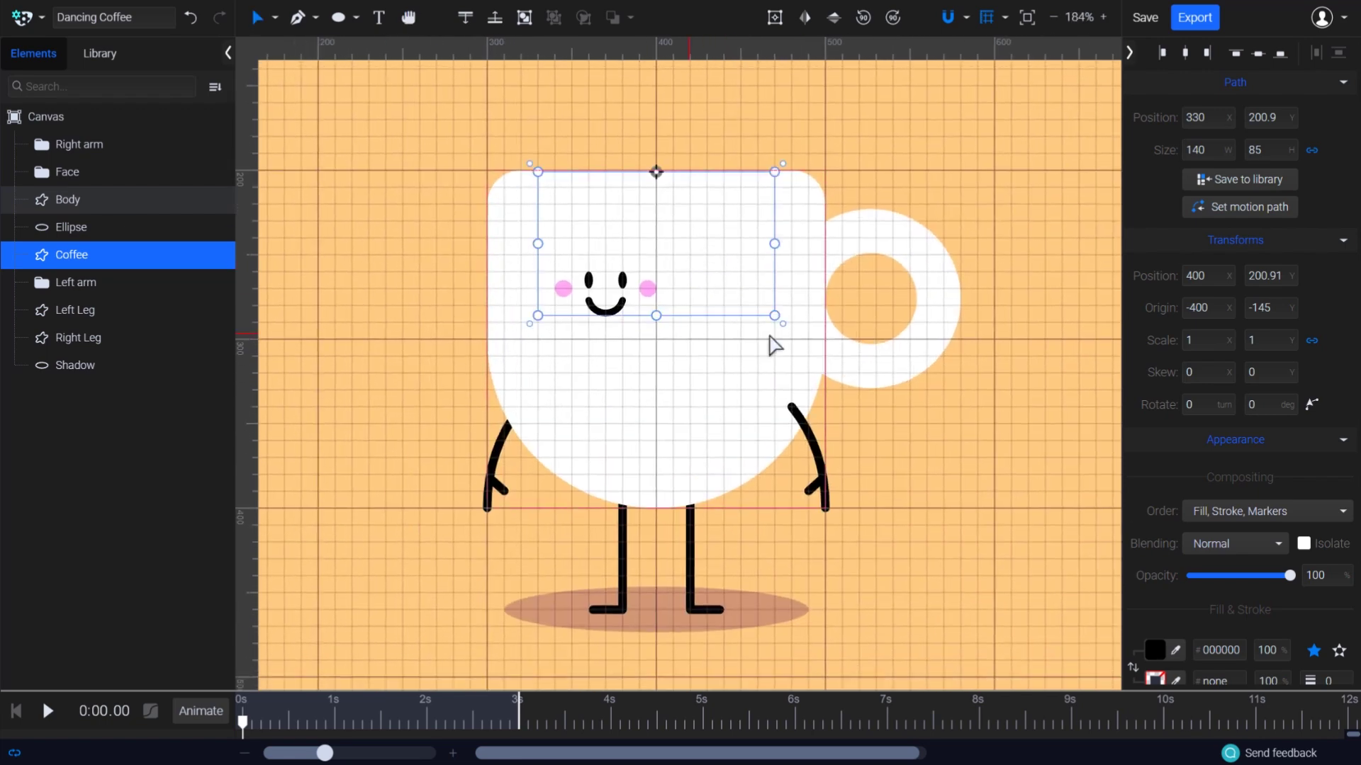
left_click_drag(784, 171, 778, 212)
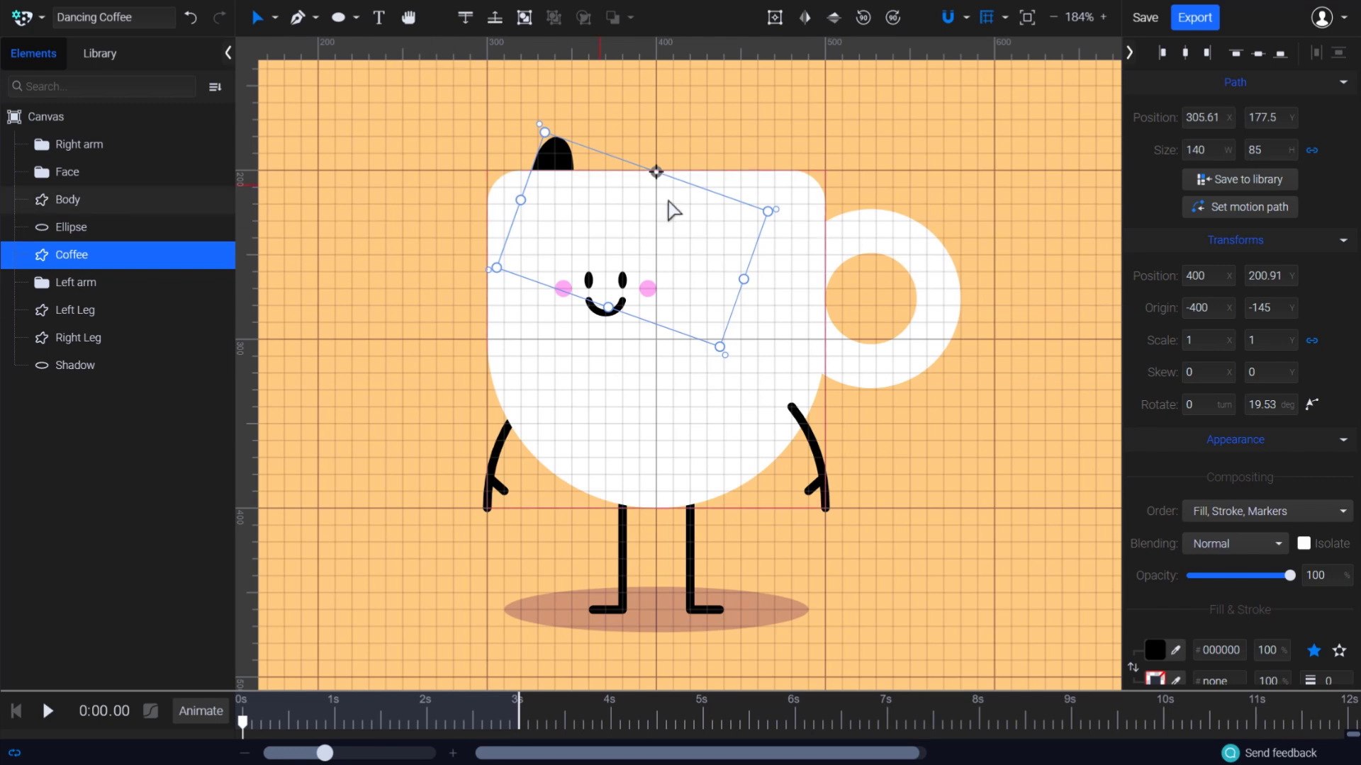
Draw a small circle above the Coffee splash tip
scroll(693, 222, "up", 5)
scroll(674, 416, "up", 5)
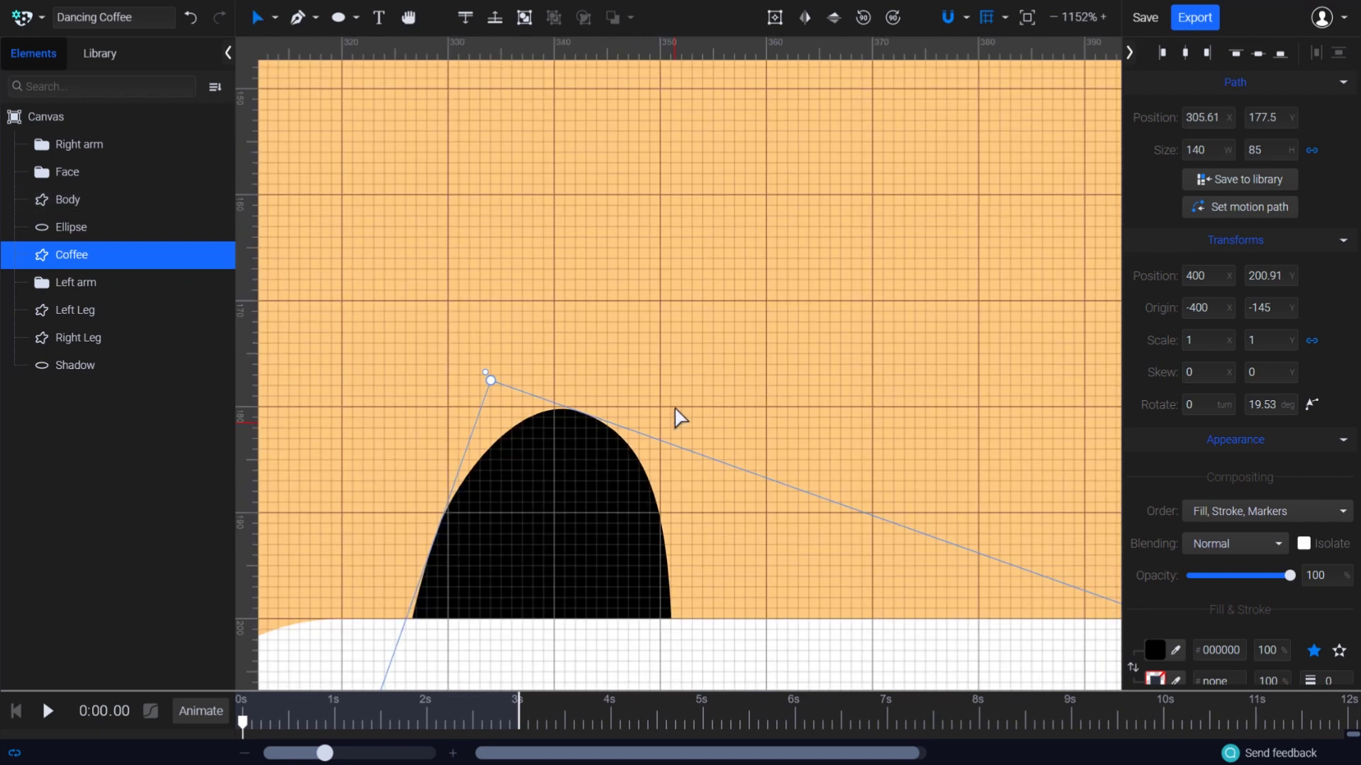
left_click(356, 17)
left_click(360, 69)
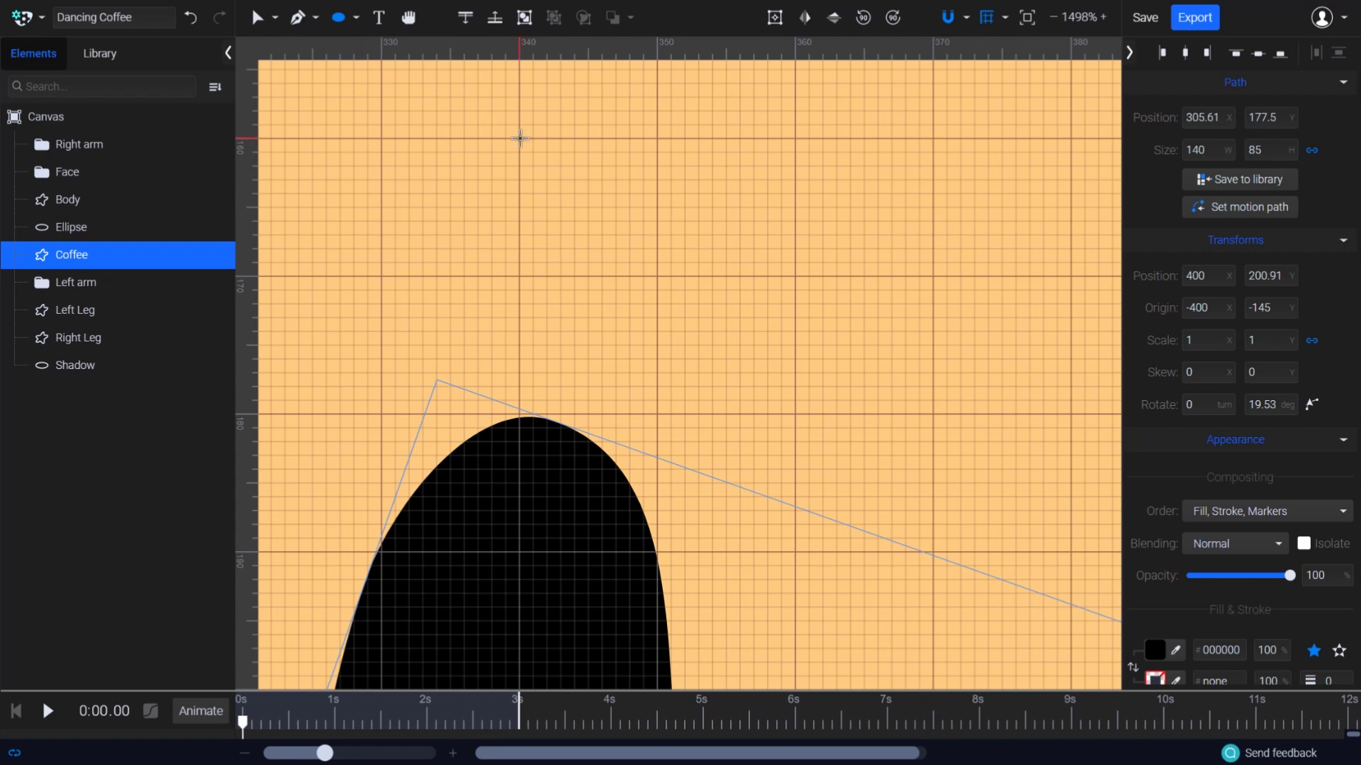
left_click_drag(519, 138, 659, 269)
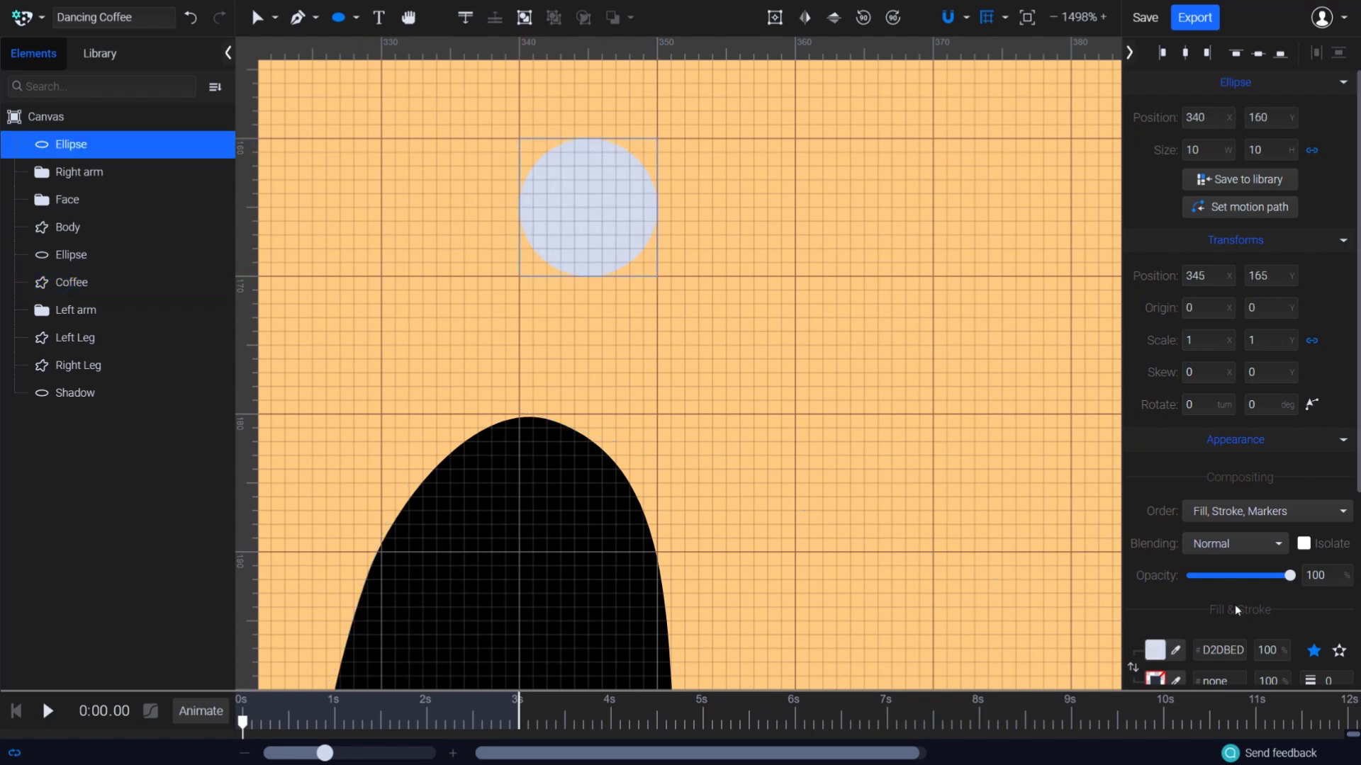
Give the small circle a black #000000 fill
scroll(1240, 496, "down", 4)
left_click(1155, 374)
left_click(938, 312)
left_click_drag(935, 346, 907, 450)
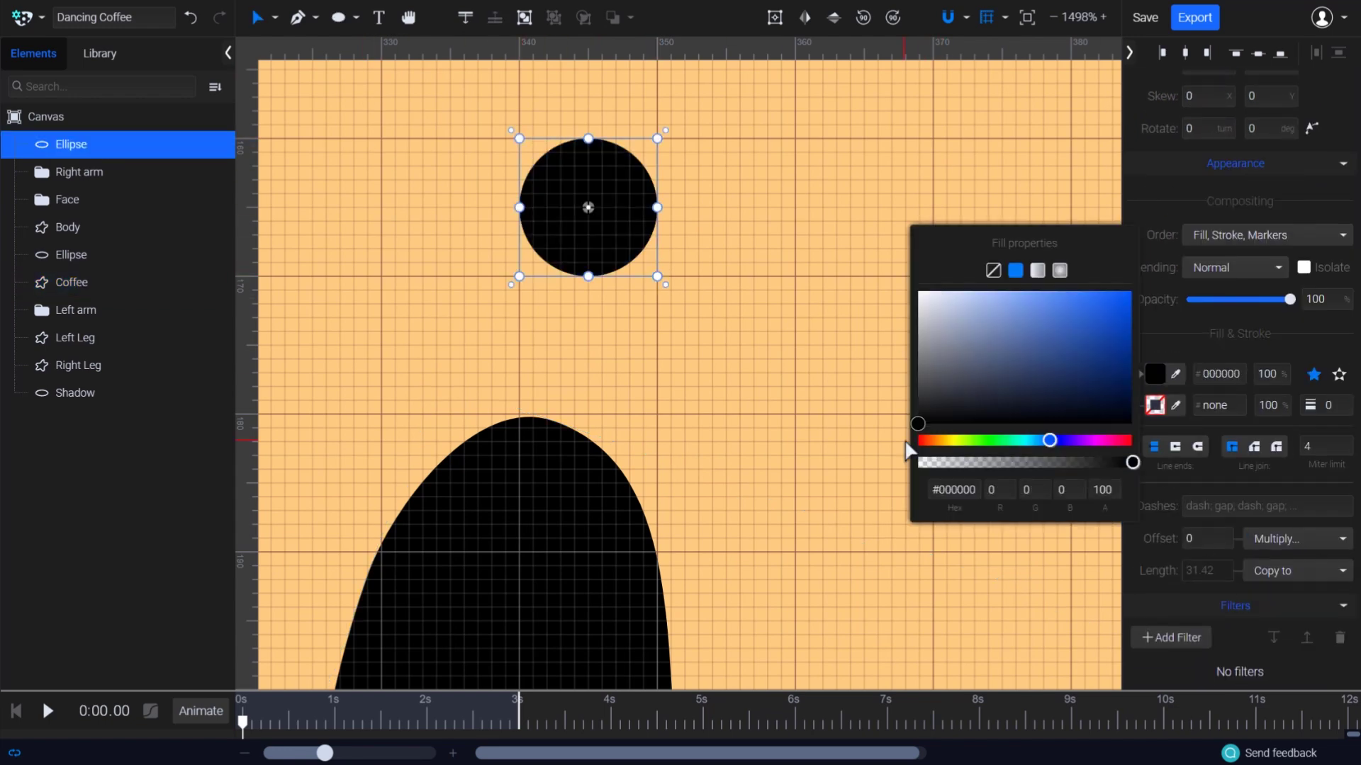
left_click(593, 257)
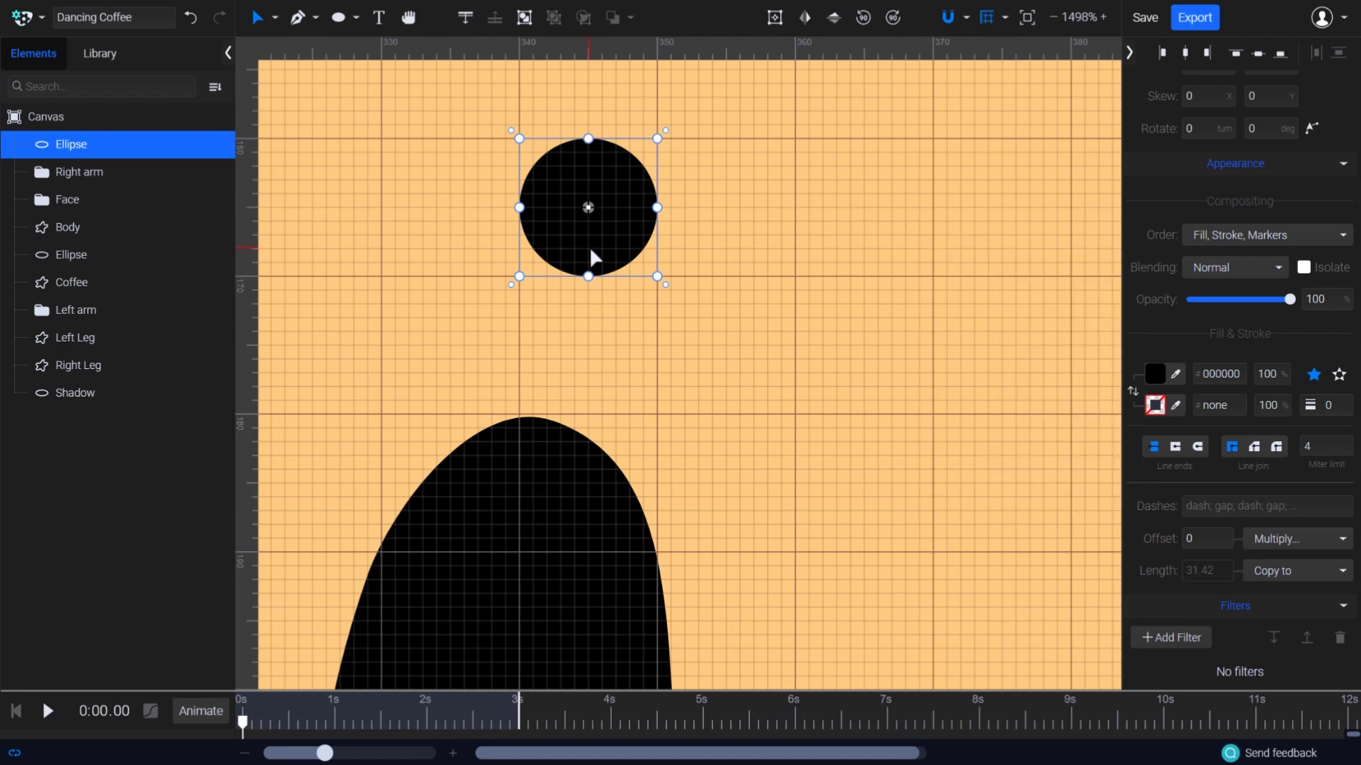
scroll(581, 302, "up", 5)
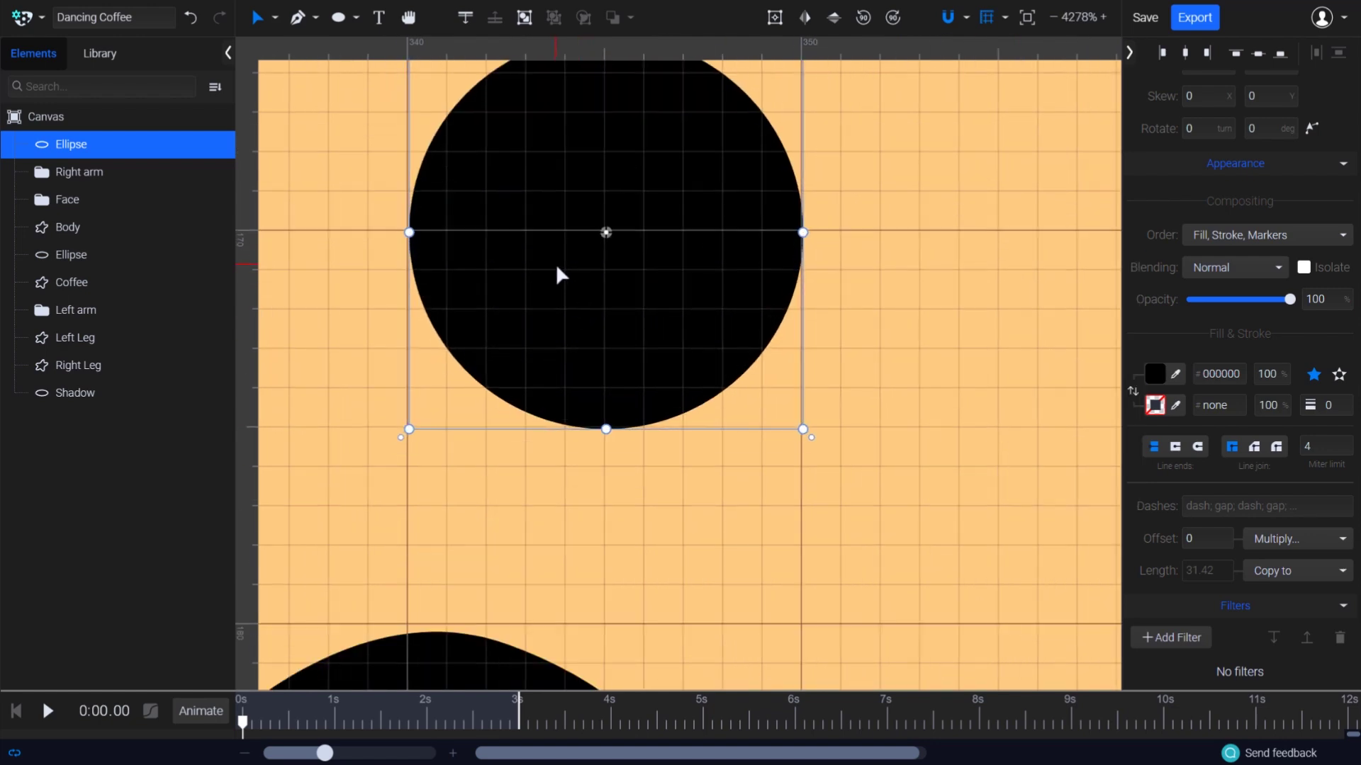
left_click(836, 355)
scroll(836, 355, "down", 12)
Move the drop's pivot to the cup's top centre and swing the drop slightly around it
key("space")
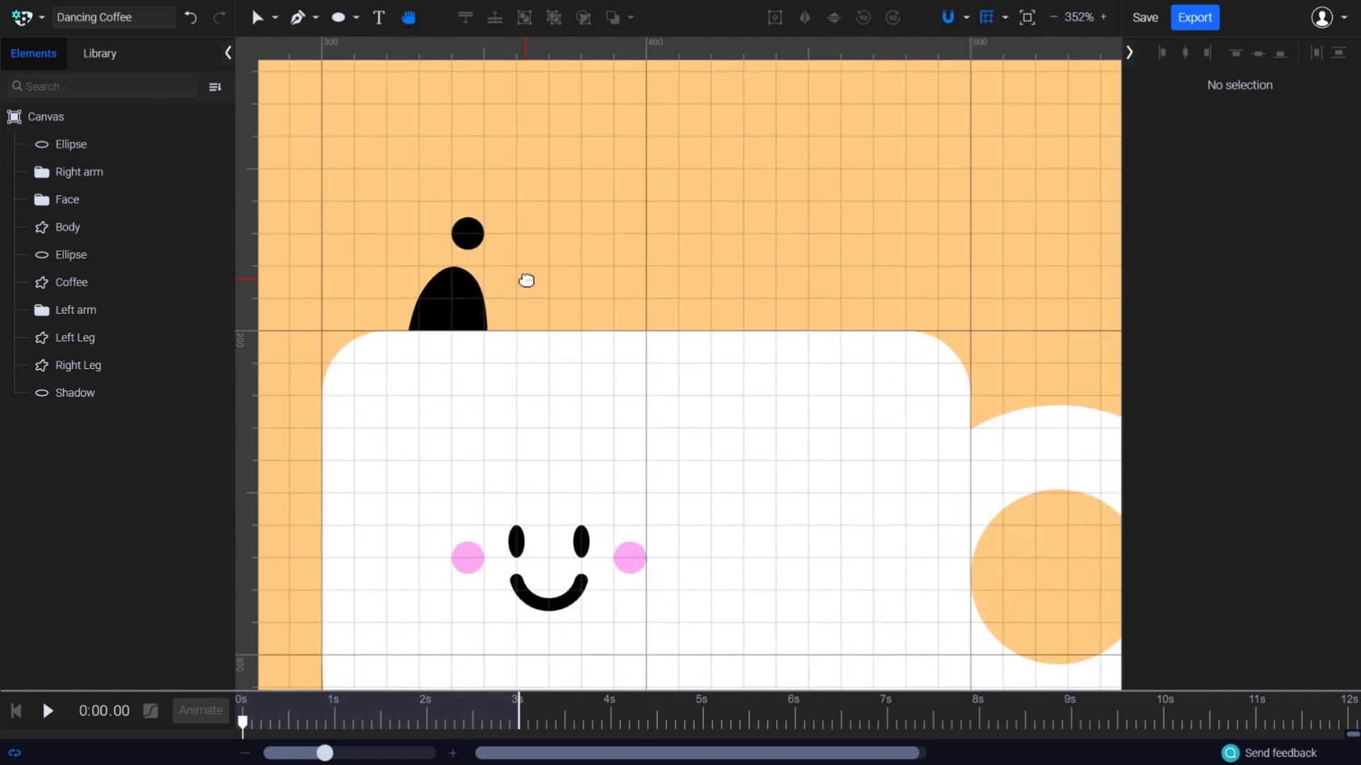
left_click(468, 235)
left_click_drag(476, 248, 646, 331)
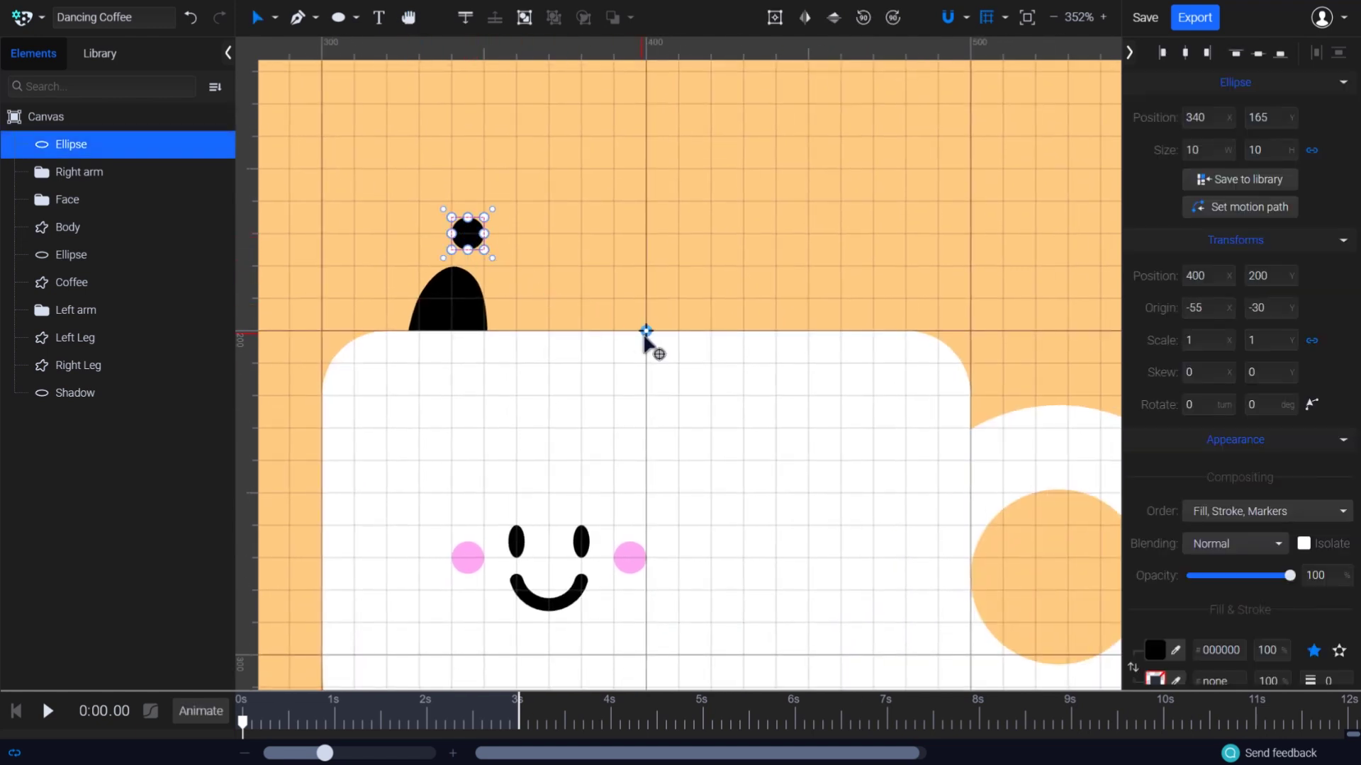
scroll(723, 404, "down", 2)
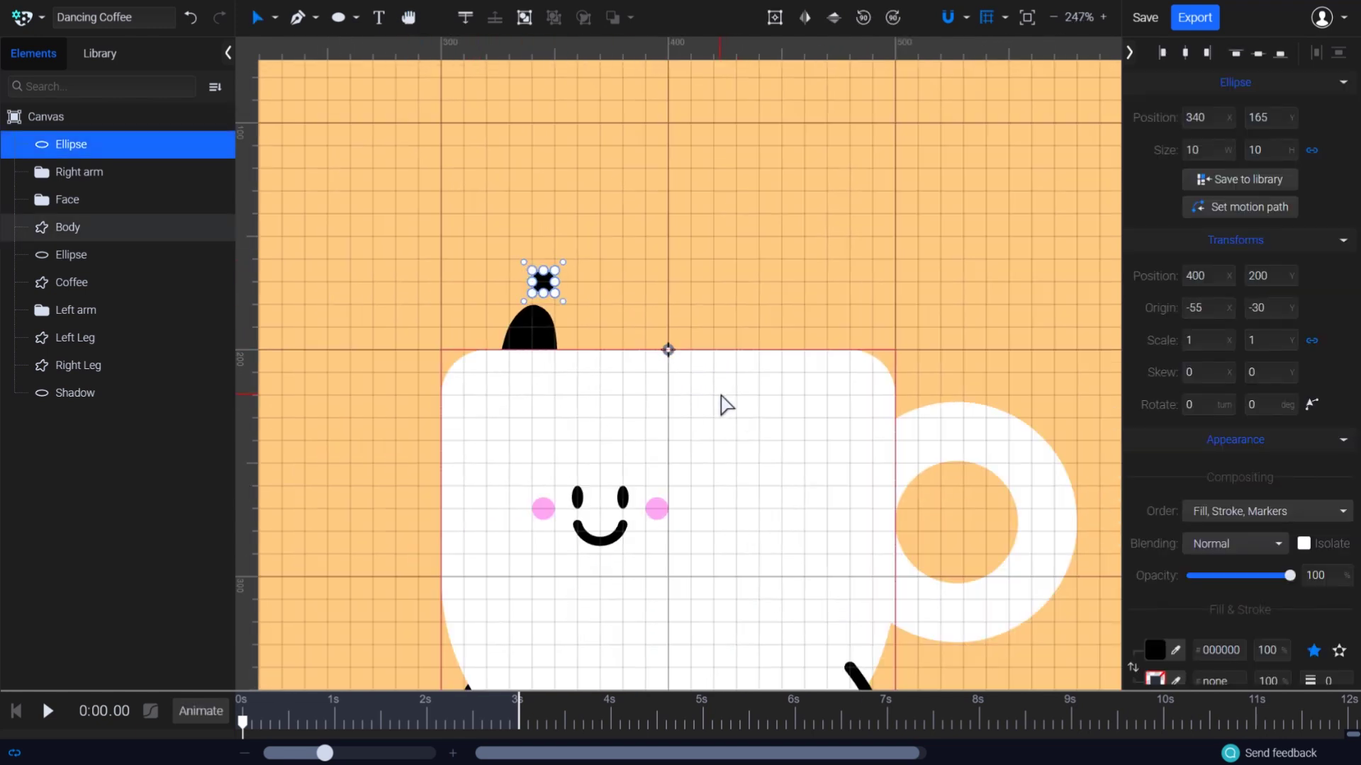
left_click_drag(723, 404, 723, 243)
scroll(721, 239, "down", 2)
left_click_drag(593, 130, 521, 140)
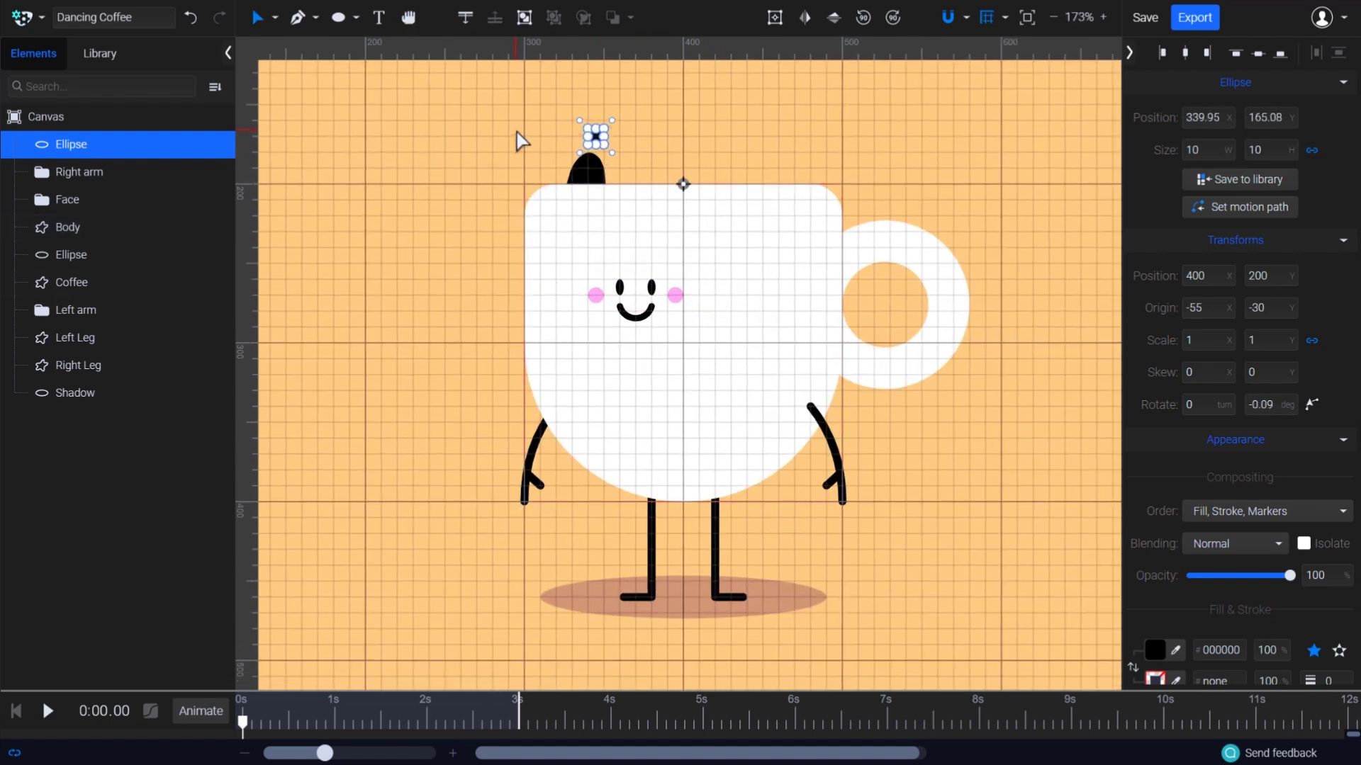
Clear the selection by clicking an empty spot on the canvas
left_click(1041, 388)
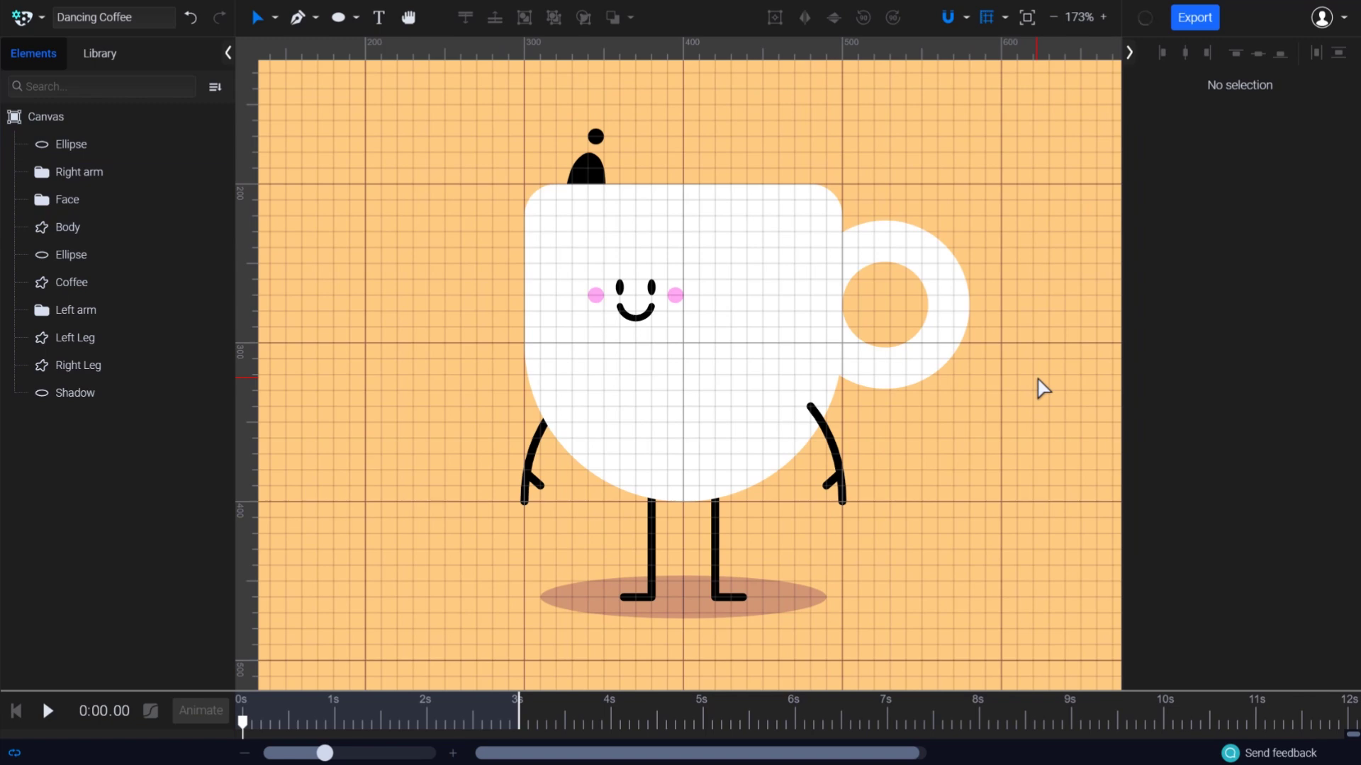